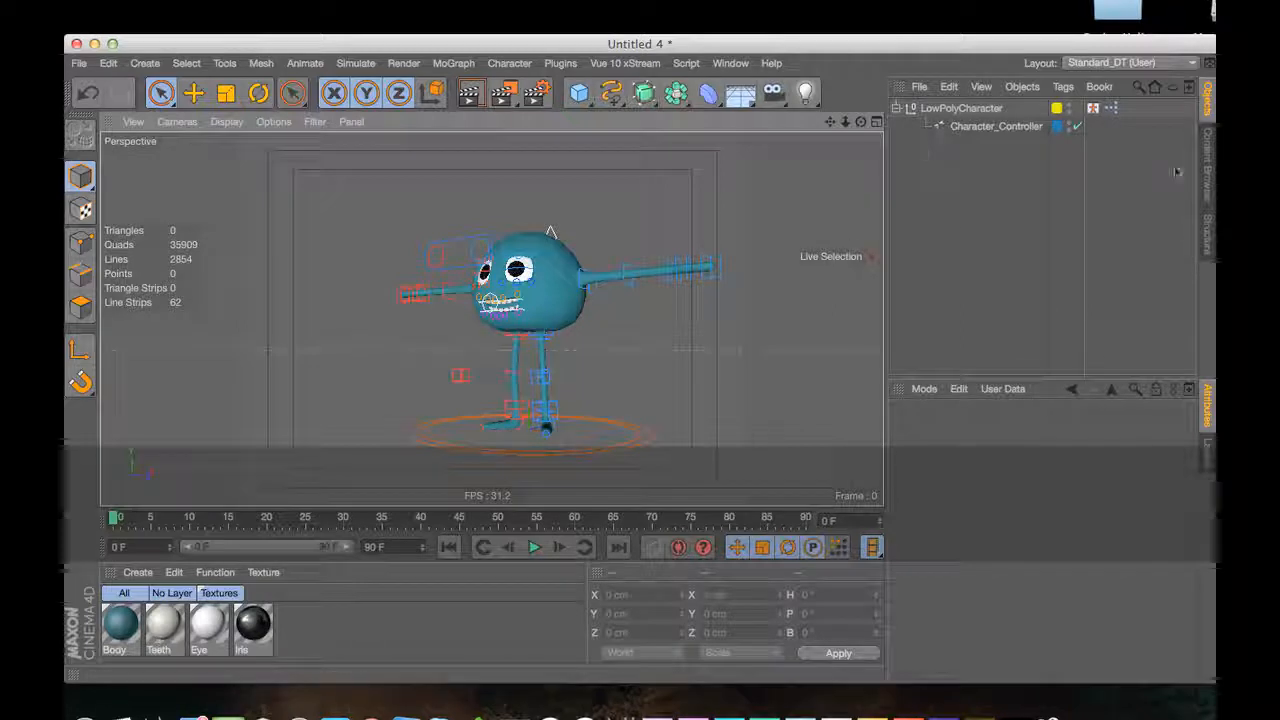
Expand the Character layer in the layer list and show the Body layer's objects in the object manager
left_click(1206, 455)
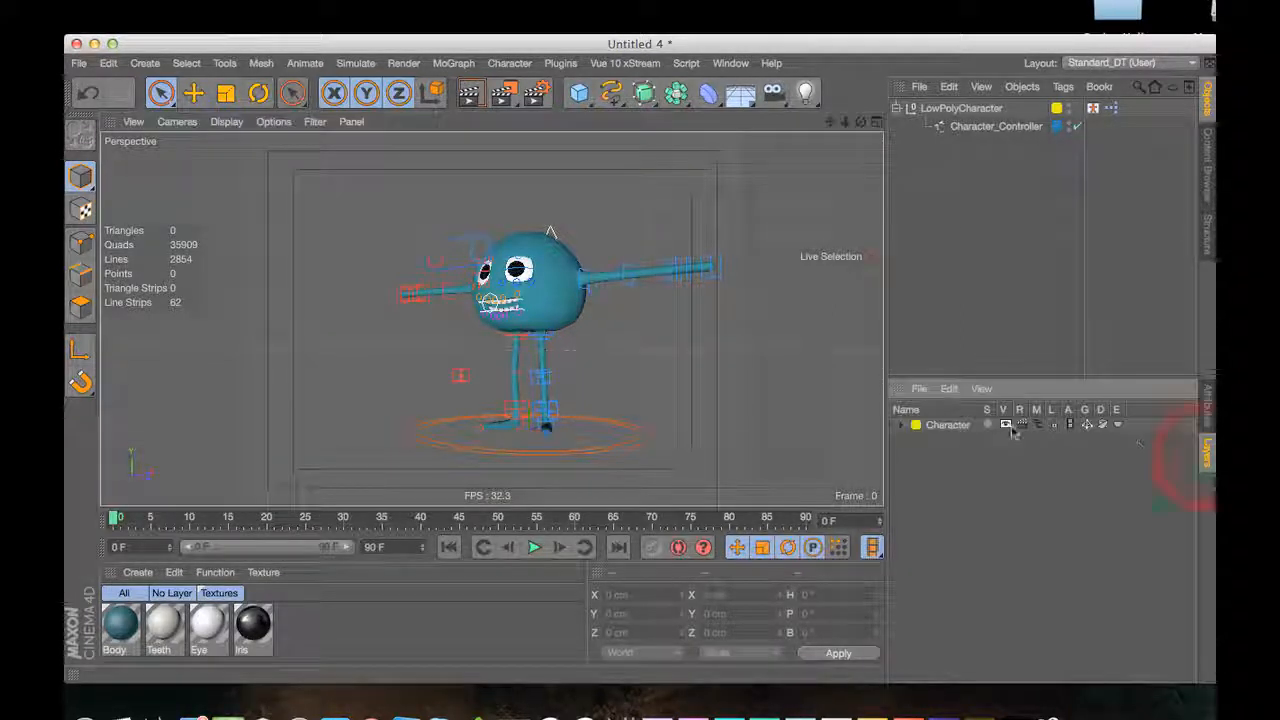
left_click(898, 424)
left_click(1057, 455)
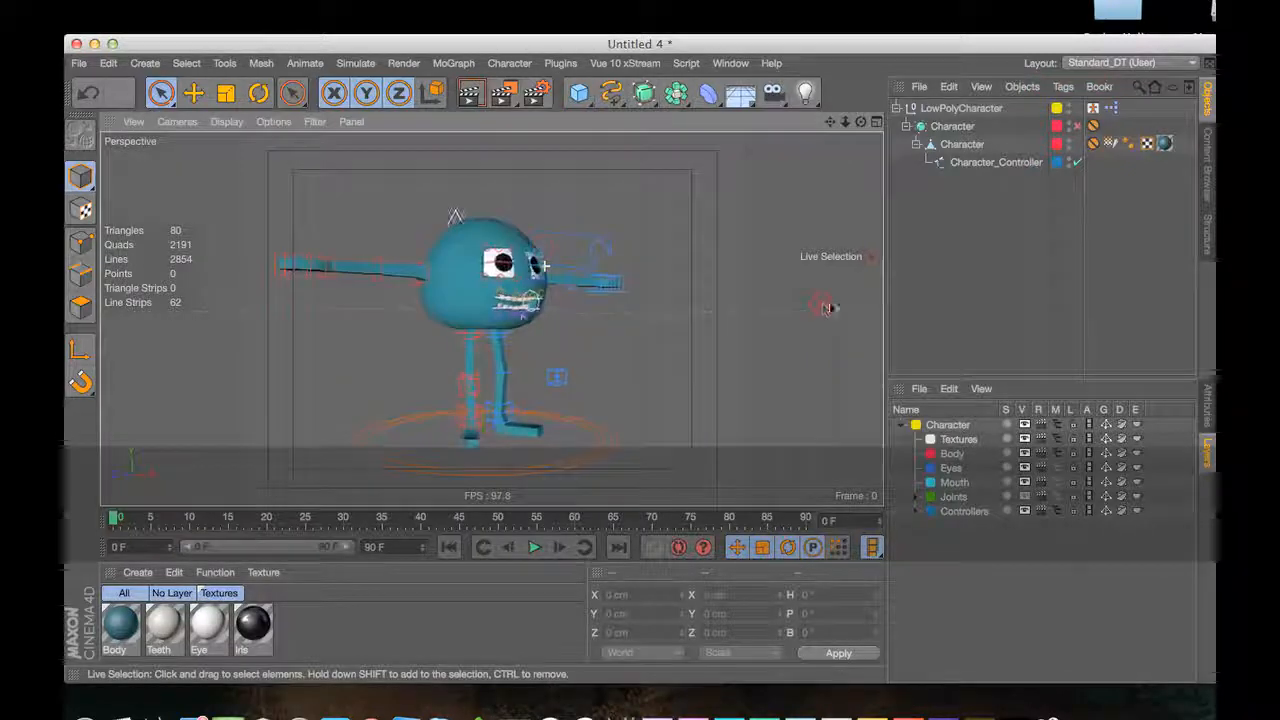
scroll(484, 315, "up", 3)
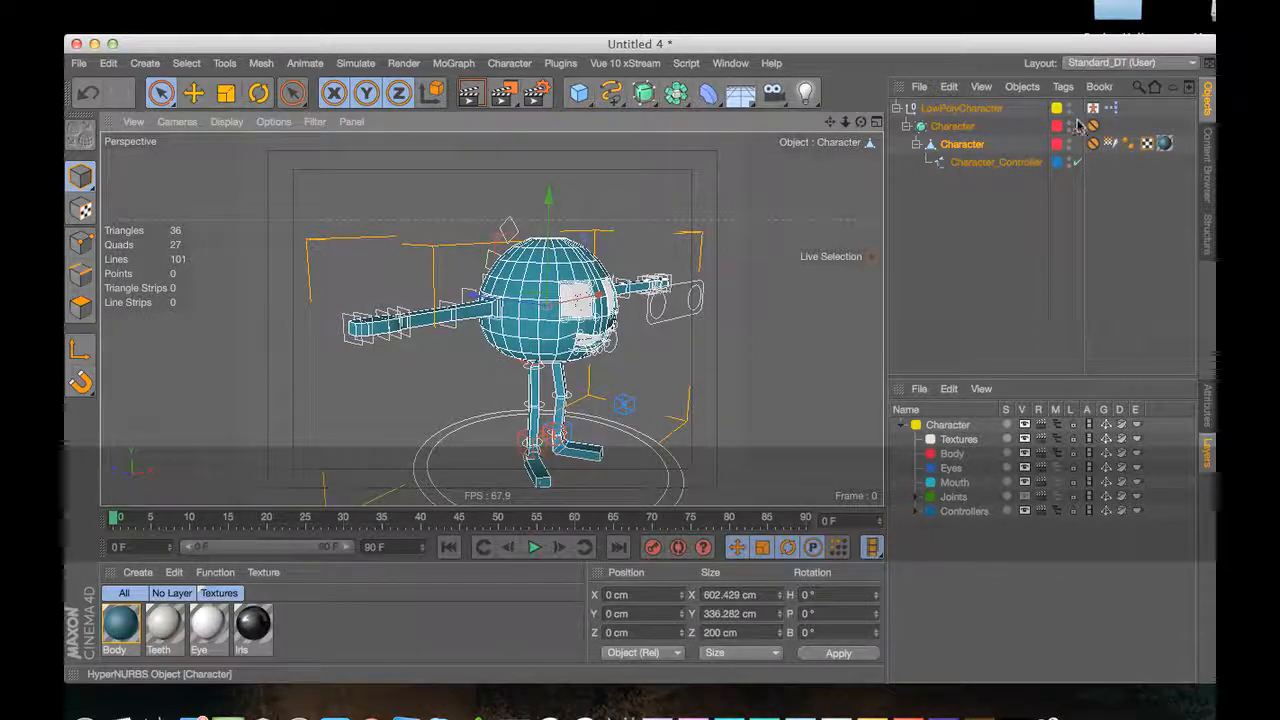
Enable the Character HyperNURBS object to smooth the low-poly body
left_click(1078, 125)
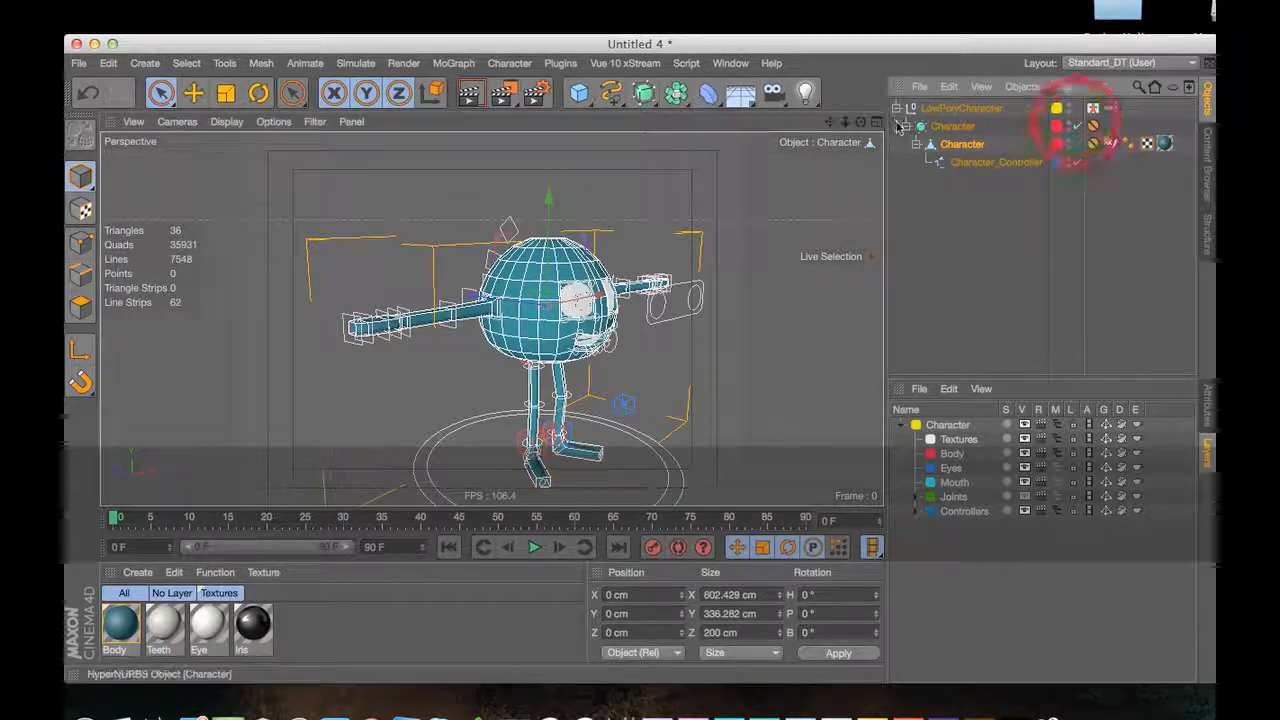
left_click(906, 126)
left_click(906, 126)
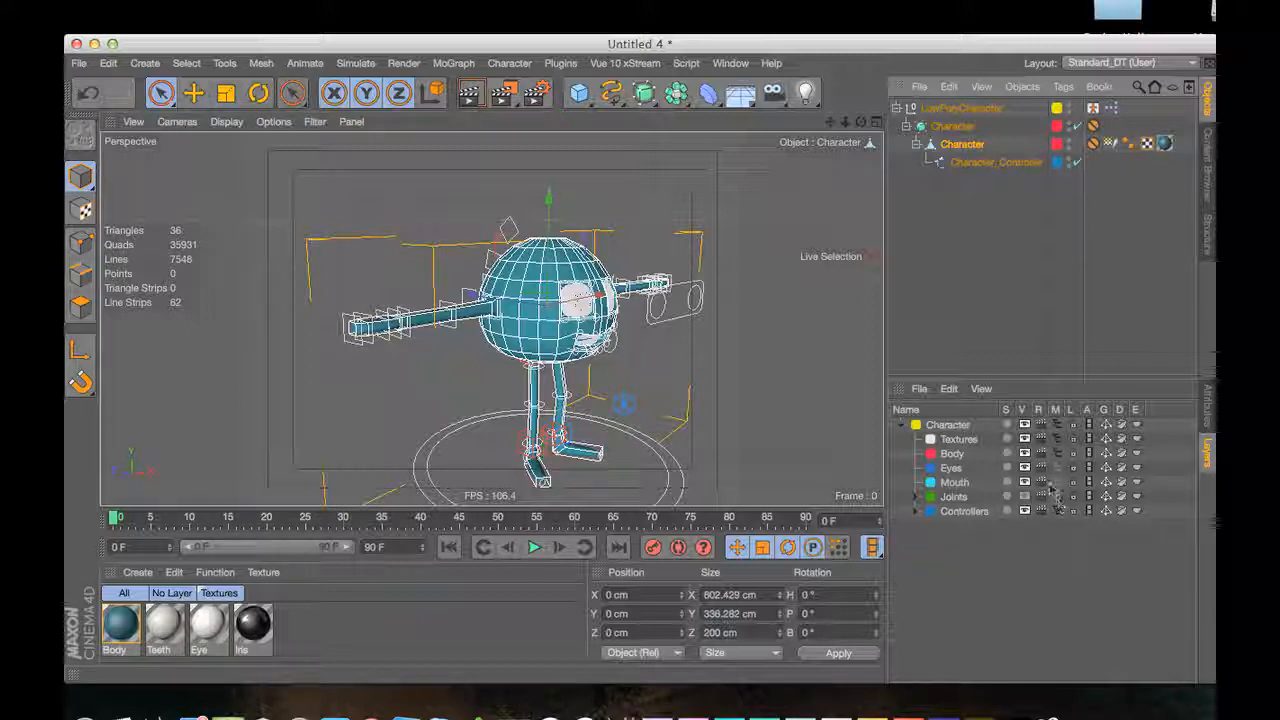
Hide the Body layer's objects from the object manager and clear the selection
left_click(1058, 440)
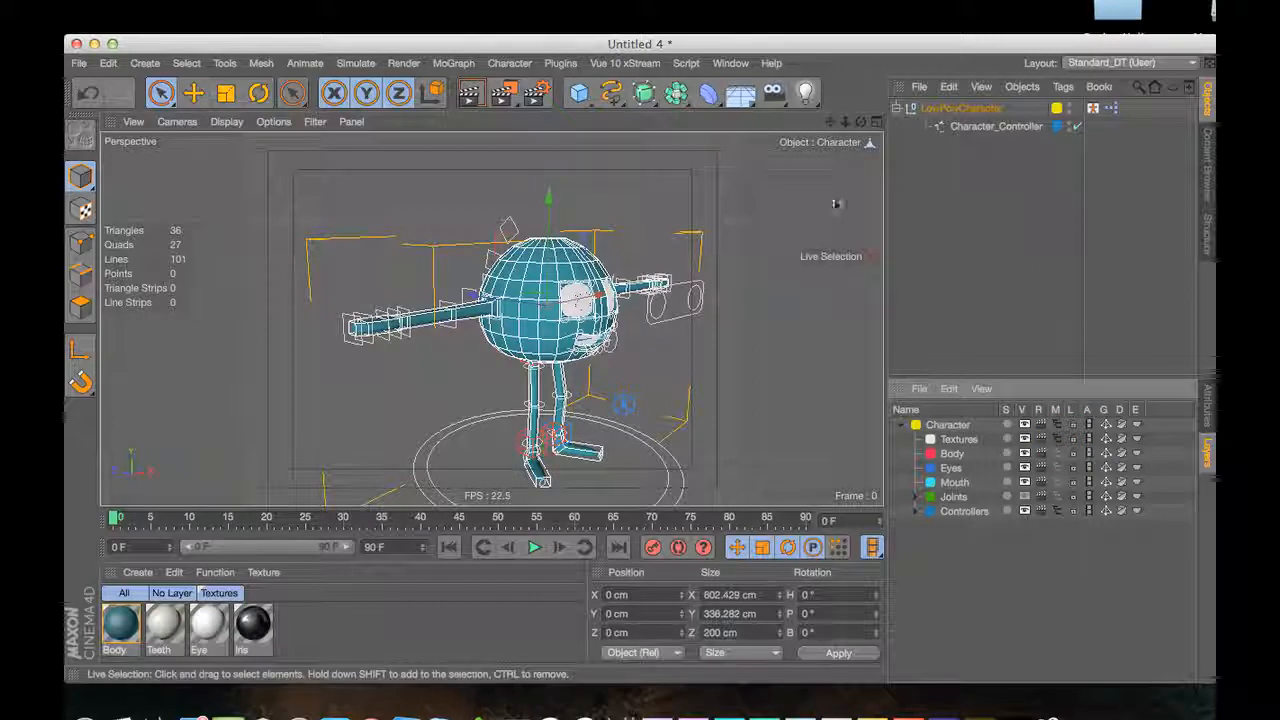
left_click(1018, 146)
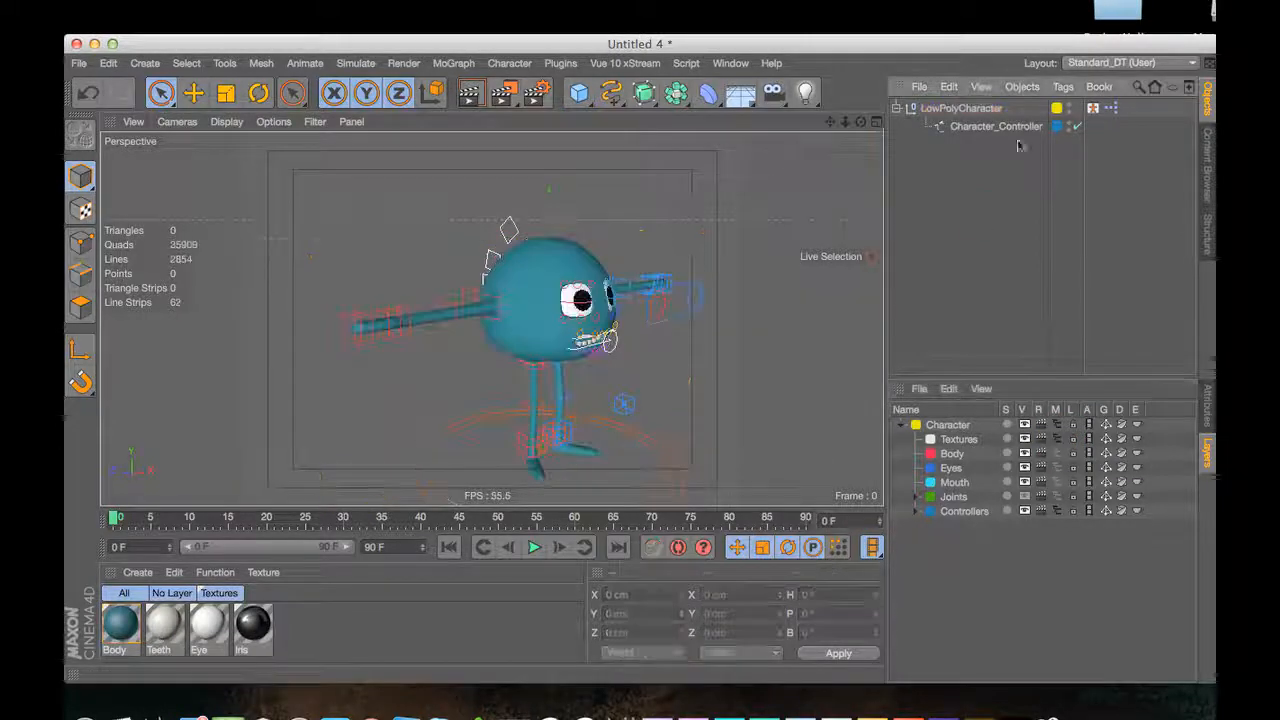
Show the Body and Eyes layers' objects in the object manager and hide them again
left_click(1058, 456)
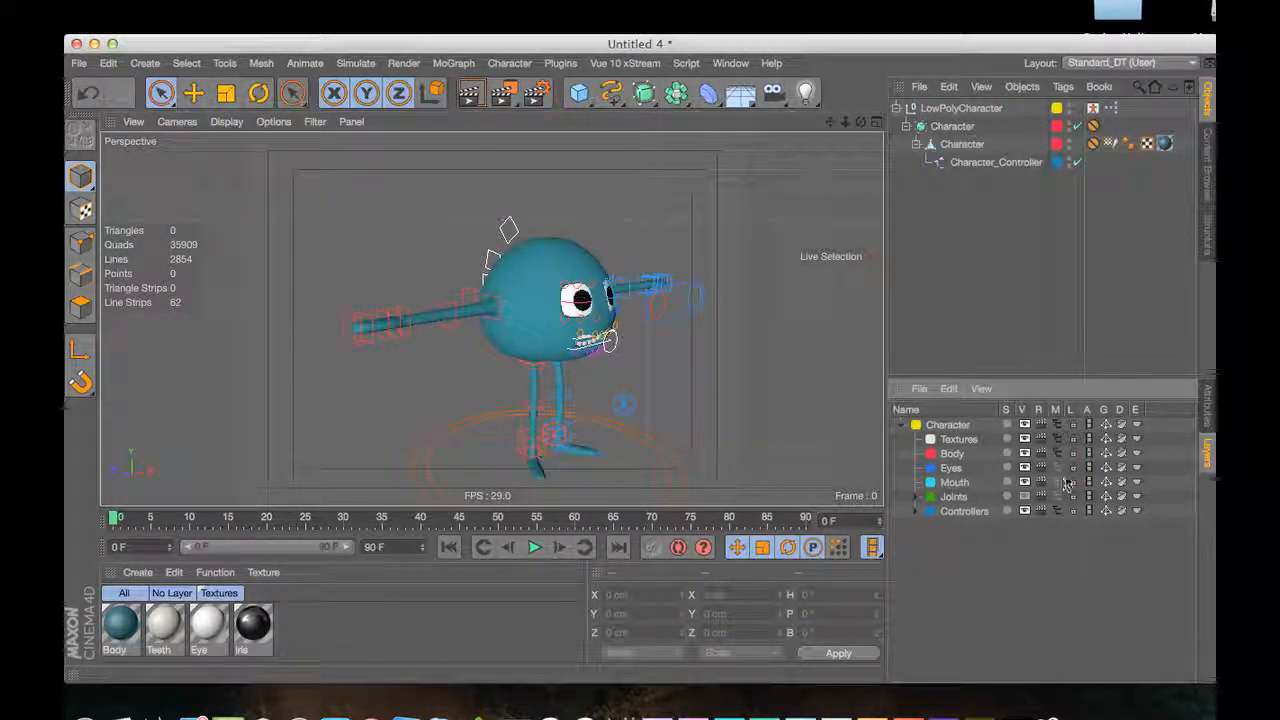
left_click(1058, 469)
key("3")
left_click_drag(703, 360, 600, 358)
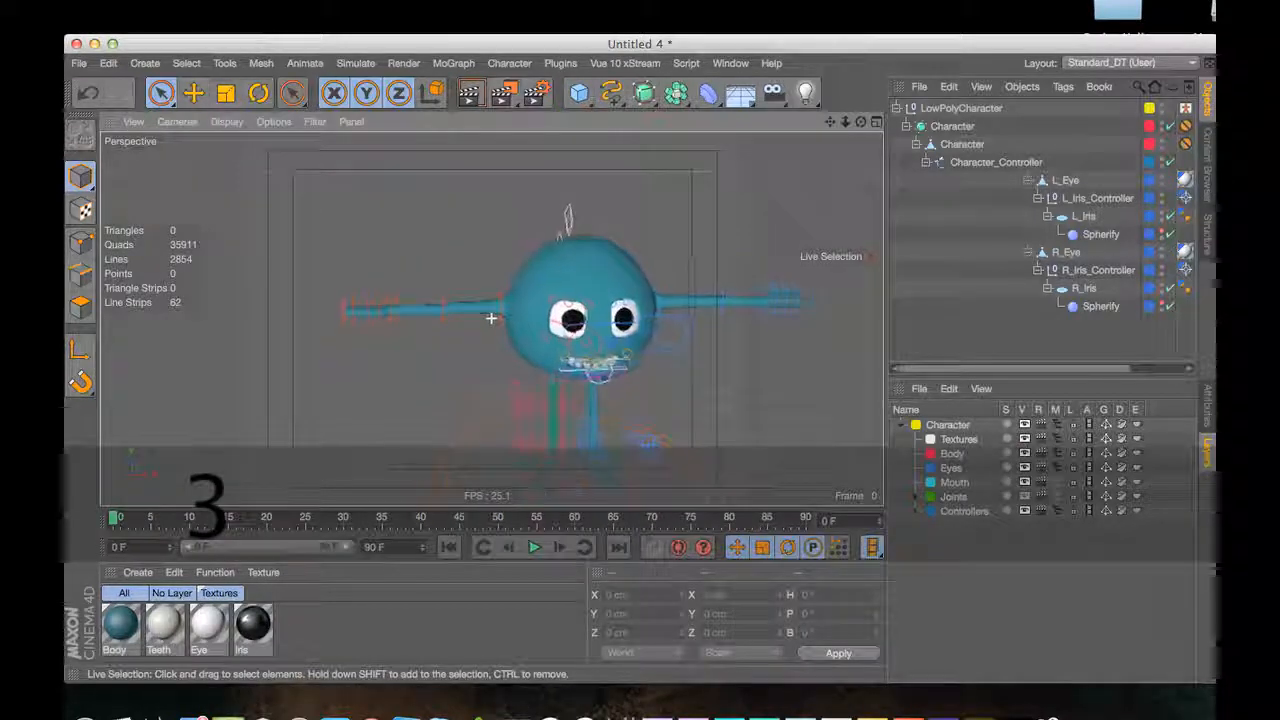
left_click(1057, 428)
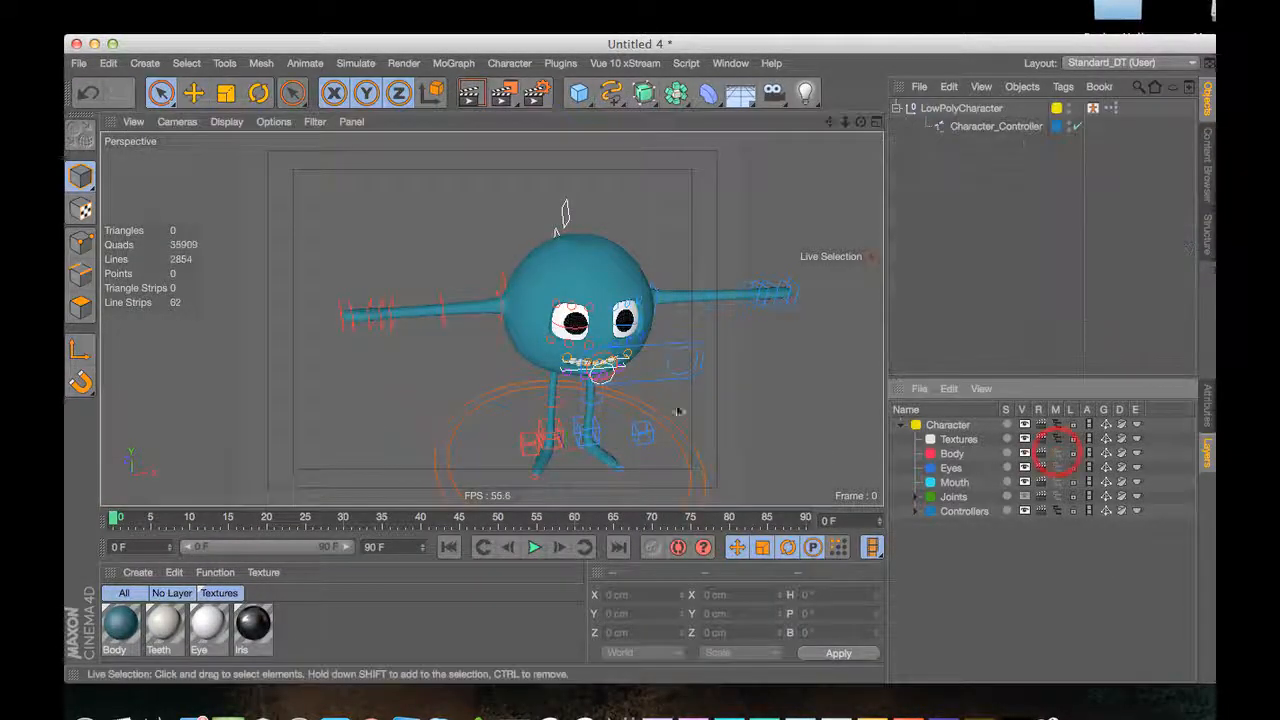
left_click(1205, 408)
key("1")
left_click_drag(708, 363, 397, 285)
key("3")
key("4")
key("3")
Expand the Controllers layer and hide its MouthControls and EyeControls layers in the viewport
left_click(1206, 443)
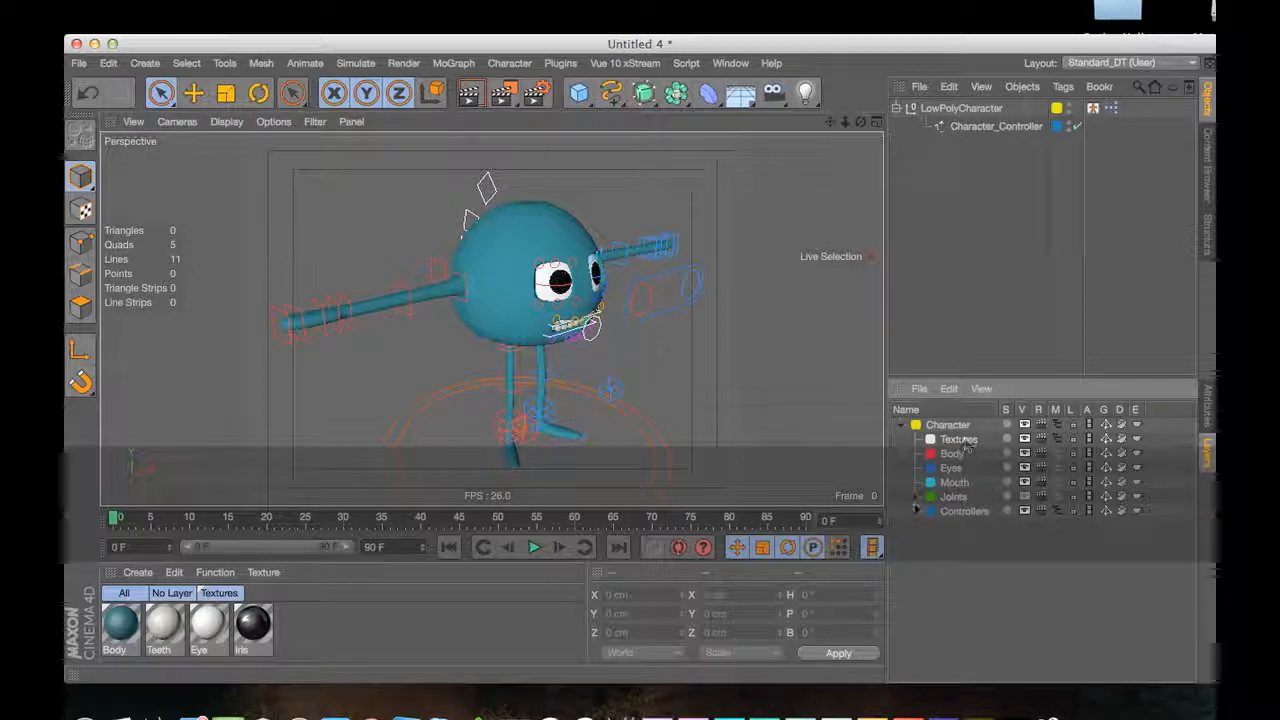
left_click(917, 511)
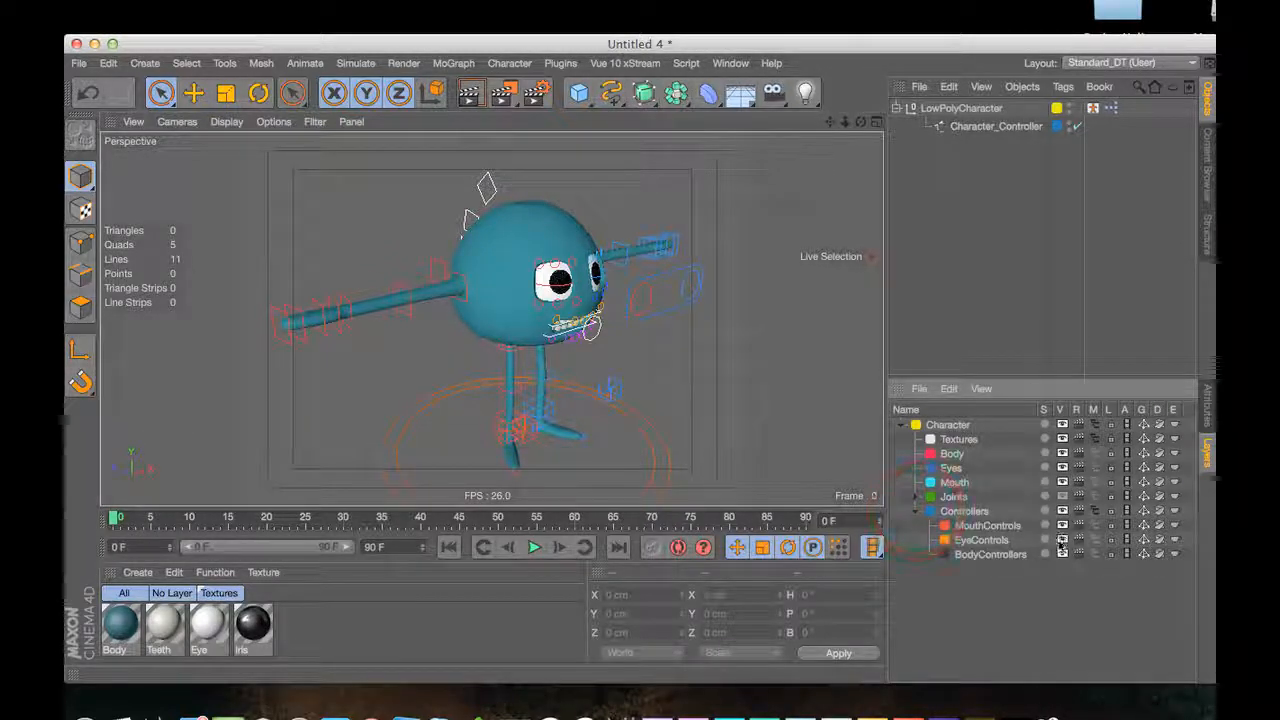
left_click(1062, 539)
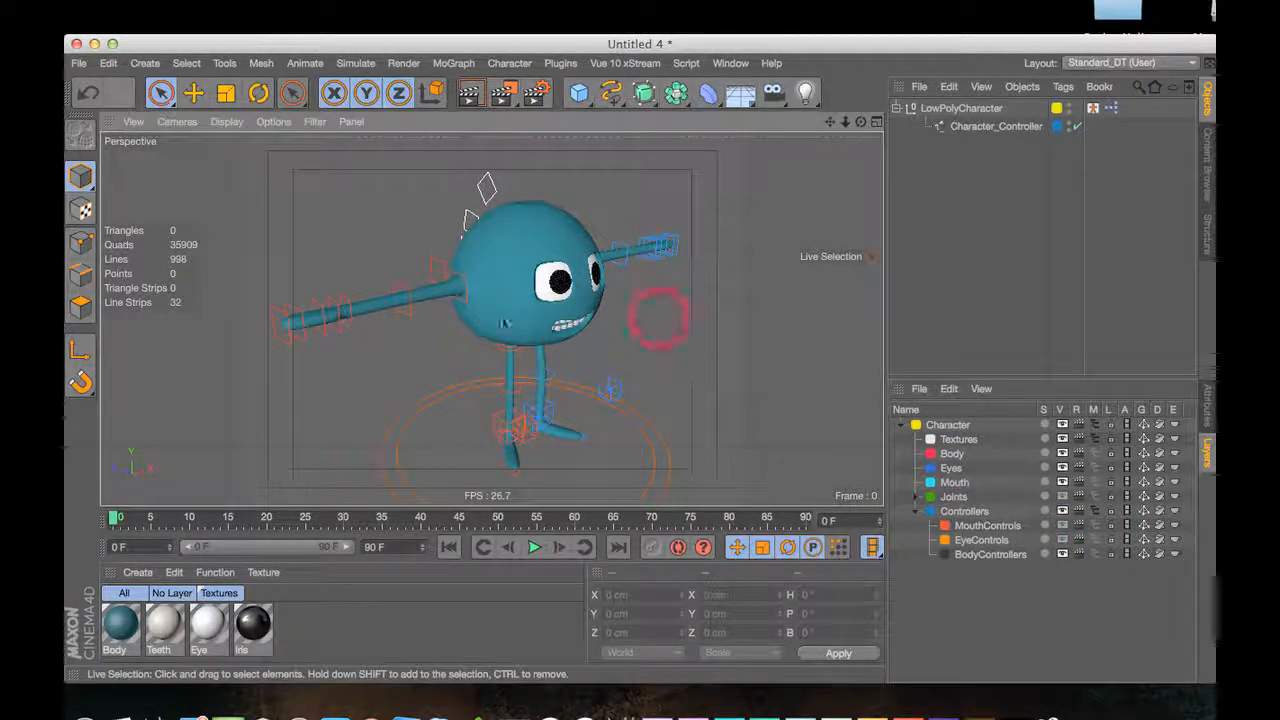
Examine the character and its body controllers from several angles
key("3")
left_click_drag(660, 314, 406, 277)
key("1")
left_click_drag(600, 328, 575, 300)
key("3")
key("1")
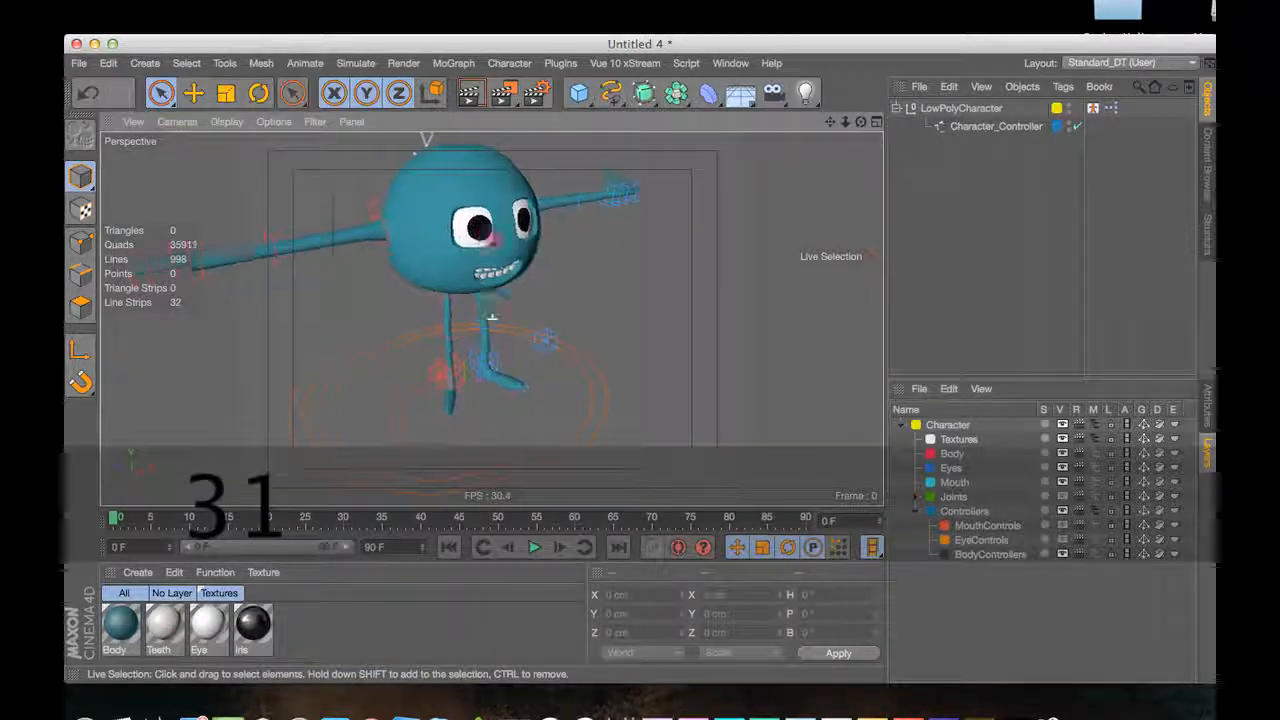
key("3")
left_click_drag(475, 268, 345, 238)
key("1")
key("3")
key("3")
key("1")
left_click_drag(478, 236, 491, 317)
key("3")
key("1")
left_click_drag(575, 272, 481, 269)
key("3")
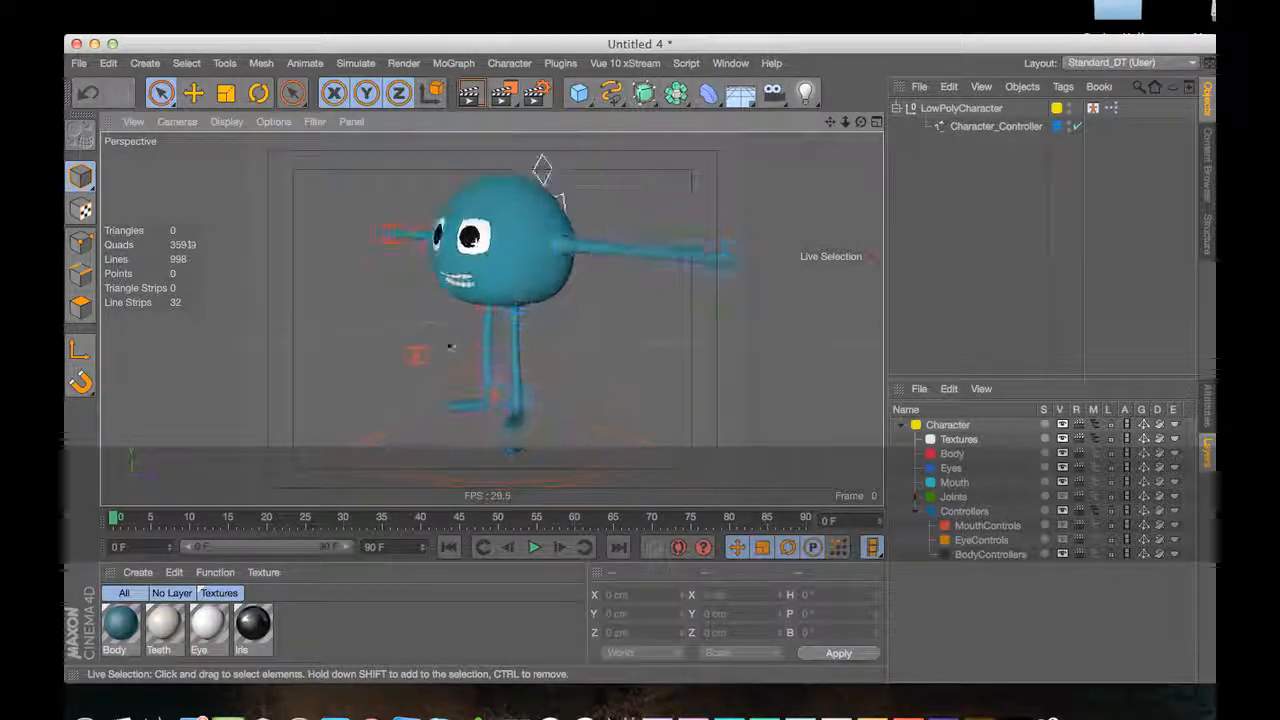
key("1")
key("3")
left_click_drag(500, 266, 522, 282)
key("1")
key("3")
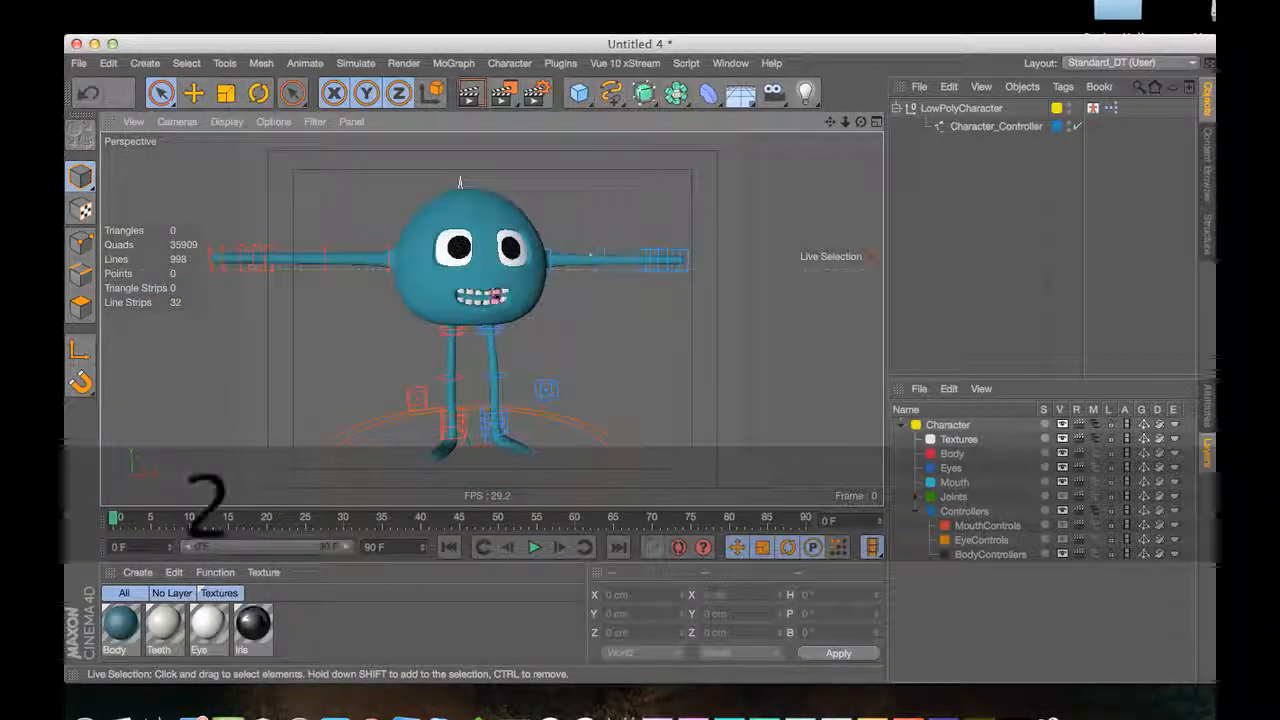
left_click_drag(590, 254, 553, 278)
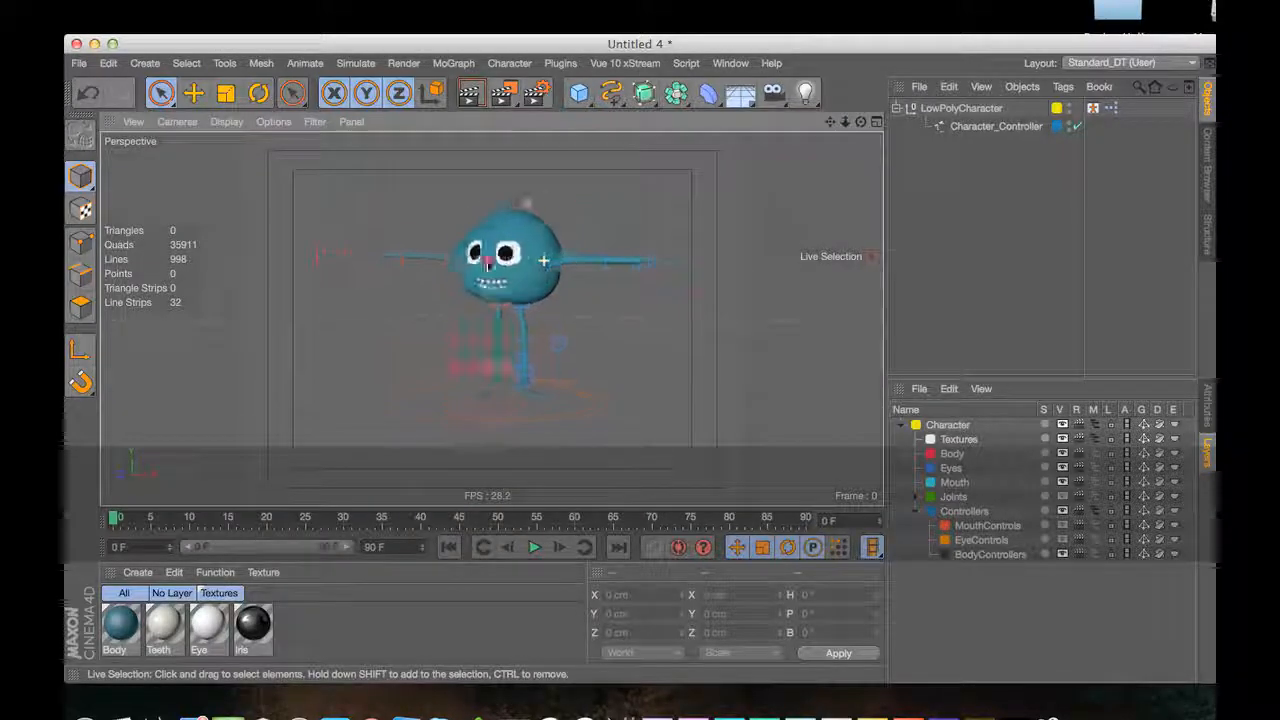
Try rotating the main Character_Controller to turn the whole rig, and undo the test
left_click(610, 366)
key("r")
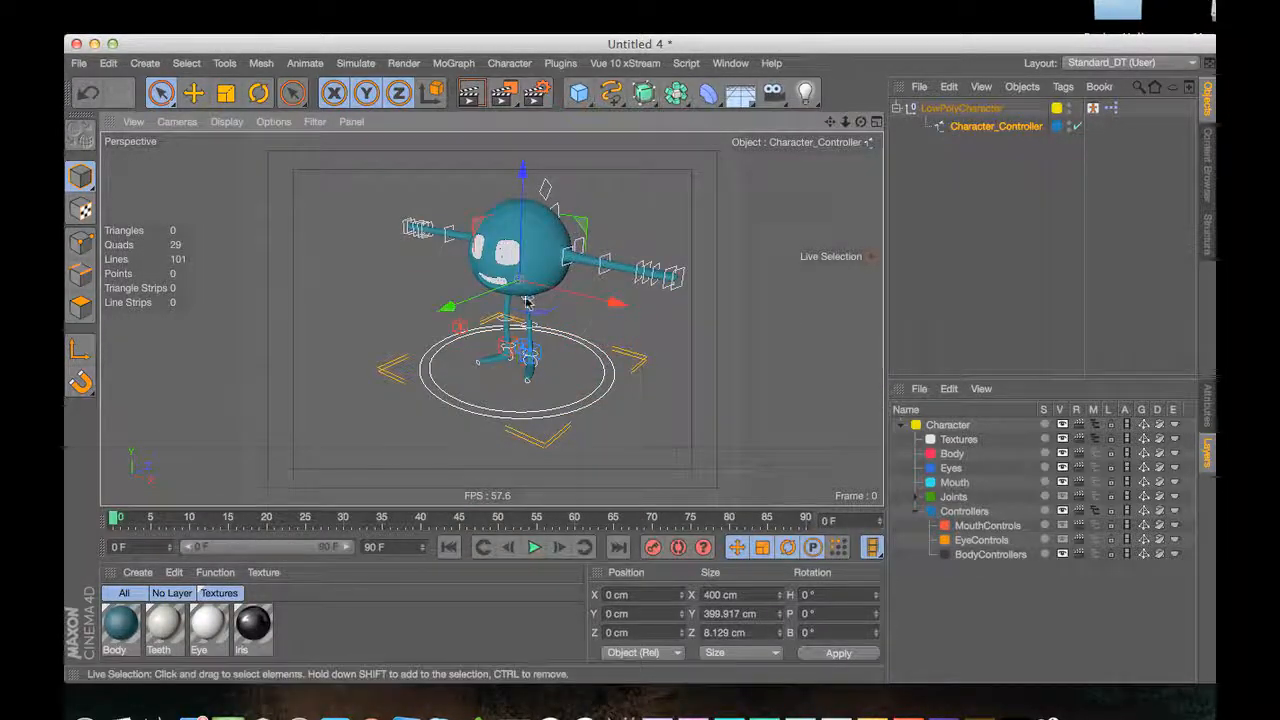
left_click_drag(533, 300, 491, 240)
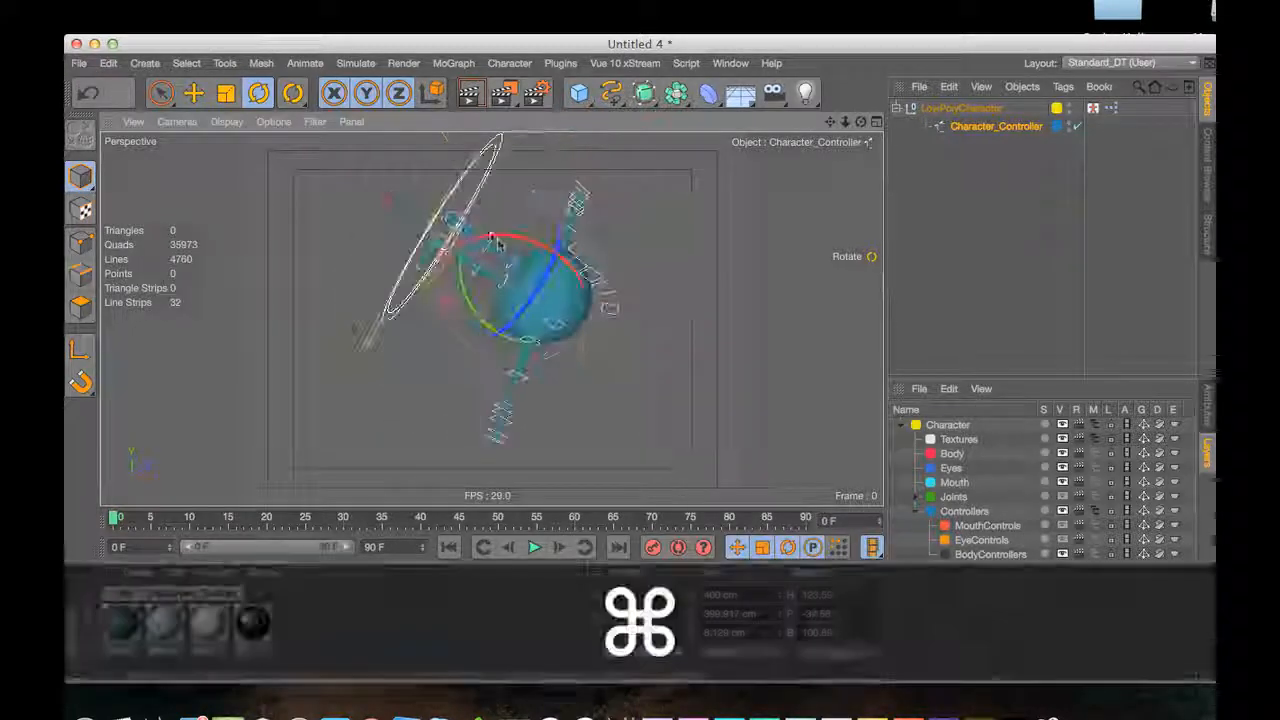
key("super+z")
key("e")
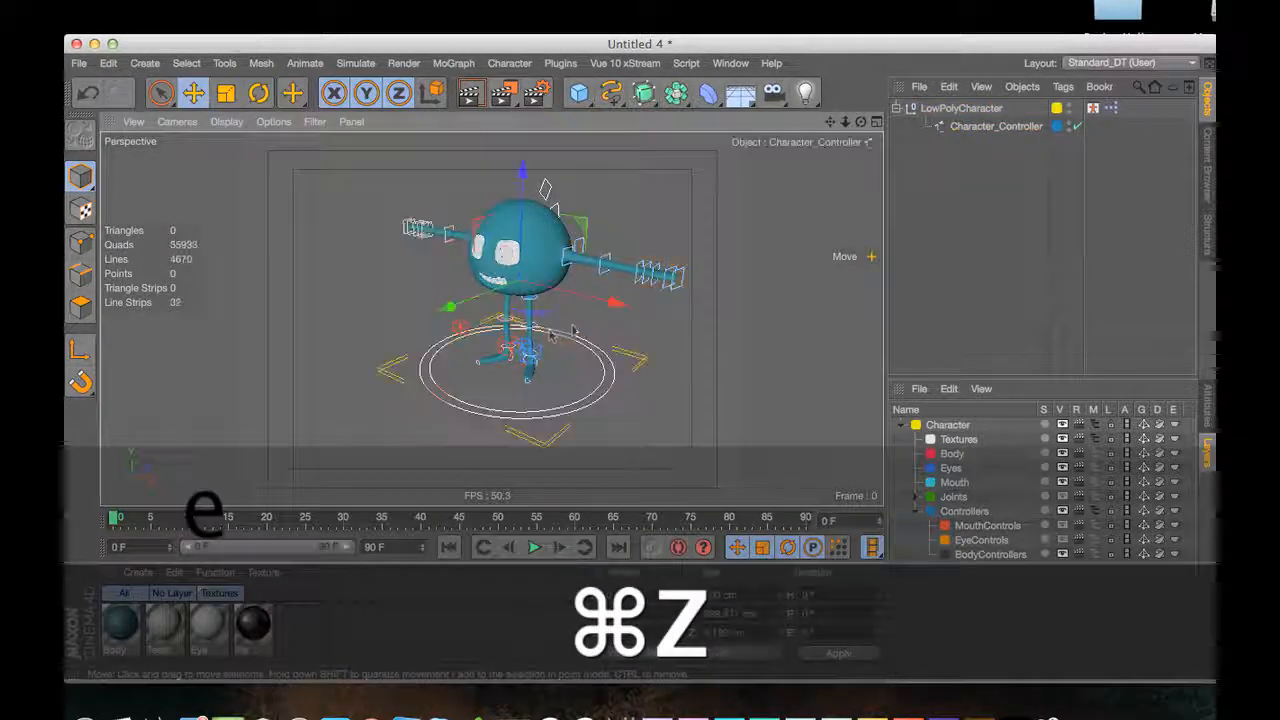
key("super+z")
key("super+z")
key("super+z")
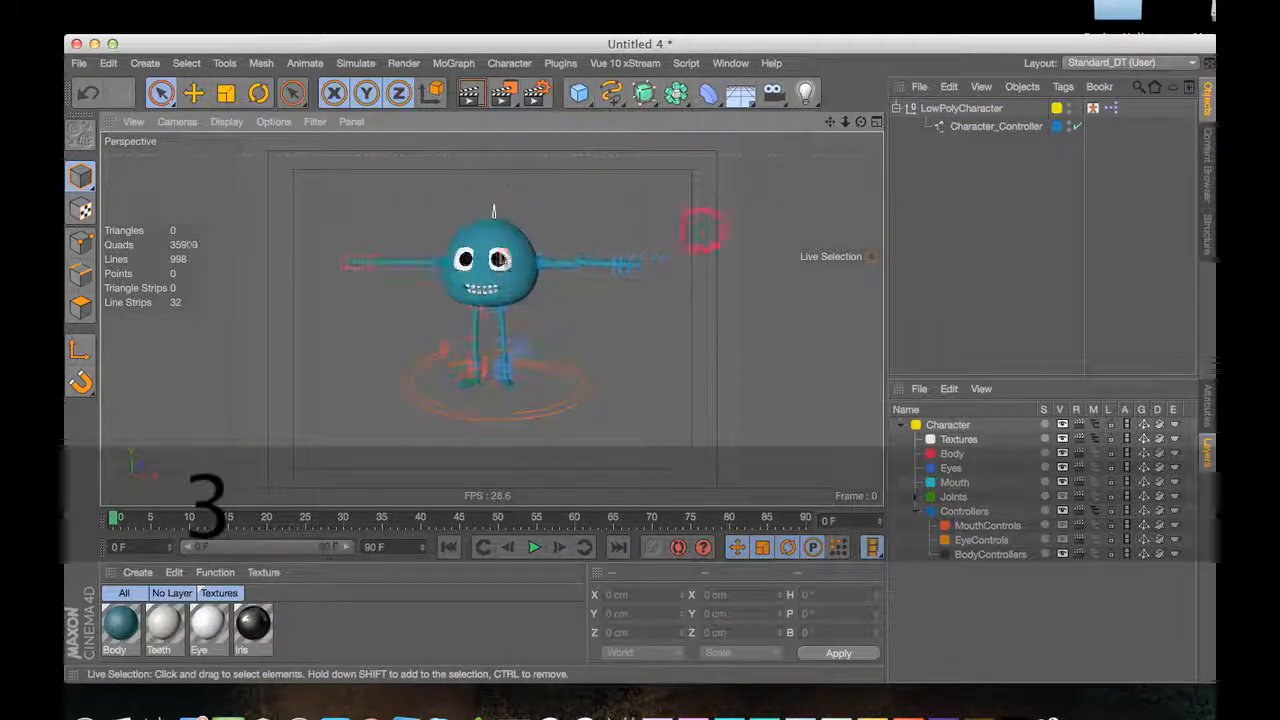
Try moving and rotating L_Elbow_Controller to pose the left arm, and undo the test
left_click_drag(714, 259, 609, 320)
left_click(532, 243)
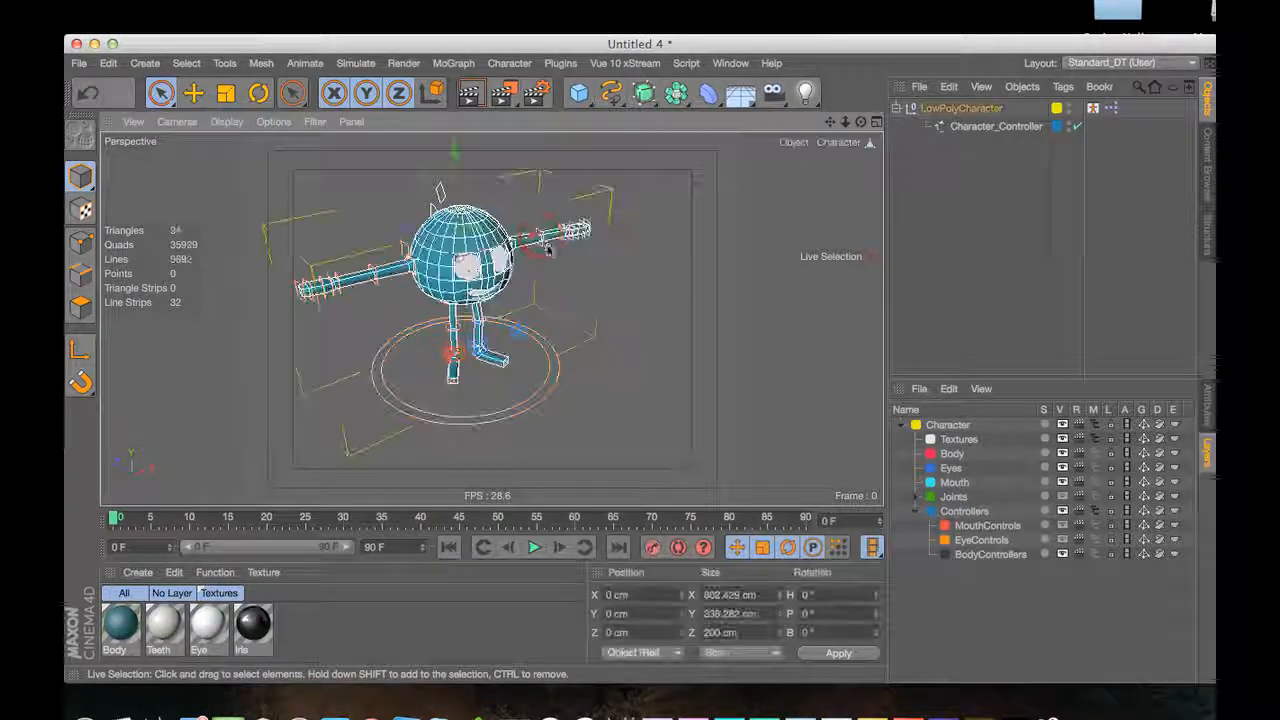
left_click(562, 268)
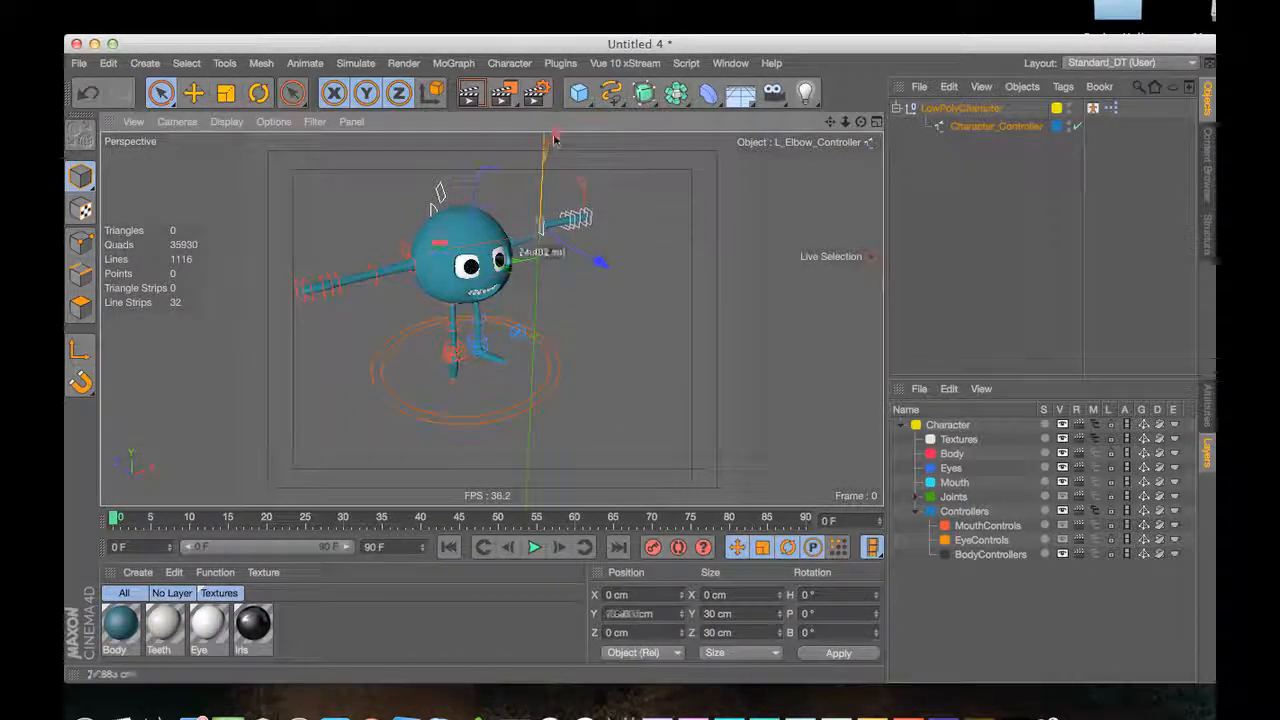
key("r")
left_click_drag(568, 213, 583, 309)
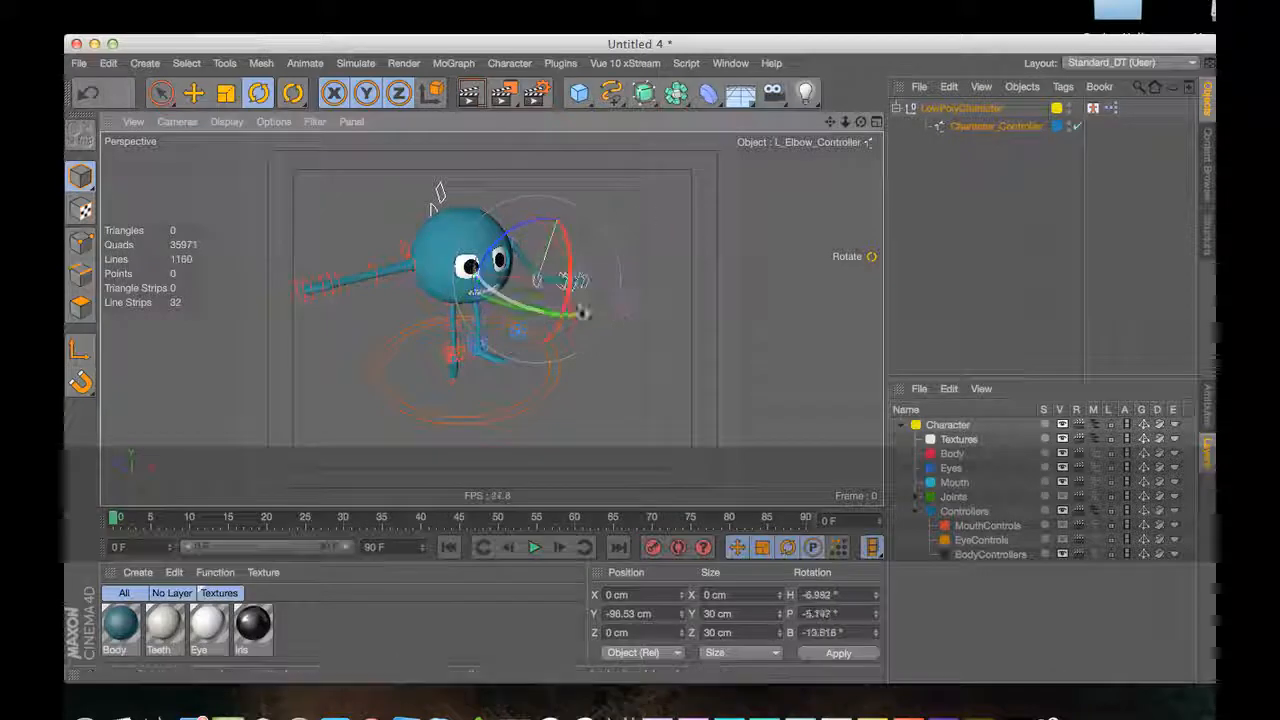
key("super+z")
key("super+z")
key("super+z")
key("super+z")
Examine the rig's left side and its arm controllers
key("3")
left_click_drag(513, 288, 428, 243)
key("2")
key("3")
key("1")
left_click_drag(491, 314, 400, 265)
key("2")
key("3")
left_click_drag(443, 264, 512, 277)
key("1")
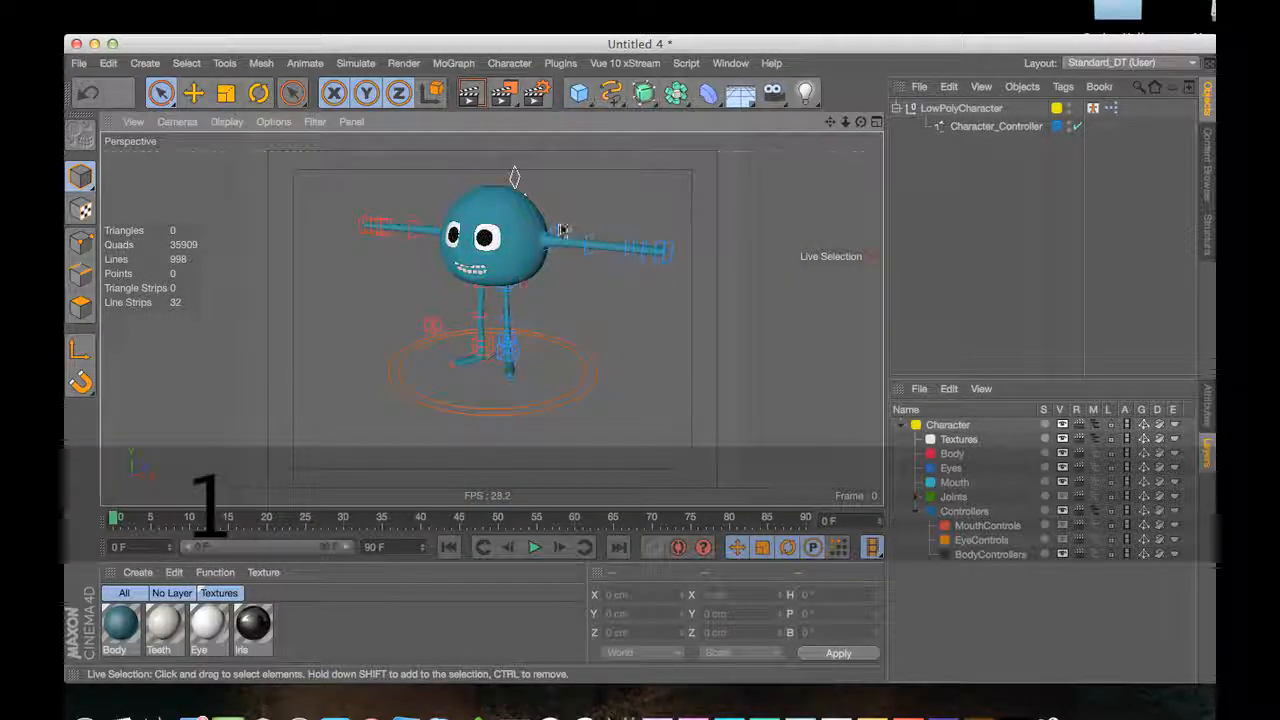
Try rotating L_CollarBone_Controller to swing the left shoulder, and undo the rotation
left_click(562, 230)
key("r")
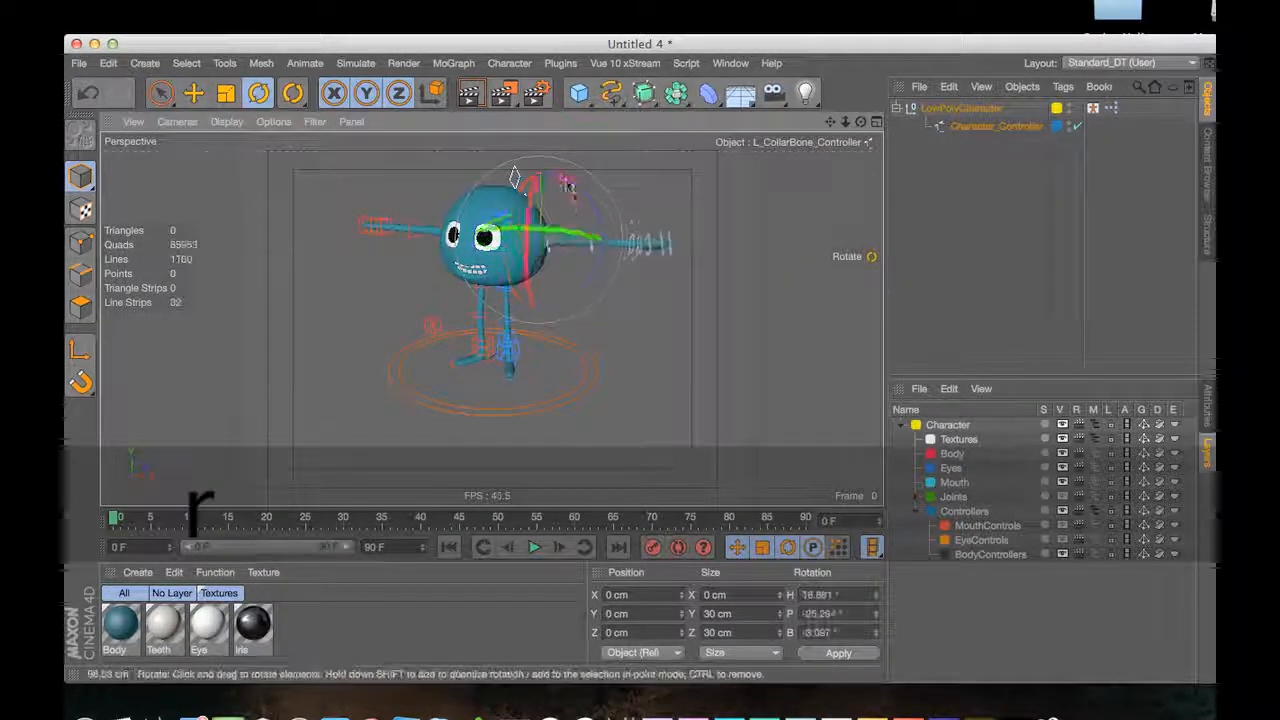
left_click_drag(565, 183, 600, 200)
key("super+z")
key("super+z")
key("super+z")
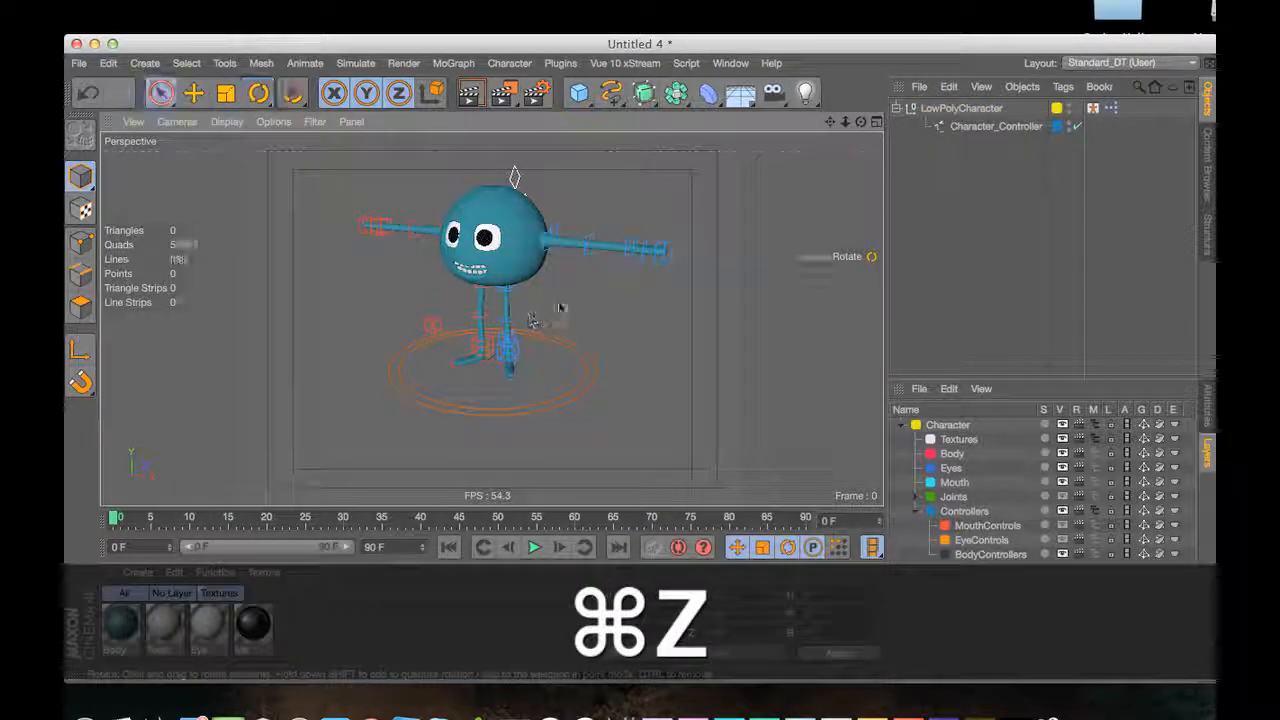
key("3")
left_click_drag(560, 308, 522, 265)
key("3")
key("1")
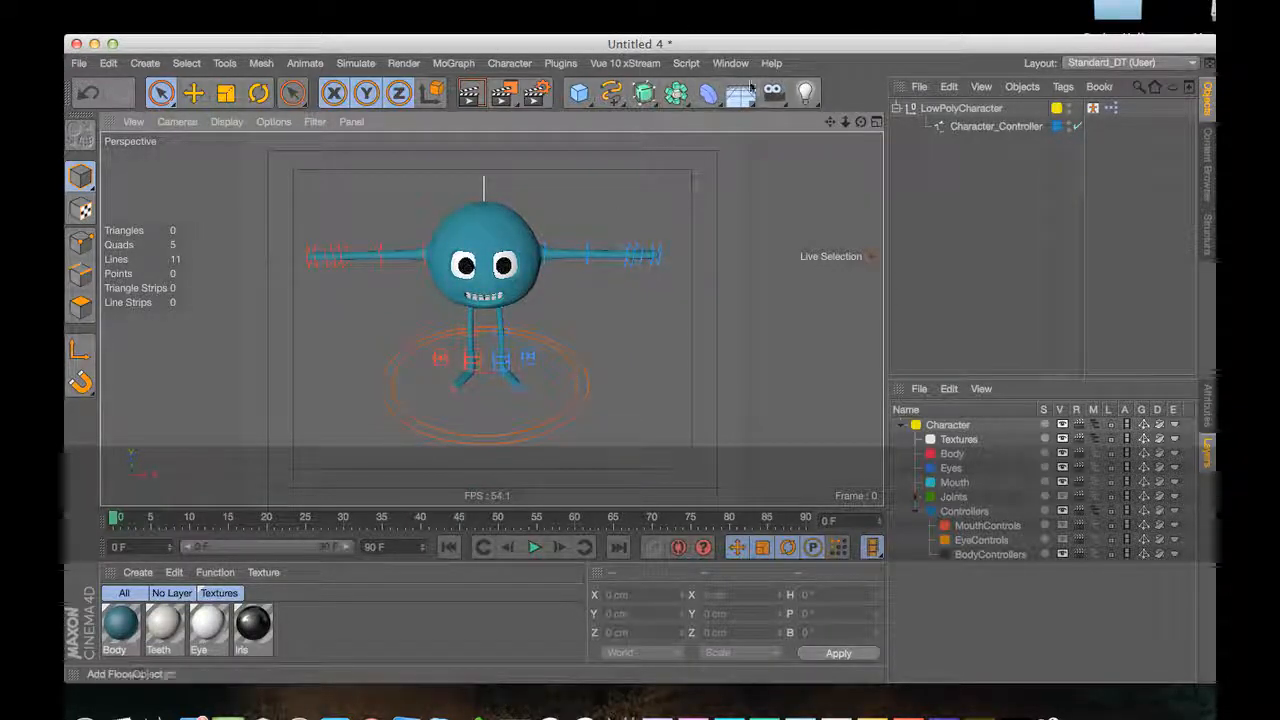
left_click(730, 63)
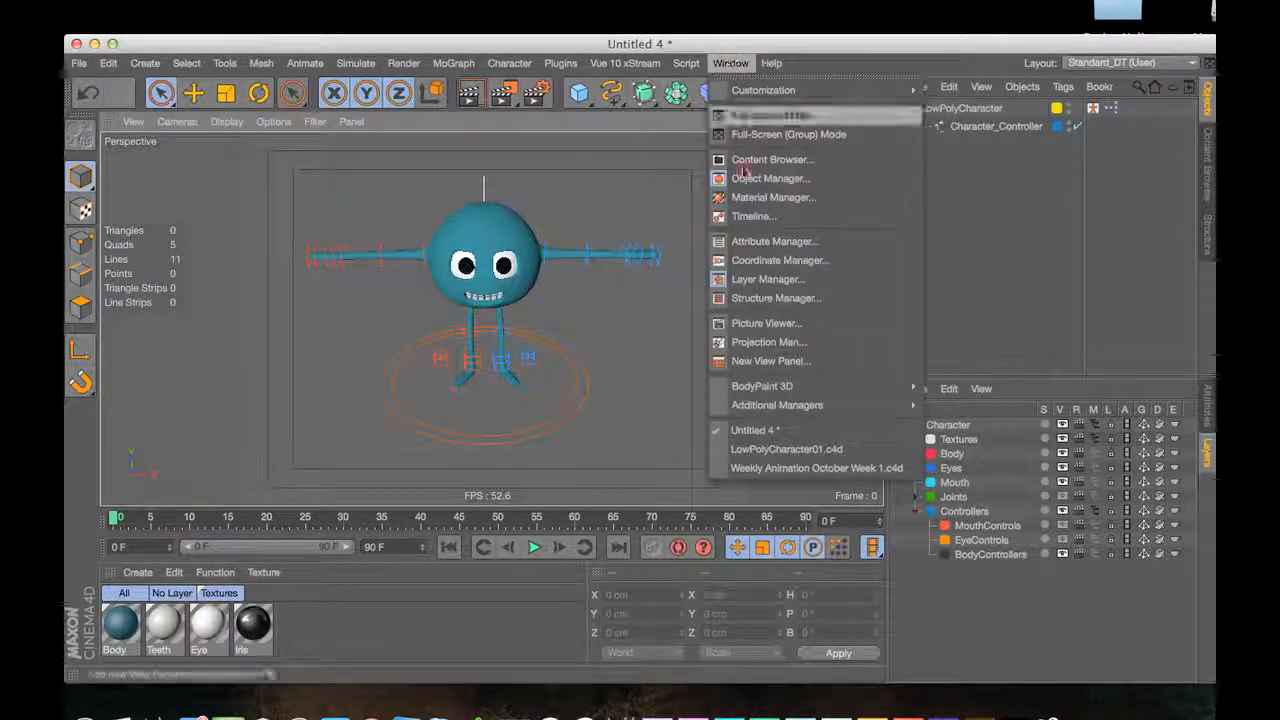
left_click(587, 338)
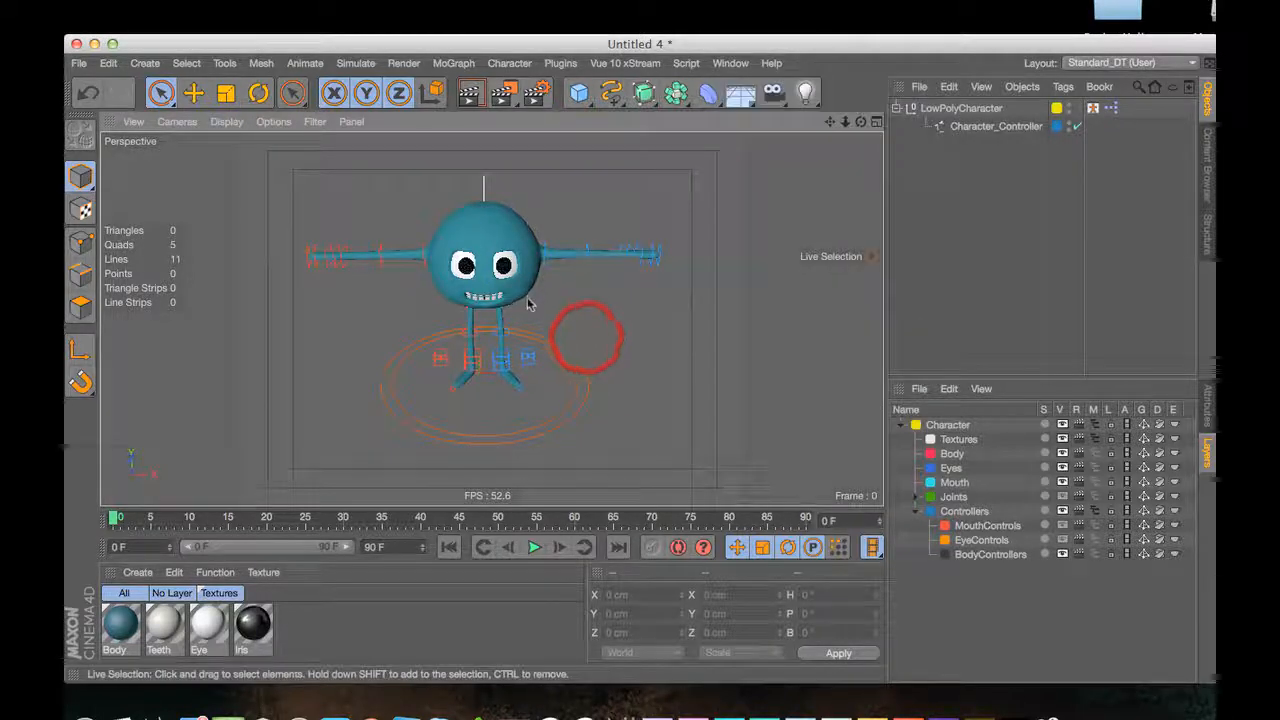
Examine the character's body and limb controllers from the front and both sides
key("3")
left_click_drag(510, 278, 496, 236)
key("1")
key("3")
left_click_drag(496, 236, 398, 385)
key("1")
left_click_drag(544, 310, 530, 362)
key("3")
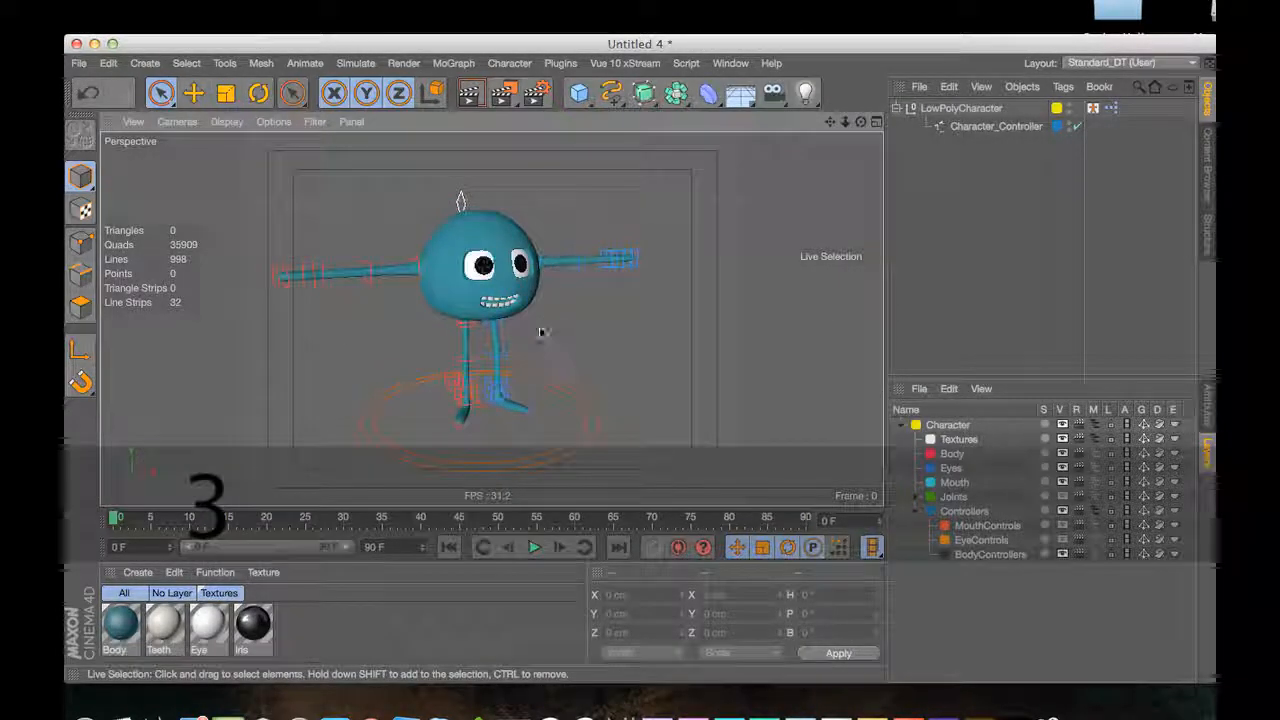
key("1")
left_click_drag(506, 269, 613, 275)
key("3")
key("1")
left_click(588, 316)
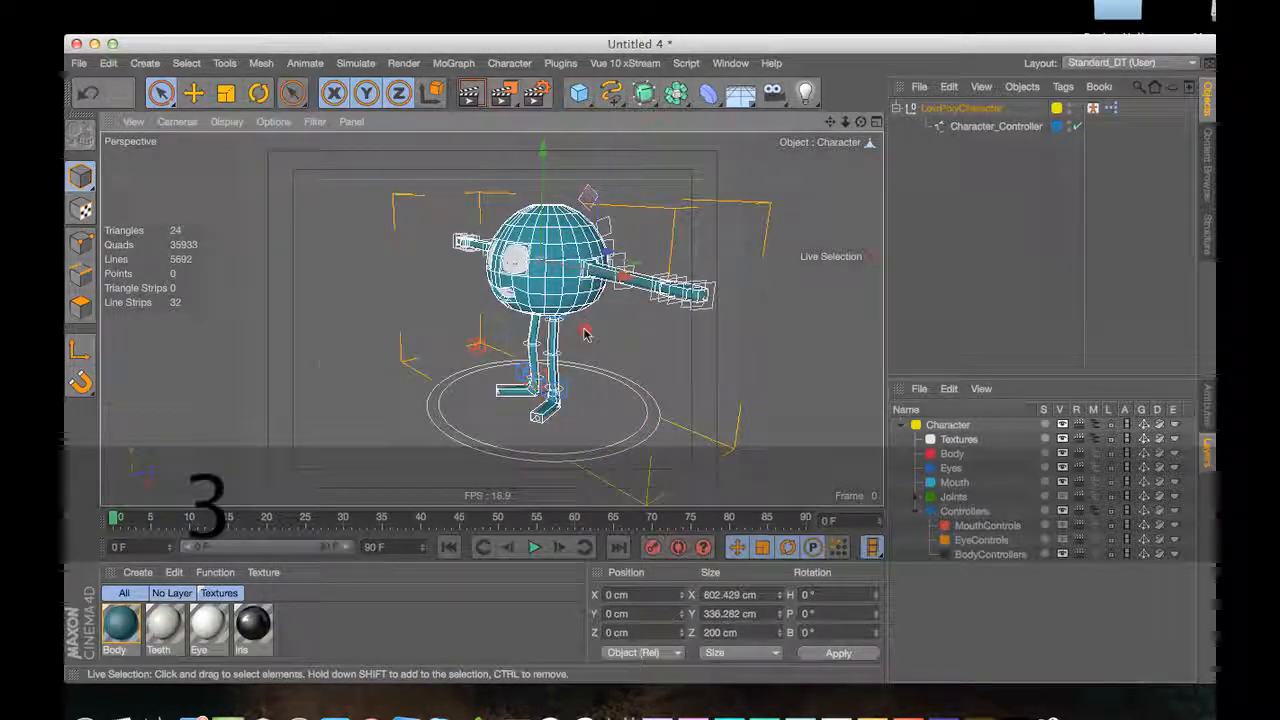
left_click_drag(585, 333, 651, 337)
left_click(648, 339)
left_click_drag(560, 300, 567, 341)
key("1")
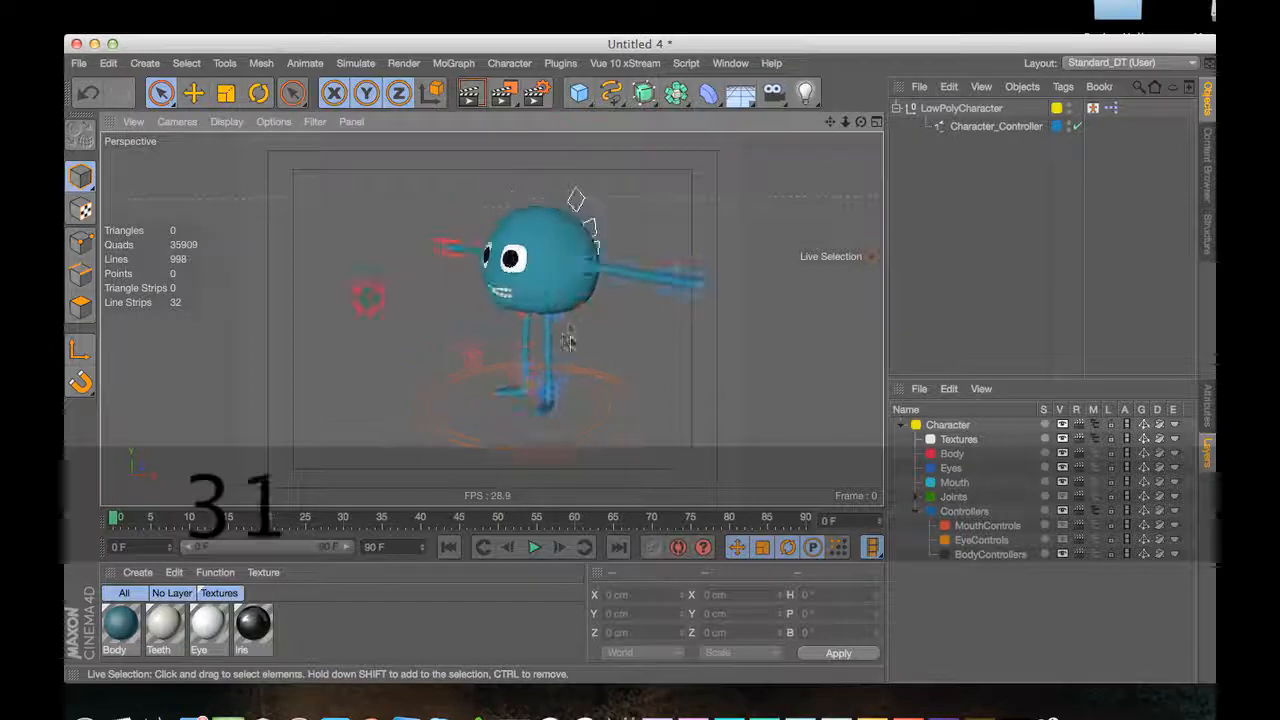
Try rotating Spine1_Controller to turn the upper body, and undo the rotation
left_click(458, 270)
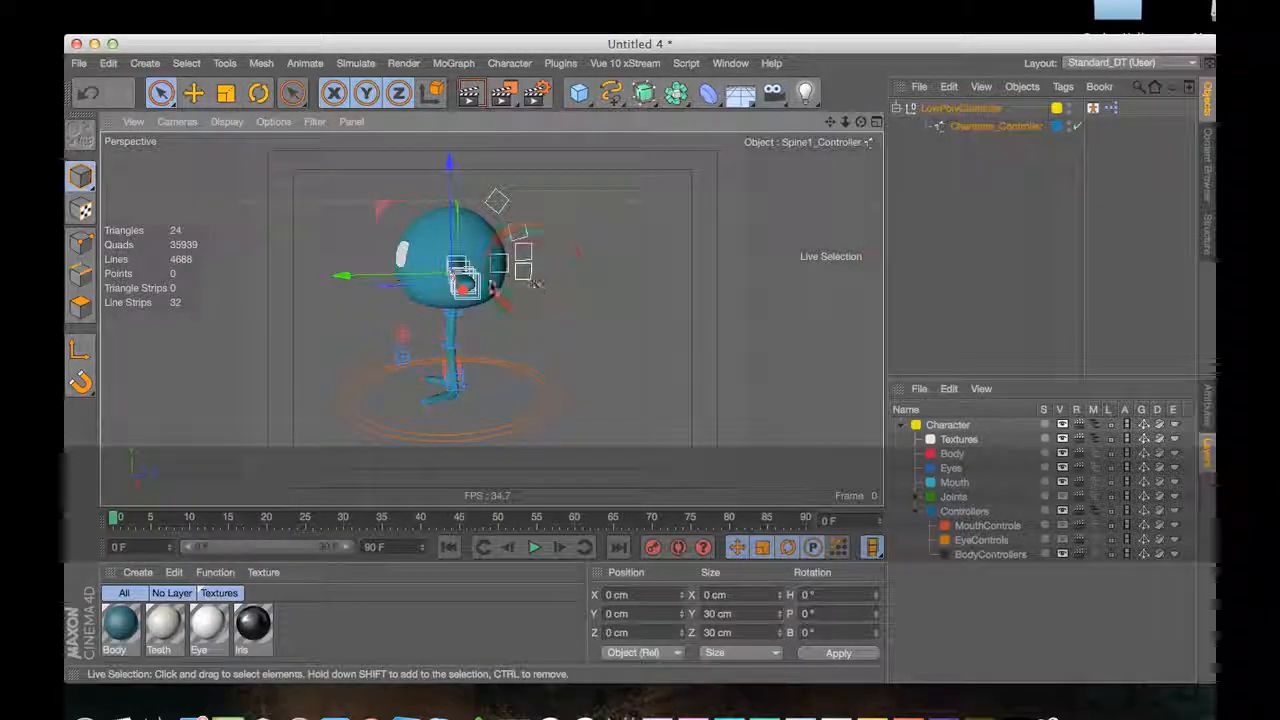
key("r")
left_click_drag(436, 264, 591, 266)
key("super+z")
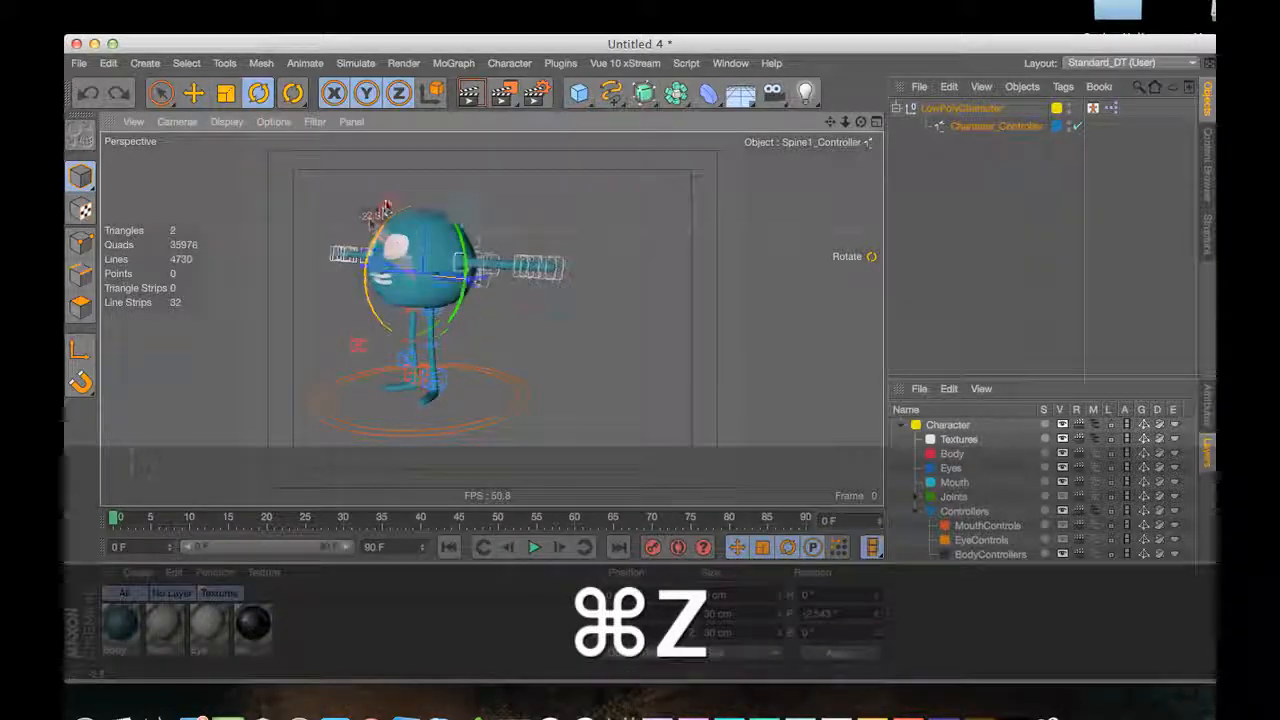
Try moving Spine1_Controller vertically to stretch the body, and undo the move
key("e")
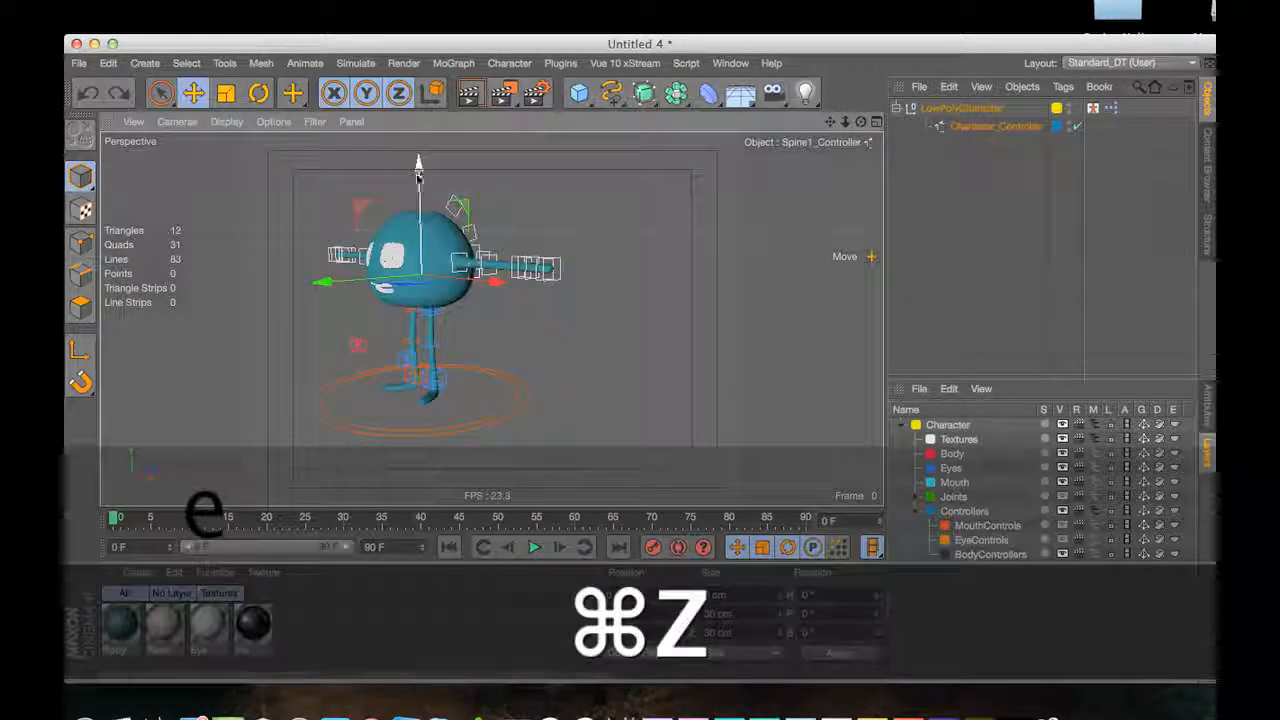
left_click_drag(418, 175, 420, 122)
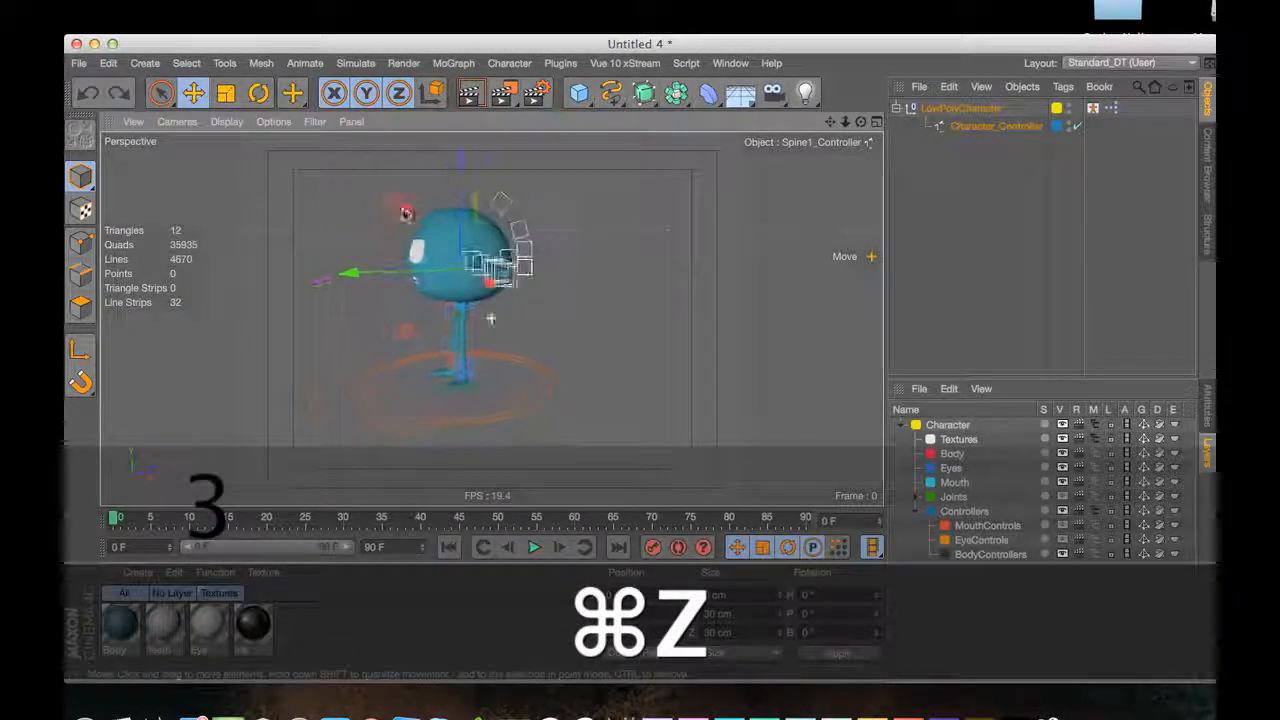
left_click_drag(460, 158, 463, 126)
left_click_drag(545, 198, 622, 208)
key("super+z")
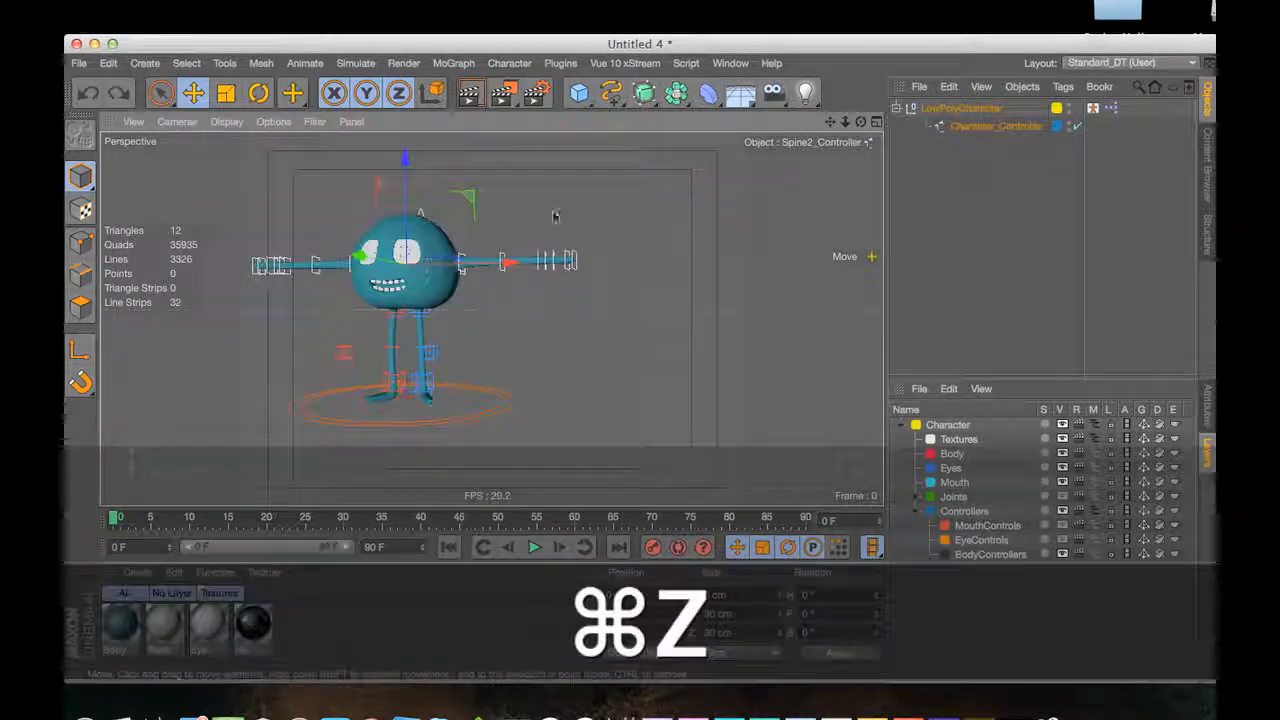
Try moving Spine2_Controller along its vertical axis to deform the body, and undo the moves
left_click_drag(418, 170, 418, 108)
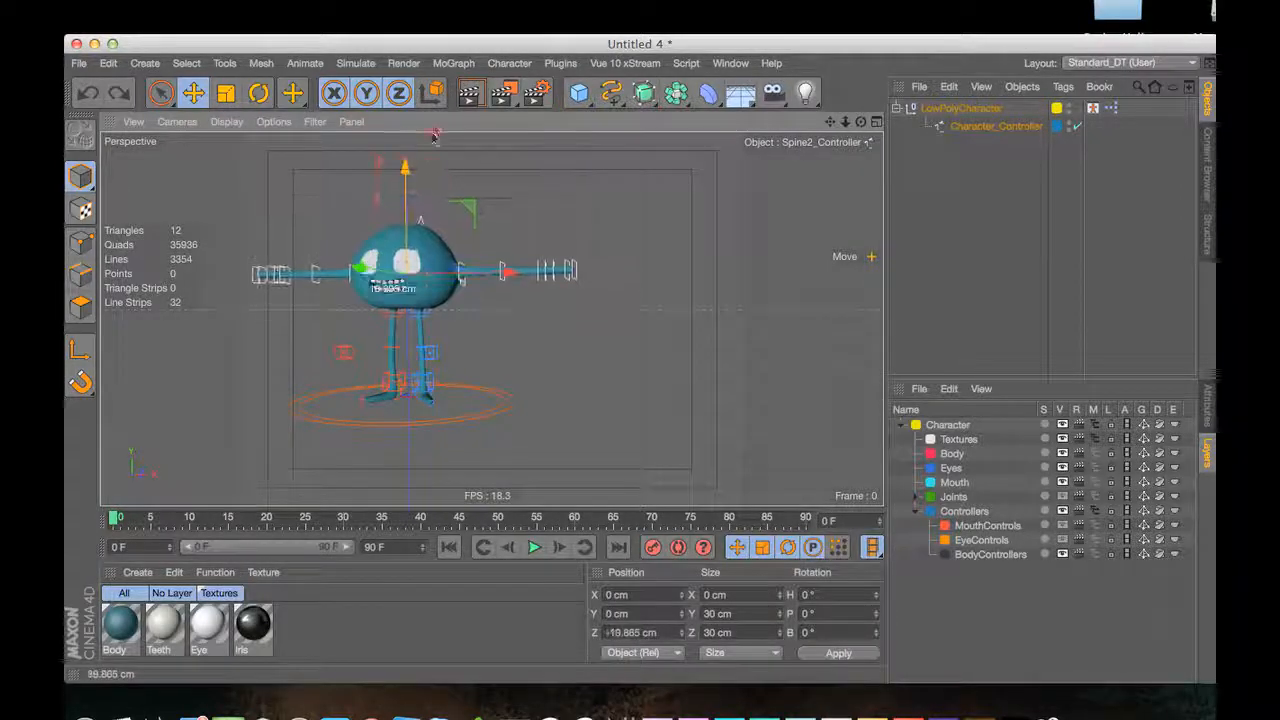
key("super+z")
key("super+z")
key("super+z")
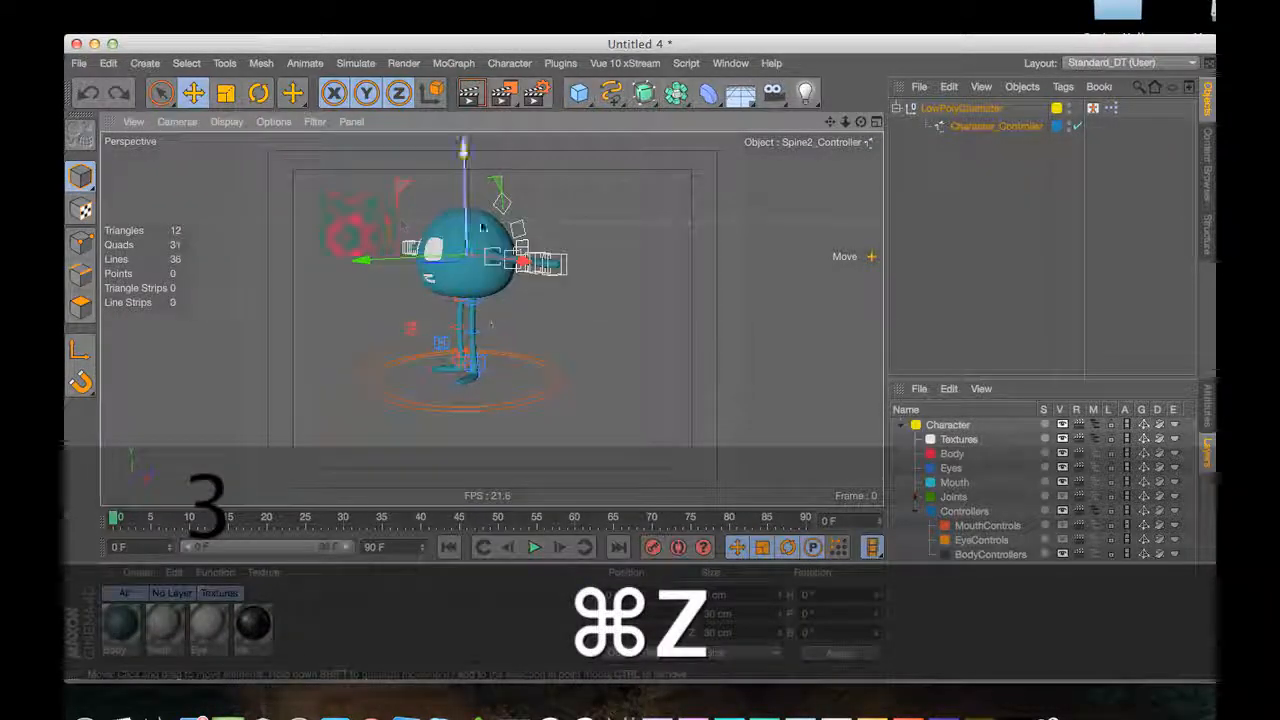
Try moving Spine3_Controller upward to stretch the head, and undo the move
key("w")
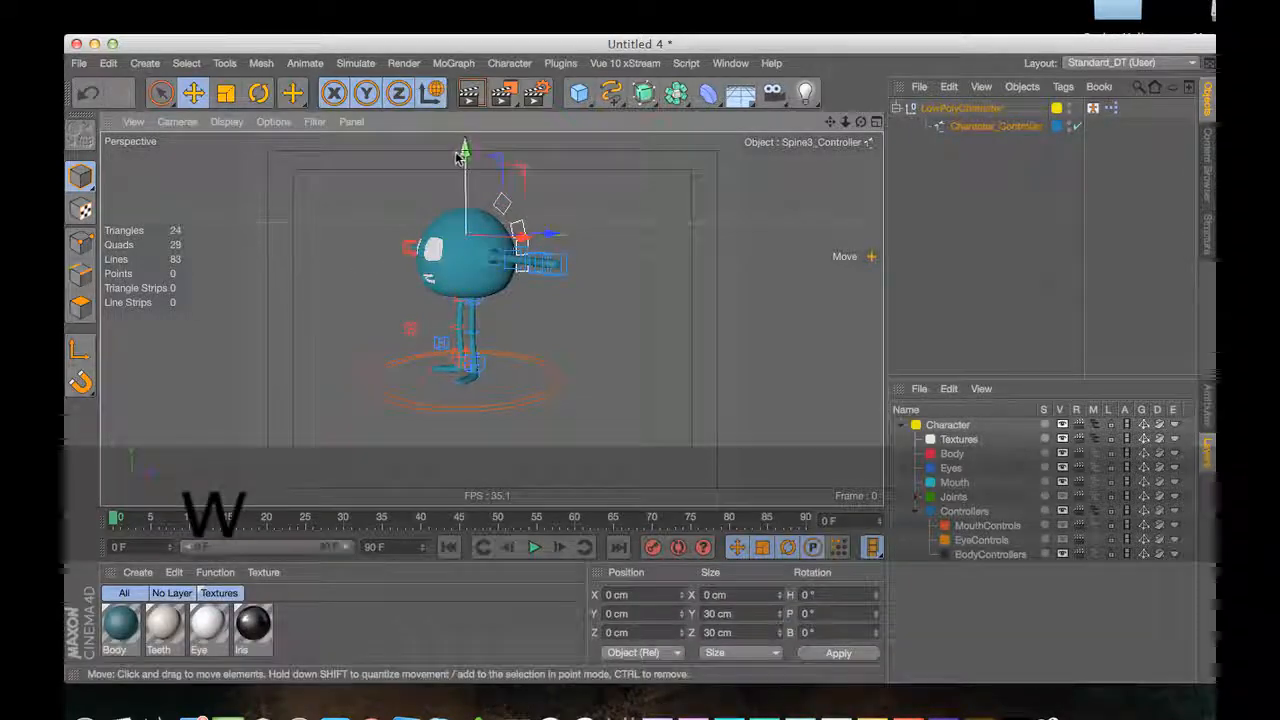
key("3")
left_click_drag(440, 190, 697, 203)
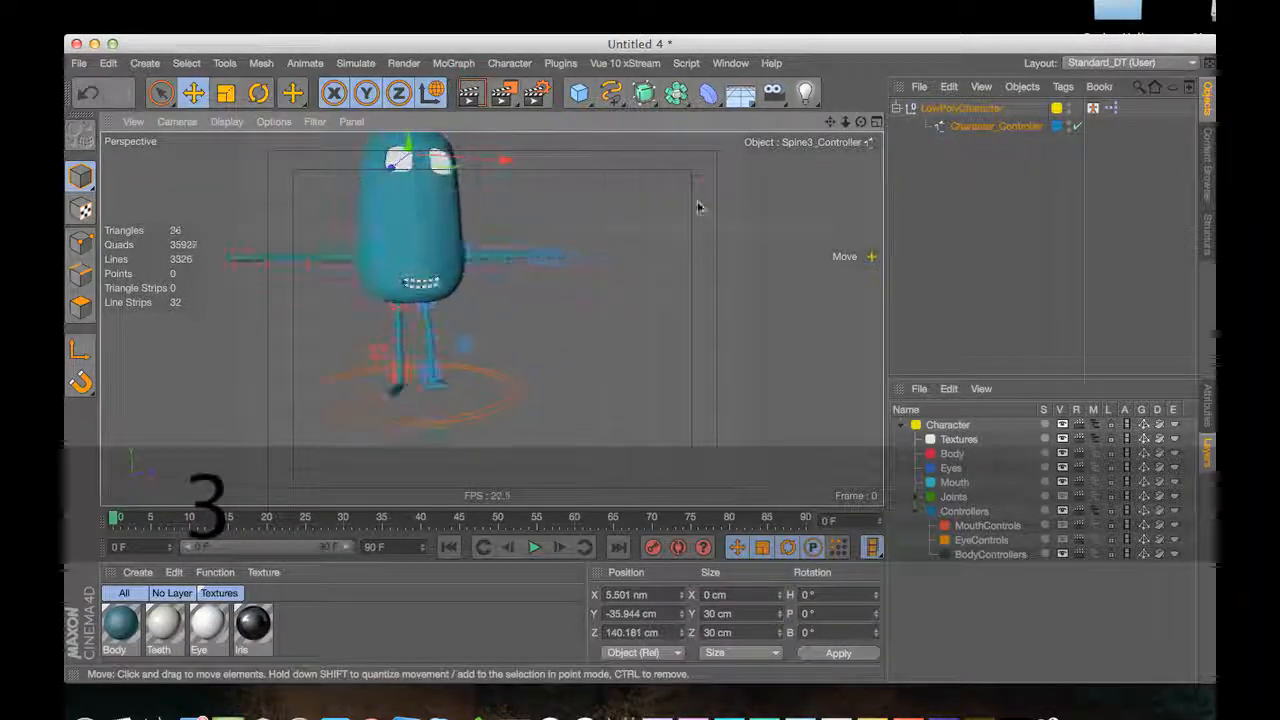
key("super+z")
Try moving Forehead_Controller upward to deform the top of the head, and undo the move
key("3")
left_click_drag(514, 229, 271, 223)
left_click(521, 182)
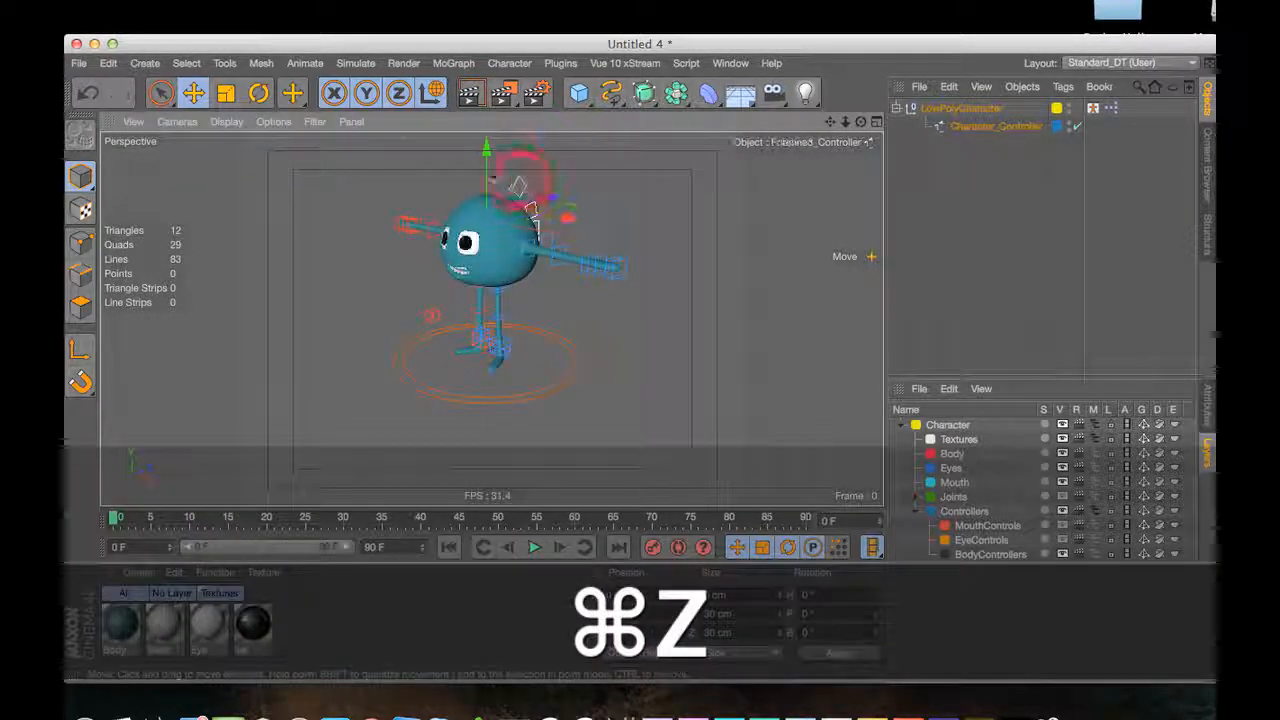
key("super+z")
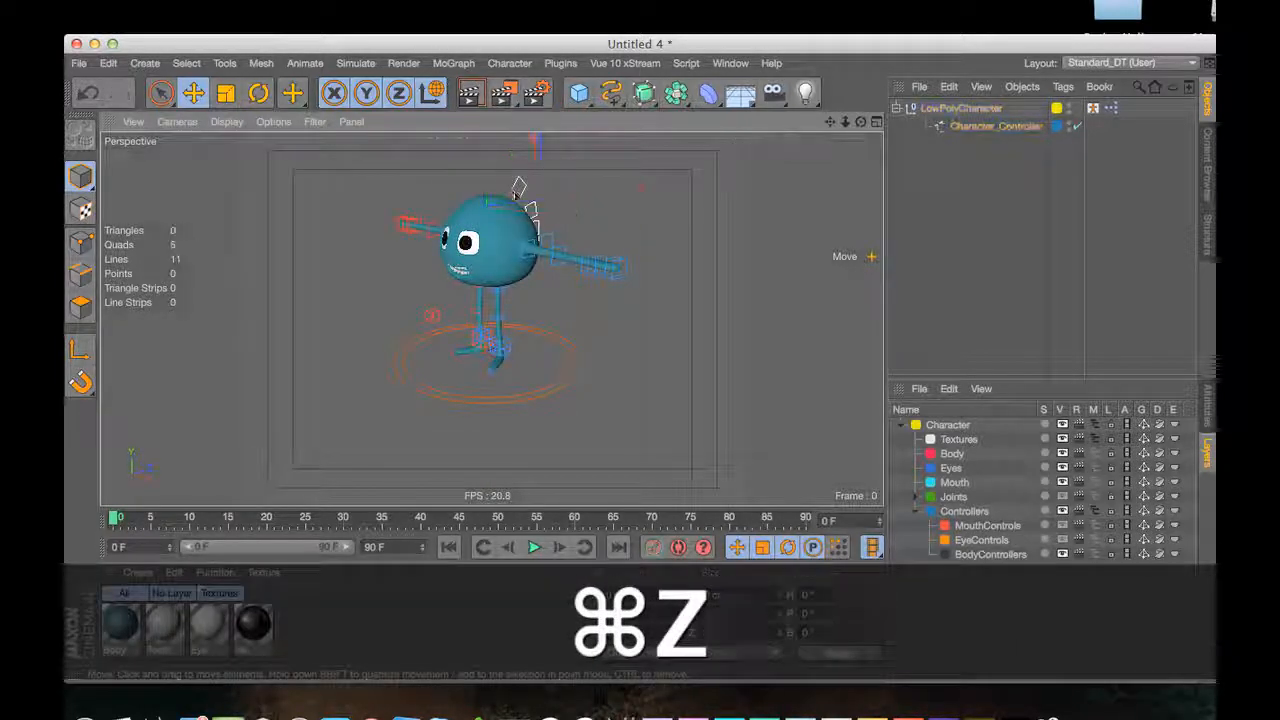
left_click_drag(487, 152, 488, 144)
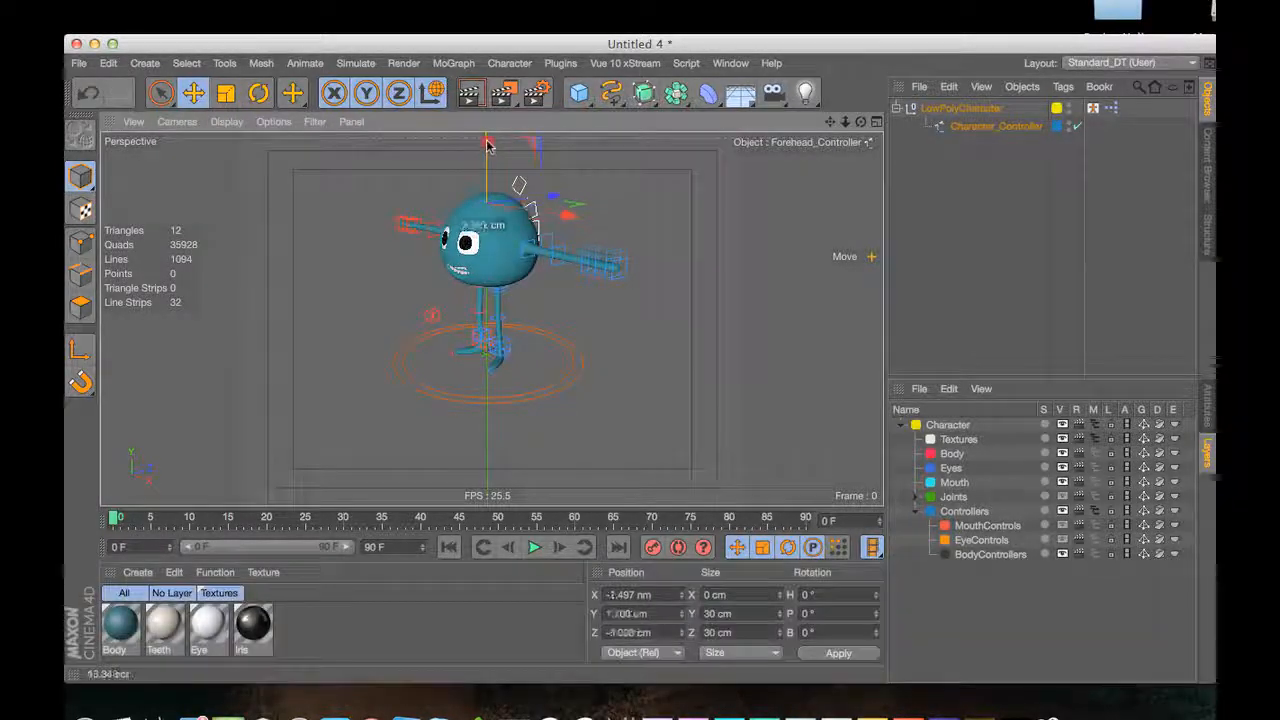
key("super+z")
Try moving the diamond-shaped controller above the head again from close up, and undo the change
left_click(581, 176)
key("3")
left_click_drag(581, 176, 643, 194)
key("2")
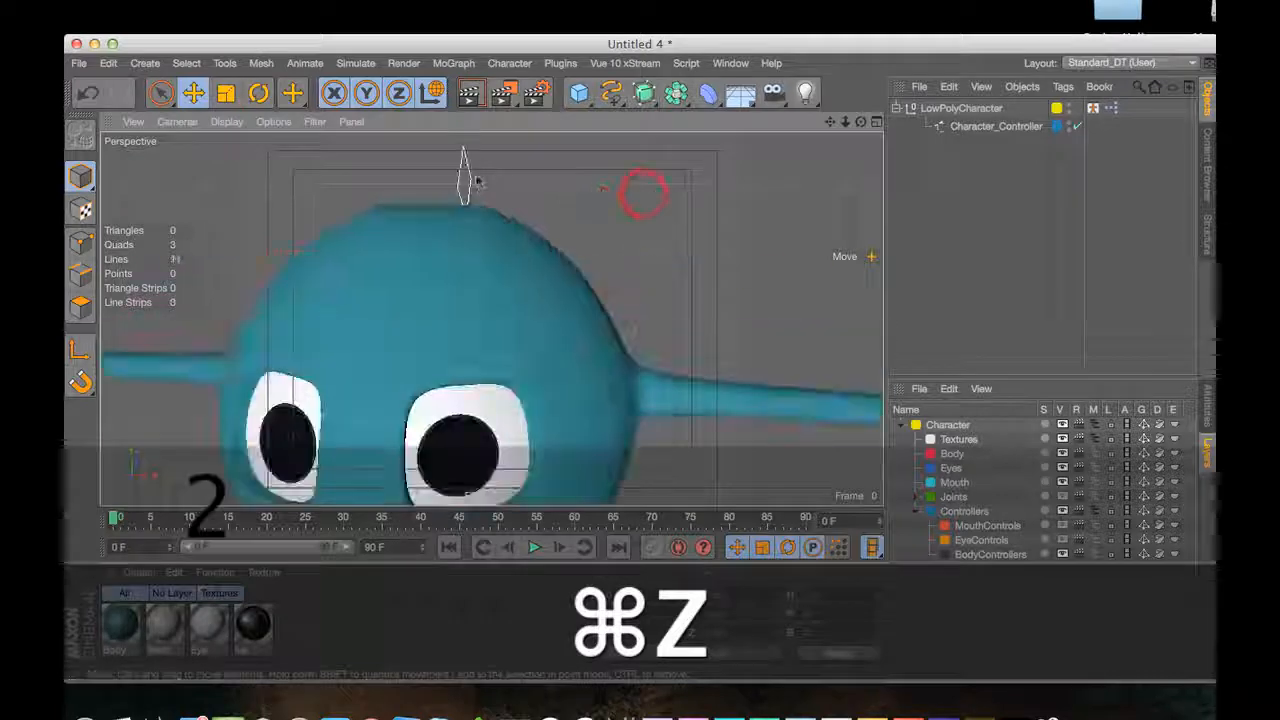
left_click(457, 171)
left_click_drag(430, 173, 429, 184)
key("super+z")
key("3")
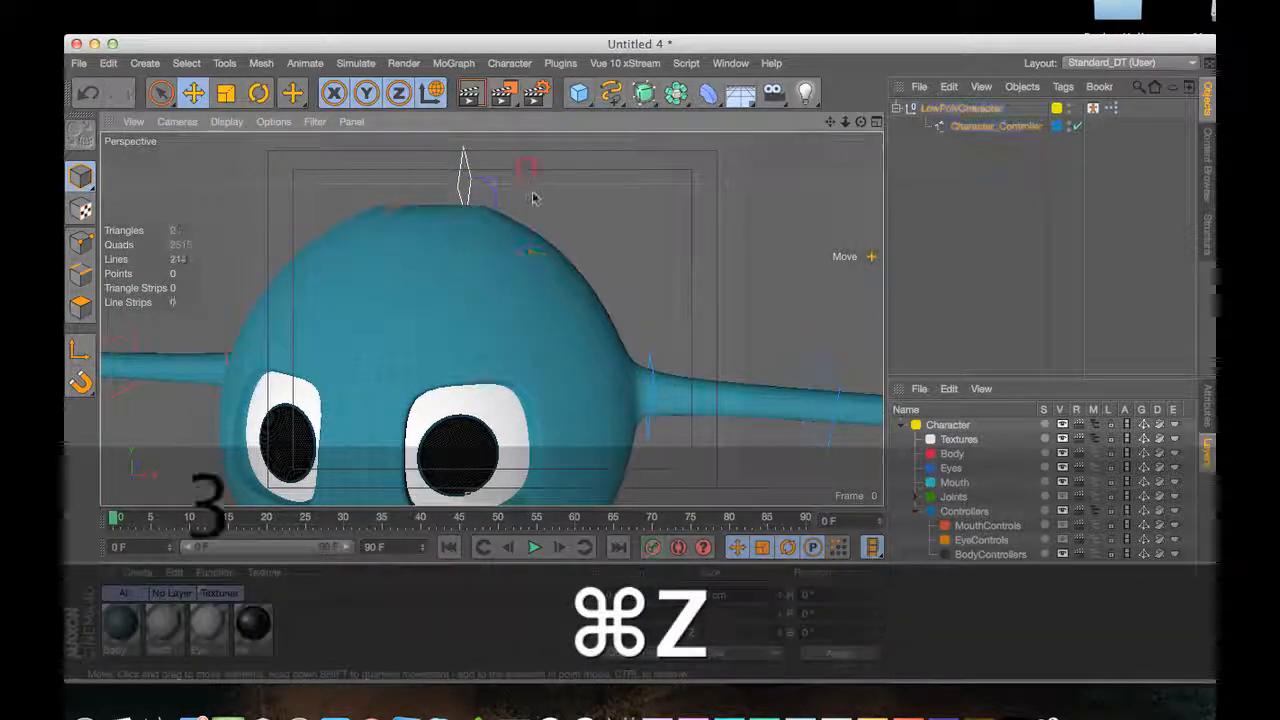
Try rotating Spine3_Controller to turn and tilt the upper head, and undo the rotation
left_click_drag(534, 197, 482, 192)
left_click(486, 193)
left_click(409, 301)
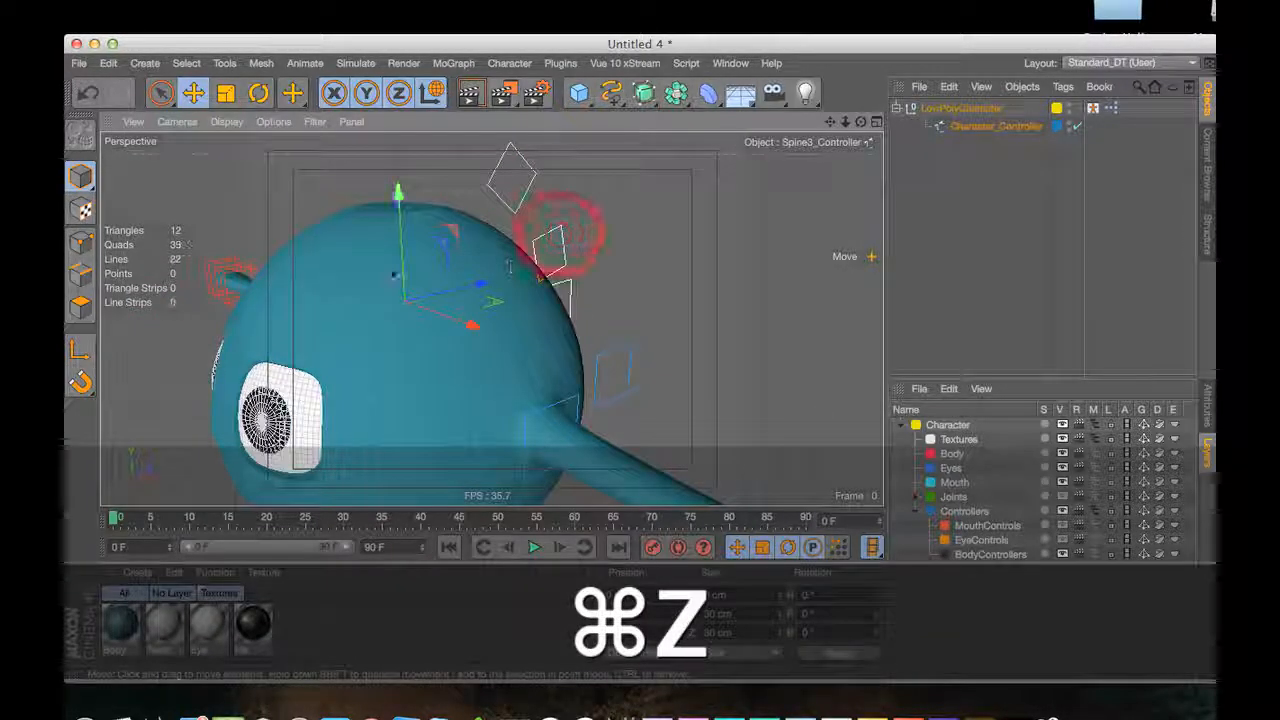
key("r")
key("w")
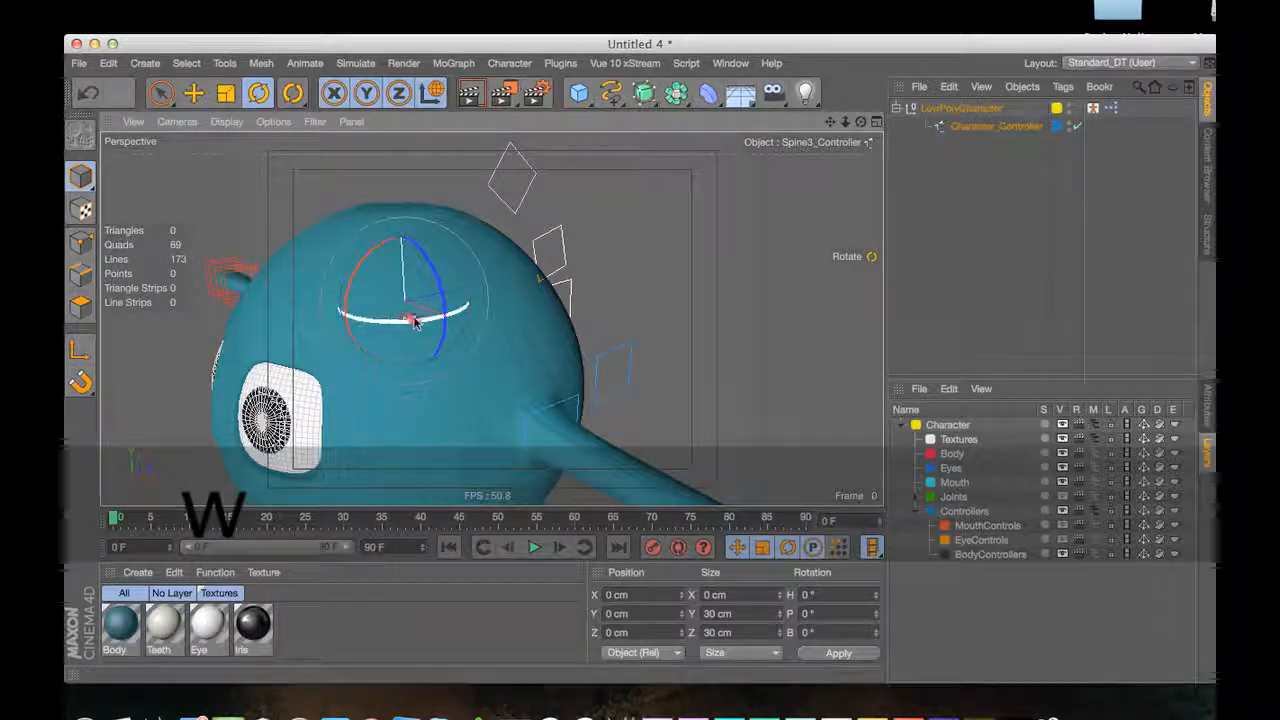
left_click_drag(414, 319, 629, 263)
key("super+z")
key("3")
key("3")
key("2")
key("1")
key("3")
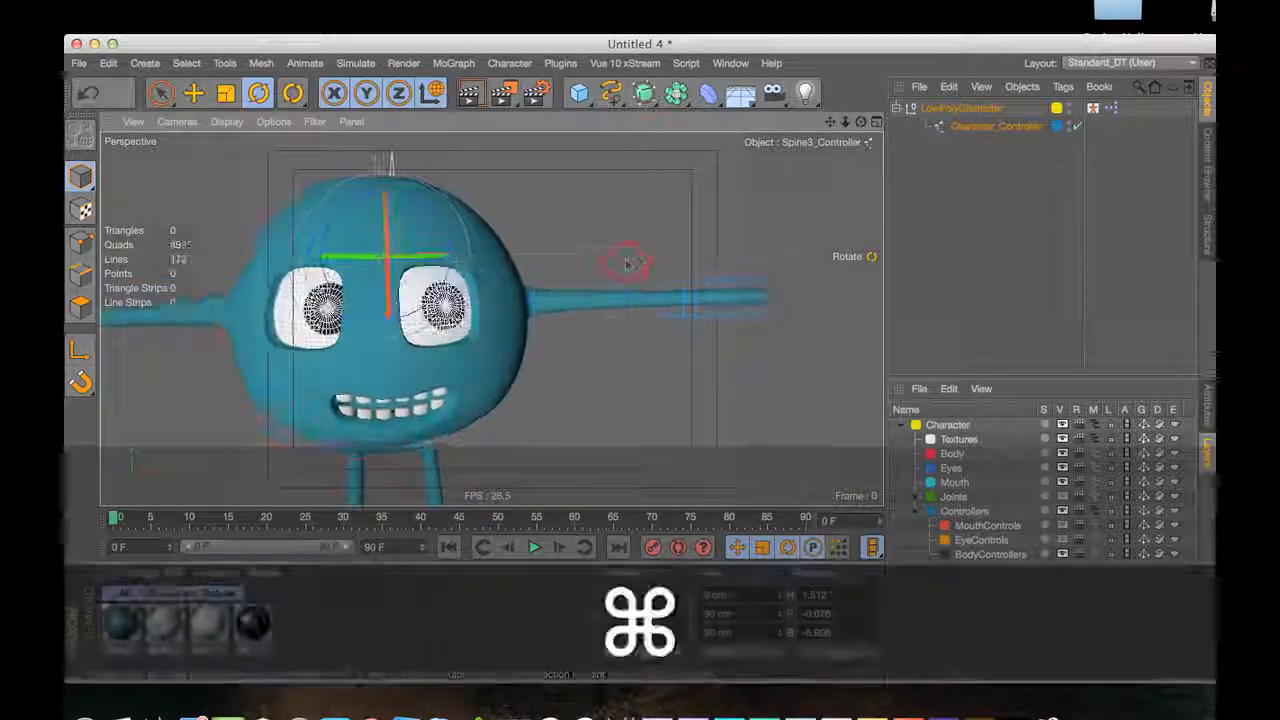
key("super+z")
Clear the selection and examine the whole character with its body and limb controllers
key("3")
left_click_drag(356, 285, 480, 281)
key("2")
key("3")
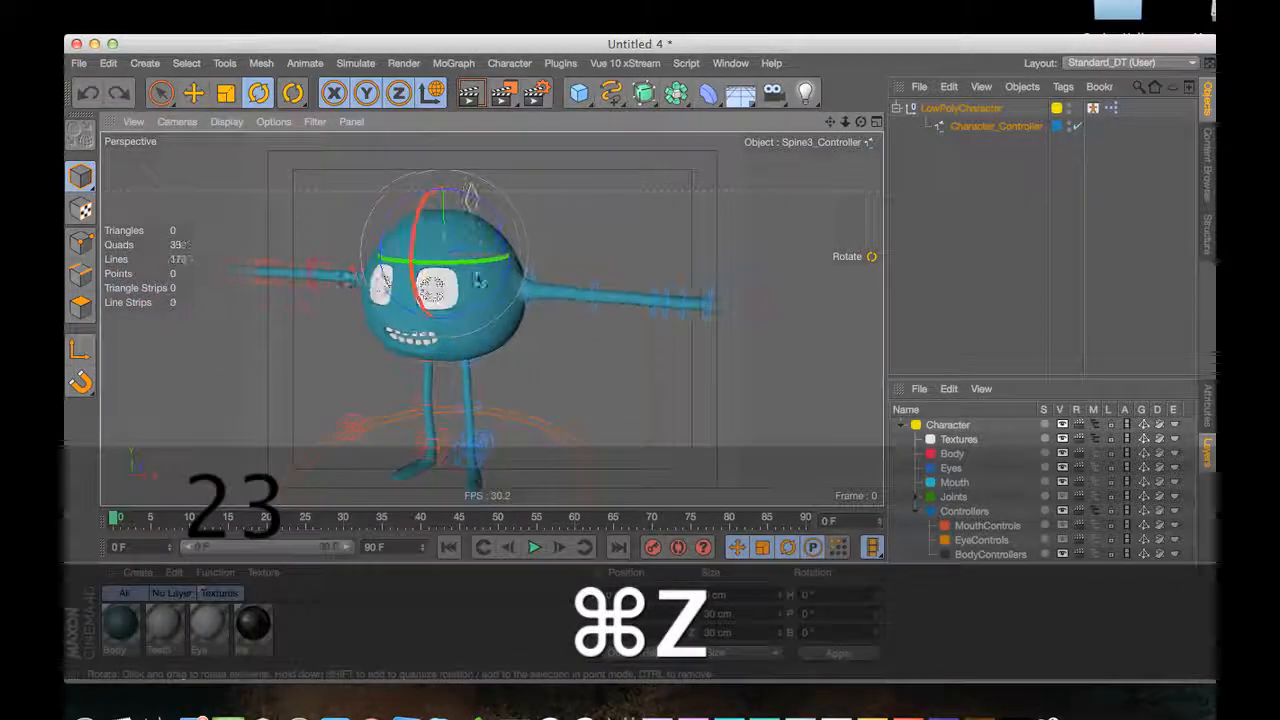
key("space")
left_click(583, 211)
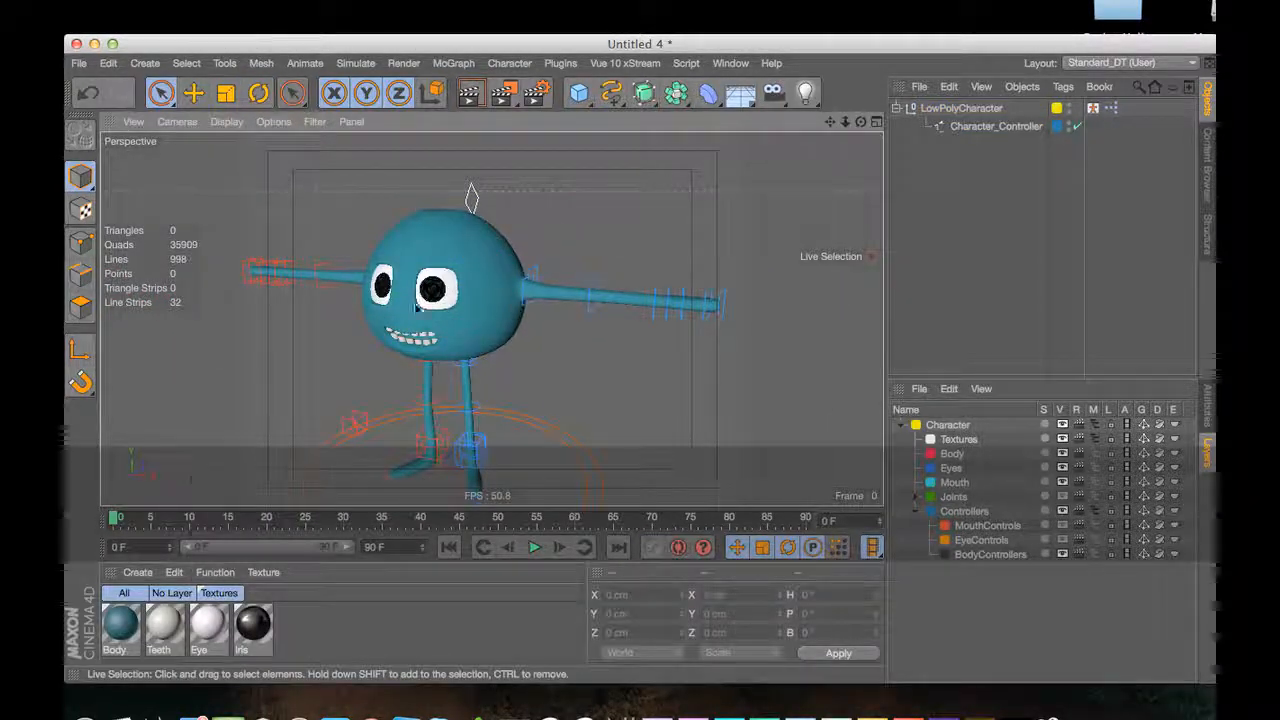
key("3")
left_click_drag(417, 308, 475, 255)
key("1")
key("2")
key("3")
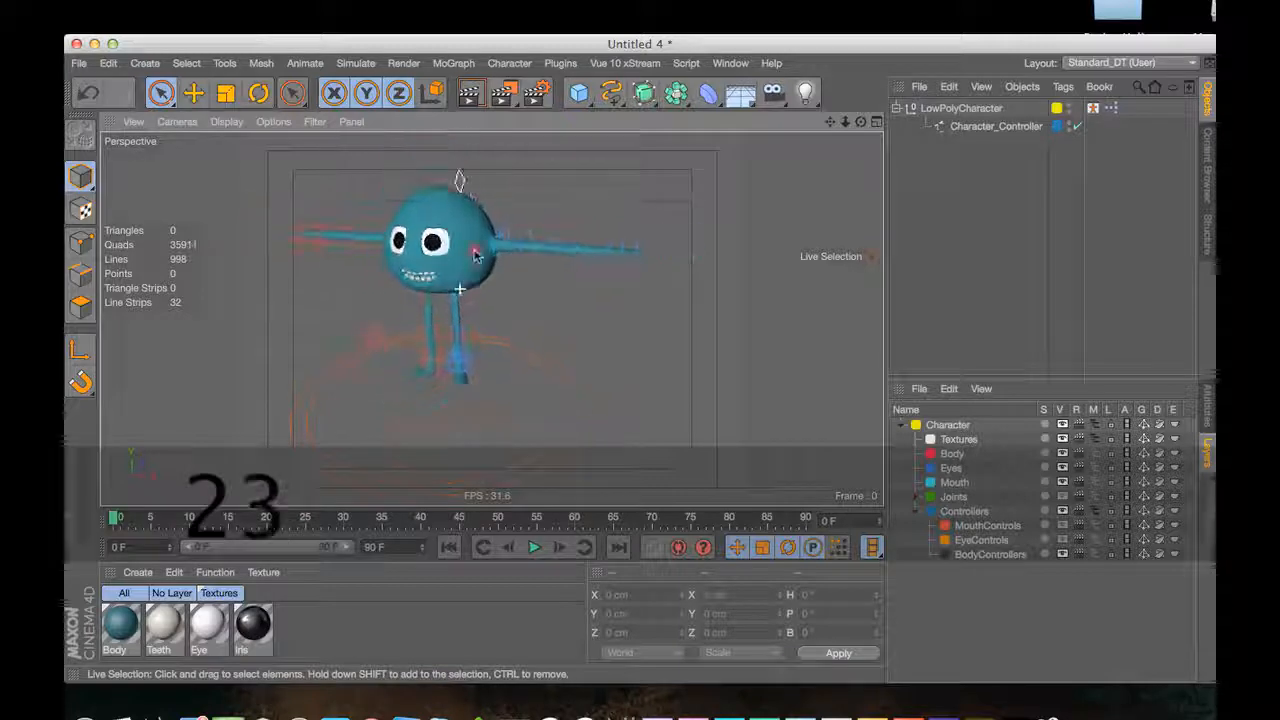
Rotate L_Shoulder_Controller to raise the character's left arm
left_click(500, 232)
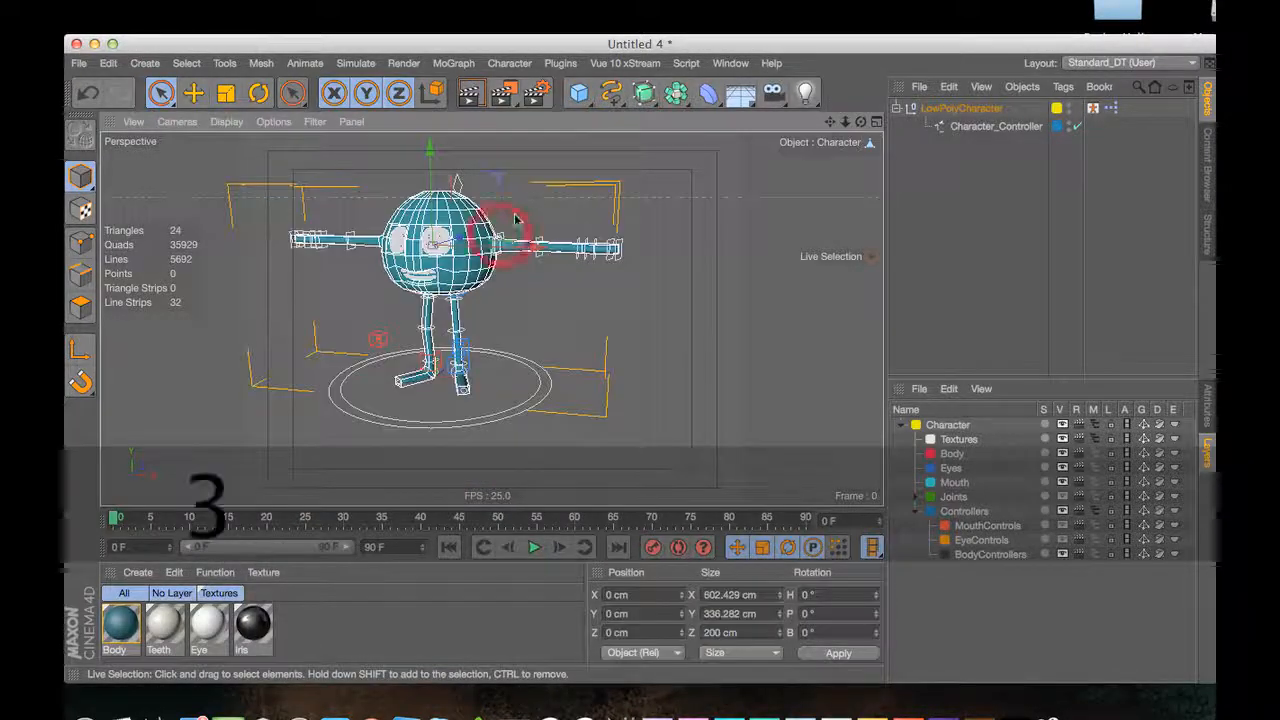
key("2")
left_click_drag(515, 218, 594, 206)
left_click(523, 240)
key("r")
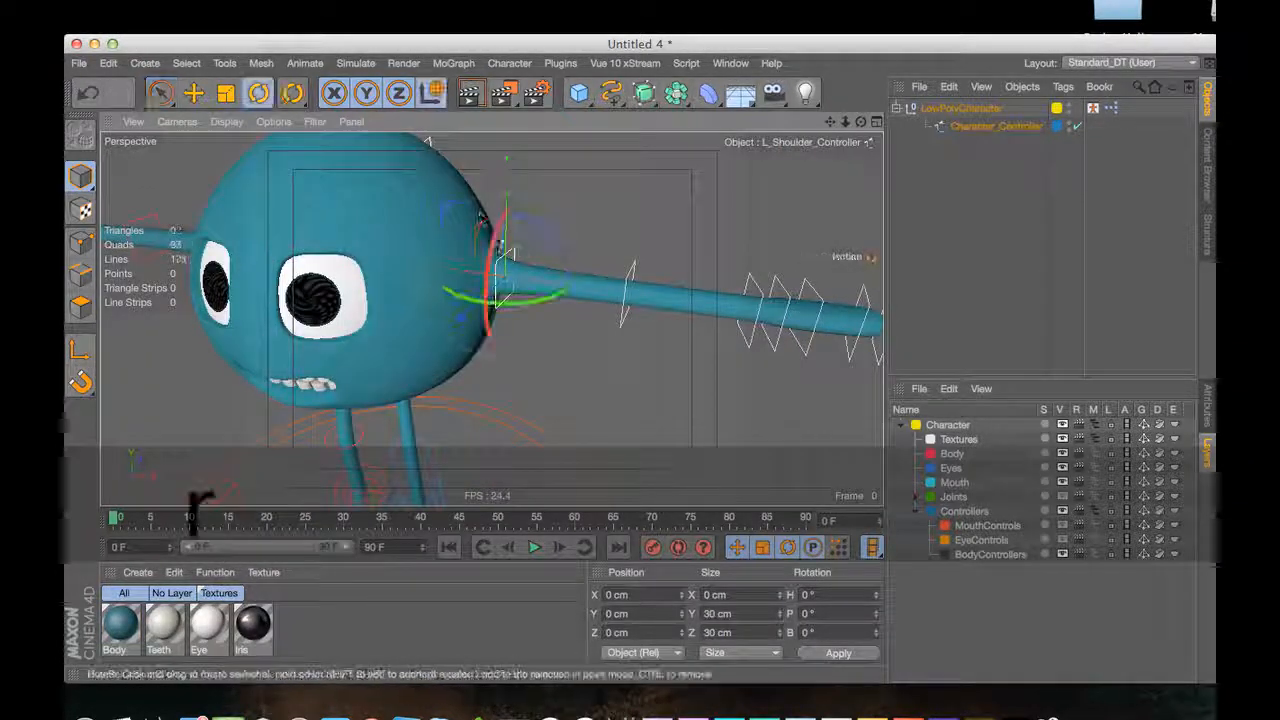
mouse_move(470, 220)
left_mouse_down()
mouse_move(506, 232)
mouse_move(464, 208)
left_mouse_up()
left_click(543, 214)
left_click(523, 229)
left_click(538, 242)
left_click(599, 207)
Rotate L_Elbow_Controller to bend the left forearm upward
key("3")
left_click_drag(491, 318, 446, 267)
key("2")
key("1")
key("3")
key("3")
key("1")
key("2")
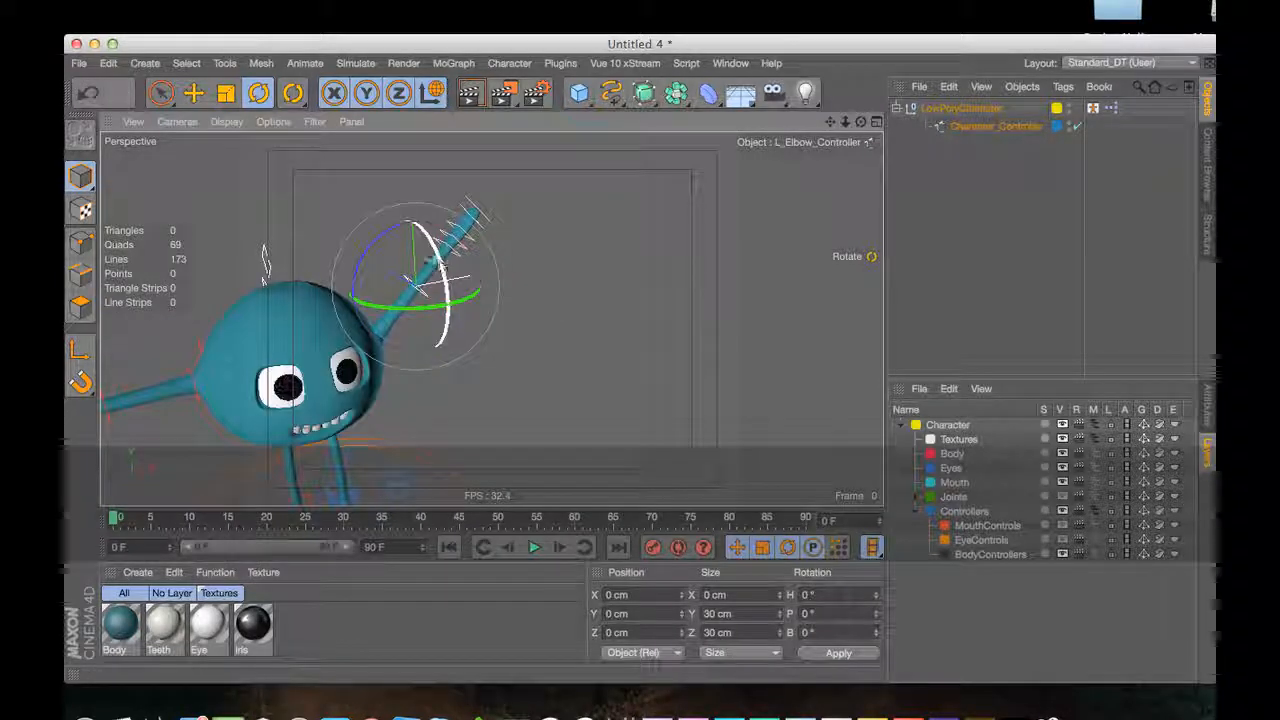
left_click_drag(388, 236, 354, 269)
left_click(449, 251)
Rotate the controller near the left wrist to adjust the raised hand
key("3")
mouse_move(449, 251)
left_mouse_down()
mouse_move(489, 317)
mouse_move(427, 258)
left_mouse_up()
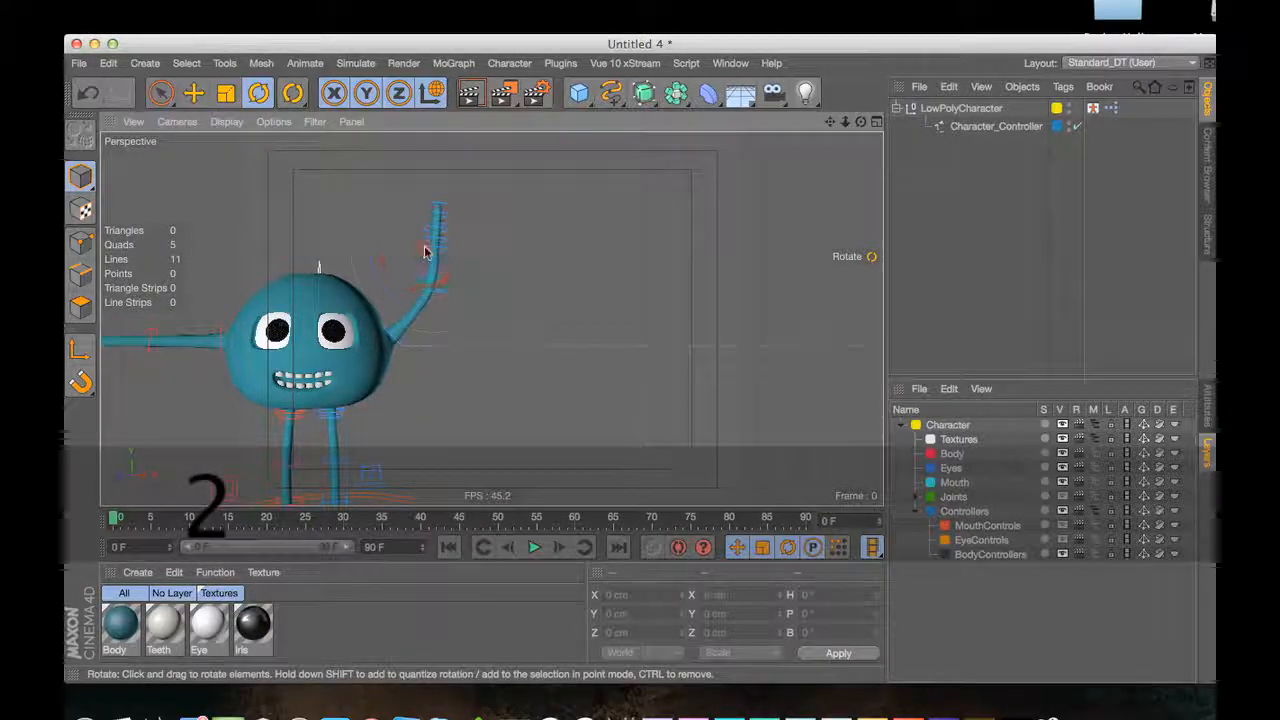
left_click(424, 252)
left_click_drag(474, 232, 536, 297)
left_click(534, 221)
key("3")
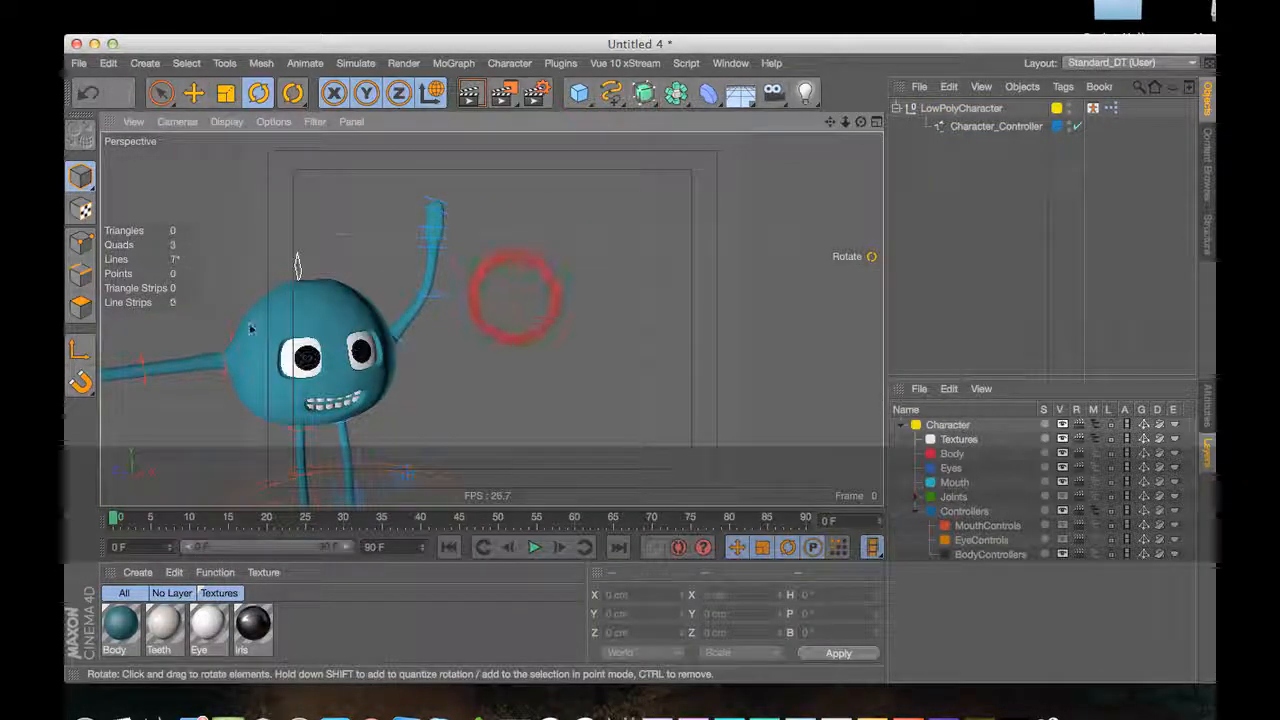
Rotate R_CollarBone_Controller to a bank of about -29.8° to lower the right arm
key("1")
left_click_drag(251, 329, 338, 287)
left_click(343, 289)
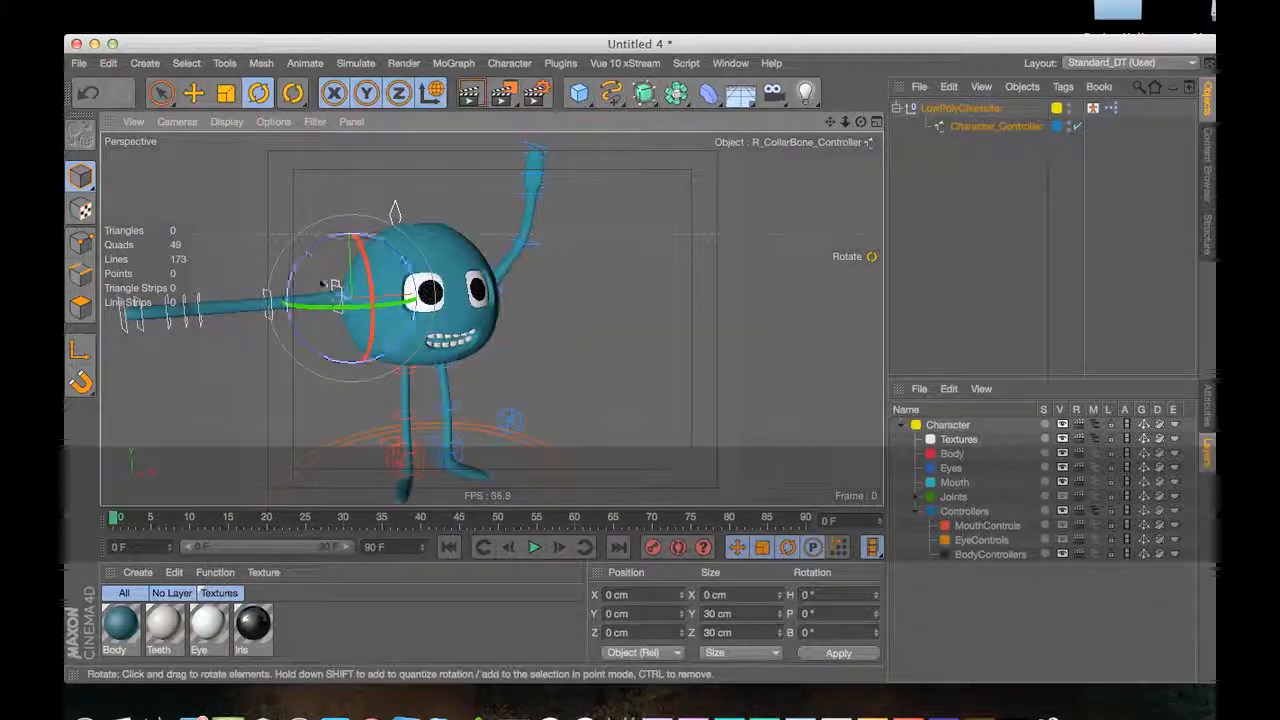
key("3")
left_click_drag(335, 288, 335, 320)
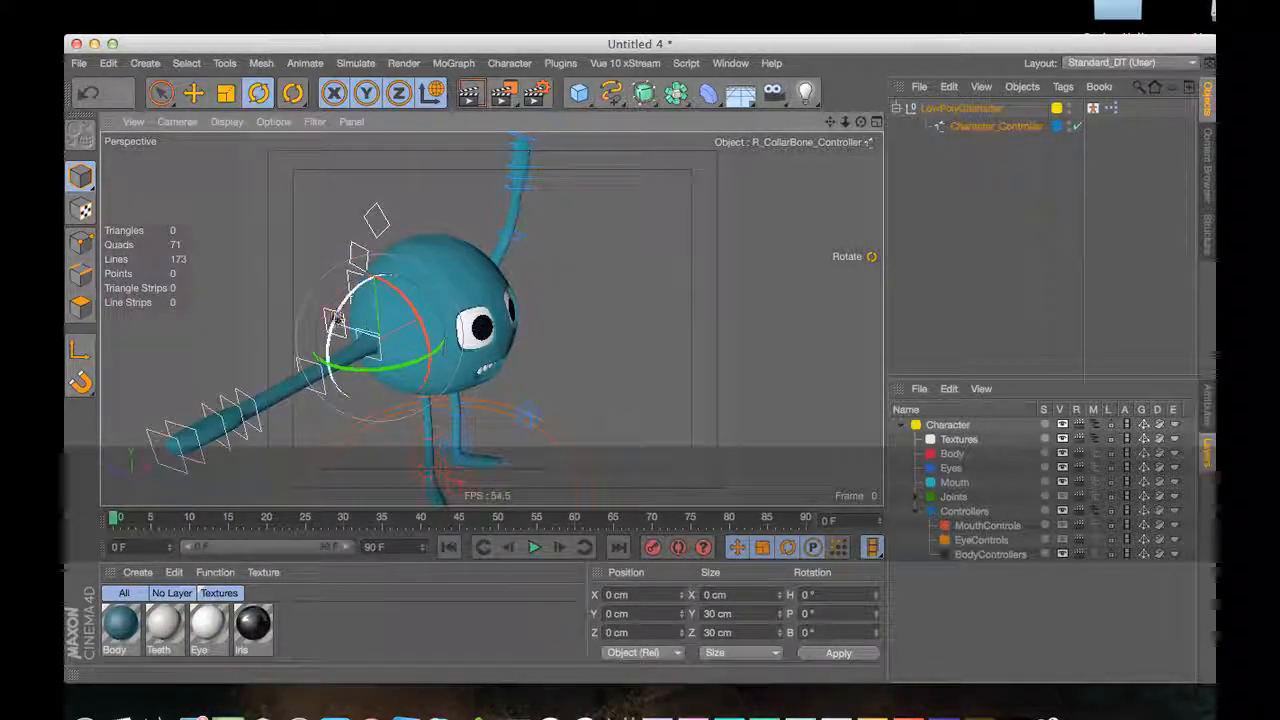
Rotate R_Should_Controller to a bank of about -29.5° to bring the right arm down beside the body
left_click(341, 320)
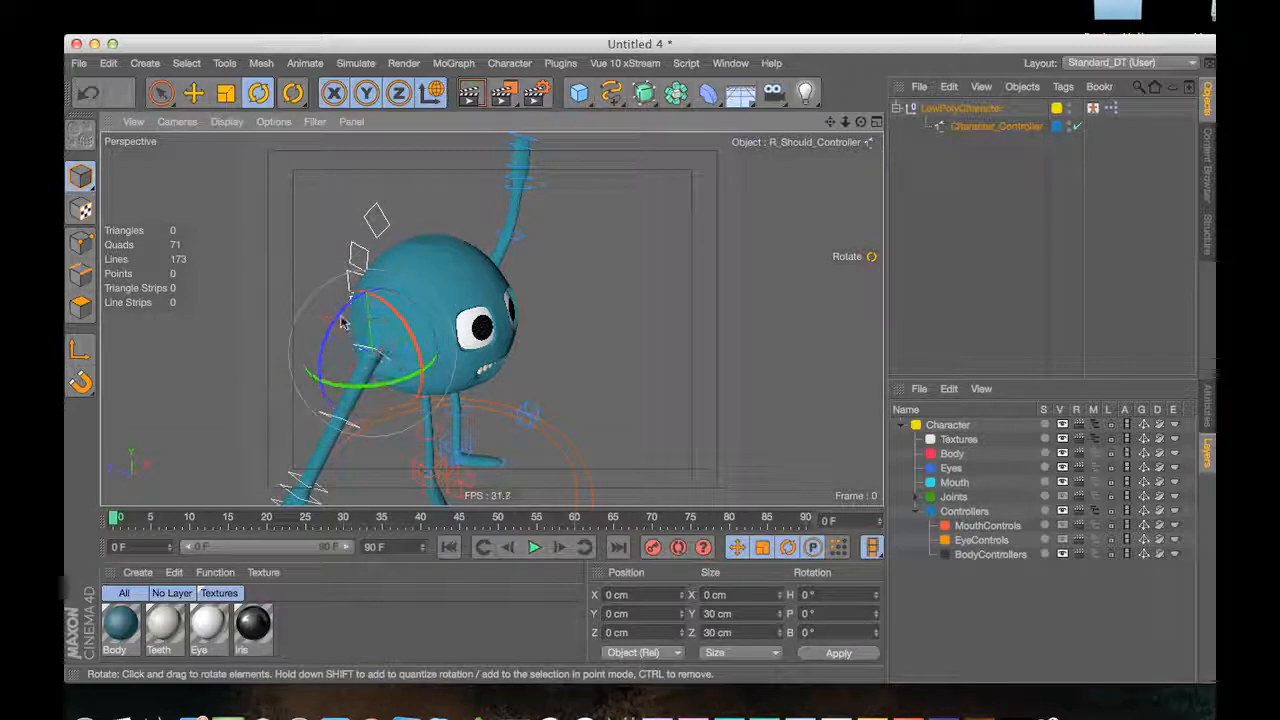
key("3")
left_click_drag(335, 350, 251, 277)
key("1")
left_click_drag(354, 374, 292, 260)
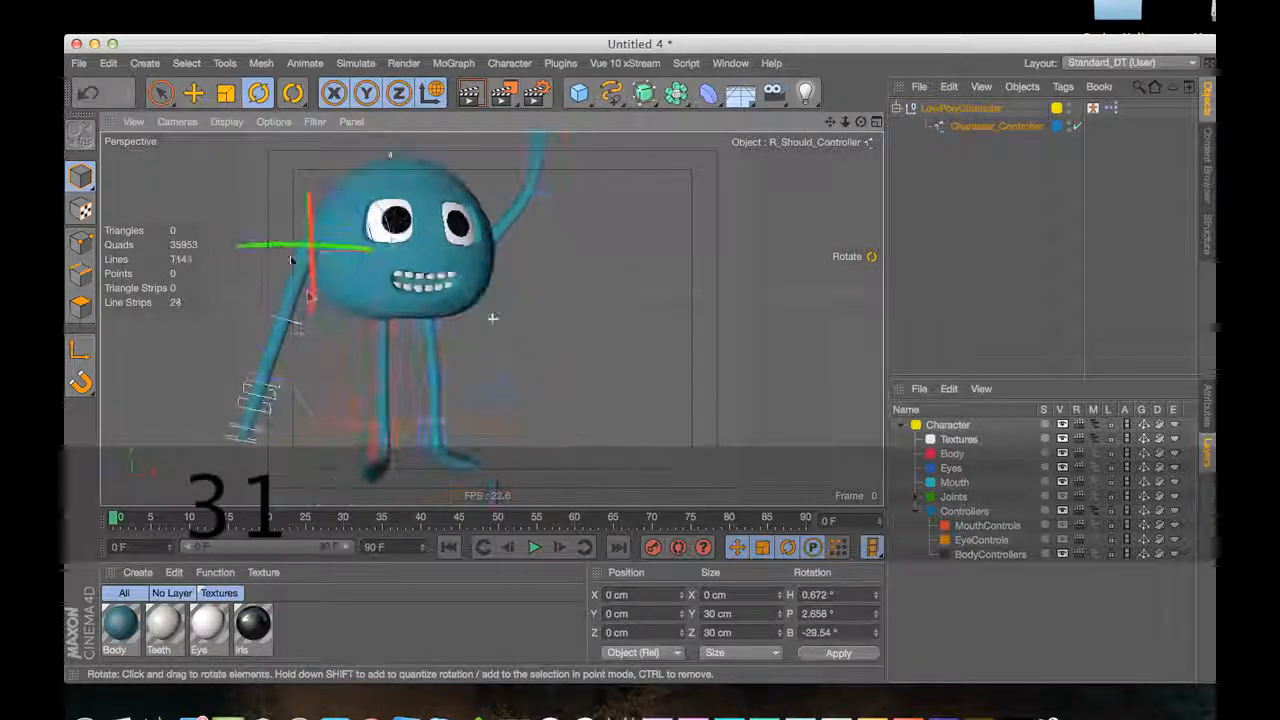
Rotate R_Elbow_Controller to bend the right forearm downward
left_click(275, 316)
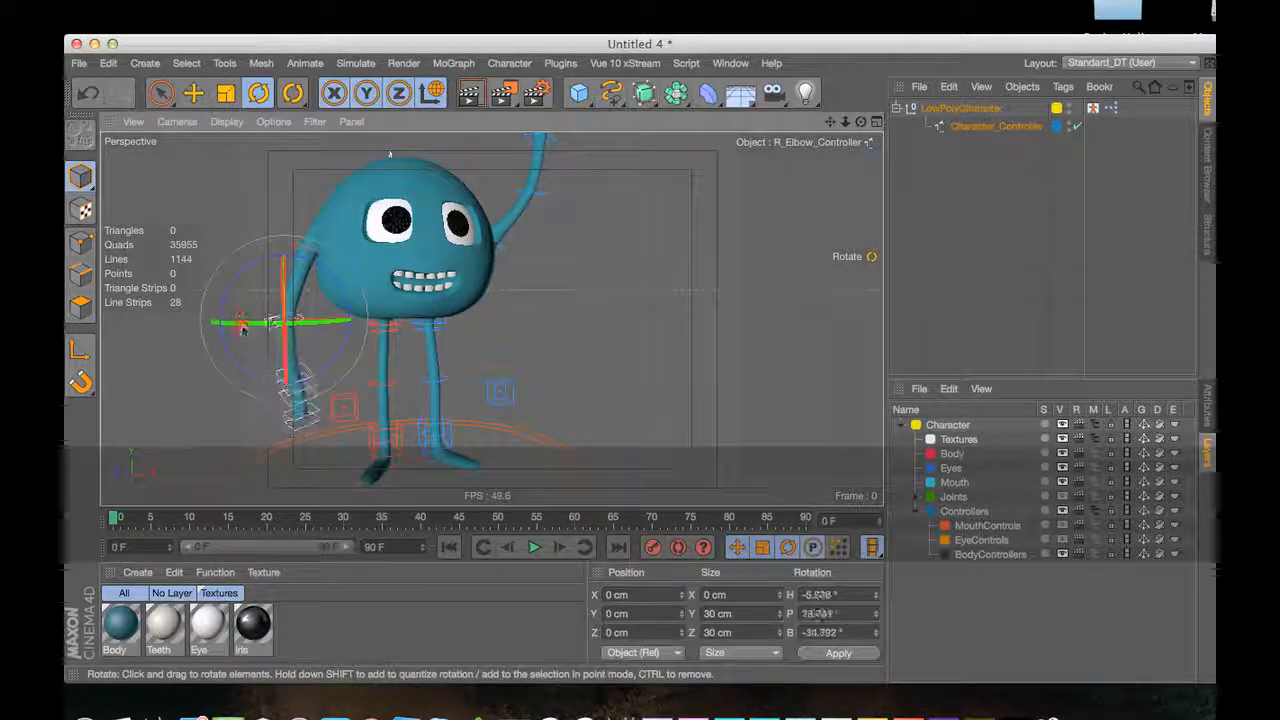
key("3")
left_click_drag(251, 323, 240, 226)
key("3")
key("3")
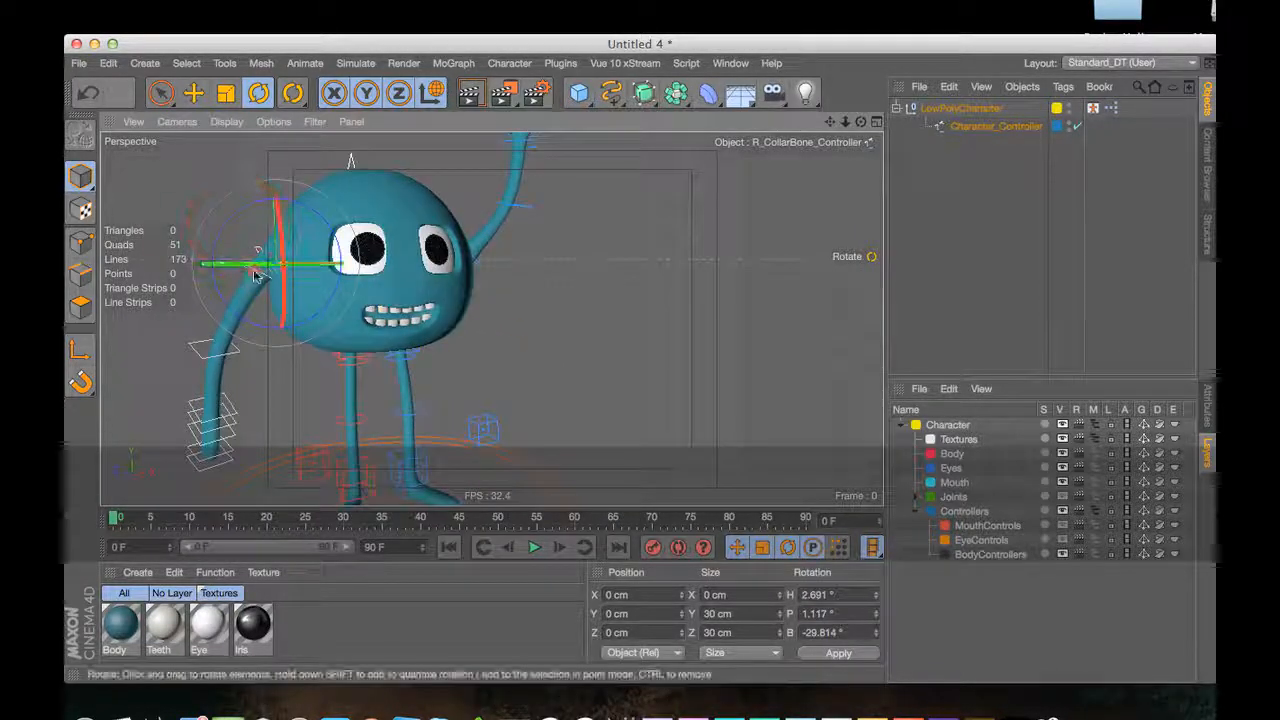
Rotate R_Should_Controller further, to a bank of about -41.2°, to pull the right arm closer to the body
left_click(264, 280)
left_click(250, 268)
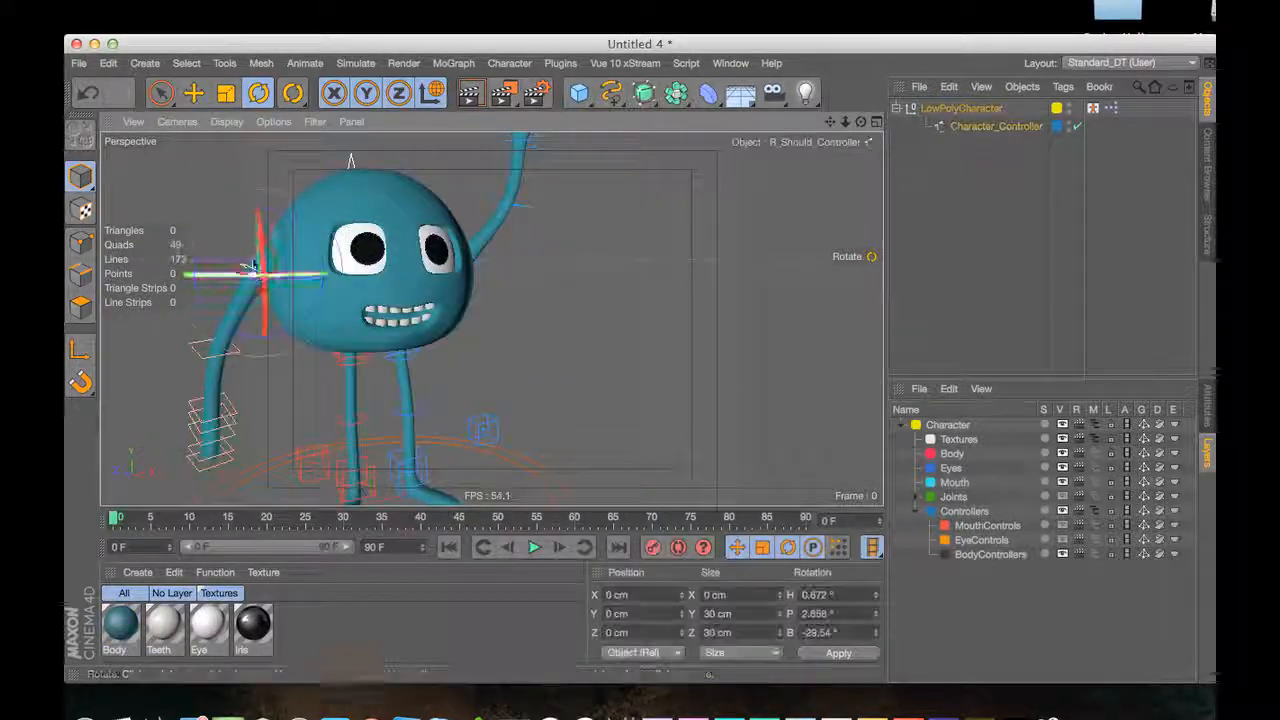
left_click_drag(214, 238, 212, 243)
key("3")
Move R_Should_Controller to about X -4.5, Y -10.2, Z -2.4 cm to shift the right shoulder down and inward
left_click(331, 174)
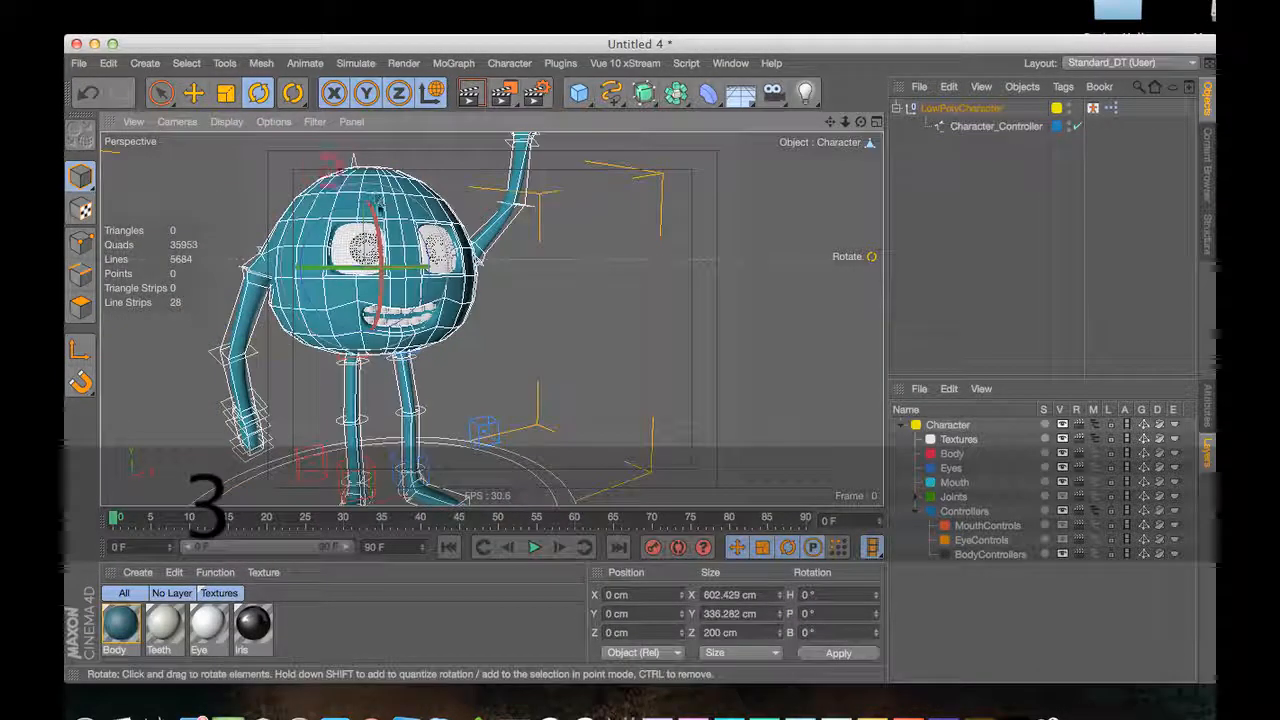
left_click(231, 262)
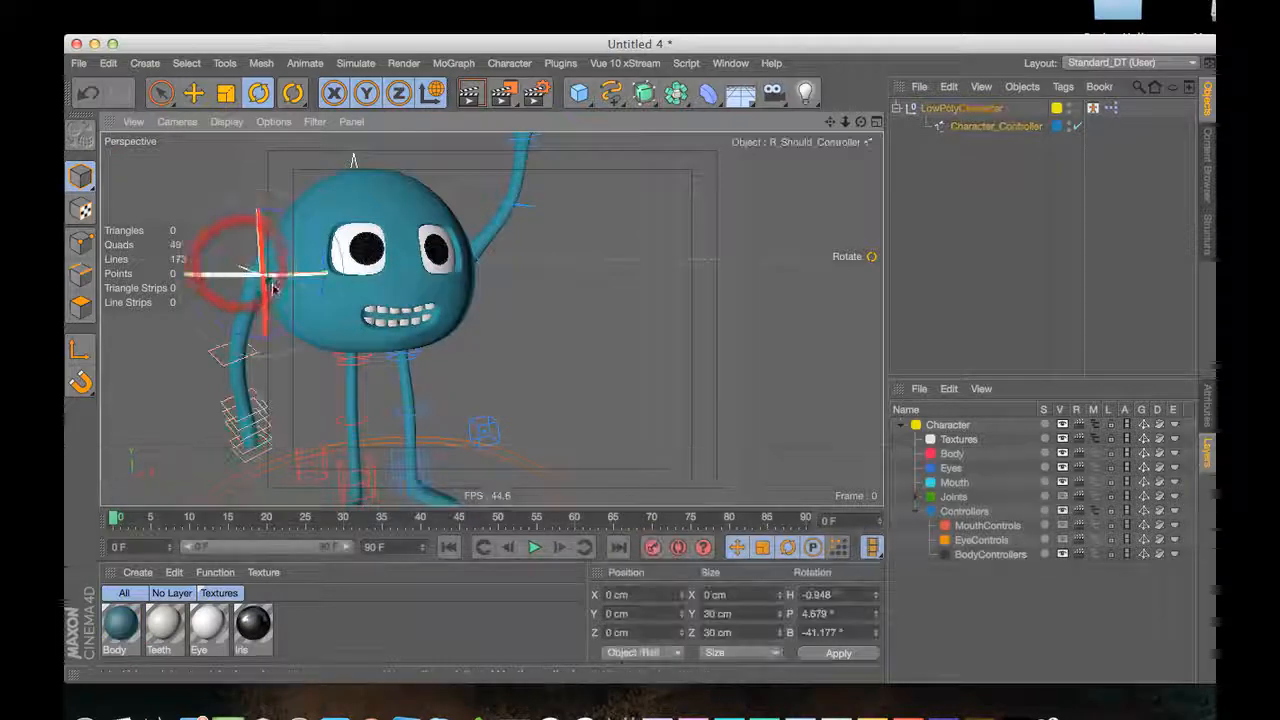
key("w")
key("e")
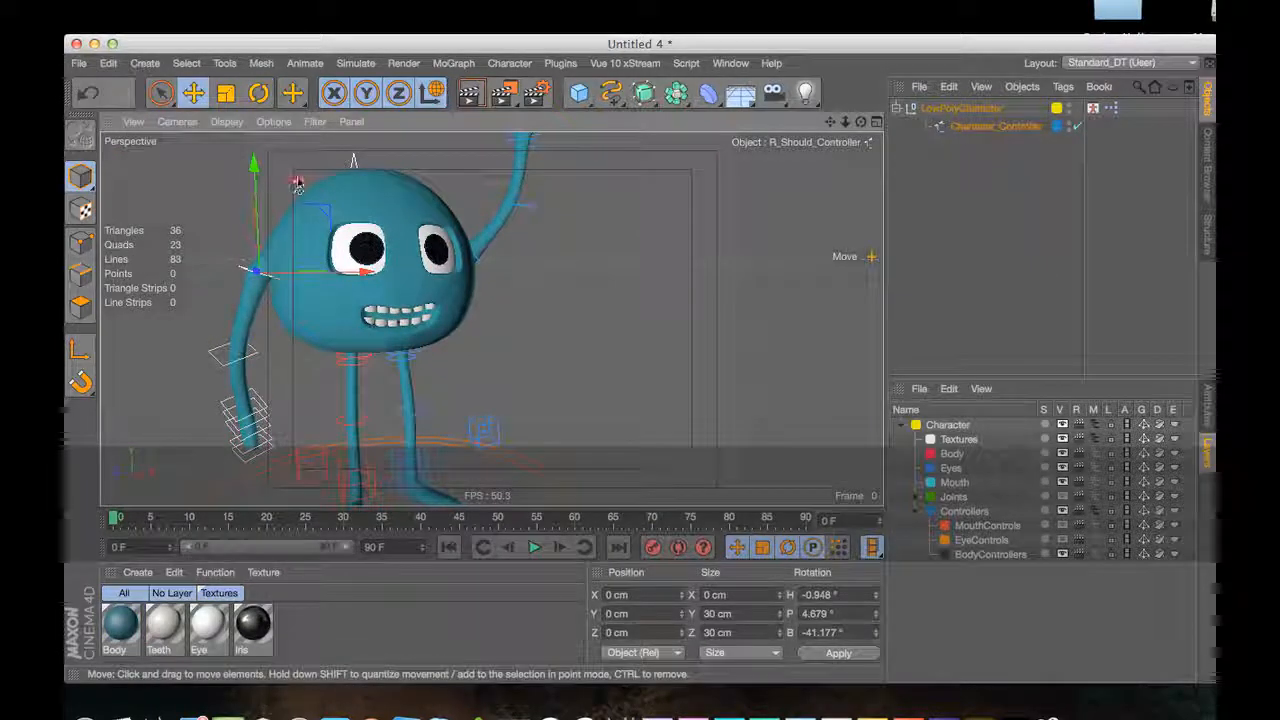
left_click_drag(297, 185, 341, 250)
left_click(225, 206)
key("3")
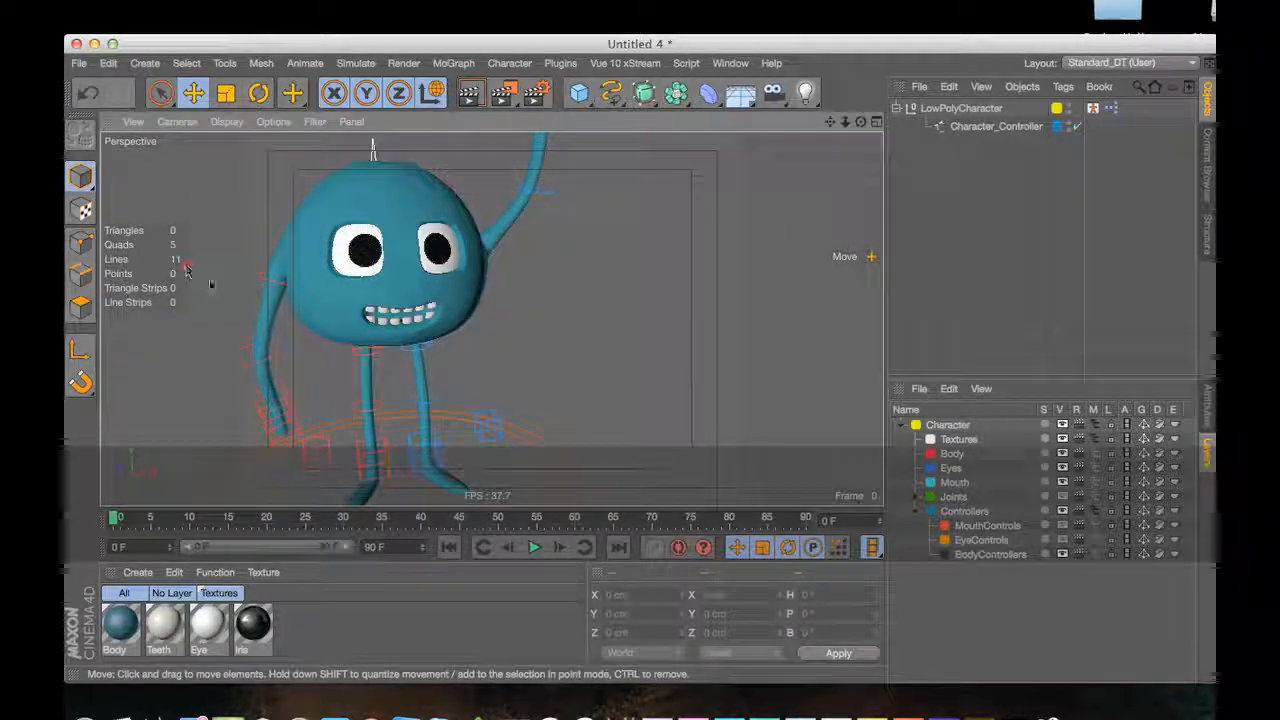
Rotate R_Should_Controller to a bank of about -27.2° to swing the right arm away from the body
left_click_drag(210, 285, 243, 335)
left_click(276, 295)
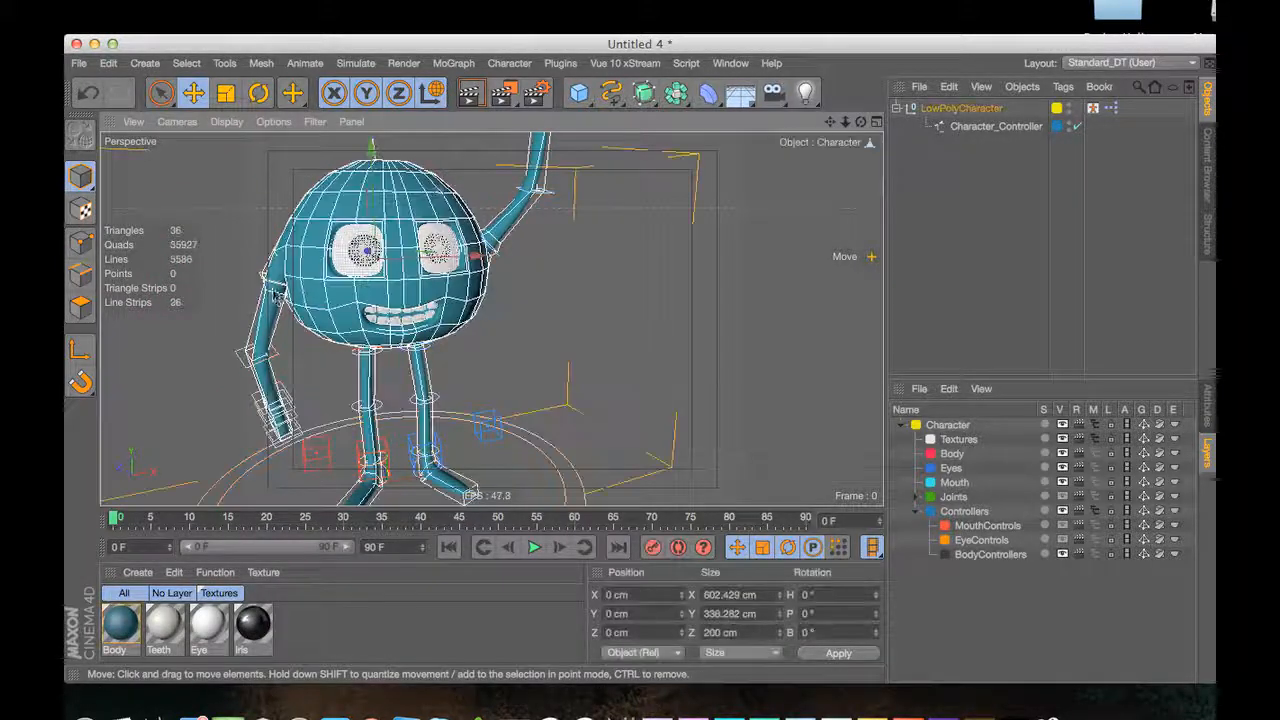
left_click(263, 285)
key("r")
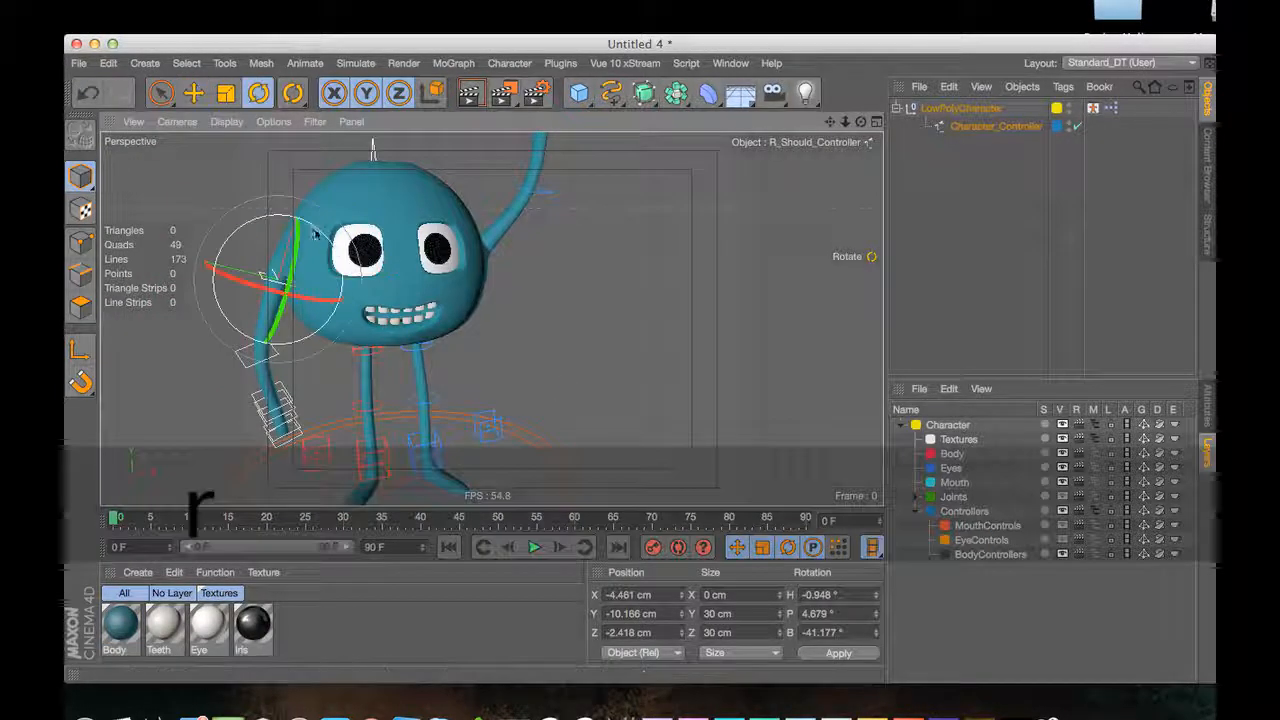
left_click_drag(287, 213, 301, 217)
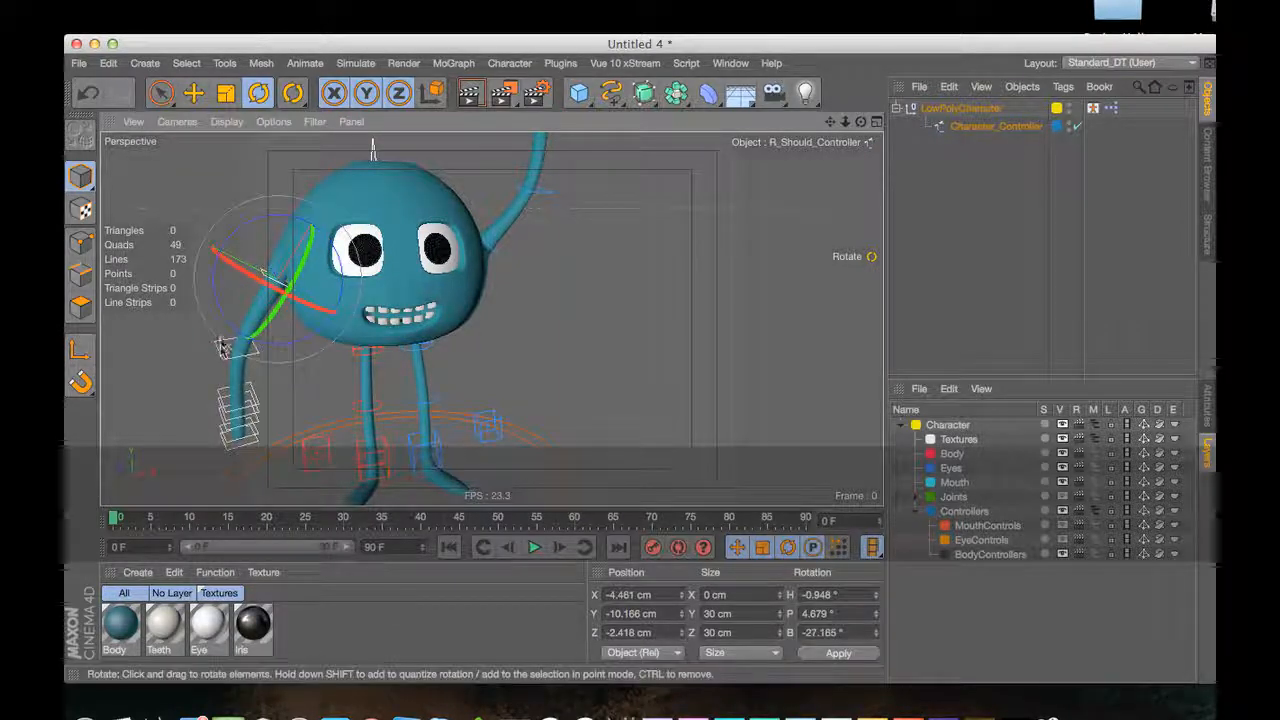
Move R_Elbow_Controller to about X 6.1, Y -19.6, Z -12.8 cm to reposition the right elbow
left_click(234, 355)
left_click(217, 341)
key("w")
key("e")
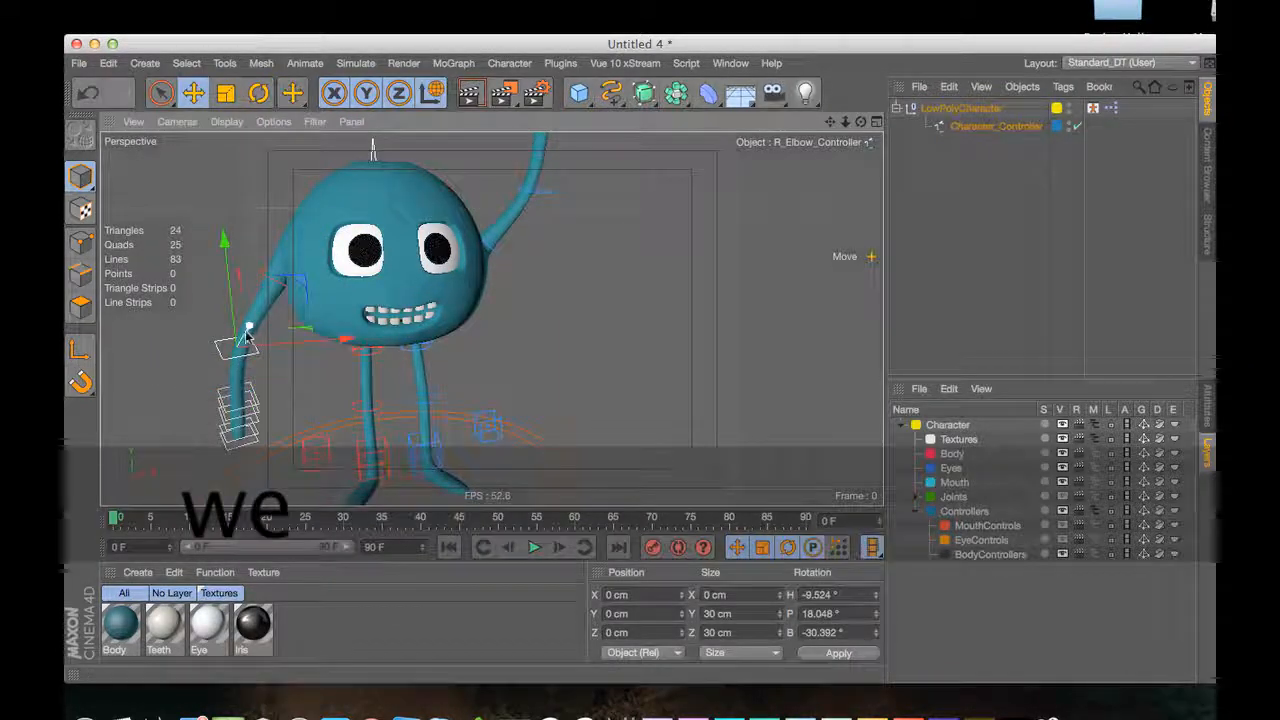
key("w")
left_click_drag(202, 322, 226, 330)
left_click(194, 346)
Rotate R_Elbow_Controller to swing the right forearm alongside the body
key("3")
left_click_drag(327, 295, 572, 299)
key("1")
left_click_drag(460, 335, 523, 249)
left_click(379, 313)
key("r")
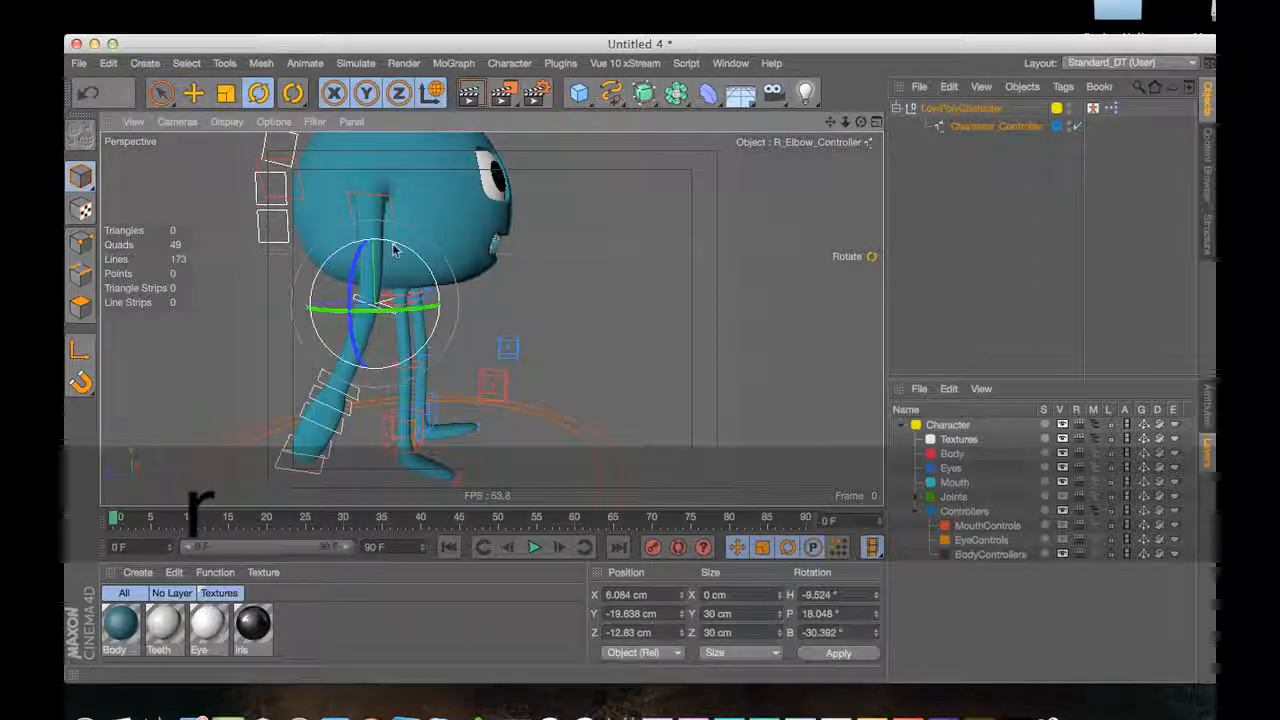
left_click_drag(396, 246, 287, 232)
Examine the posed character and its right arm from several angles and distances
key("3")
left_click_drag(449, 246, 318, 344)
key("1")
key("3")
key("2")
key("1")
key("3")
key("1")
key("3")
left_click_drag(362, 300, 463, 240)
key("2")
key("1")
key("2")
key("3")
key("1")
key("3")
left_click(449, 286)
key("3")
key("2")
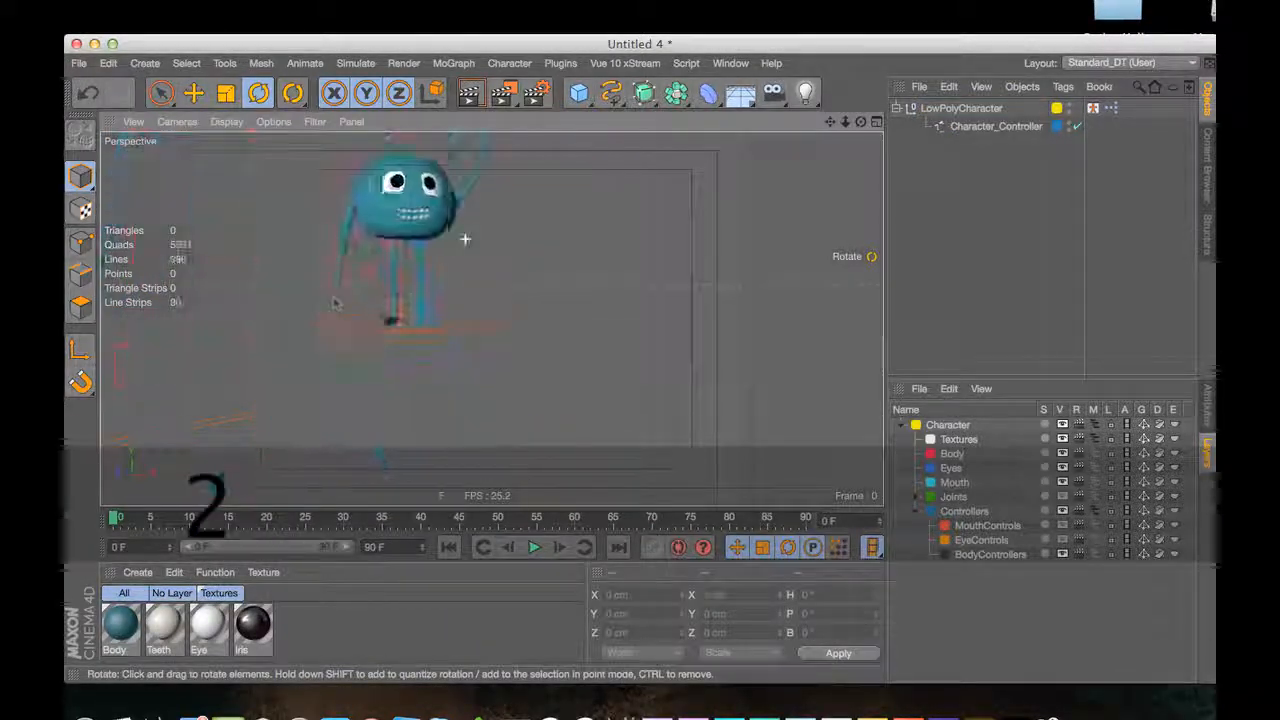
Undo the earlier controller changes until both arms are back in the outstretched default pose
key("super+z")
key("super+z")
key("super+z")
key("super+z")
key("super+z")
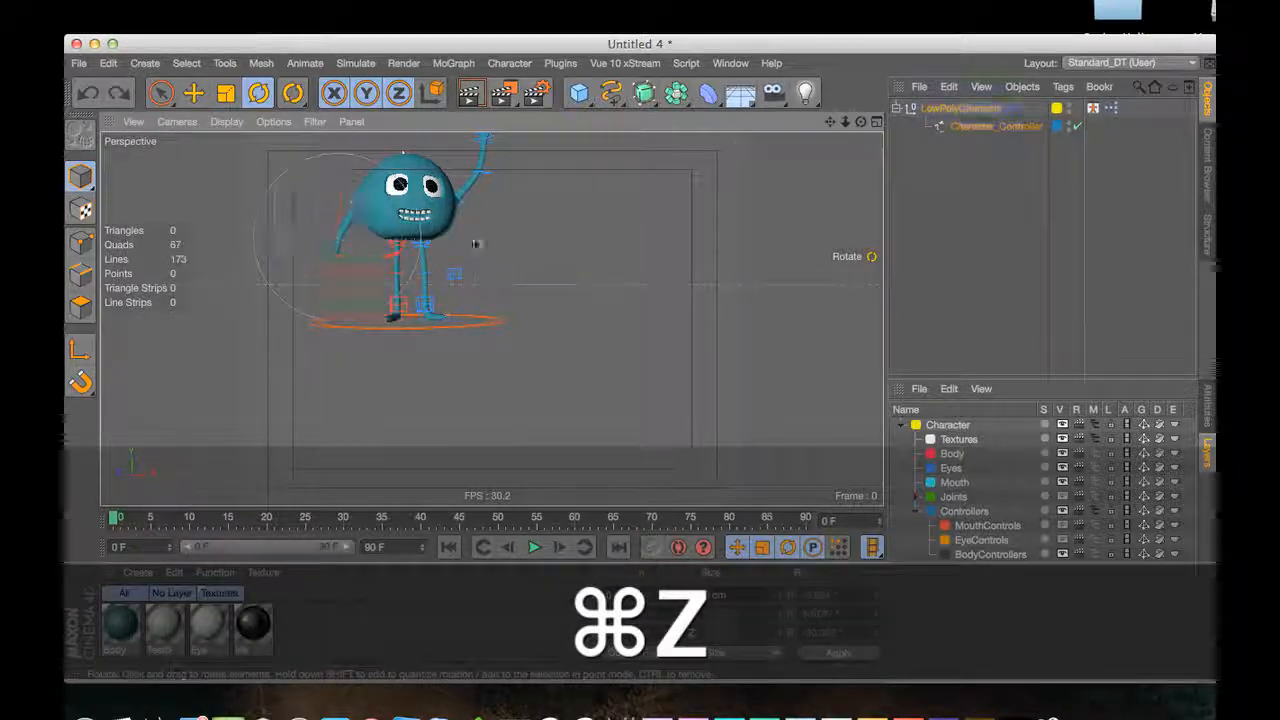
key("super+z")
key("super+z")
key("super+z")
key("super+z")
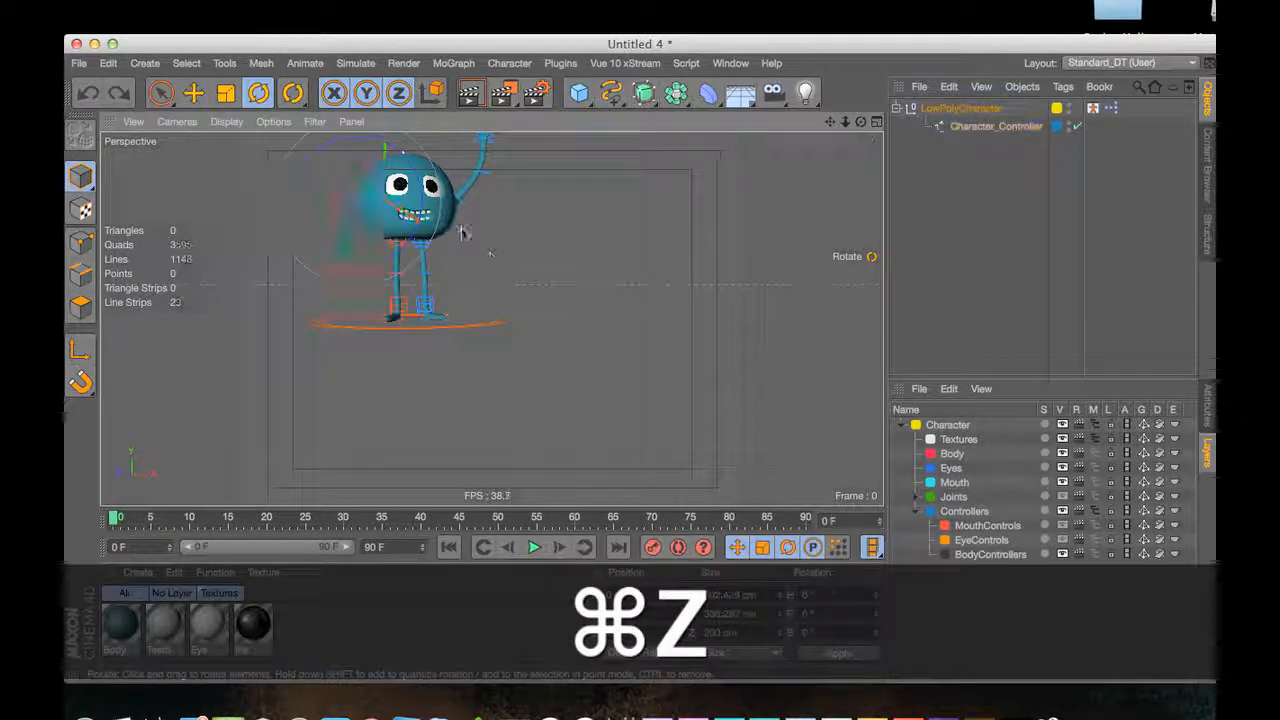
key("super+z")
key("super+z")
key("super+z")
key("super+z")
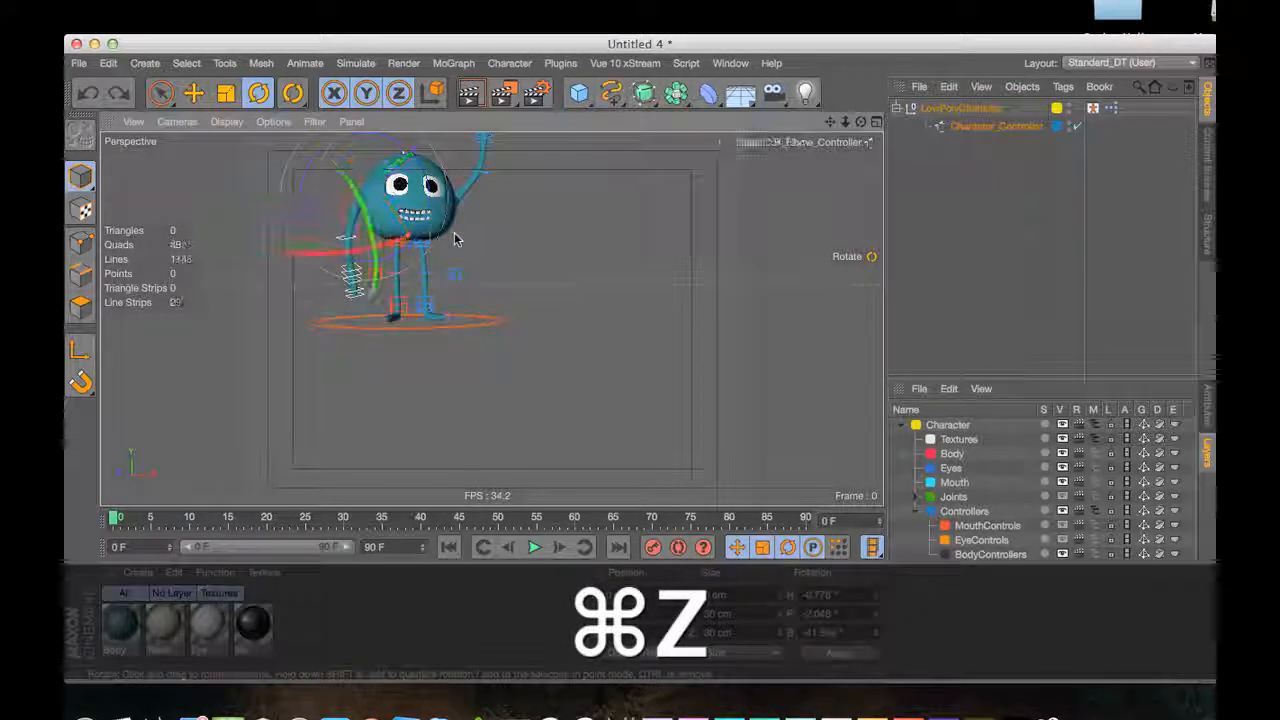
key("super+z")
key("super+z")
key("super+z")
key("super+z")
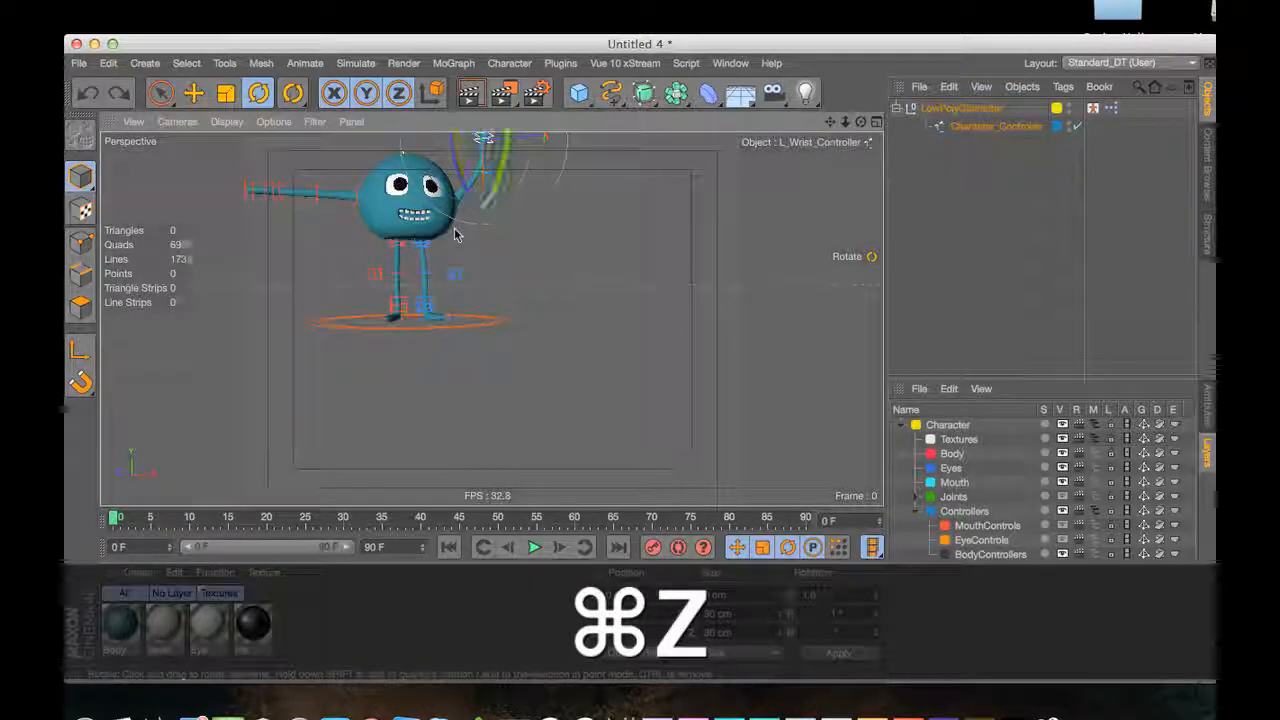
key("super+z")
key("super+z")
key("super+z")
key("super+z")
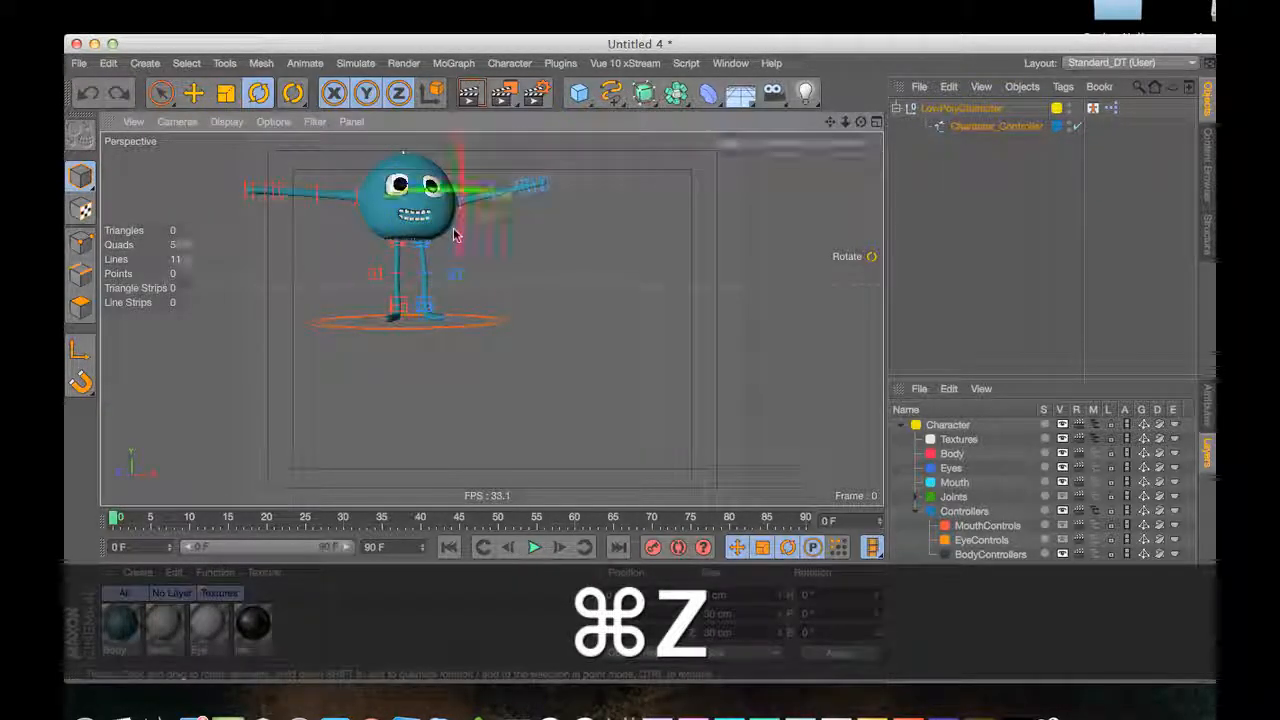
key("super+z")
key("super+z")
key("super+z")
key("super+z")
key("super+z")
key("super+z")
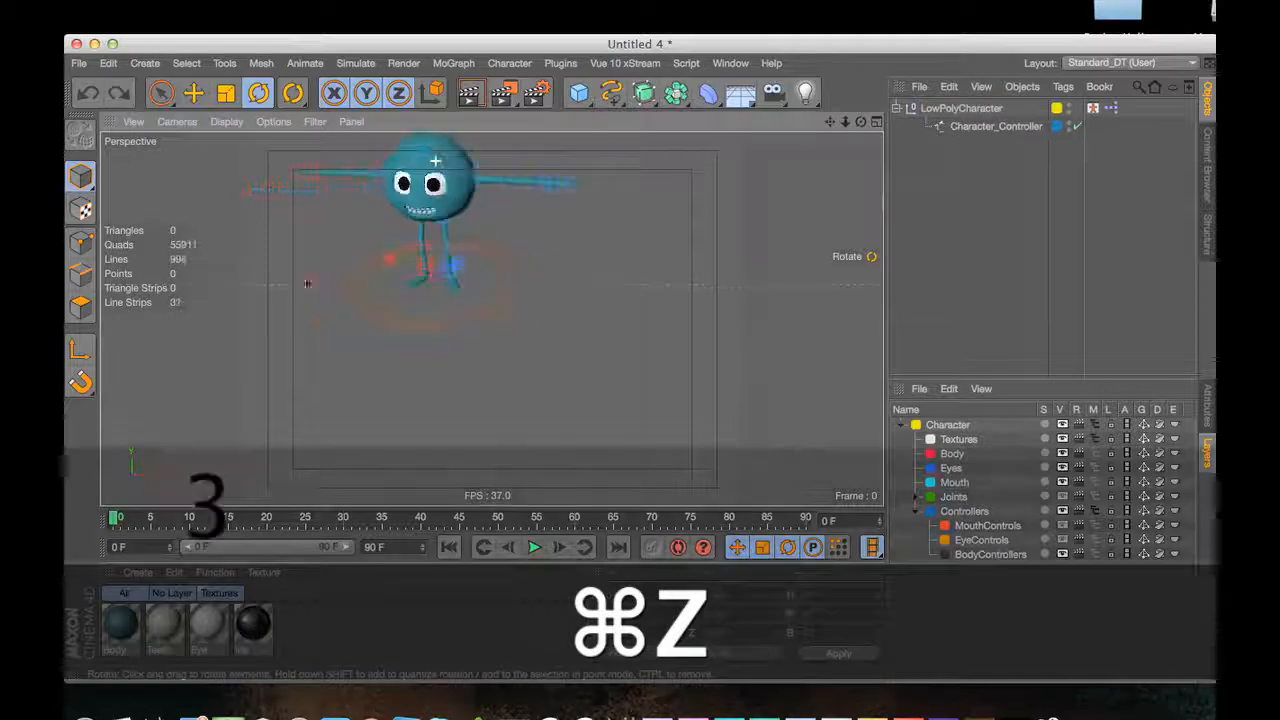
key("super+z")
key("super+z")
key("super+z")
key("super+z")
key("super+z")
key("super+z")
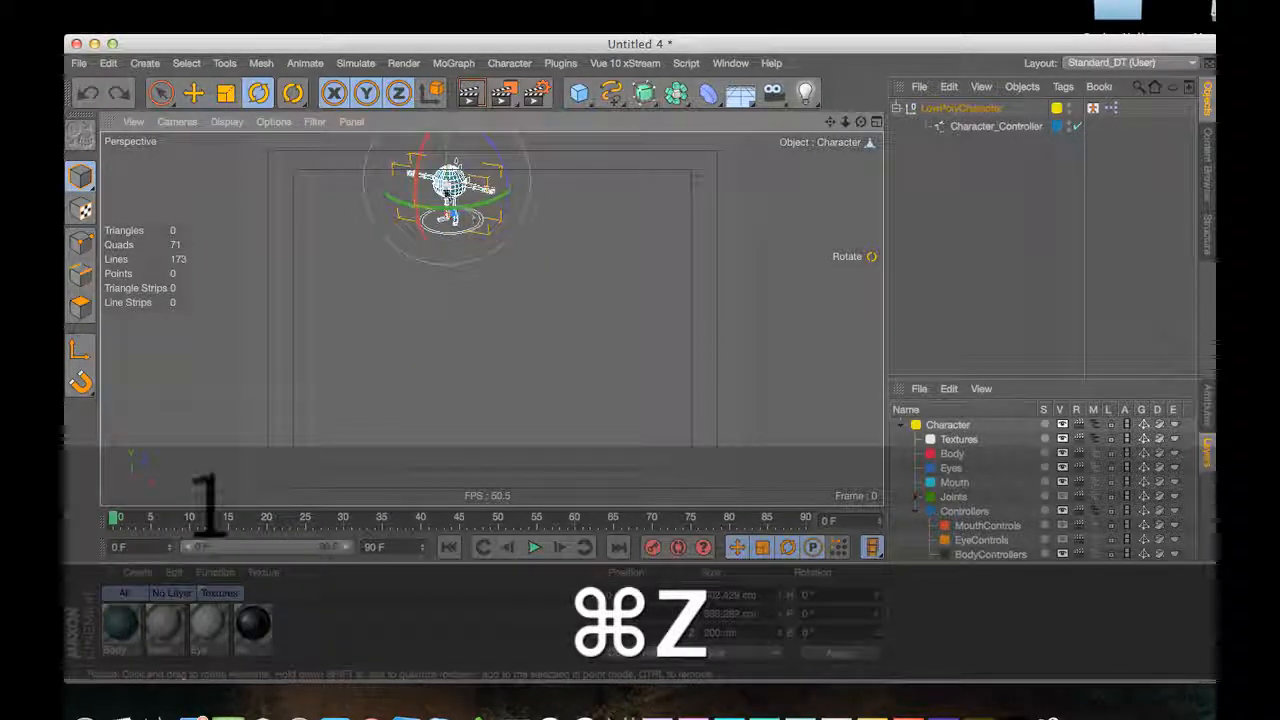
key("super+z")
key("super+z")
key("super+z")
key("super+z")
key("super+z")
key("super+z")
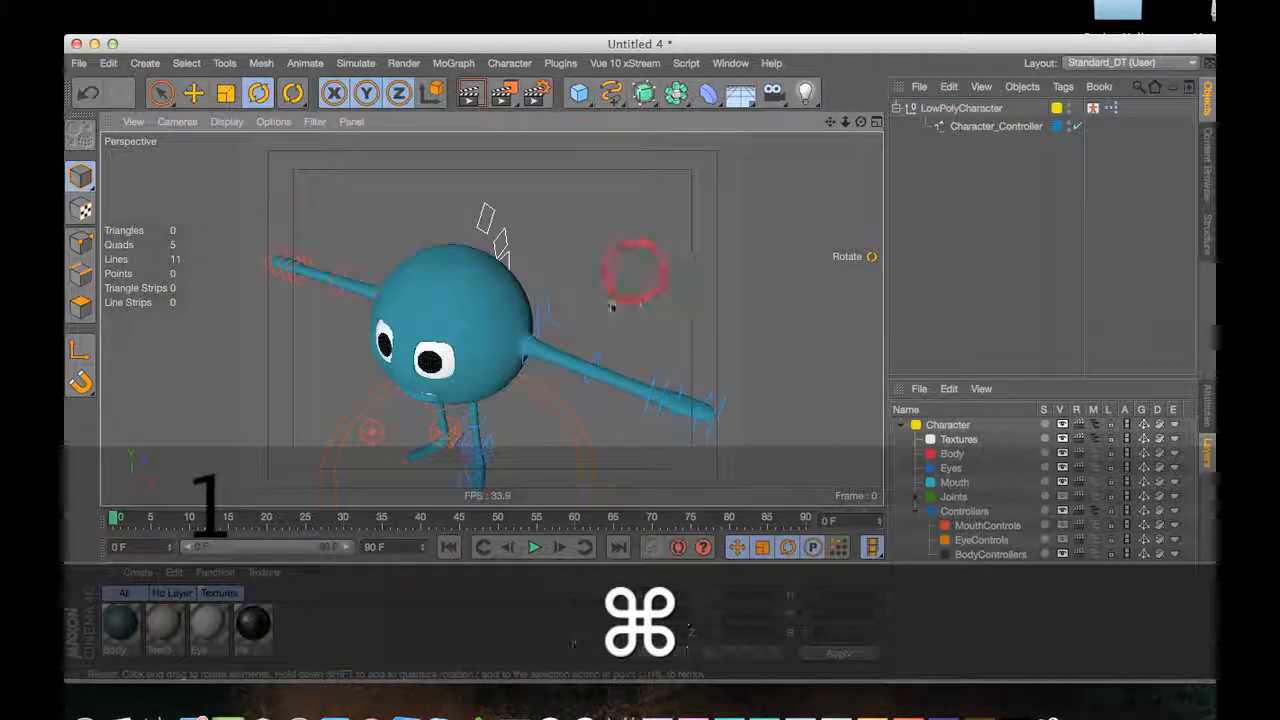
Try rotating L_Hip_Controller at the top of the left leg, and undo the attempt
left_click_drag(460, 291, 463, 257, "alt")
key("1")
key("2")
key("1")
left_click_drag(460, 349, 394, 352)
key("3")
key("2")
key("2")
left_click_drag(408, 304, 403, 328)
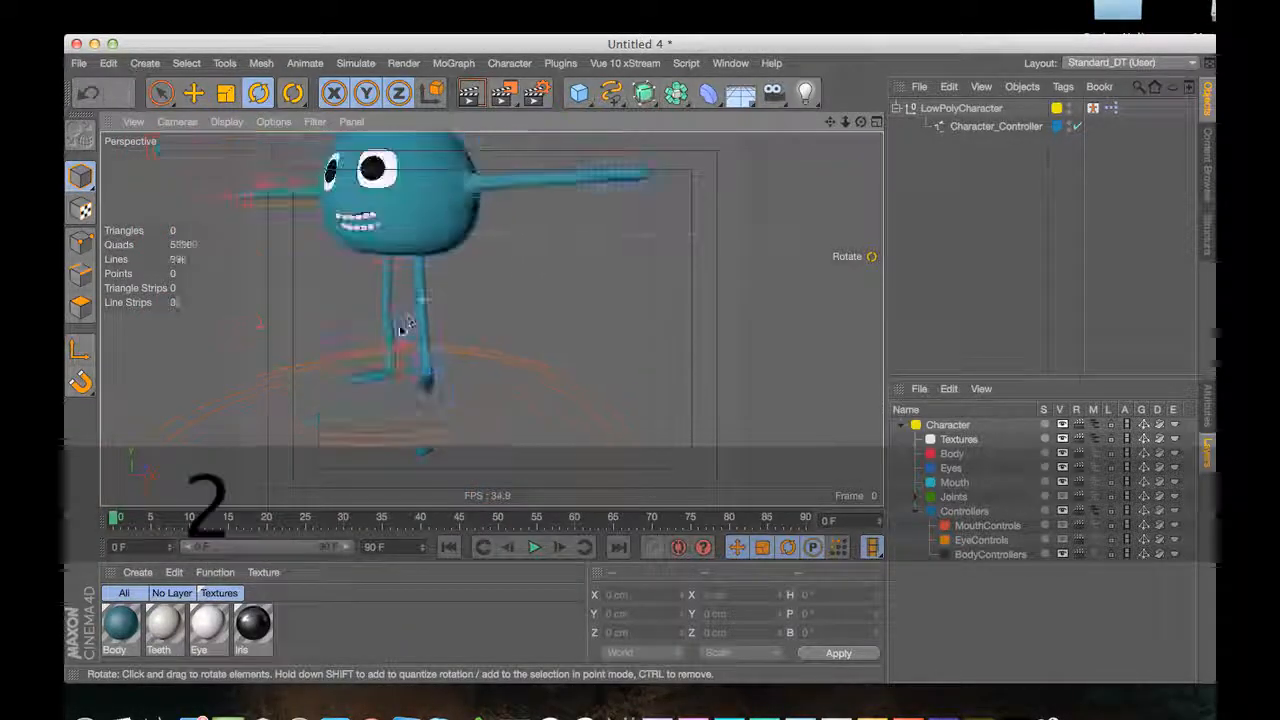
left_click(414, 260)
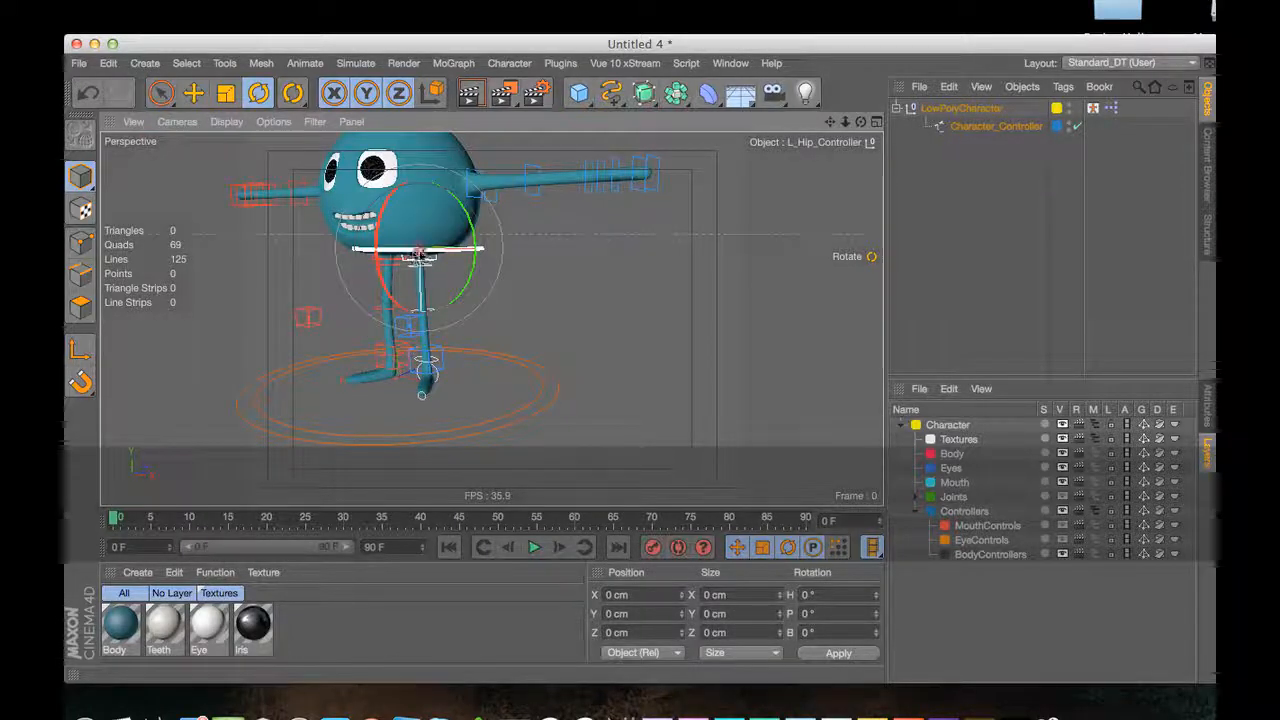
key("super+z")
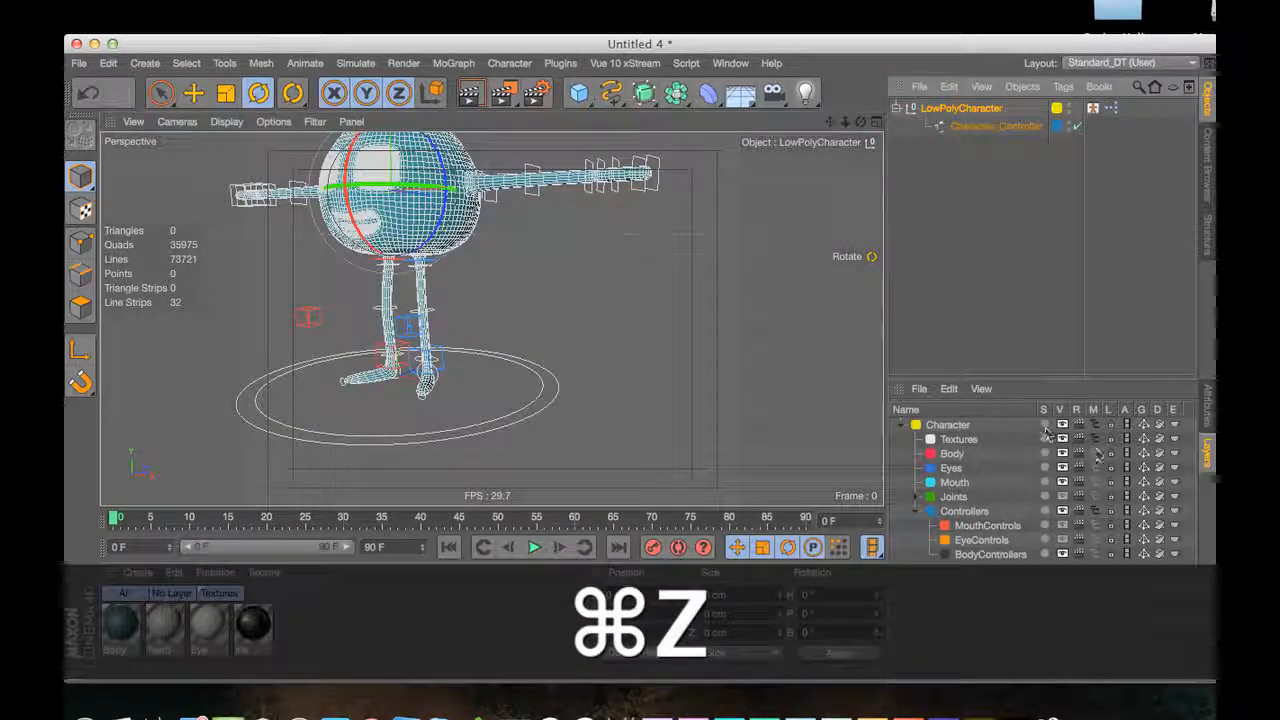
Set the IK/FK Legs character control of LowPolyCharacter to 100%
left_click(1208, 413)
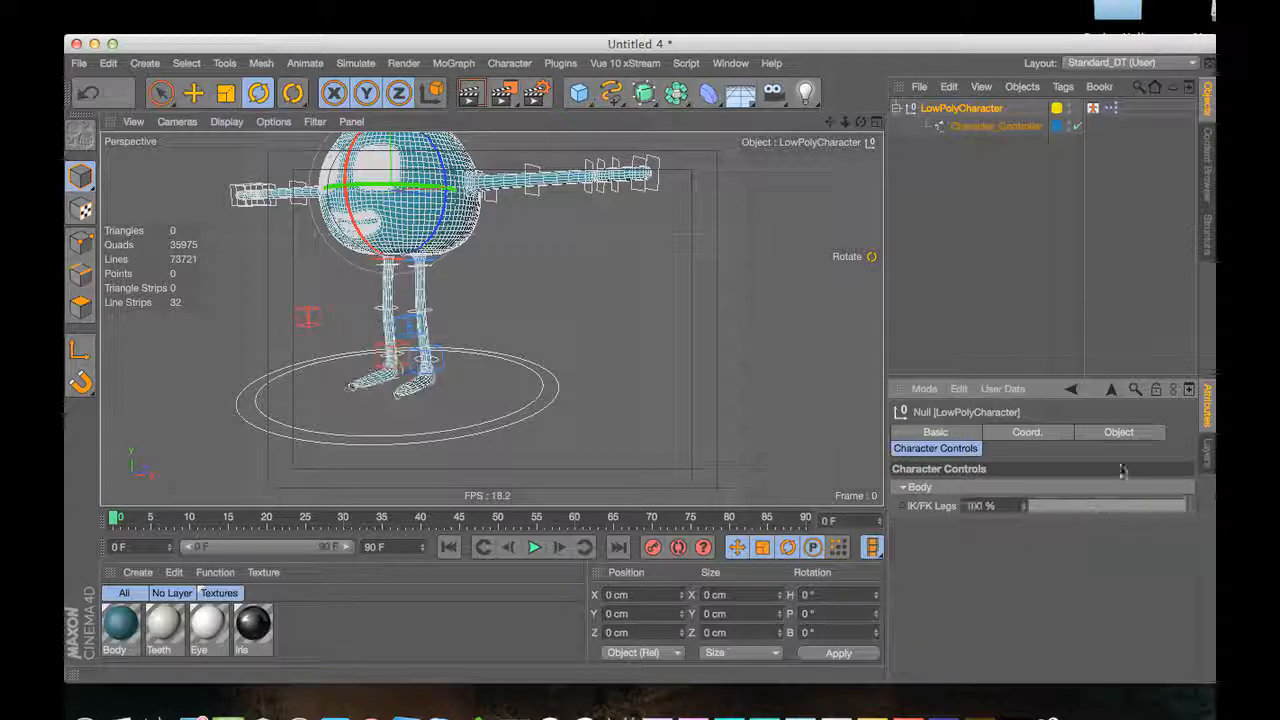
left_click(480, 286)
Try rotating L_Hip_Controller to a bank of about 33°, and undo the rotation
left_click(412, 268)
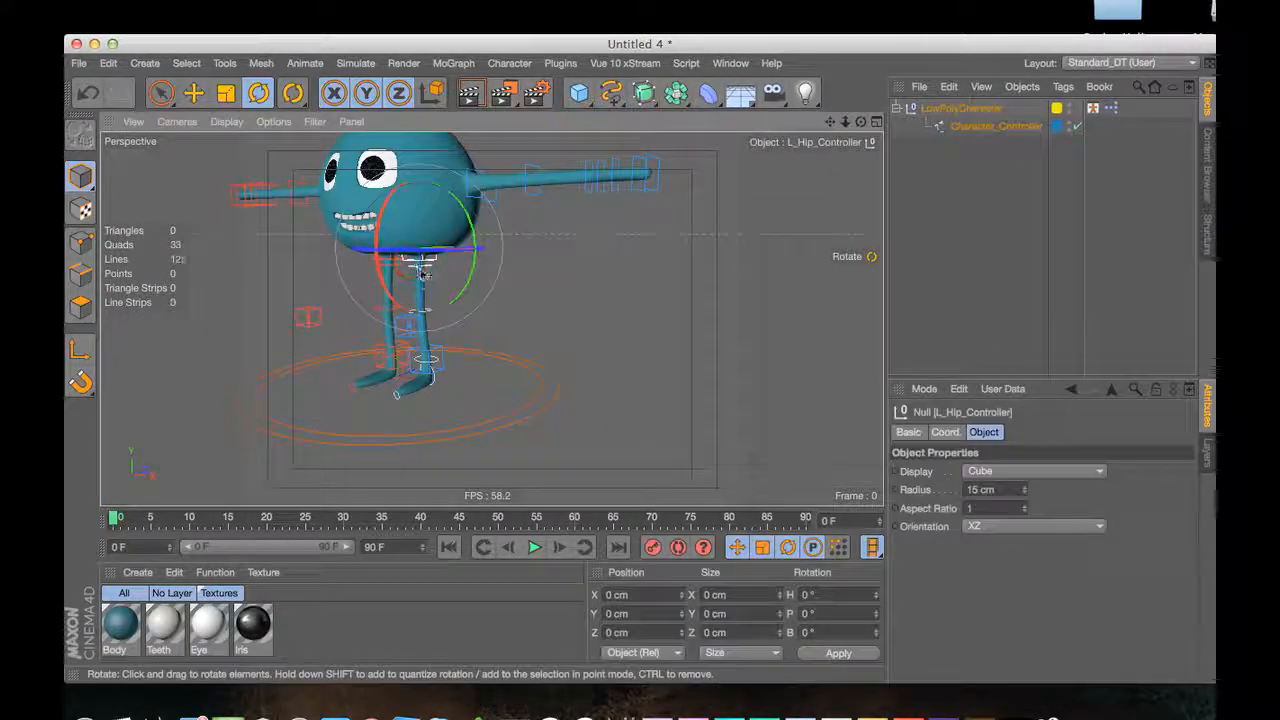
key("2")
left_click_drag(413, 268, 420, 242)
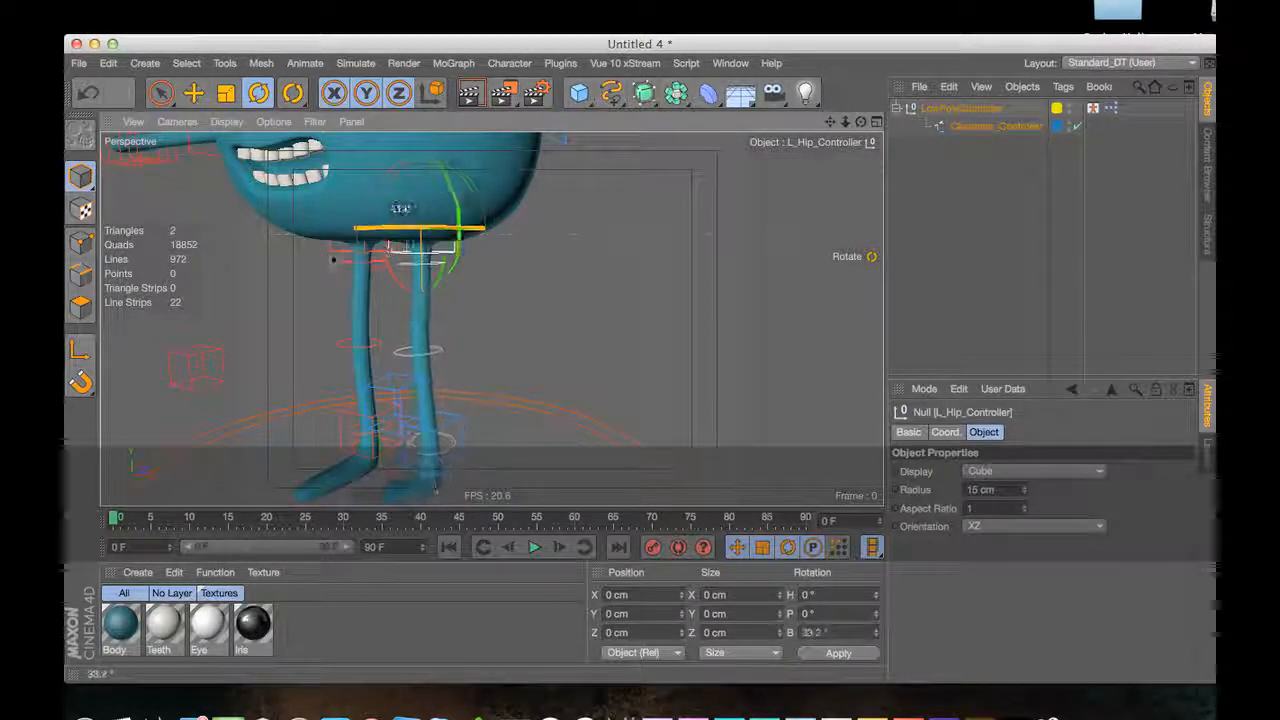
key("super+z")
Try rotating L_Knee_Controller to a bank of about -27.9°, and undo the rotation
key("3")
left_click(450, 360)
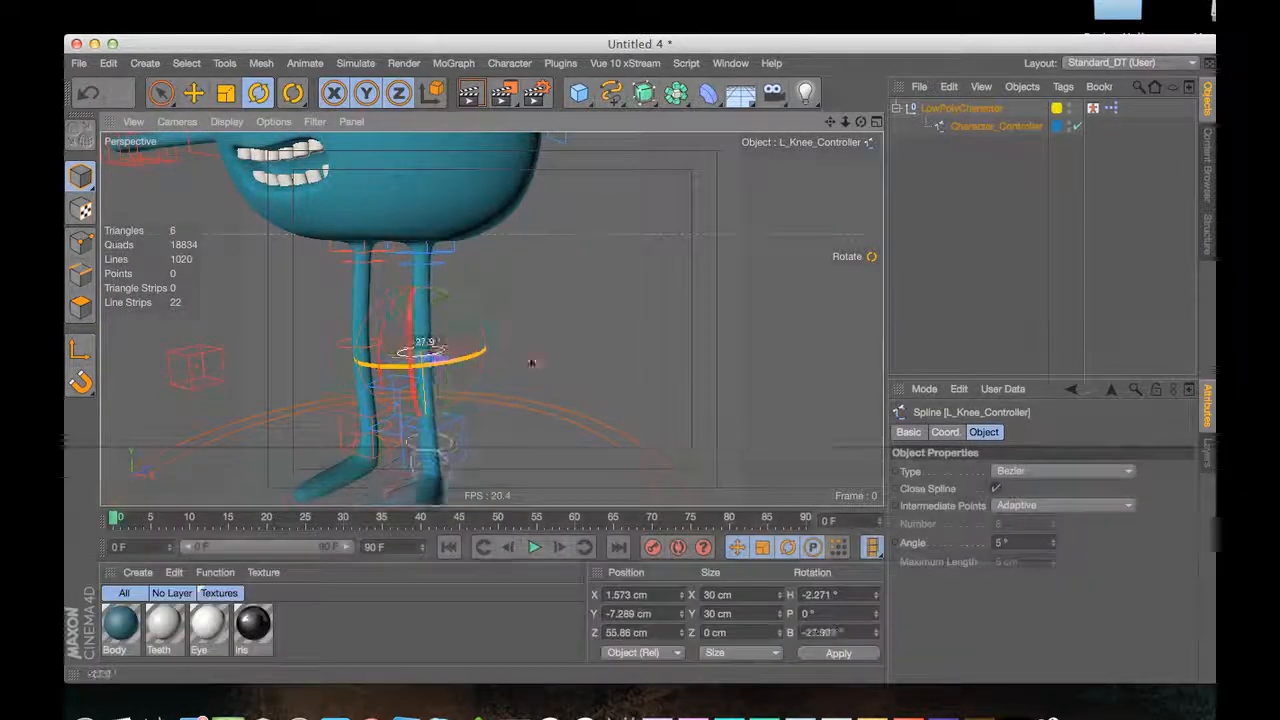
key("super+z")
Try rotating L_Heel_Controller around different axes to test the left foot, and undo the rotations
left_click_drag(339, 377, 290, 378)
left_click_drag(437, 356, 523, 356)
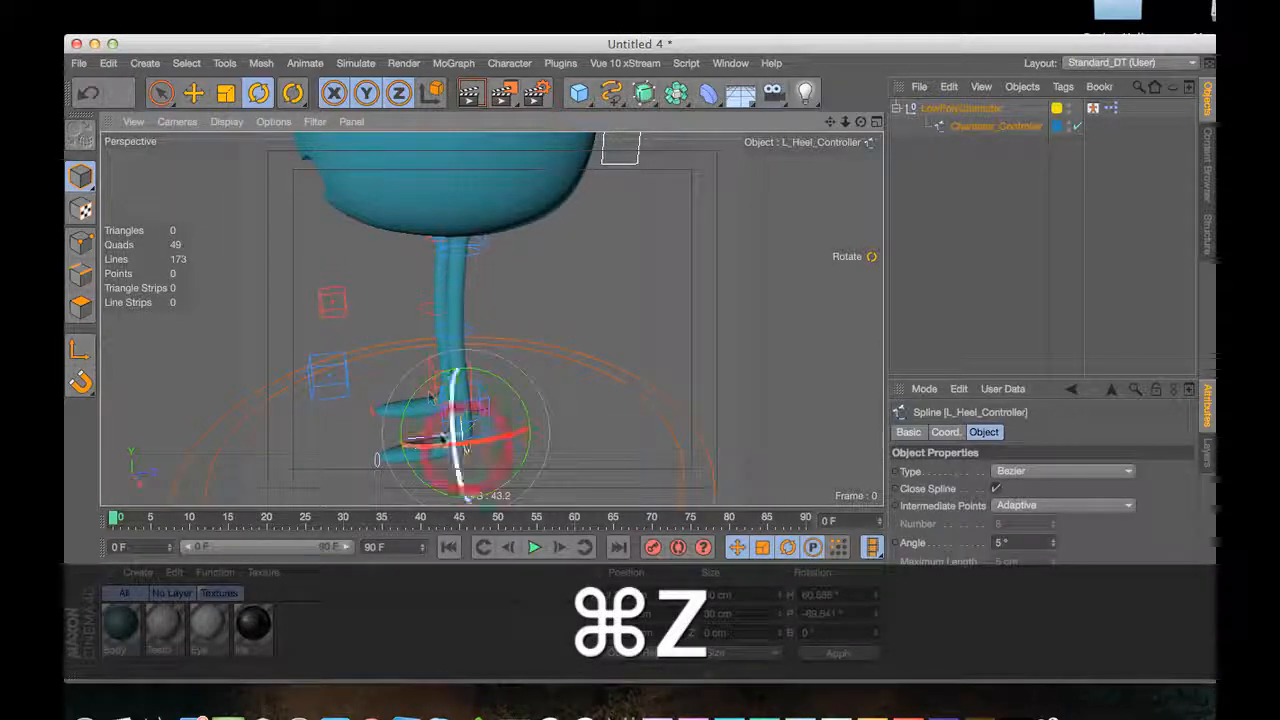
key("w")
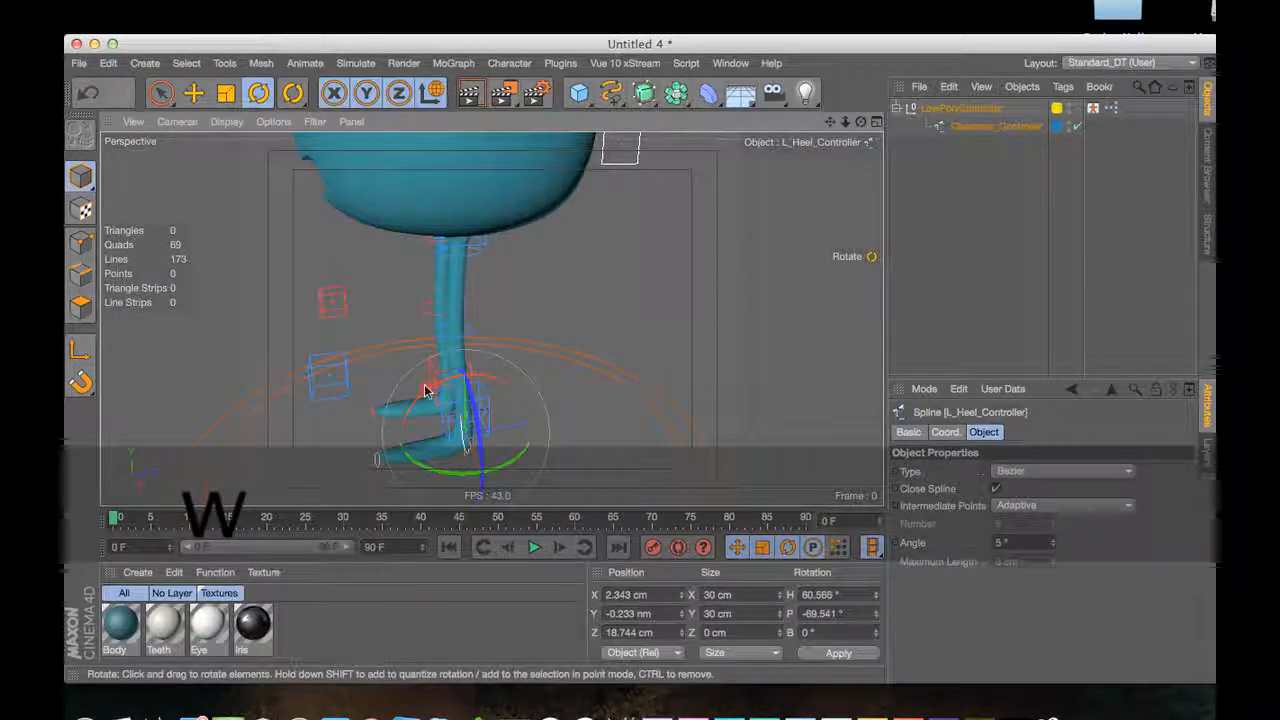
key("super+z")
key("super+z")
key("super+z")
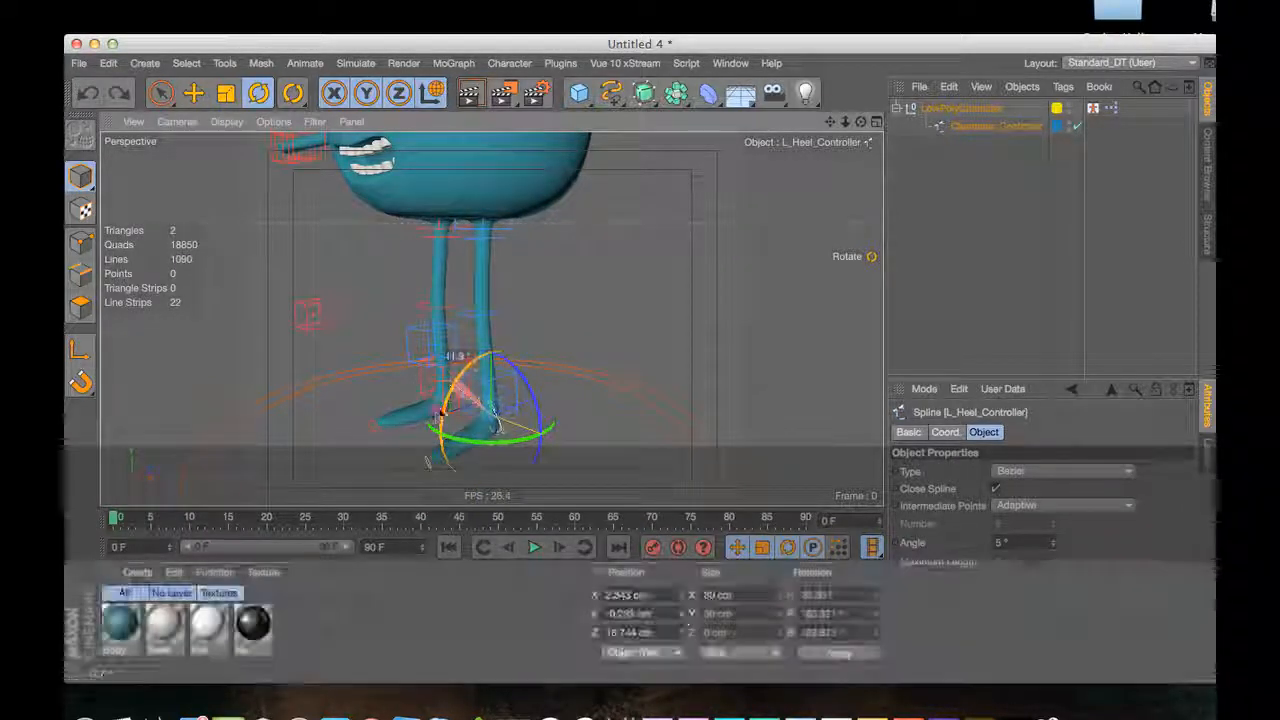
key("super+z")
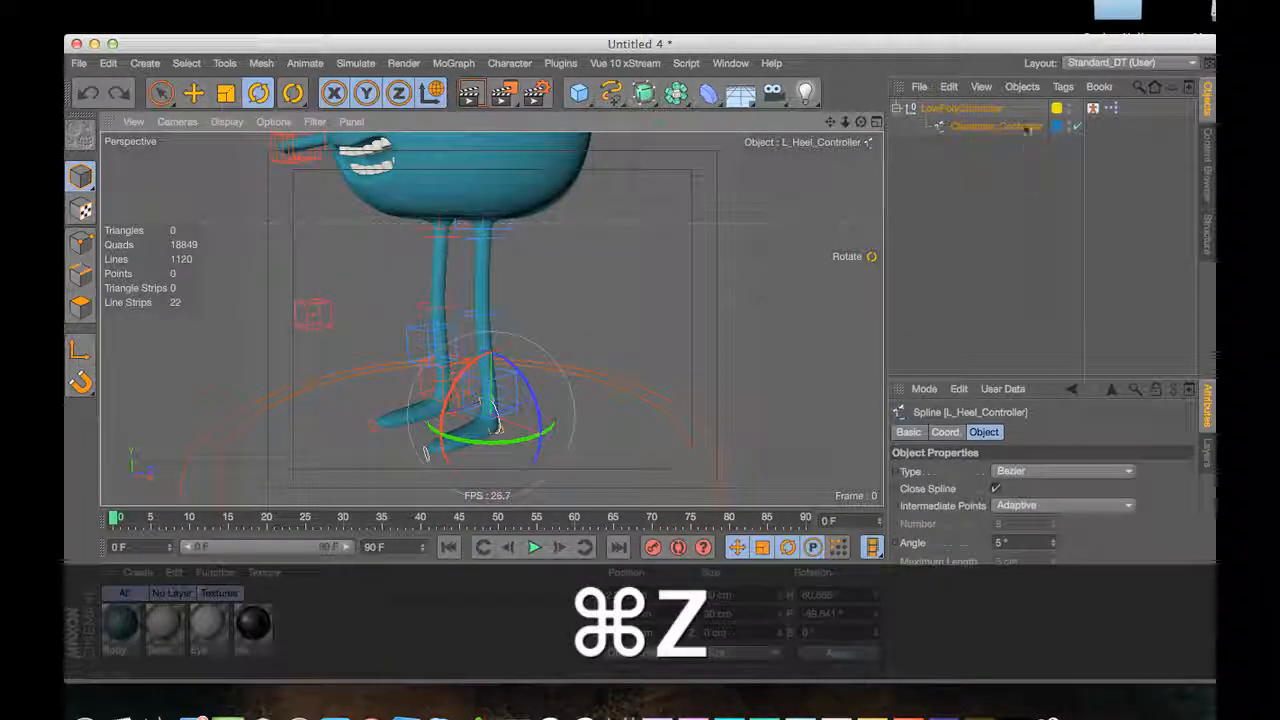
key("super+z")
key("super+z")
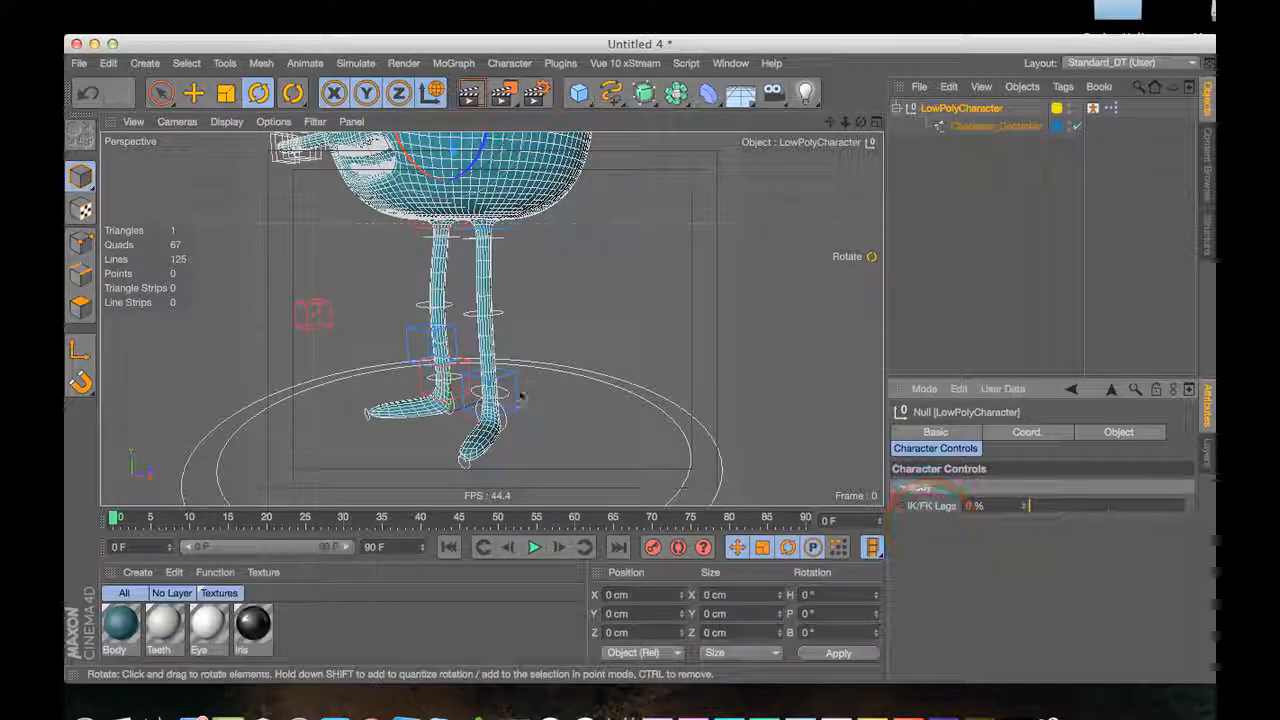
Try L_Heel_Controller with IK/FK Legs at 0%, undo the attempt and clear the selection
left_click(508, 420)
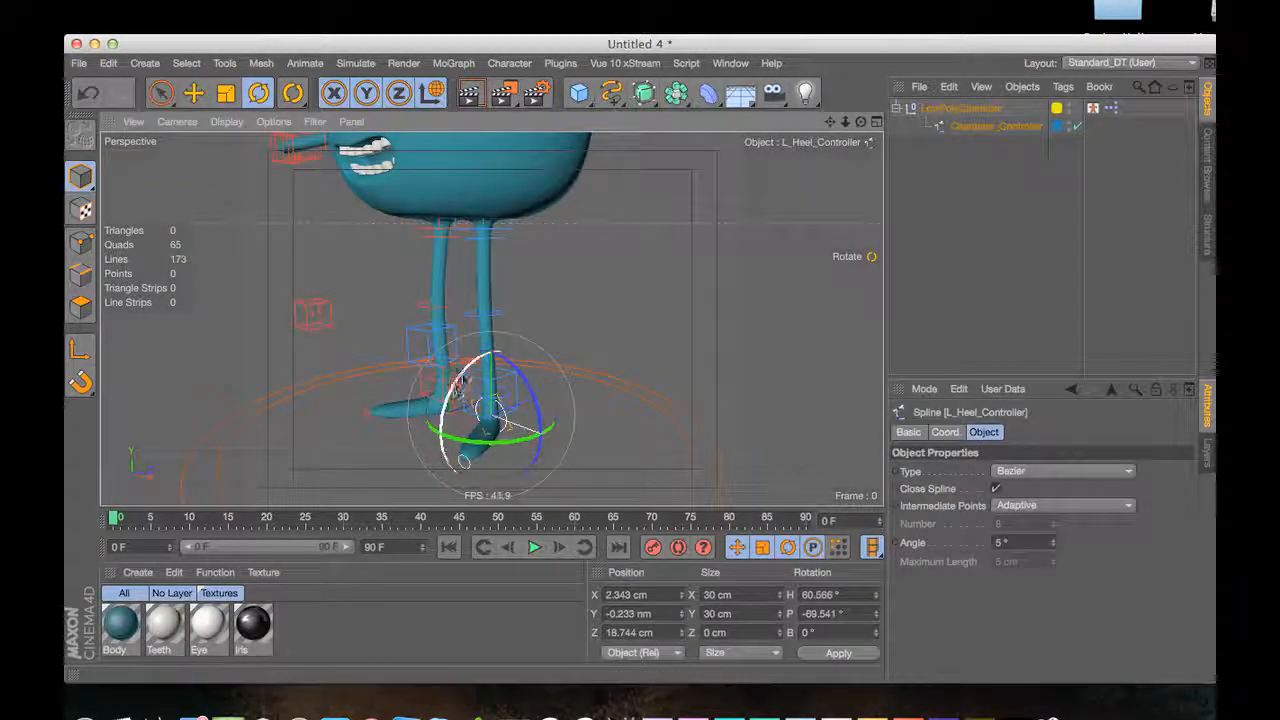
key("super+z")
key("super+z")
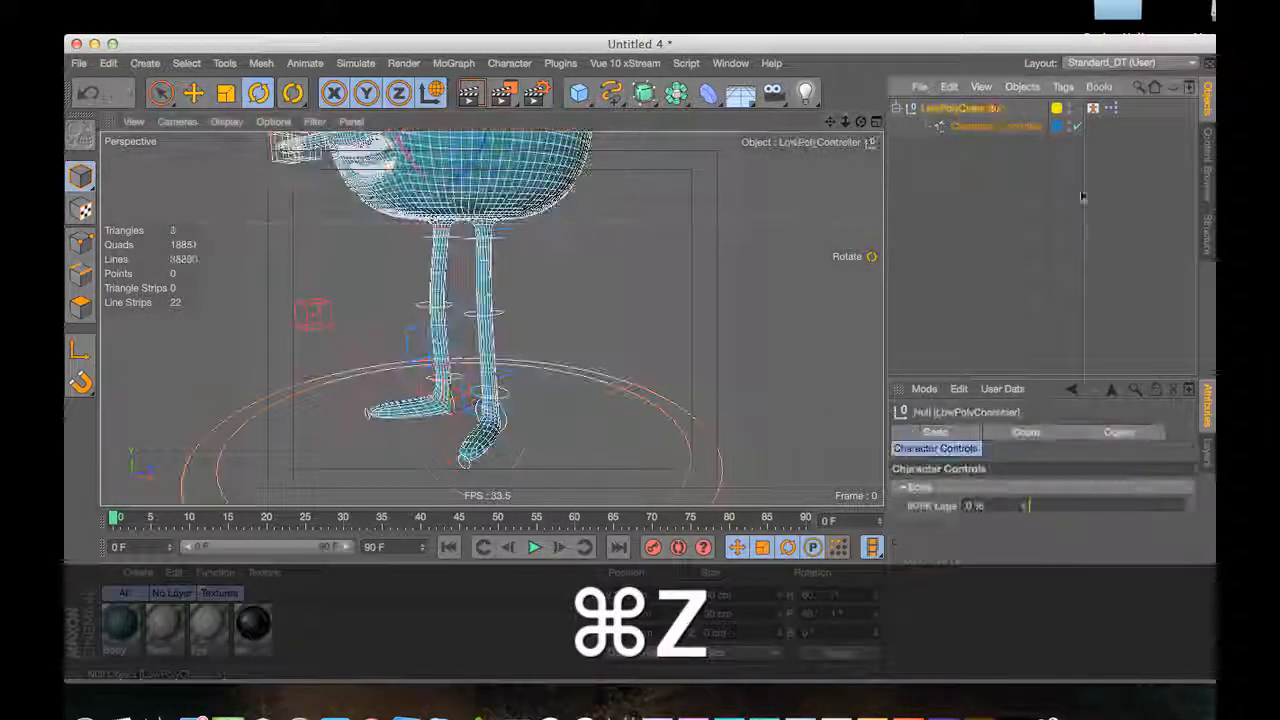
left_click(697, 374)
Select L_Ankle.Goal at the left ankle and try it with the Rotate tool
key("3")
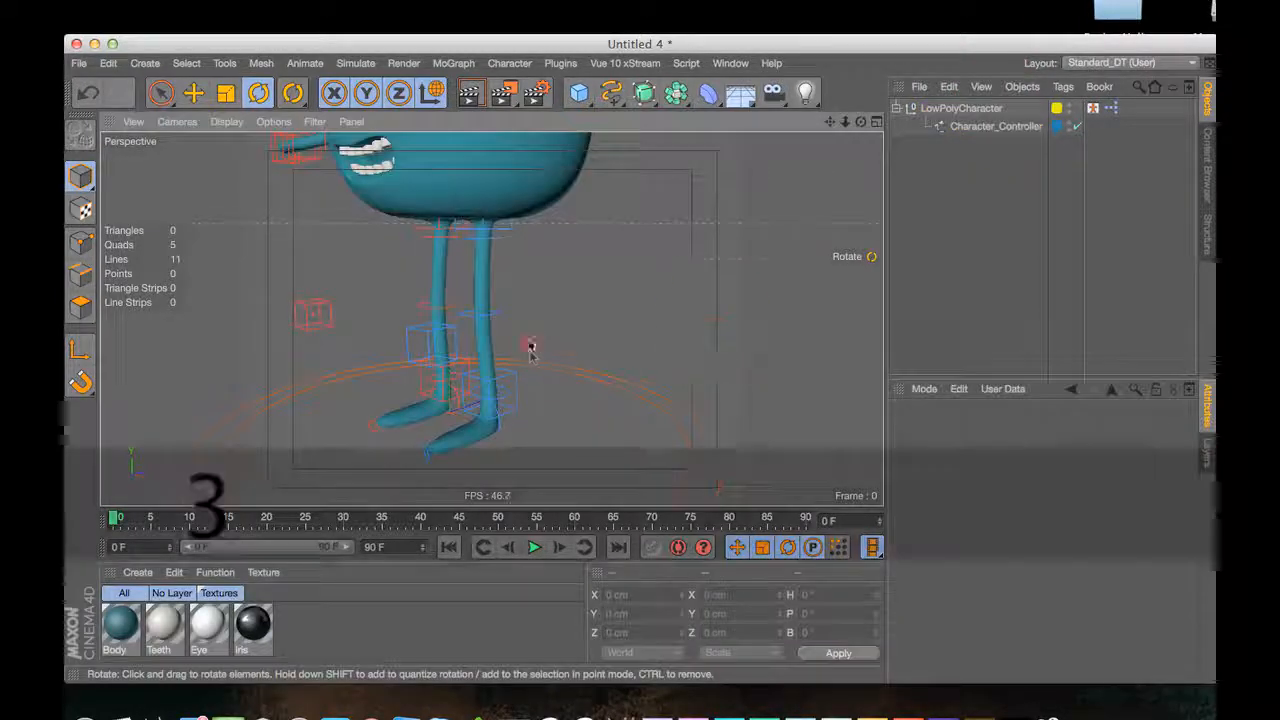
left_click_drag(531, 349, 514, 389)
key("space")
key("3")
left_click_drag(446, 344, 483, 391)
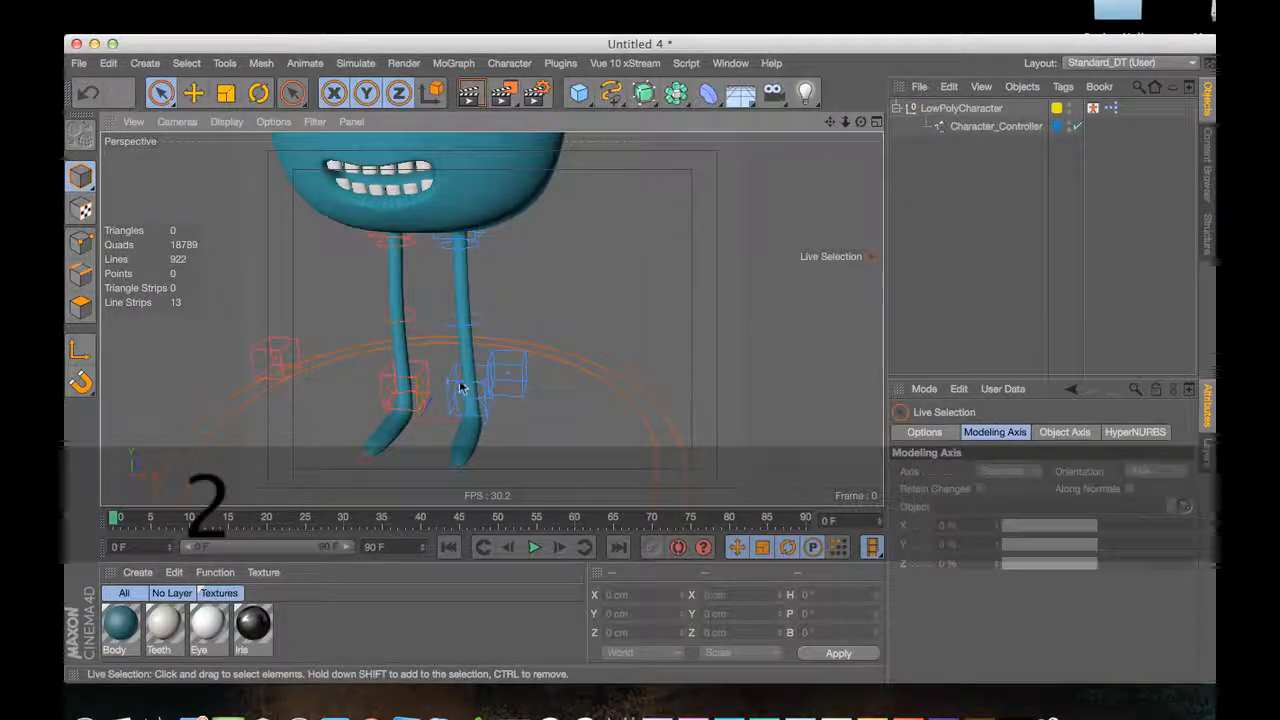
left_click(461, 388)
key("r")
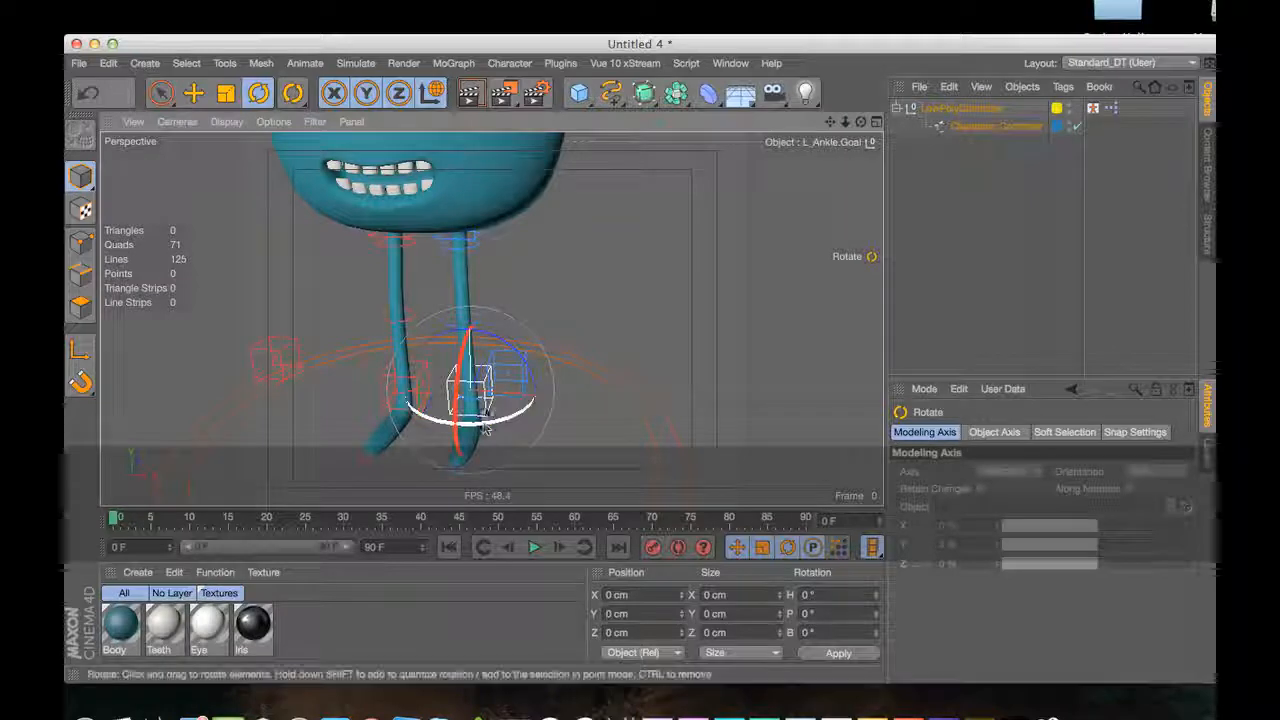
key("e")
Set LowPolyCharacter's IK/FK Legs to 0% and try moving L_Ankle.Goal around to bend the left leg
left_click(988, 112)
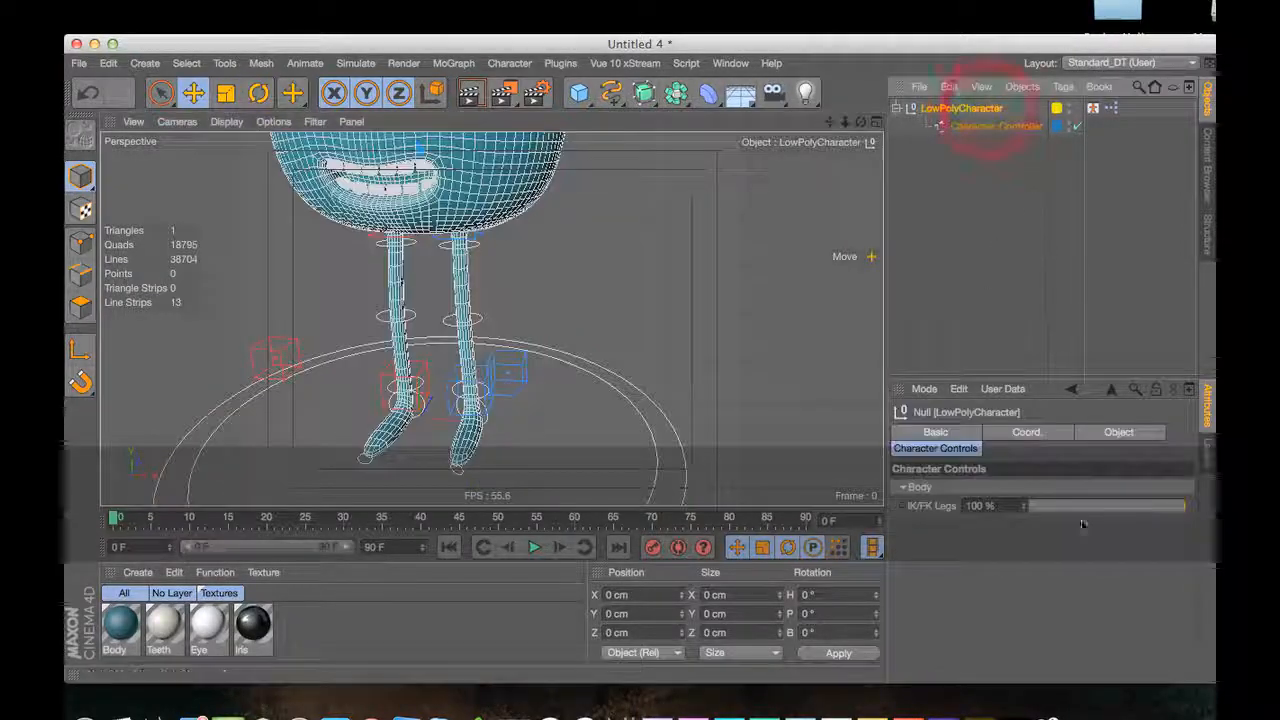
left_click(585, 332)
left_click(463, 388)
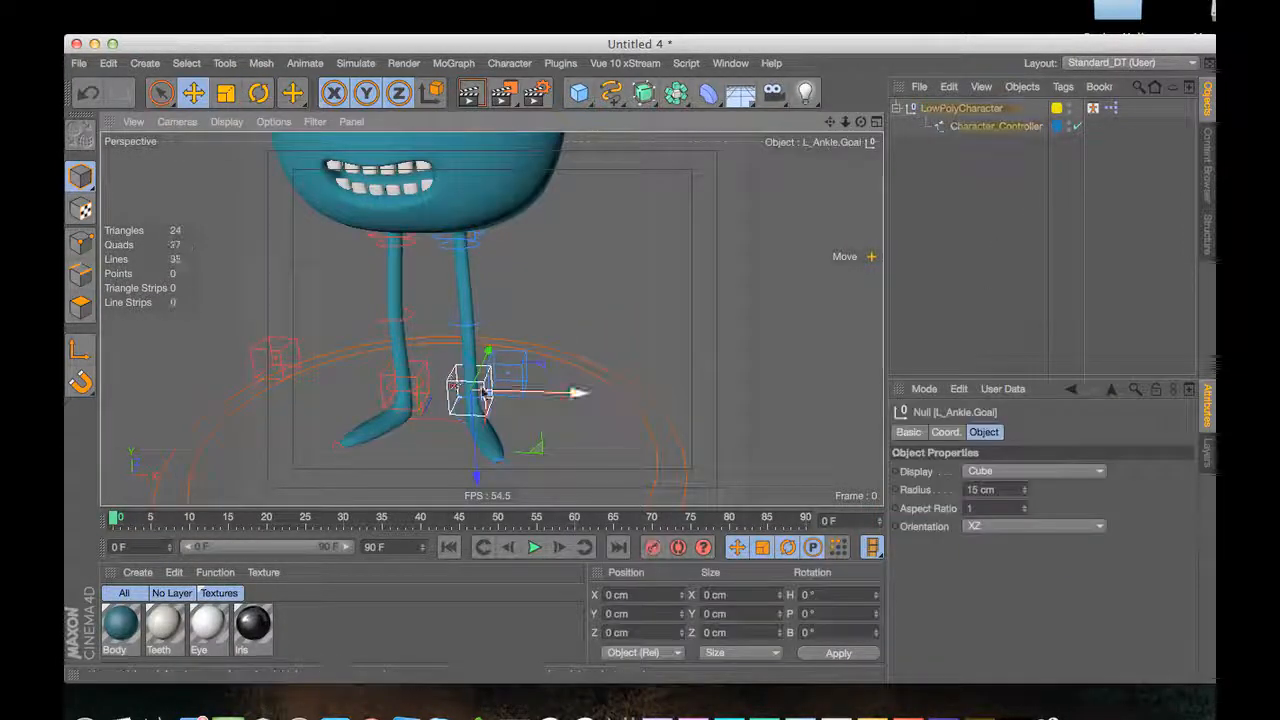
key("e")
left_click_drag(566, 403, 173, 363)
key("3")
left_click_drag(603, 349, 587, 341)
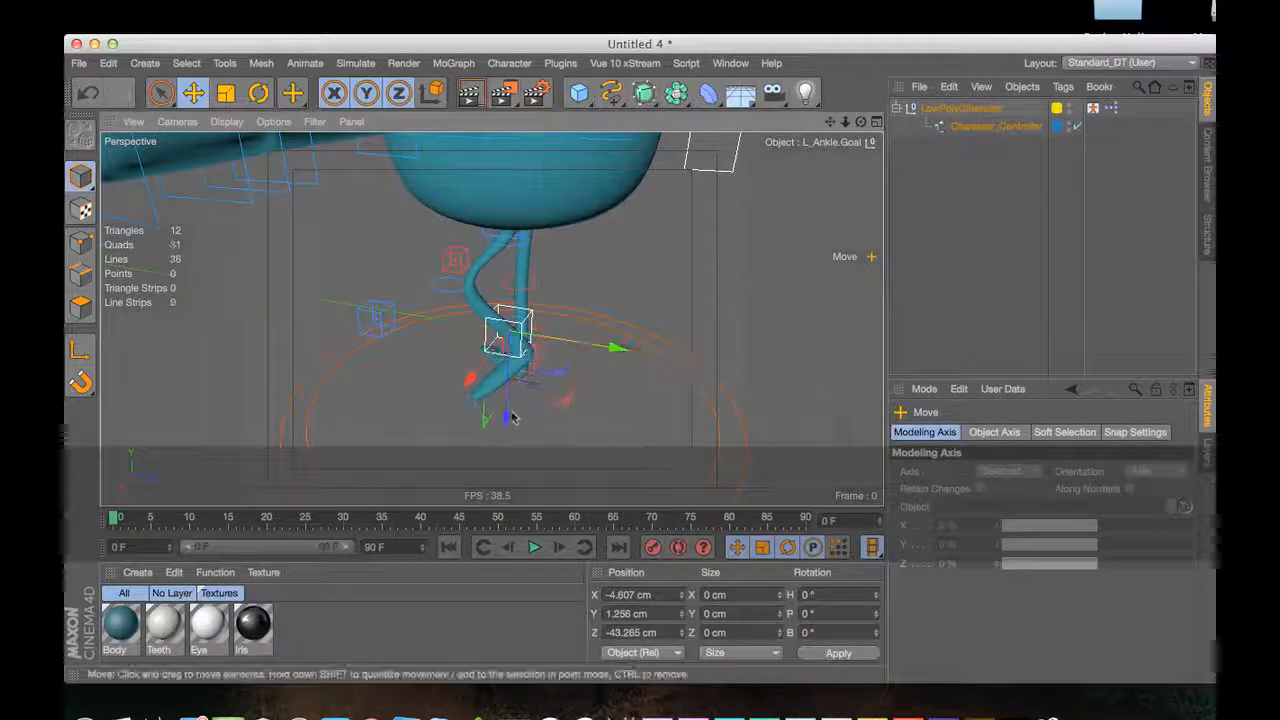
left_click_drag(509, 414, 525, 398)
left_click_drag(597, 330, 476, 260)
Try moving L_KneeAim back and forth along its Y axis to steer the left knee's direction
left_click(371, 320)
key("3")
left_click_drag(400, 330, 740, 345)
left_click_drag(455, 332, 481, 360)
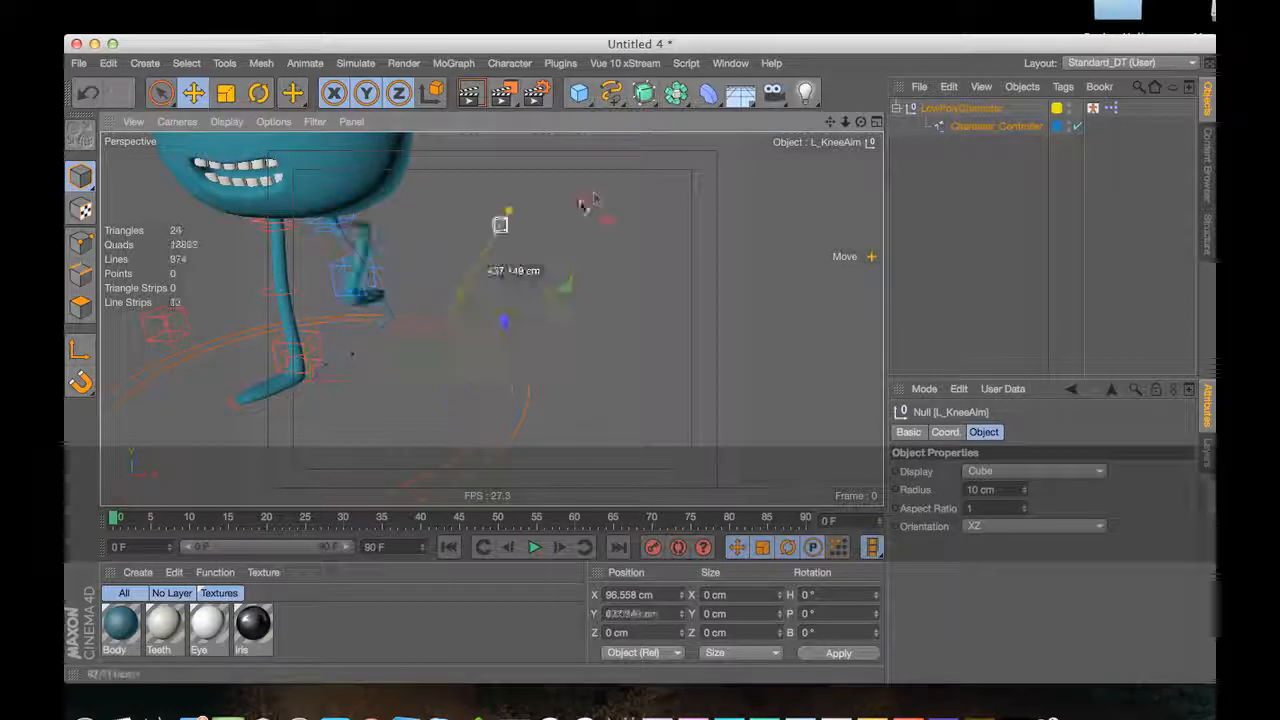
left_click_drag(585, 204, 555, 250)
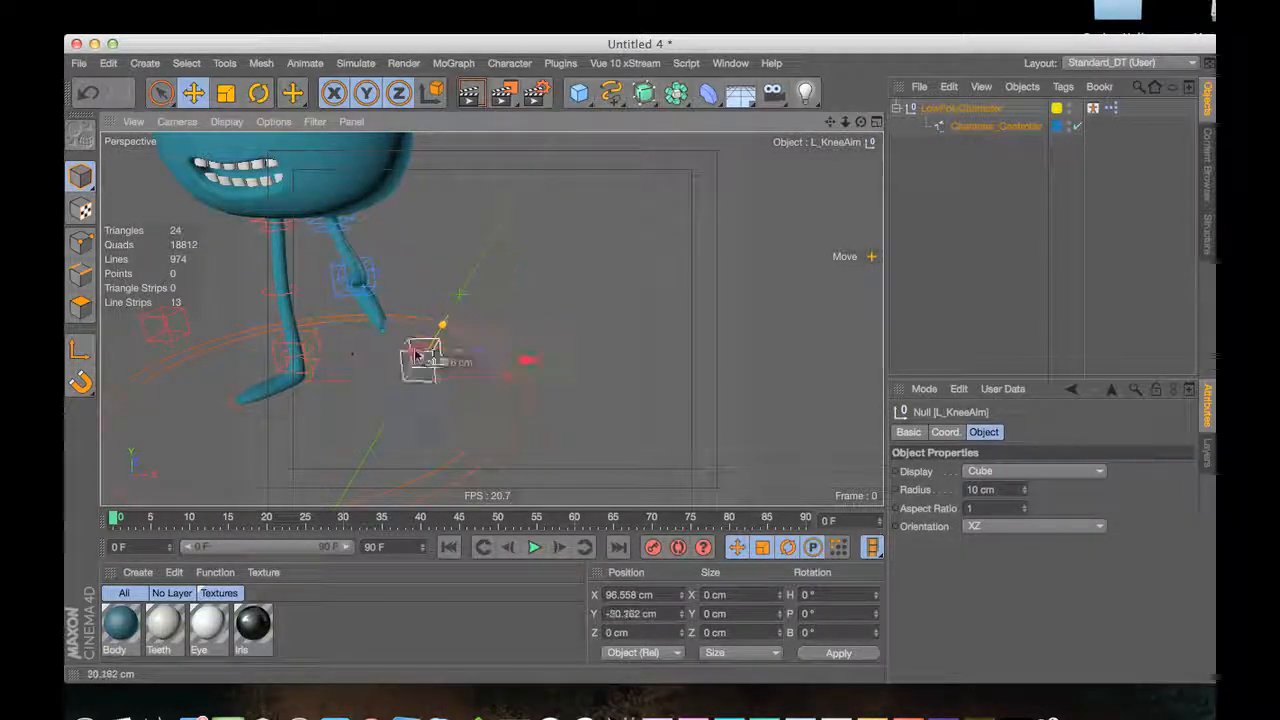
left_click_drag(417, 355, 386, 413)
key("3")
left_click_drag(440, 297, 290, 312)
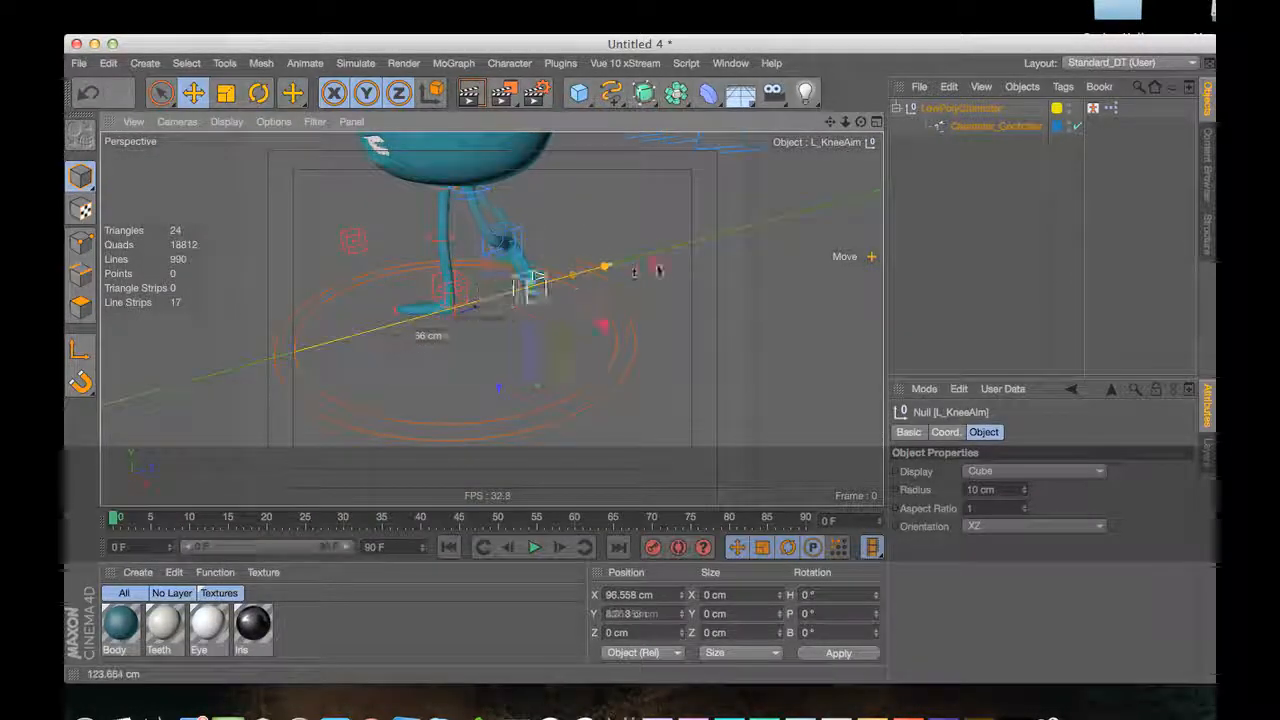
left_click_drag(537, 277, 511, 306)
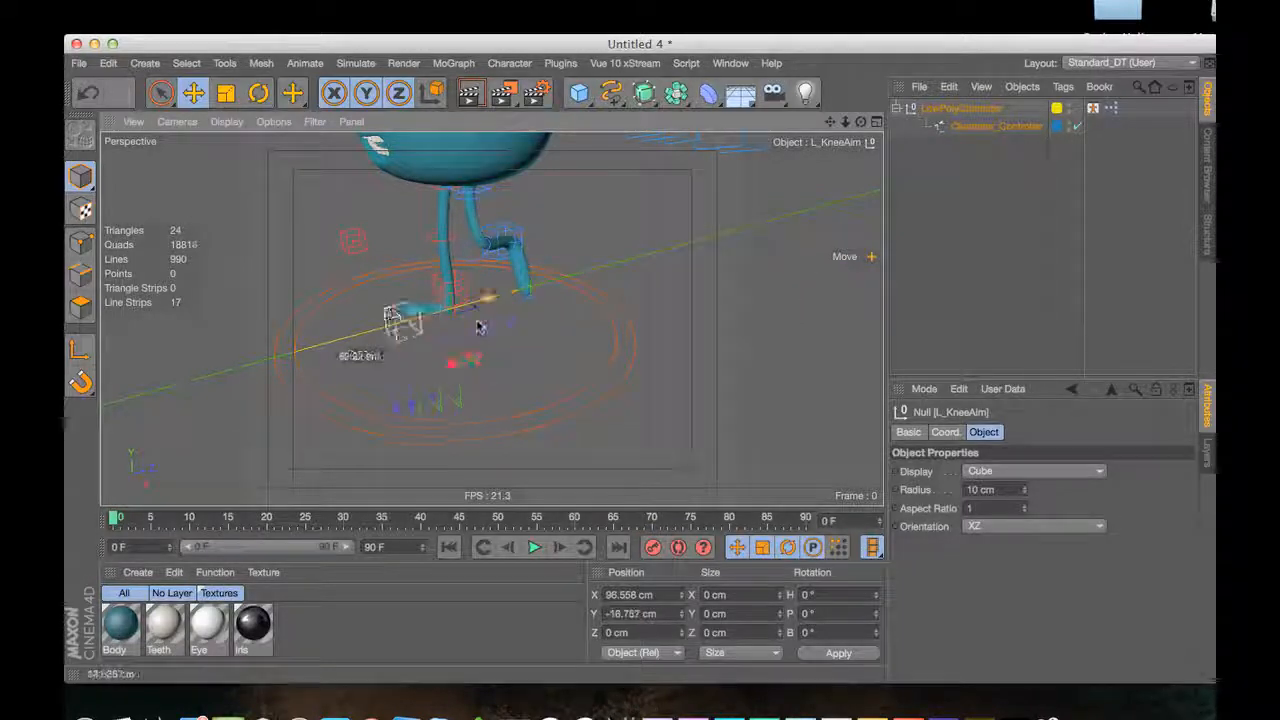
left_click_drag(706, 284, 699, 286)
Try moving L_KneeAim behind the character to a Y of about 220 cm, and undo the knee and ankle moves
key("3")
left_click_drag(523, 266, 590, 262)
key("1")
left_click_drag(491, 317, 331, 346)
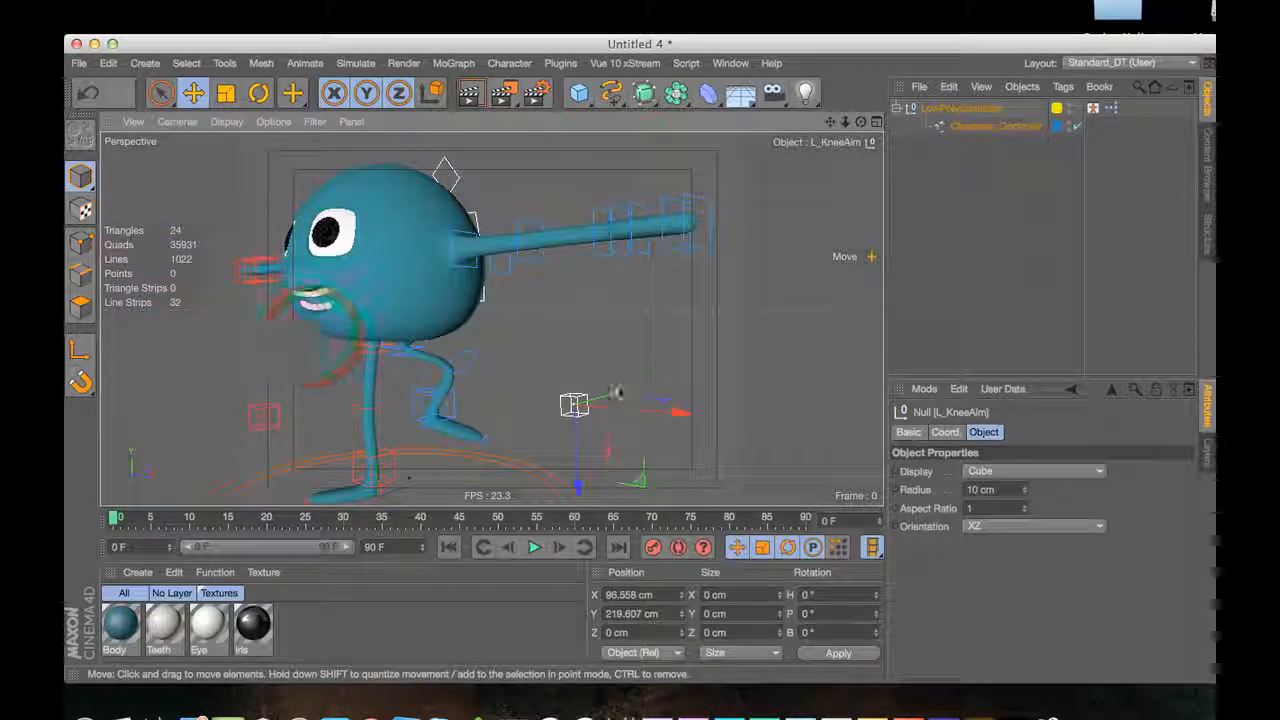
left_click_drag(618, 391, 423, 450)
key("3")
left_click_drag(429, 395, 617, 417)
key("super+z")
key("super+z")
key("super+z")
key("super+z")
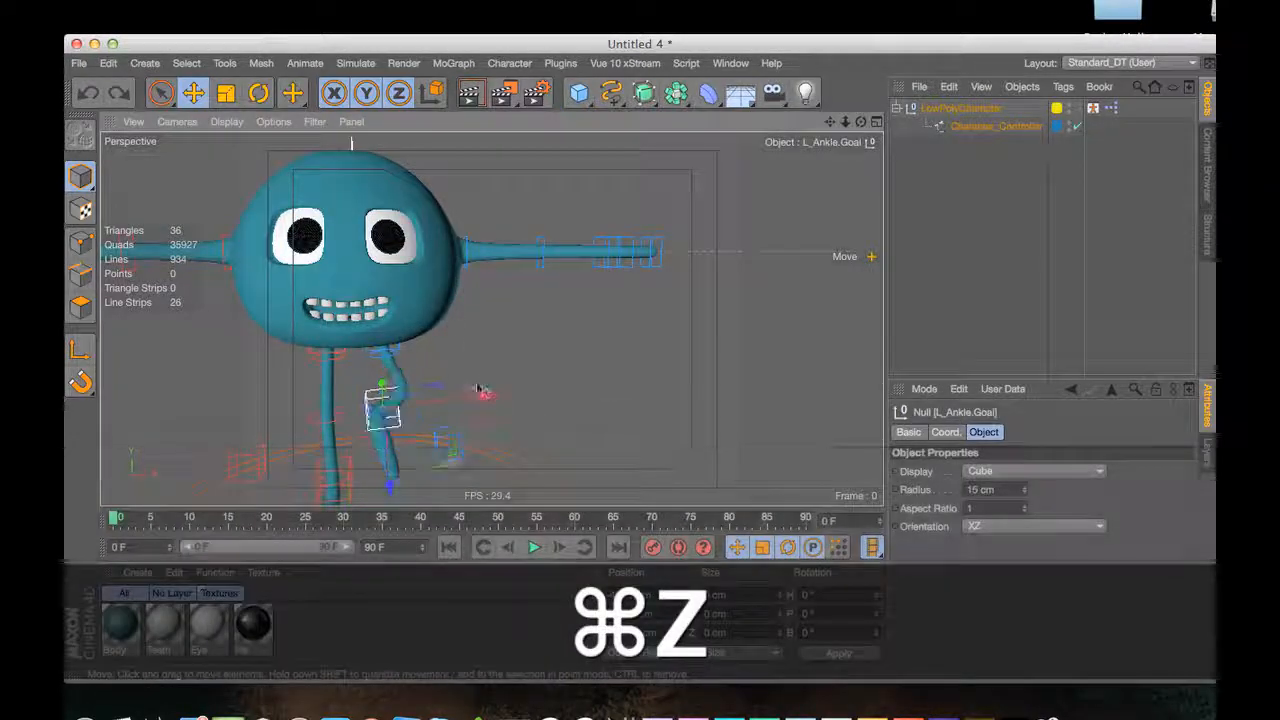
key("super+z")
Reselect the character and L_Ankle.Goal, and undo the remaining IK/FK Legs change
key("3")
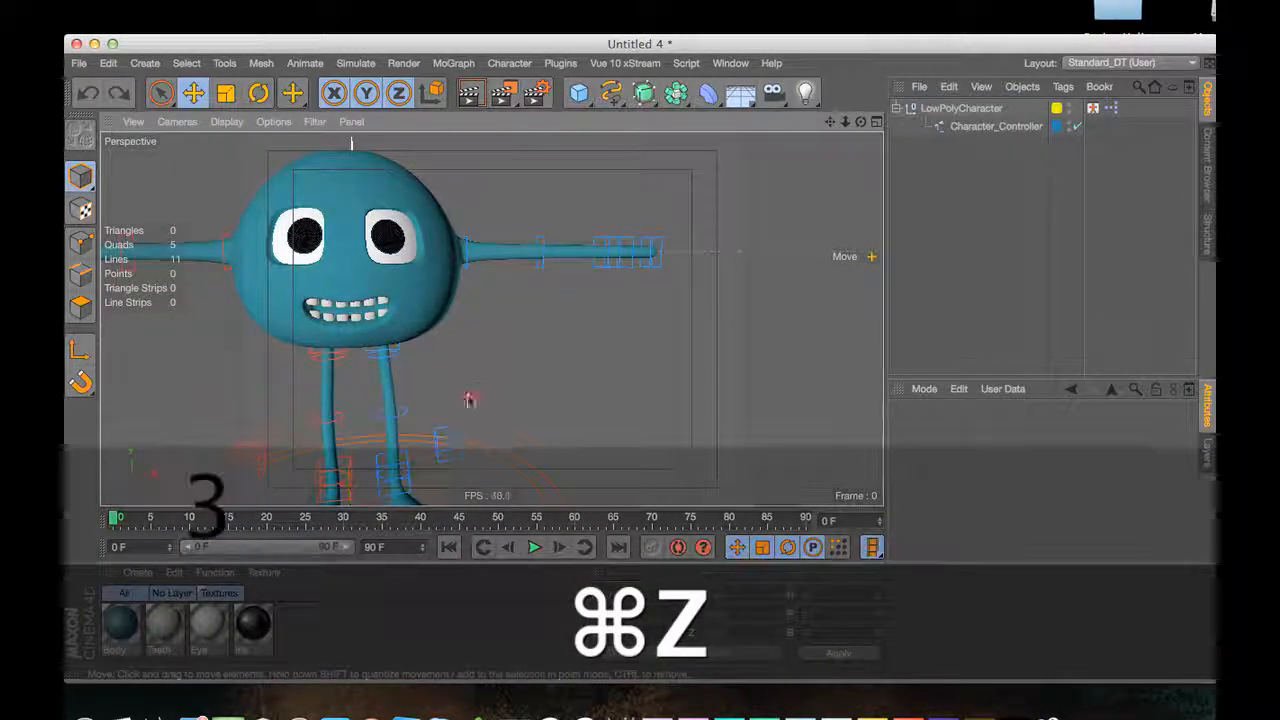
left_click_drag(497, 418, 552, 381)
key("1")
left_click(505, 399)
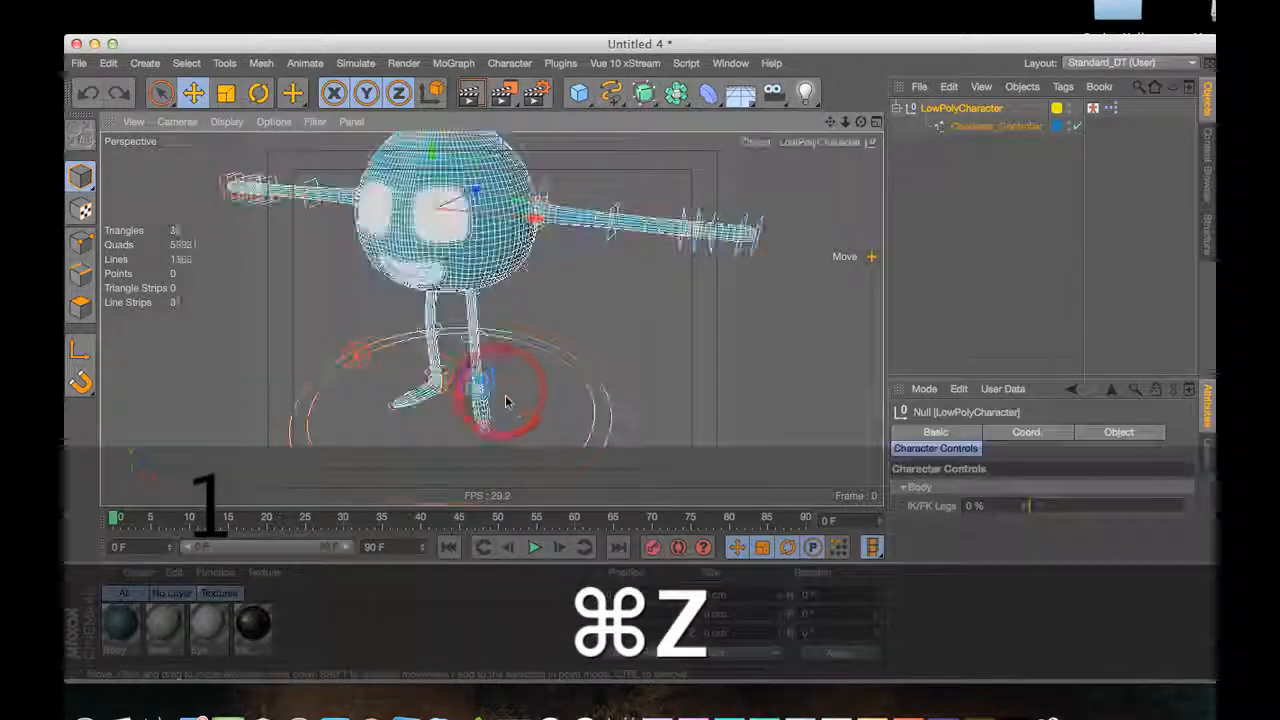
left_click(492, 391)
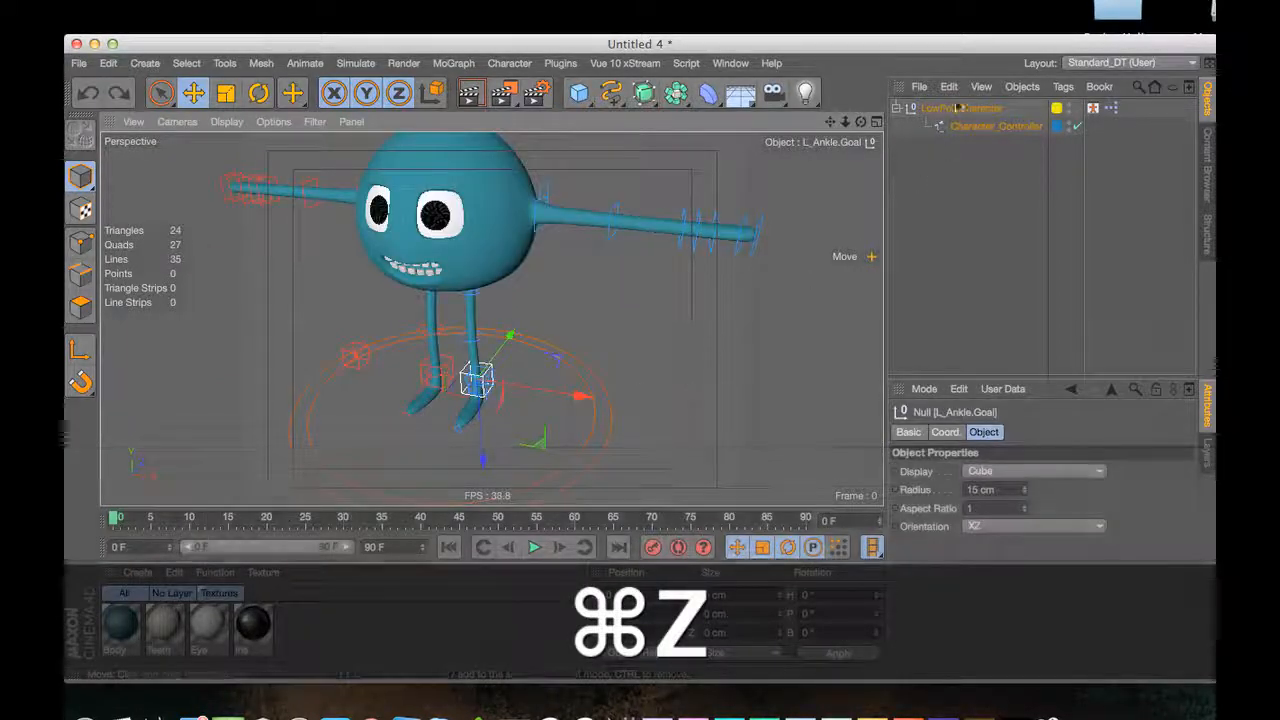
key("super+z")
key("super+z")
key("super+z")
Set LowPolyCharacter's IK/FK Legs to 100% and clear the selection
left_click_drag(1076, 505, 990, 507)
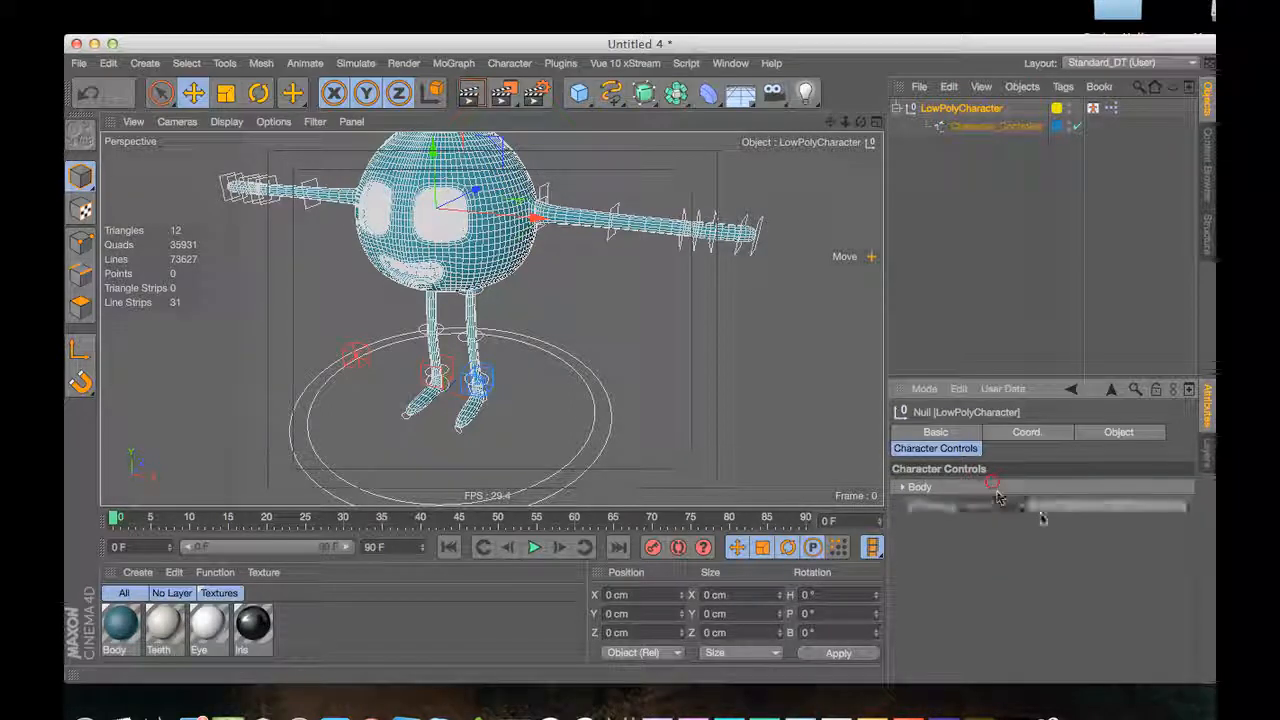
left_click_drag(1028, 520, 1024, 517)
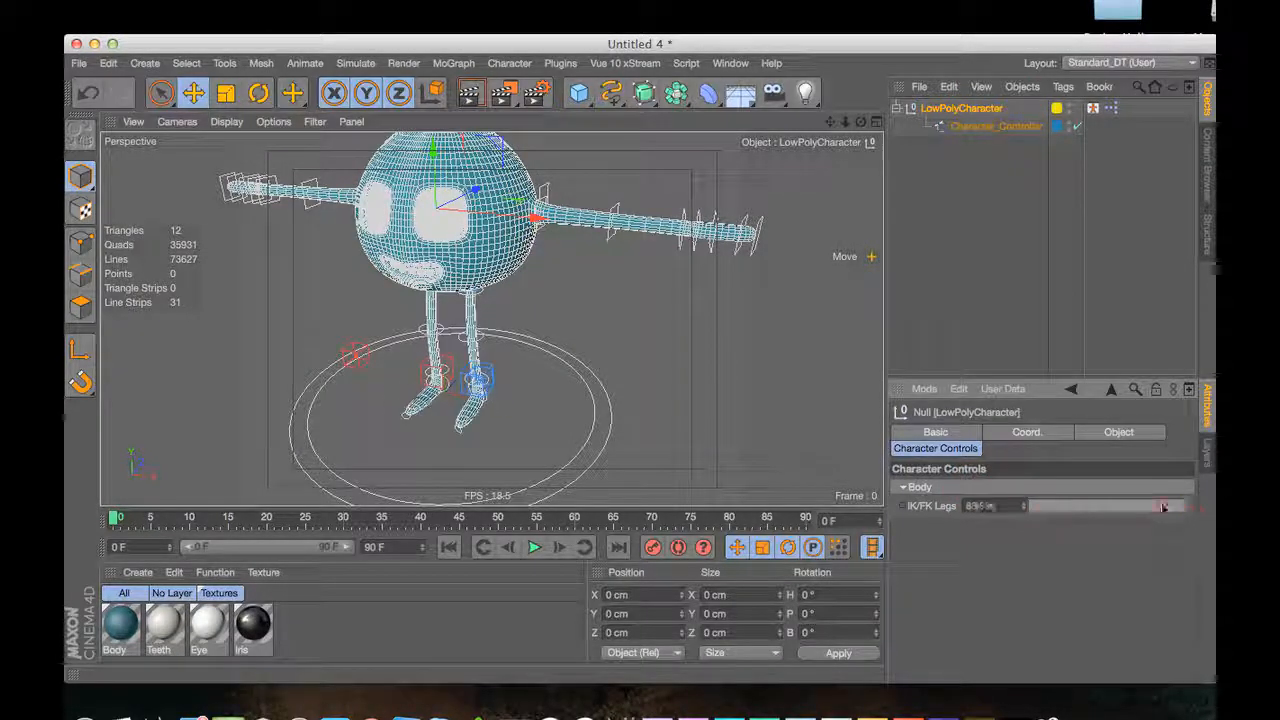
left_click_drag(1163, 507, 1197, 522)
left_click(736, 362)
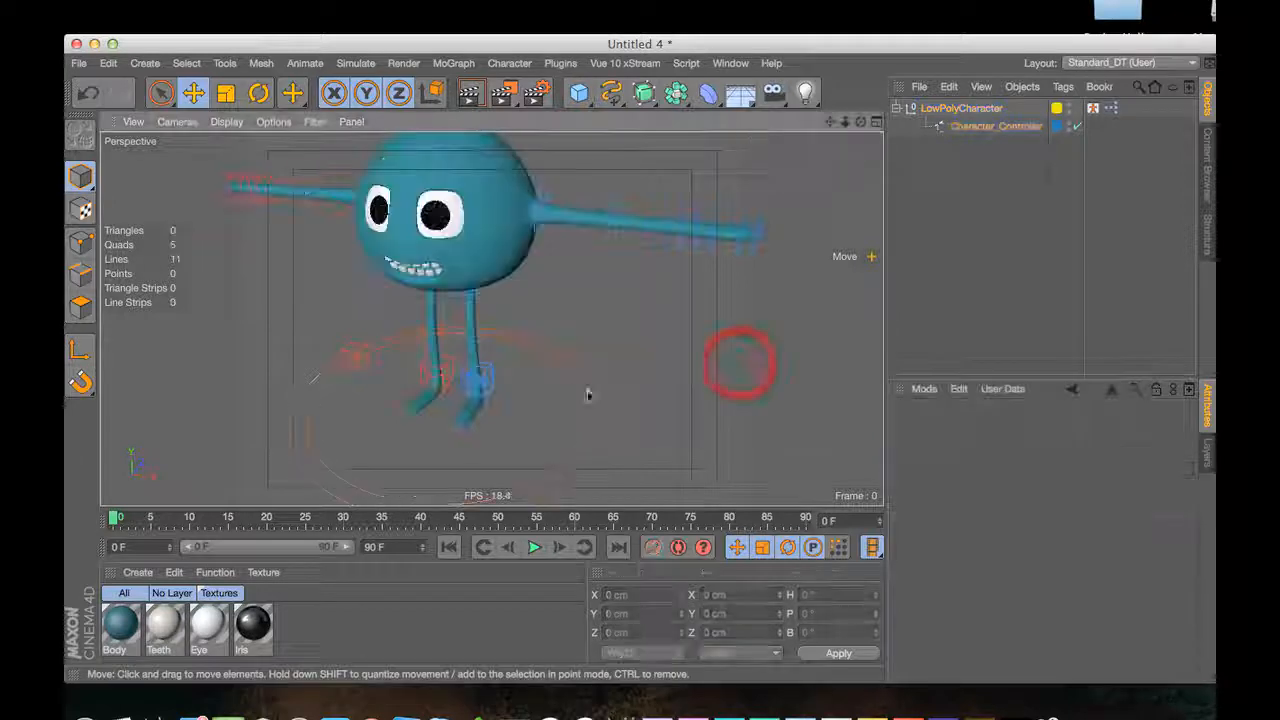
Select L_Toe_Controller at the tip of the left foot and switch its axes to world coordinates
key("space")
key("3")
left_click_drag(516, 350, 462, 335)
key("2")
left_click_drag(459, 390, 466, 371)
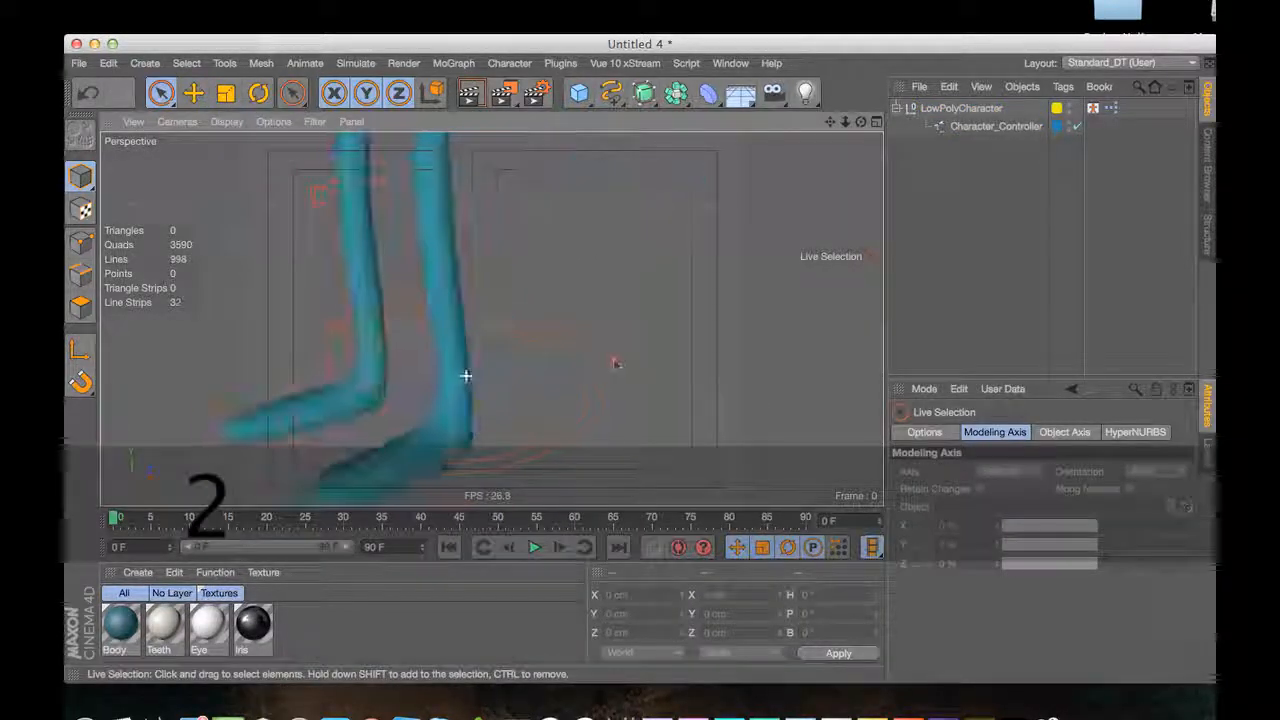
left_click(472, 430)
left_click(503, 416)
key("1")
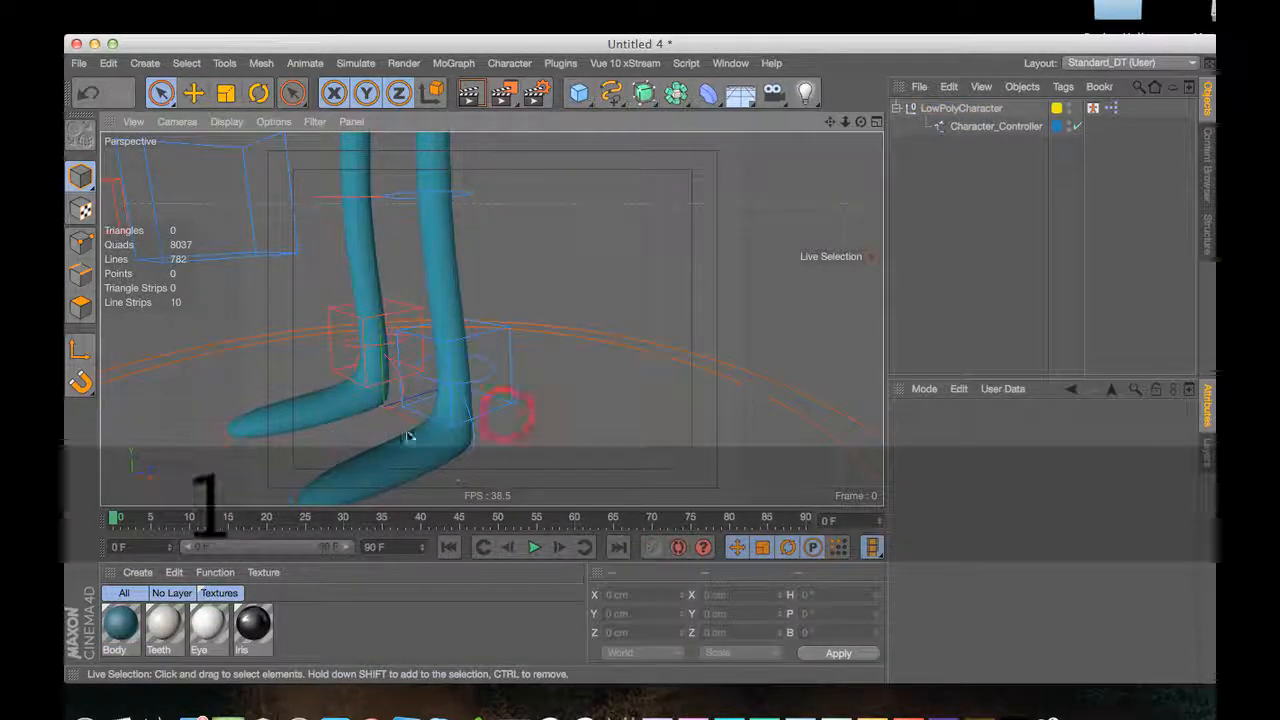
left_click_drag(408, 437, 452, 381)
left_click(360, 458)
key("w")
Try pulling L_Toe_Controller in different directions to test the left foot, and undo the moves
left_click_drag(352, 458, 510, 388)
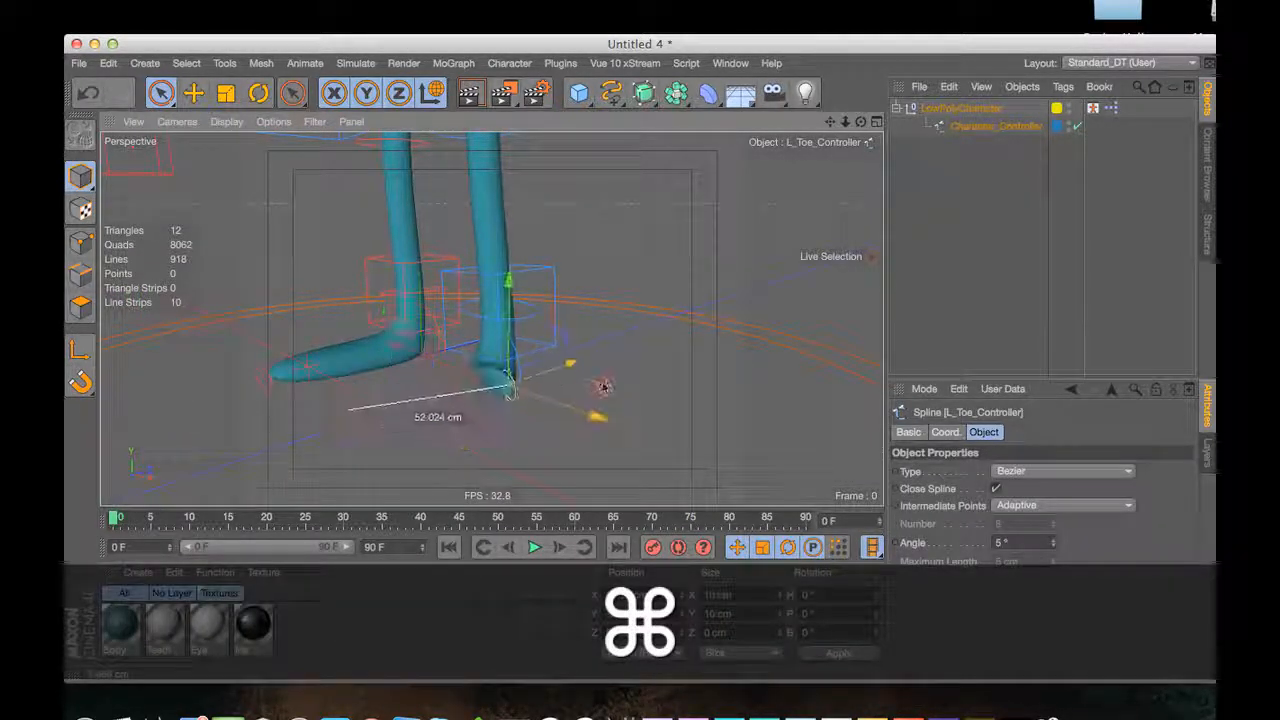
left_click_drag(604, 387, 165, 430, "super")
key("3")
left_click_drag(400, 392, 270, 540)
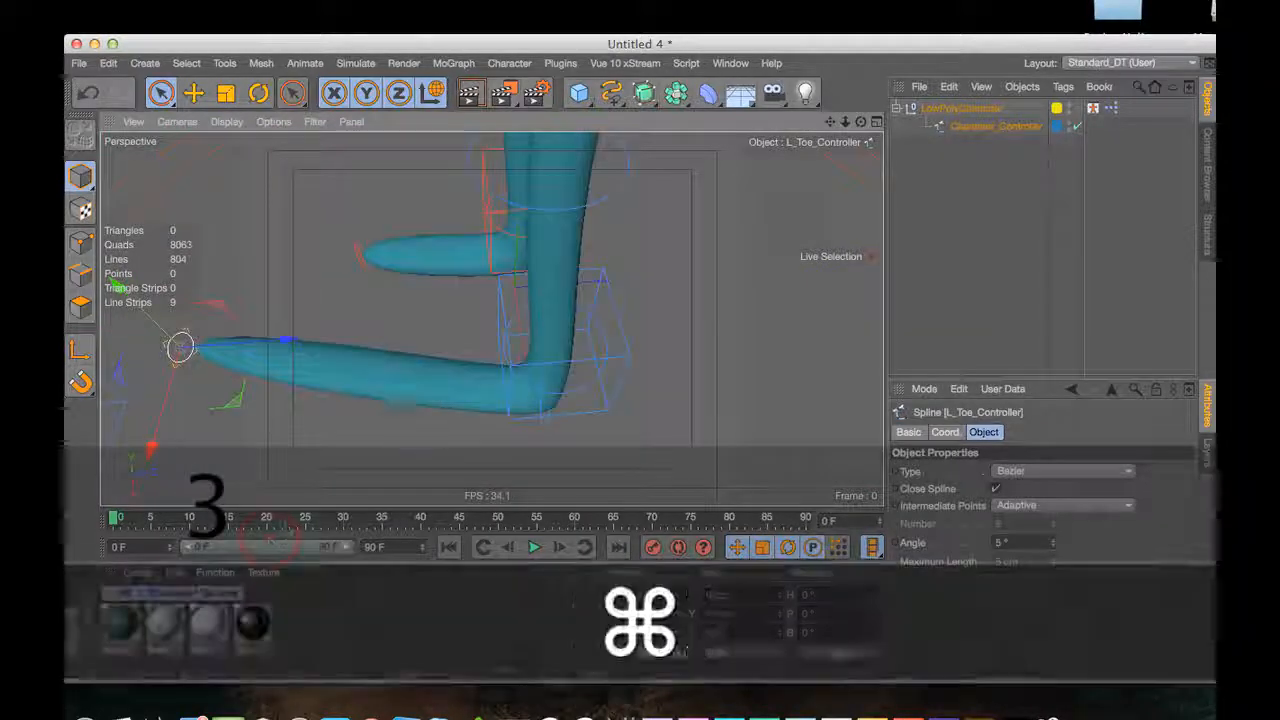
key("super+z")
key("super+z")
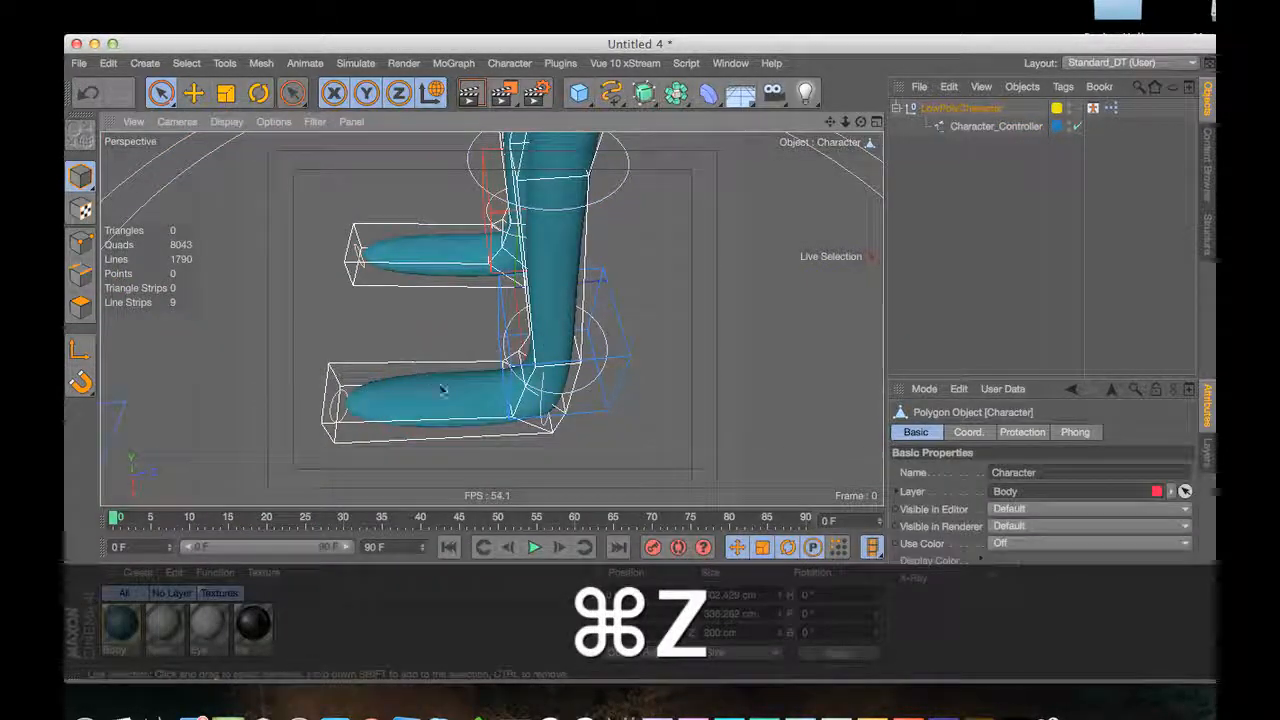
key("3")
left_click_drag(535, 340, 537, 187)
key("2")
key("3")
key("2")
left_click_drag(503, 303, 453, 309)
left_click(464, 1)
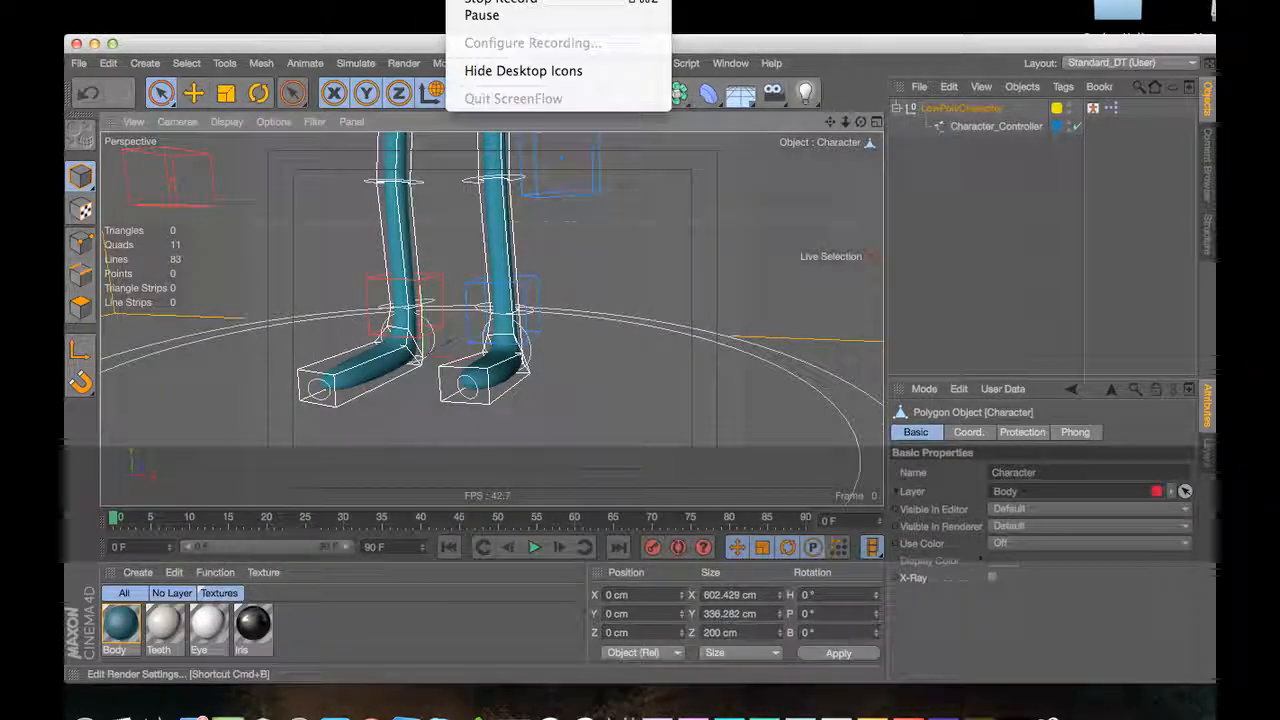
left_click(480, 14)
Undo the selection of the Character mesh
key("2")
mouse_move(601, 265)
left_mouse_down()
mouse_move(577, 283)
mouse_move(612, 275)
left_mouse_up()
key("3")
key("super+z")
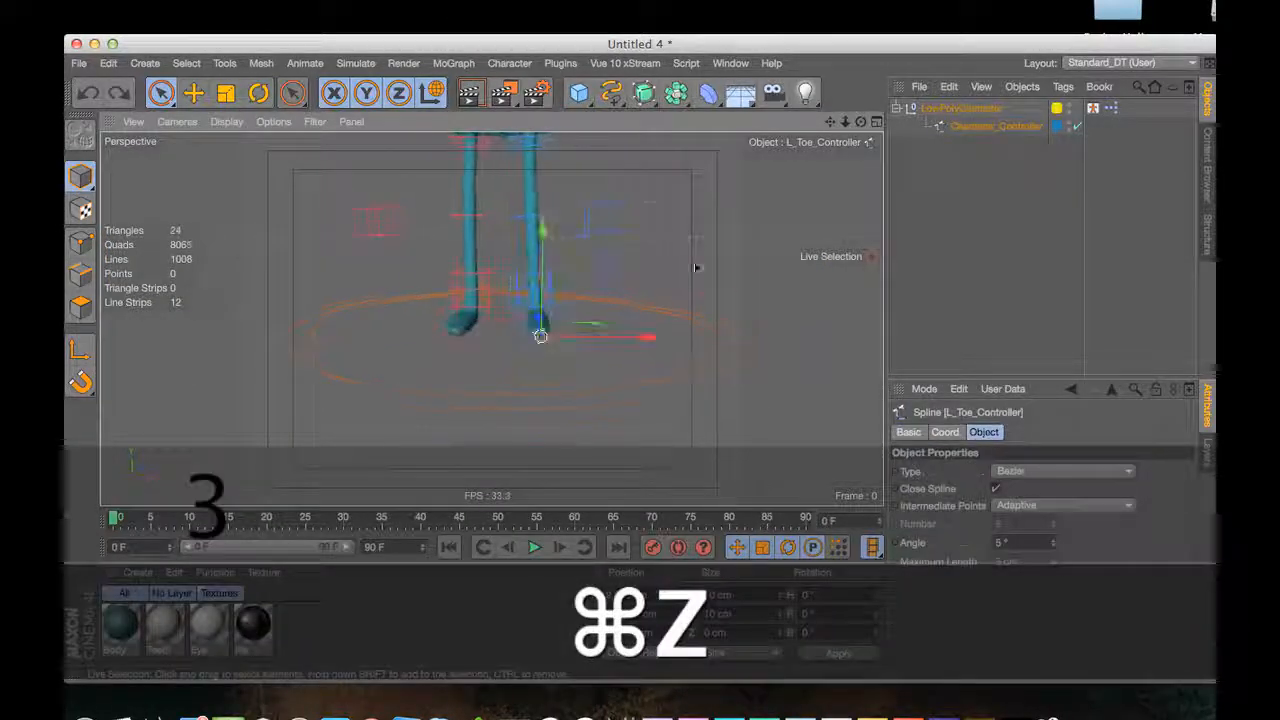
key("2")
key("1")
left_click_drag(697, 268, 552, 360)
left_click_drag(410, 343, 368, 329)
key("1")
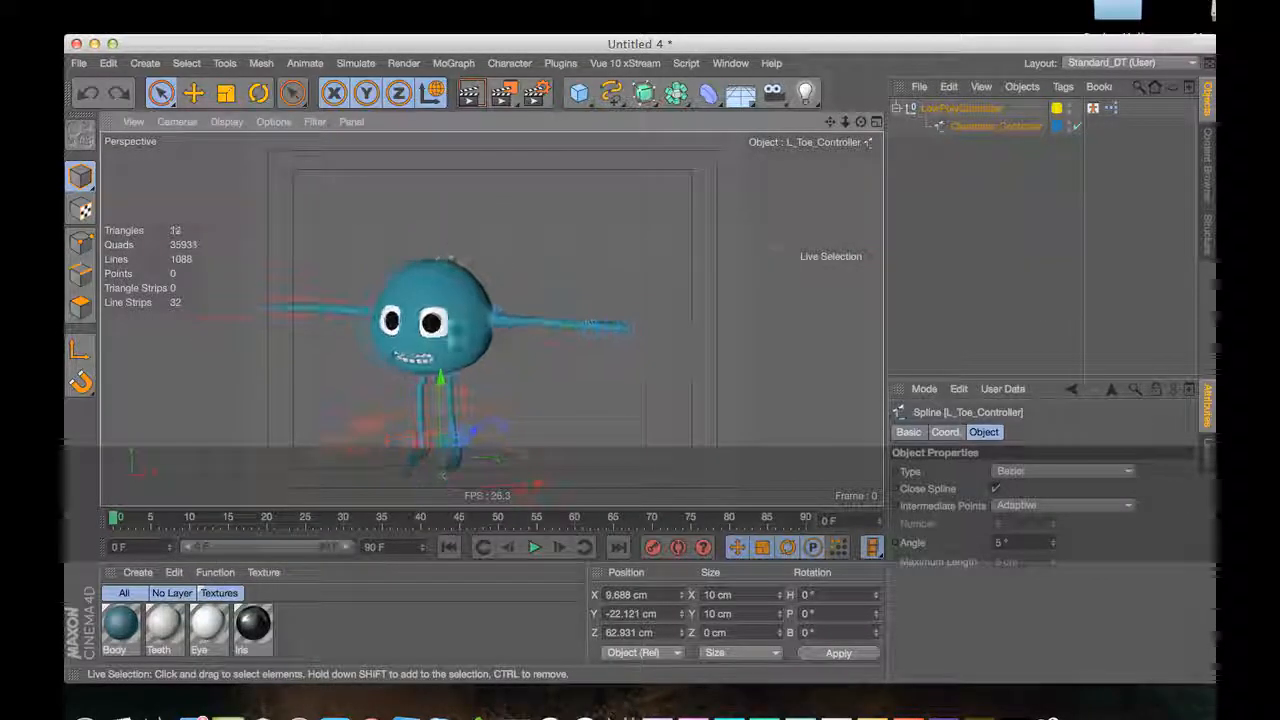
Make the MouthControls and EyeControls layers visible and hide the BodyControllers layer
left_click(1093, 108)
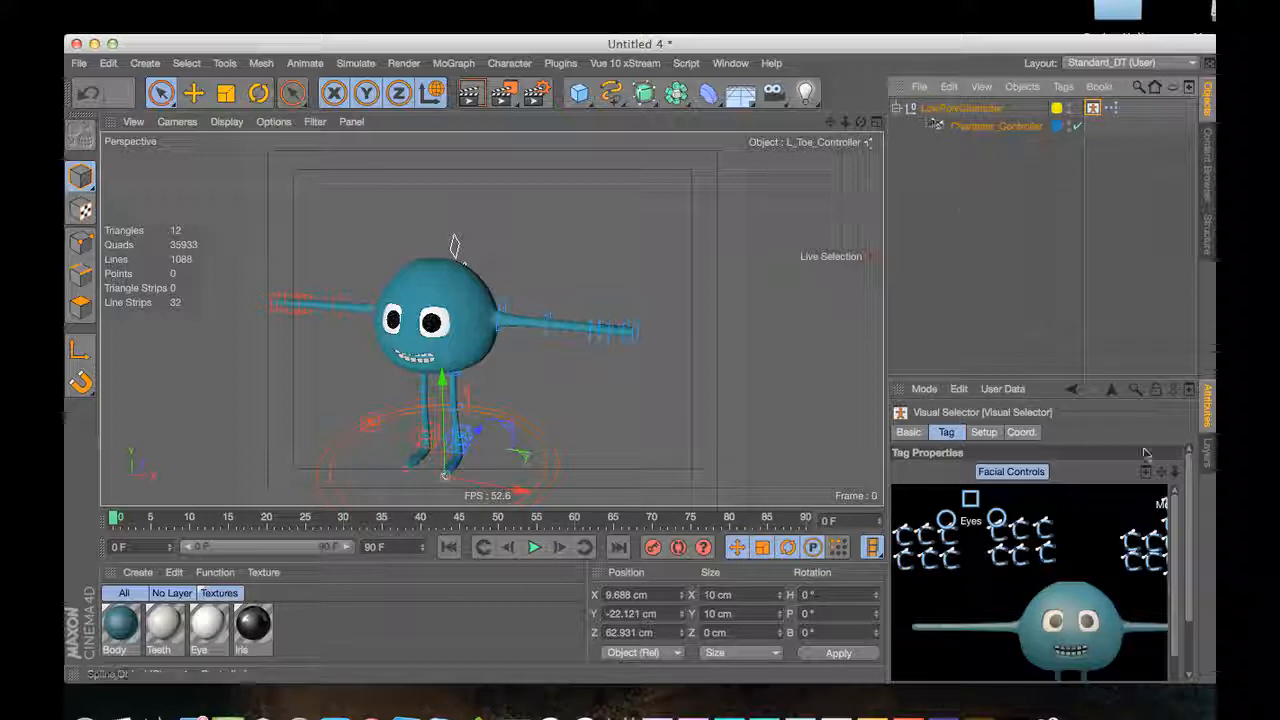
left_click(1207, 452)
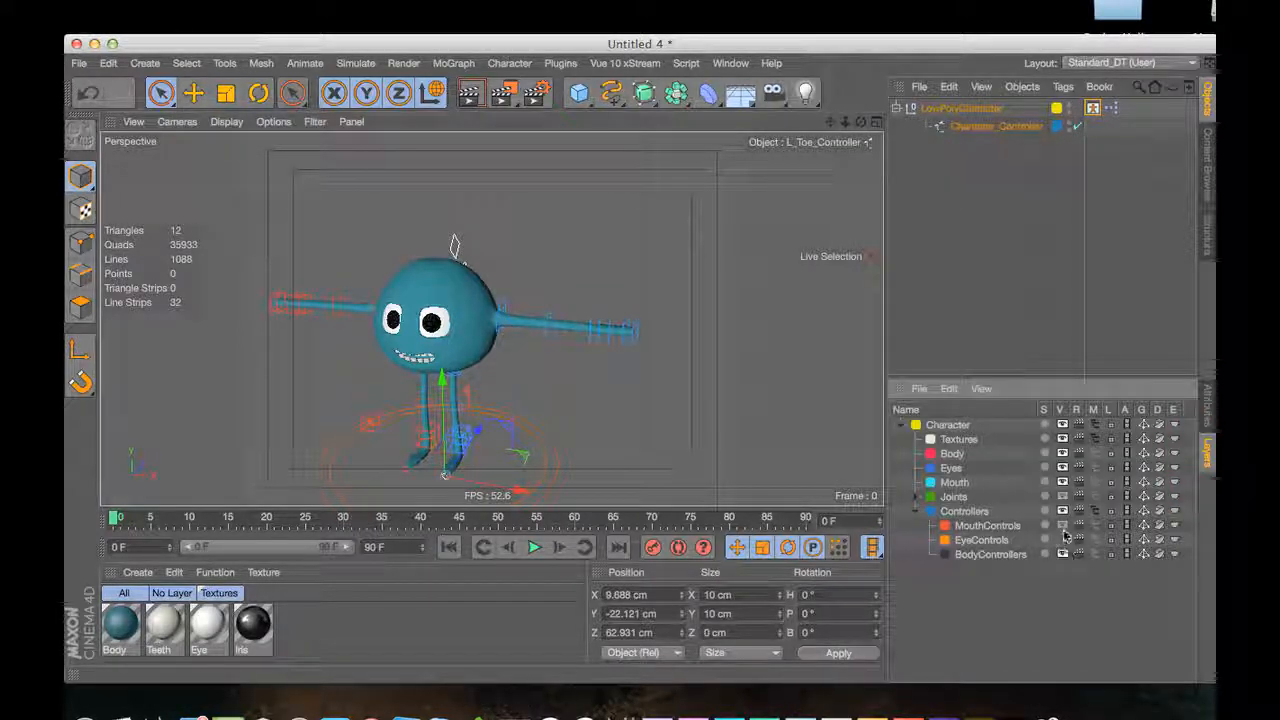
key("3")
mouse_move(560, 300)
left_mouse_down()
mouse_move(431, 263)
mouse_move(551, 309)
mouse_move(423, 320)
mouse_move(587, 308)
mouse_move(537, 292)
left_mouse_up()
key("2")
key("3")
key("1")
Select L_Eye_Controller and raise it to a Y position of about 2.3 cm
left_click(586, 229)
key("3")
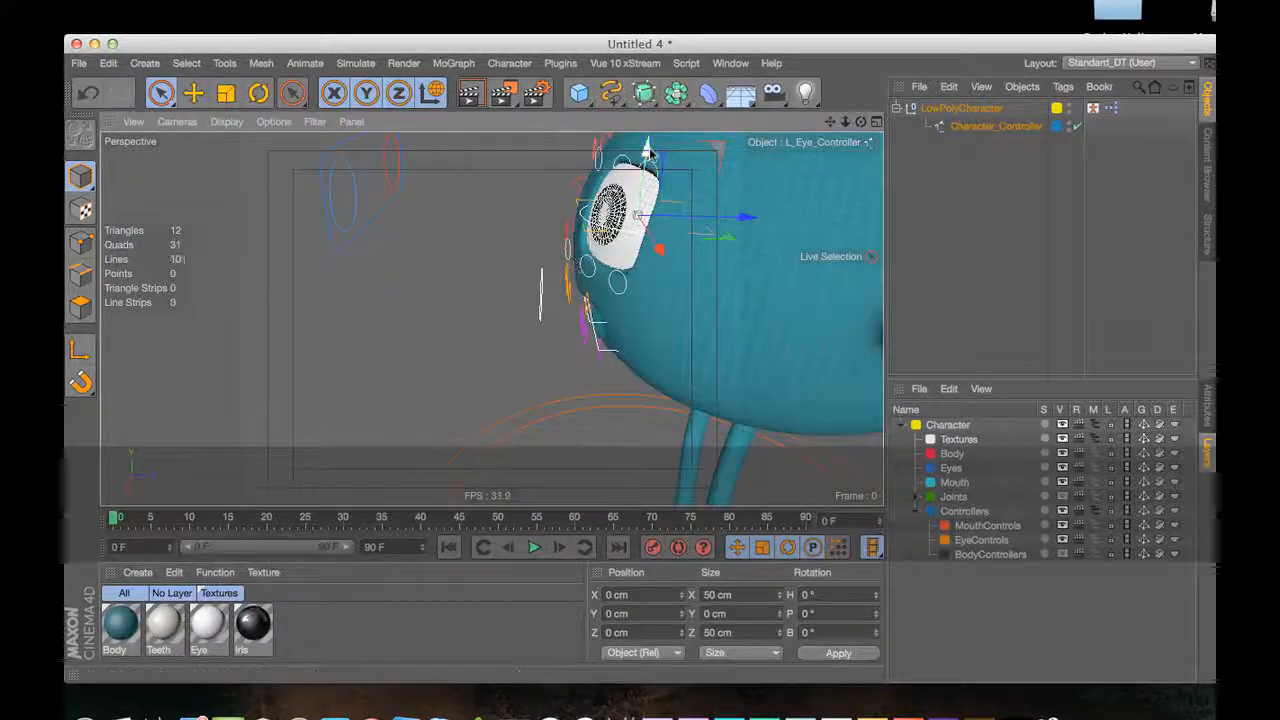
left_click_drag(655, 152, 816, 164)
key("3")
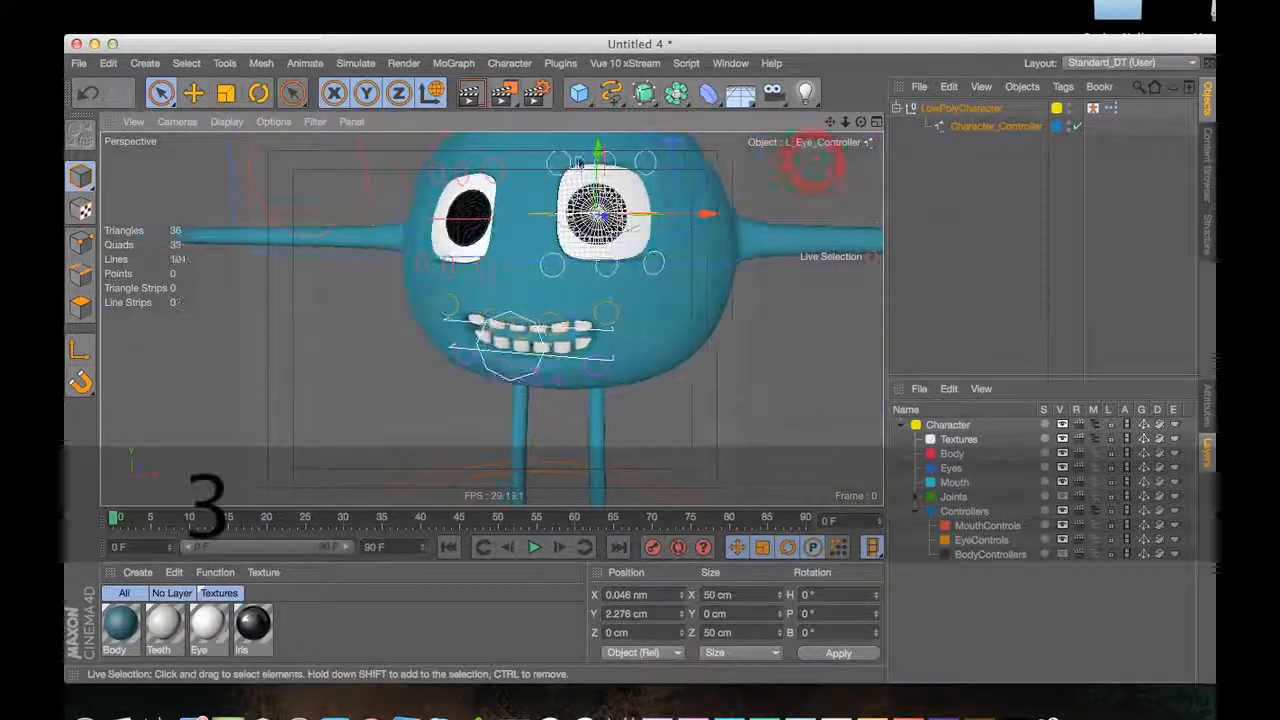
Select only the three controllers above the left eye and move them down about 4 cm, adjusting their depth
left_click(567, 160)
left_click(607, 158, "shift")
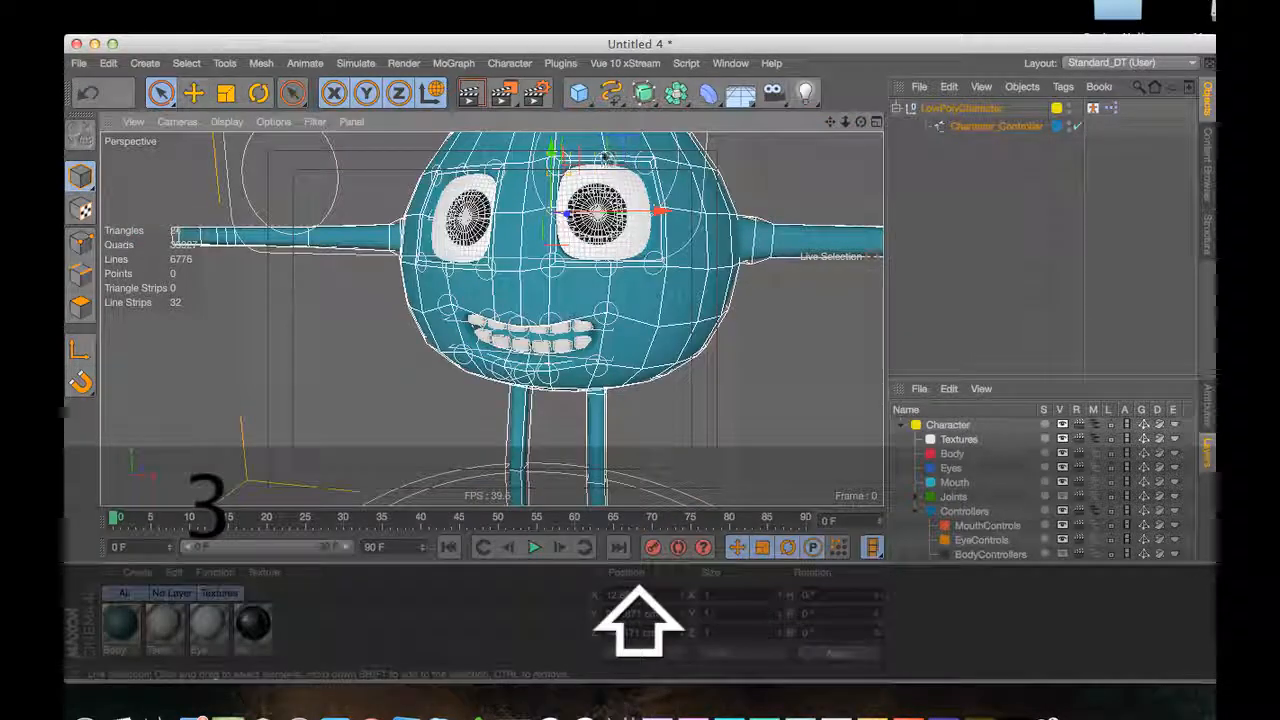
left_click(687, 204, "super")
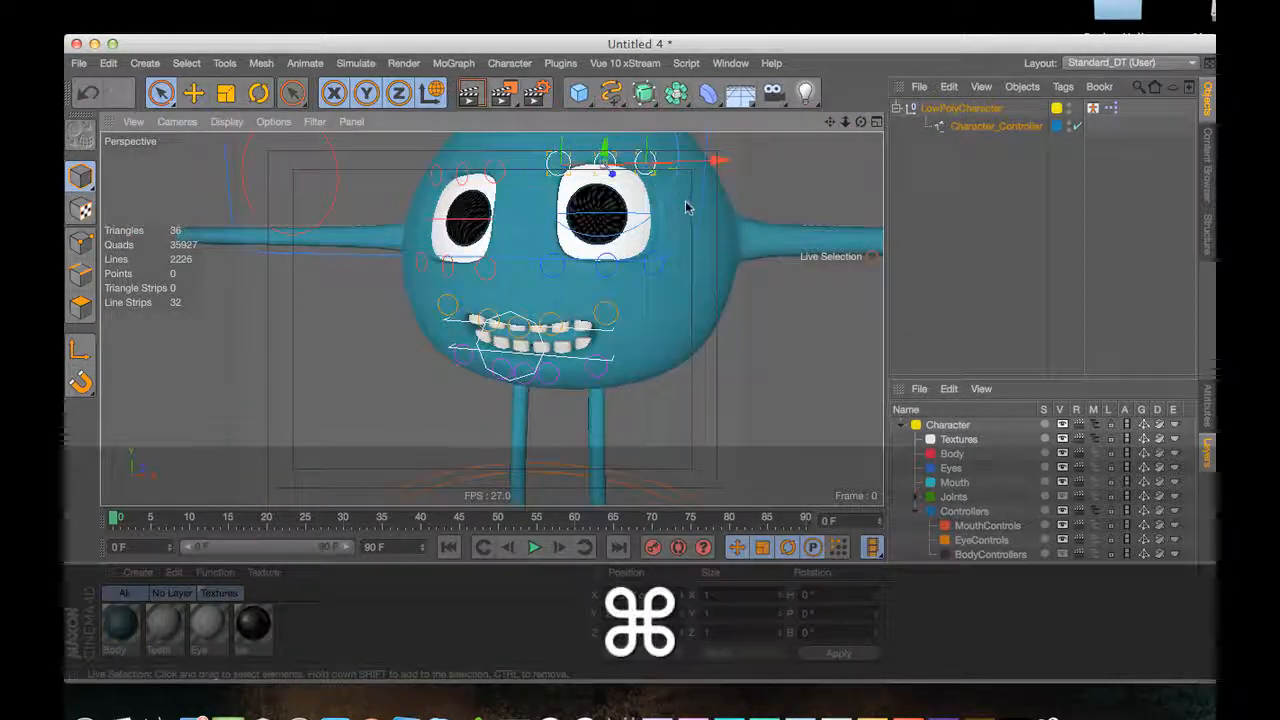
key("3")
left_click_drag(617, 178, 522, 150)
key("1")
left_click_drag(522, 150, 570, 209)
key("3")
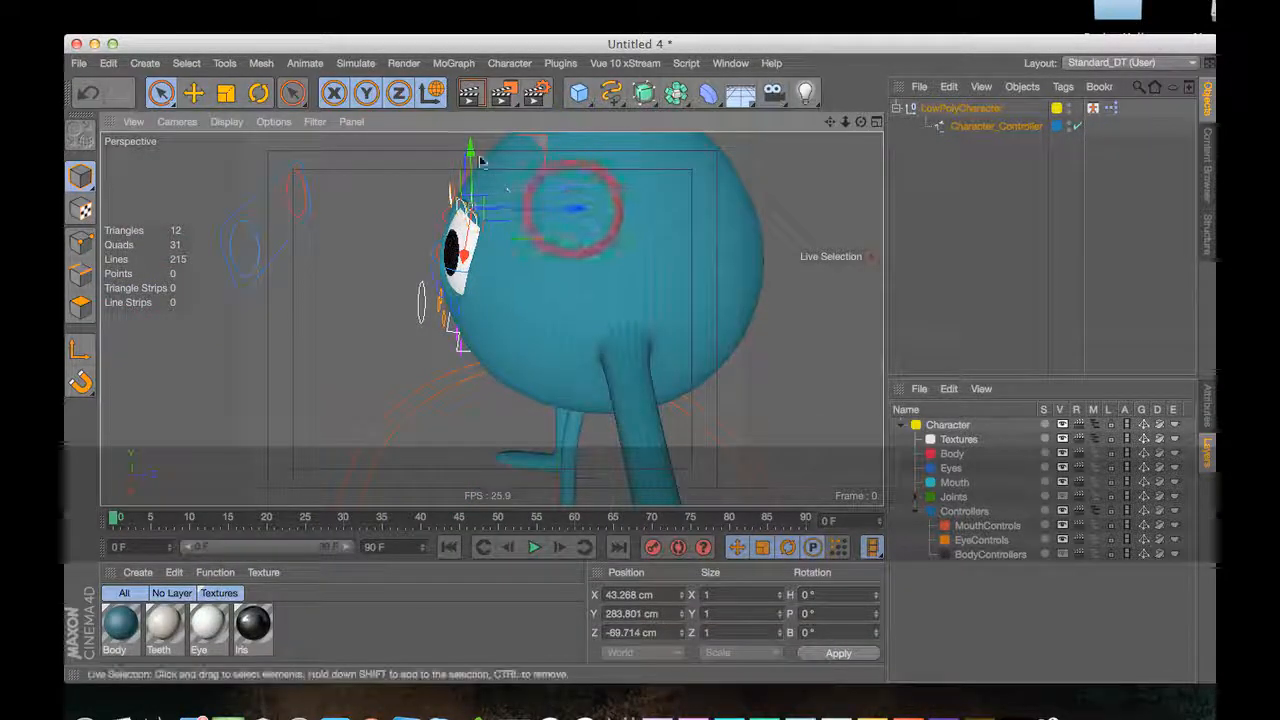
left_click_drag(480, 162, 474, 166)
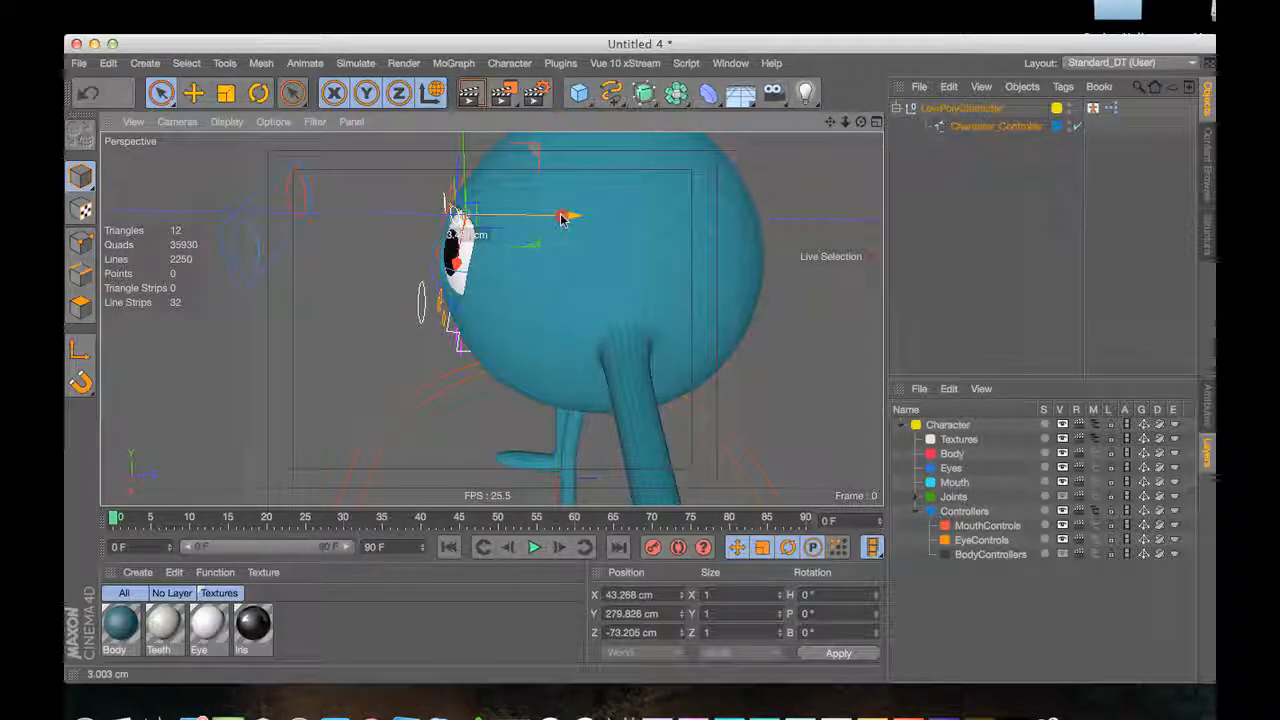
Select L_Eye_Controller, raise it slightly further, and clear the selection
key("3")
left_click_drag(462, 148, 706, 183)
left_click(481, 268)
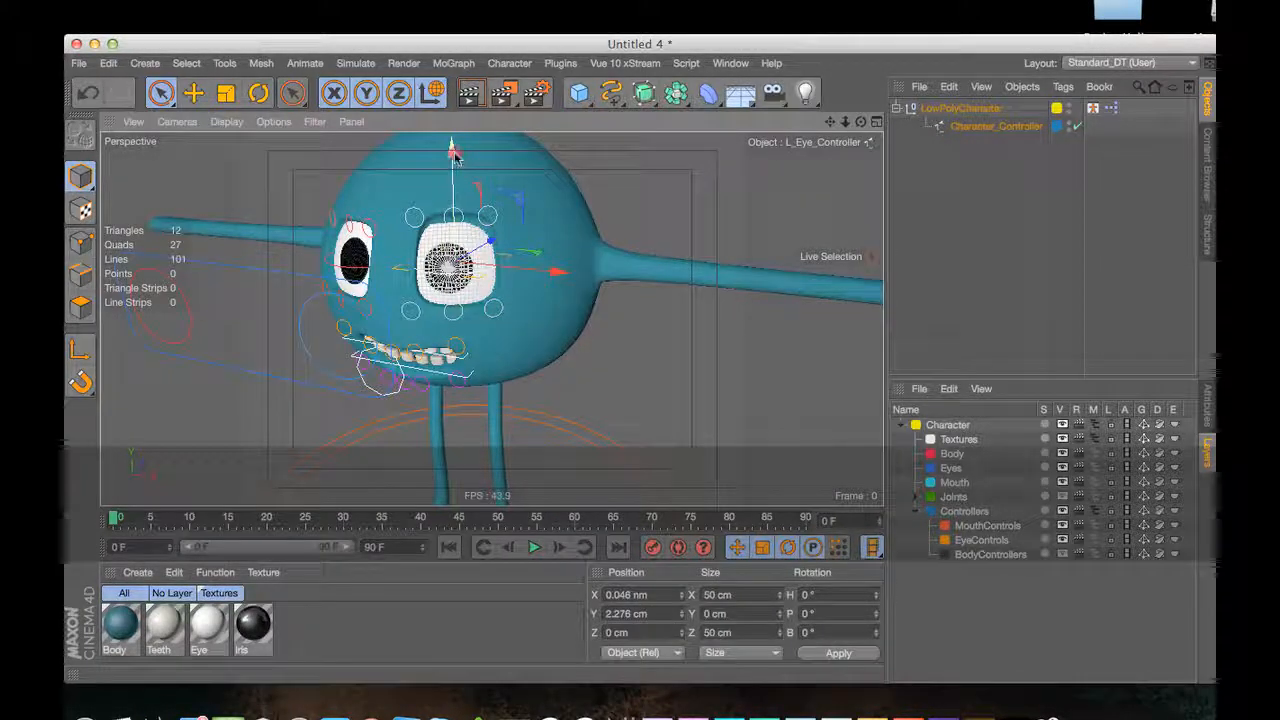
left_click_drag(455, 153, 455, 143)
key("3")
left_click_drag(520, 174, 632, 197)
left_click(637, 201)
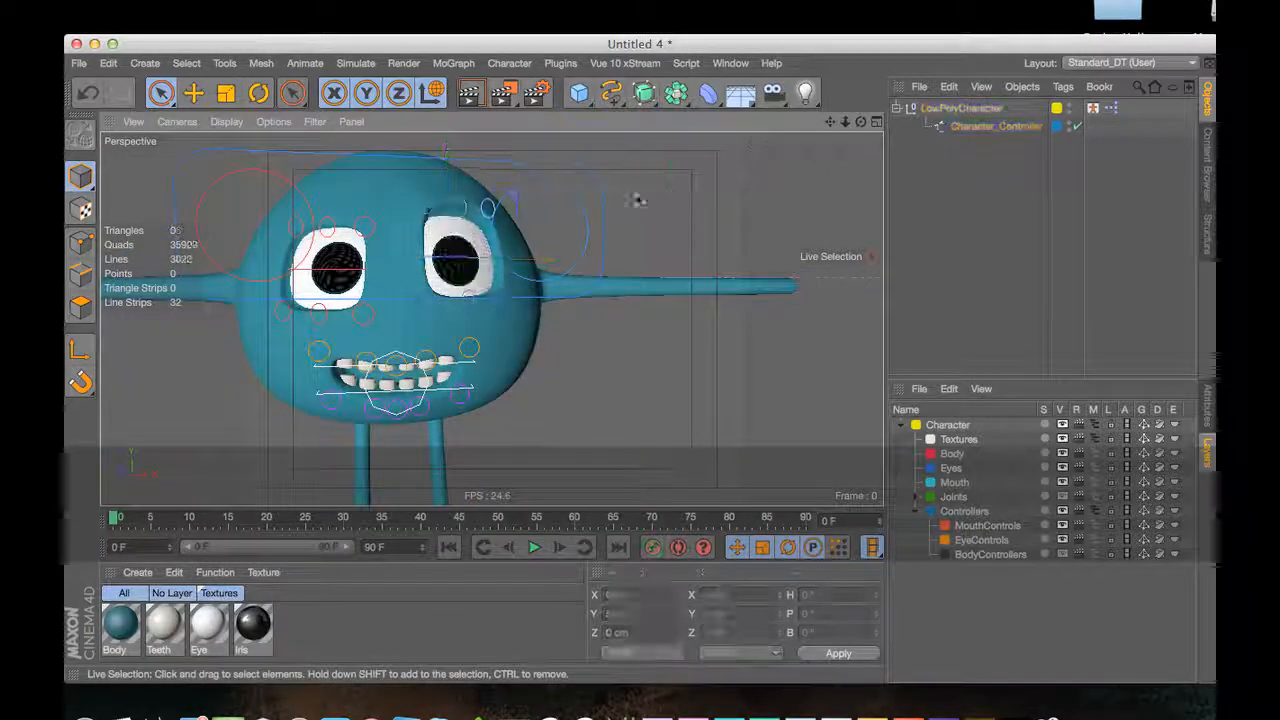
Select the three controllers below the left eye together and shift them vertically to test the lower eyelid
left_click(464, 316, "super")
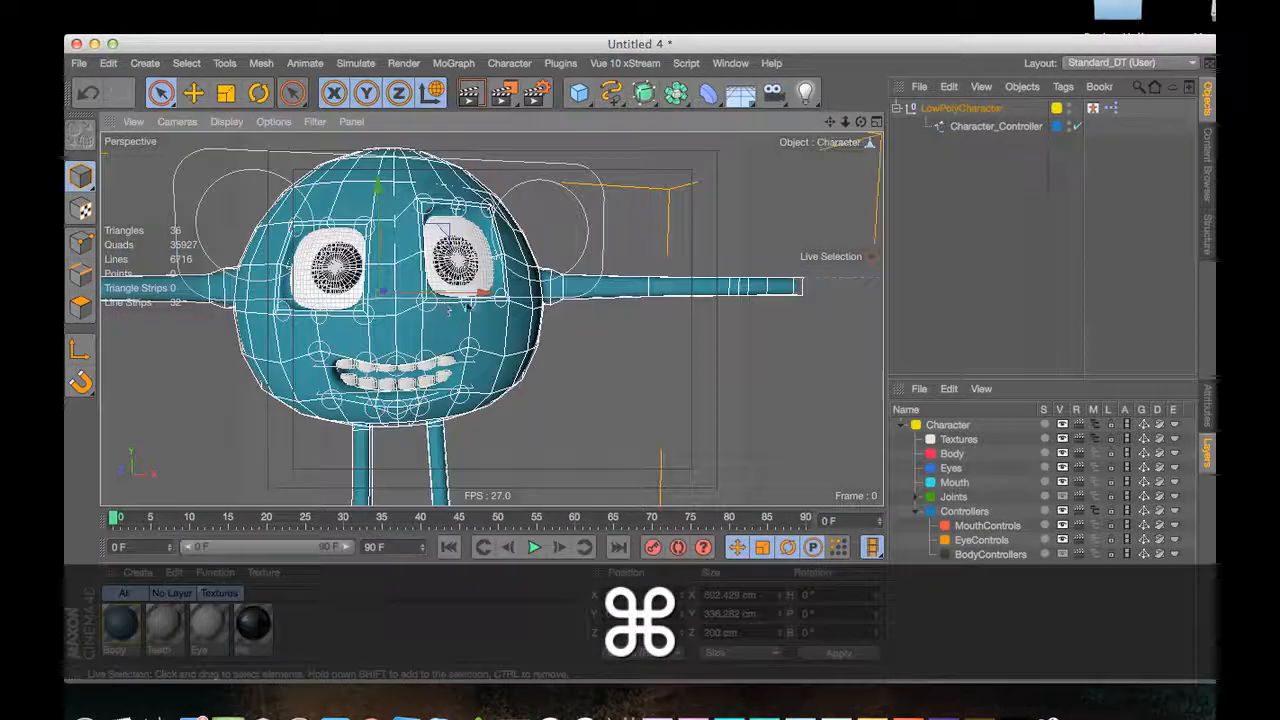
key("3")
left_click_drag(460, 321, 434, 322)
key("2")
left_click(433, 314)
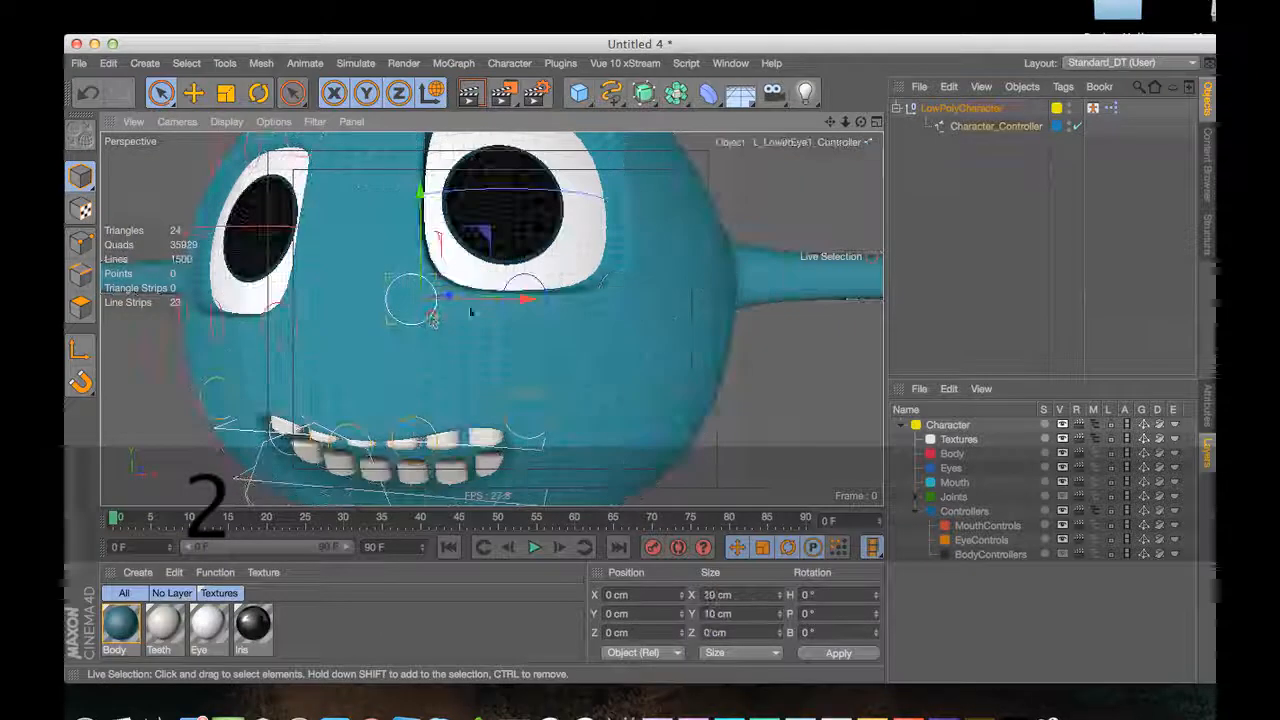
left_click(509, 318, "shift")
left_click(628, 318, "shift")
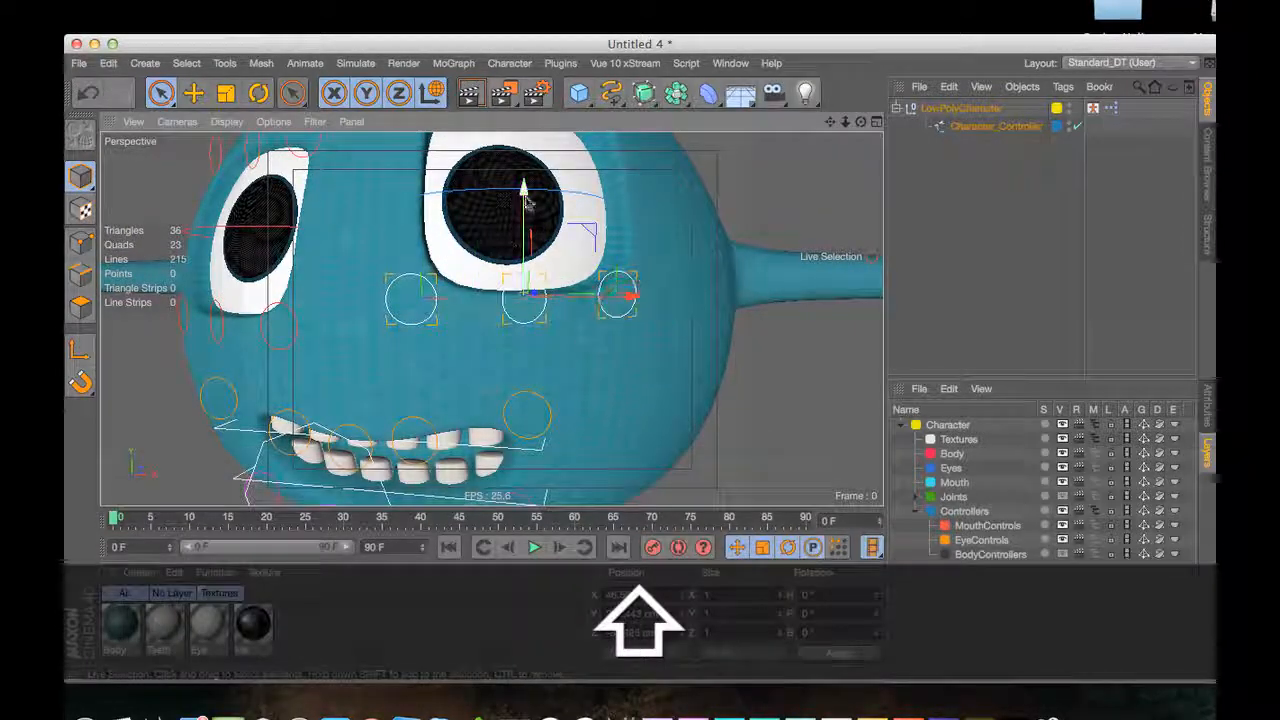
left_click_drag(526, 228, 526, 226)
key("3")
mouse_move(526, 226)
left_mouse_down()
mouse_move(457, 260)
mouse_move(513, 245)
mouse_move(493, 295)
mouse_move(513, 248)
left_mouse_up()
key("2")
key("1")
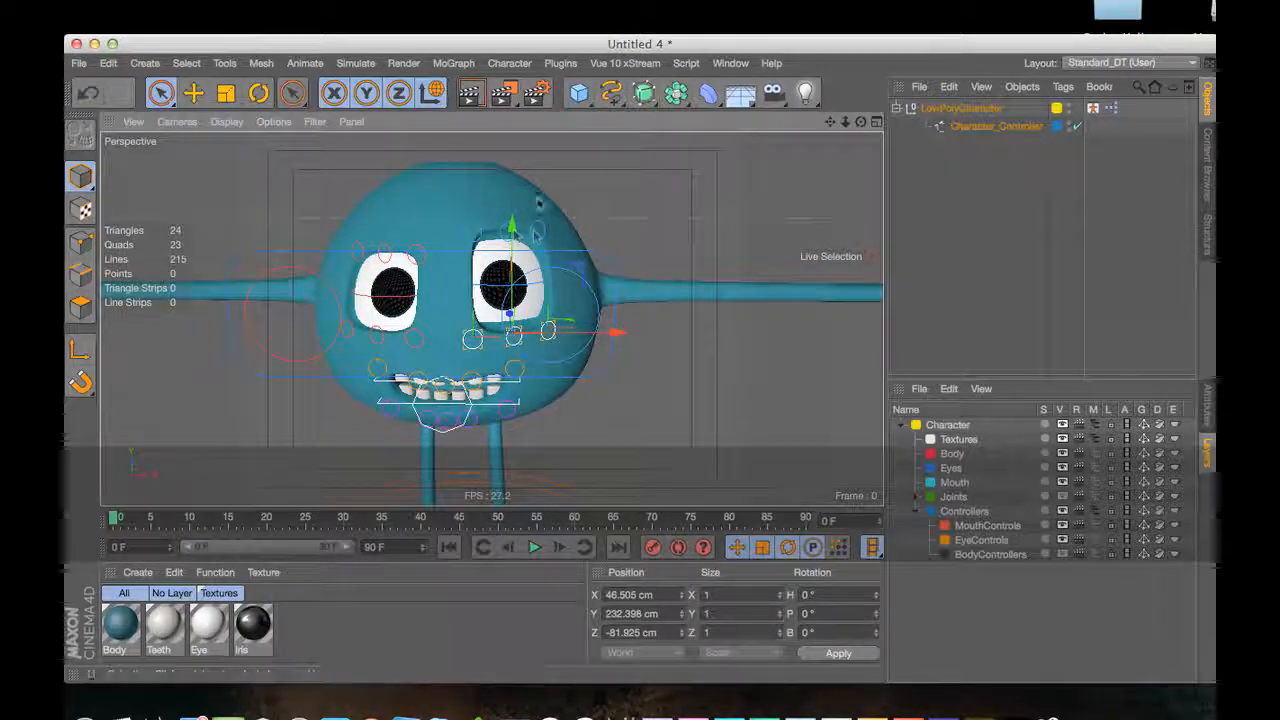
Undo the moves of the left eye controller and of the controllers above and below the left eye
key("super+z")
key("super+z")
key("super+z")
key("super+z")
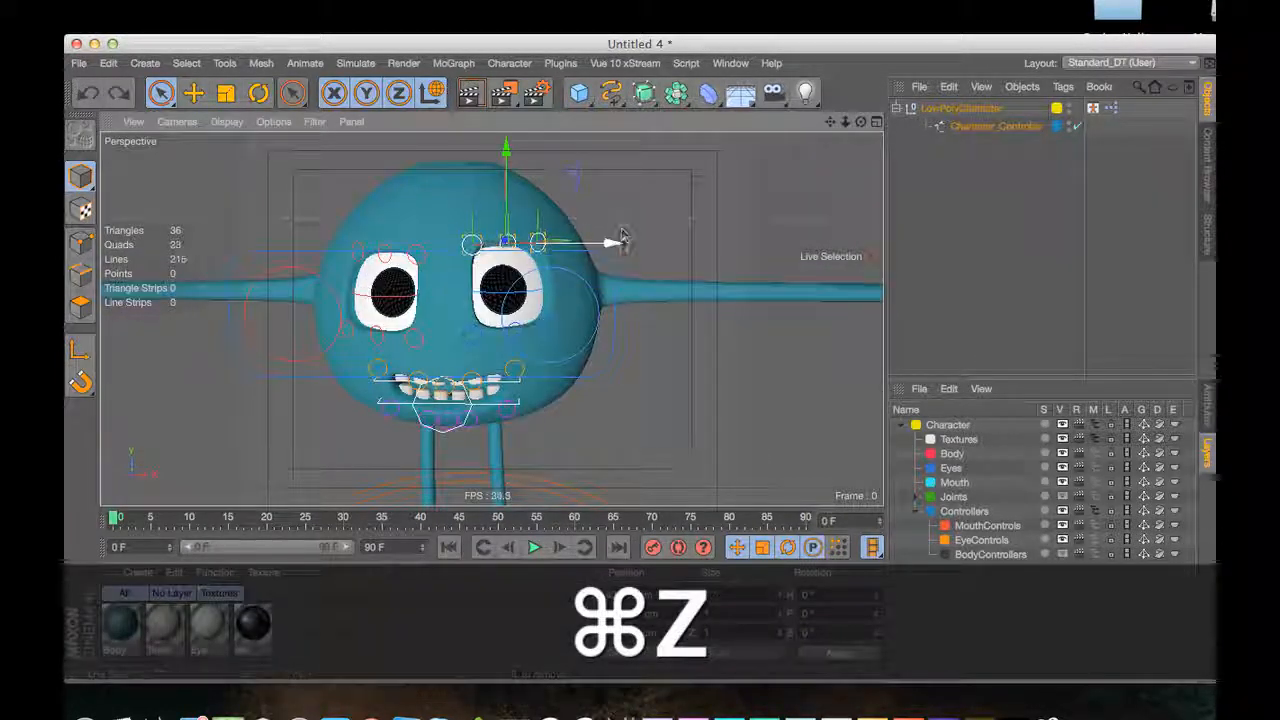
key("super+z")
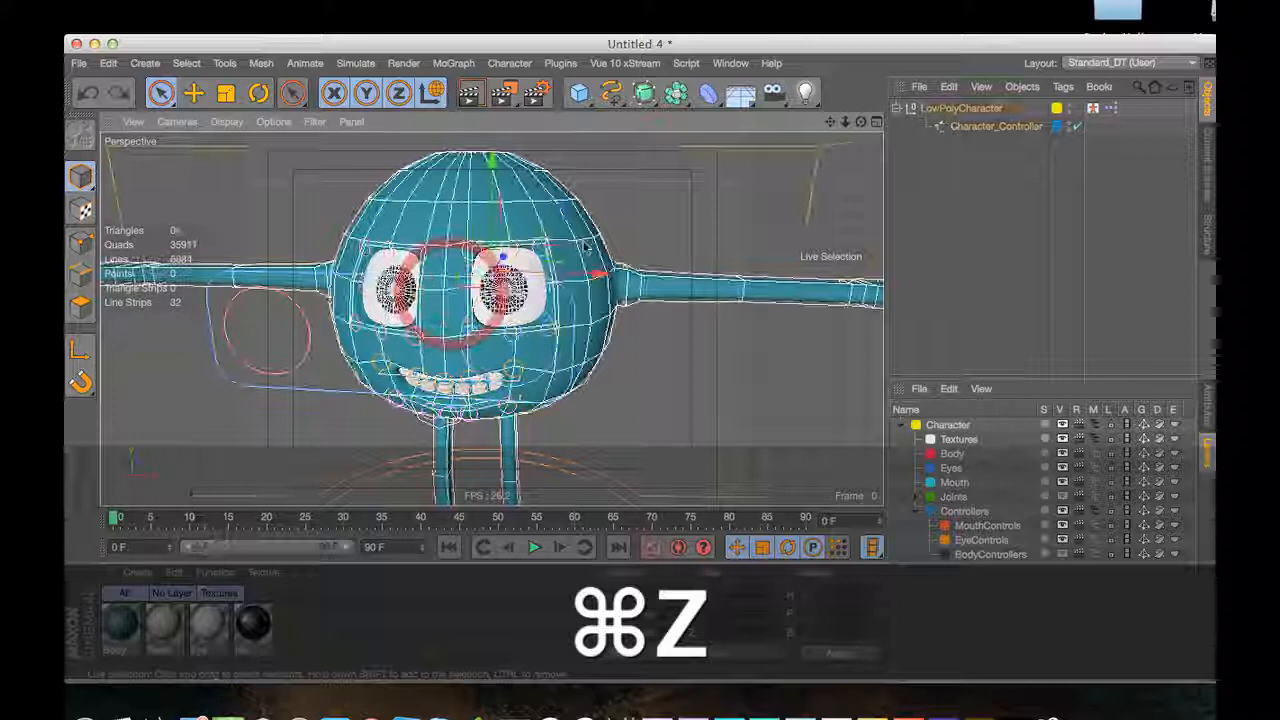
key("super+z")
key("super+z")
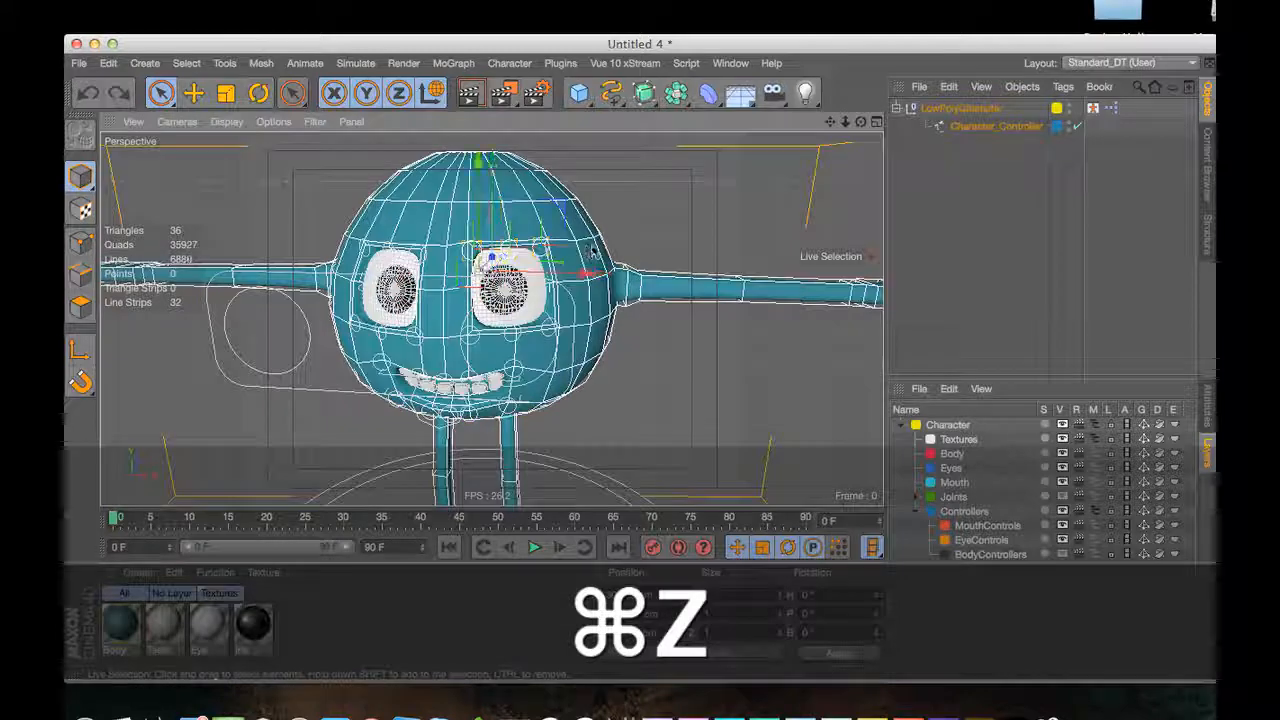
key("super+z")
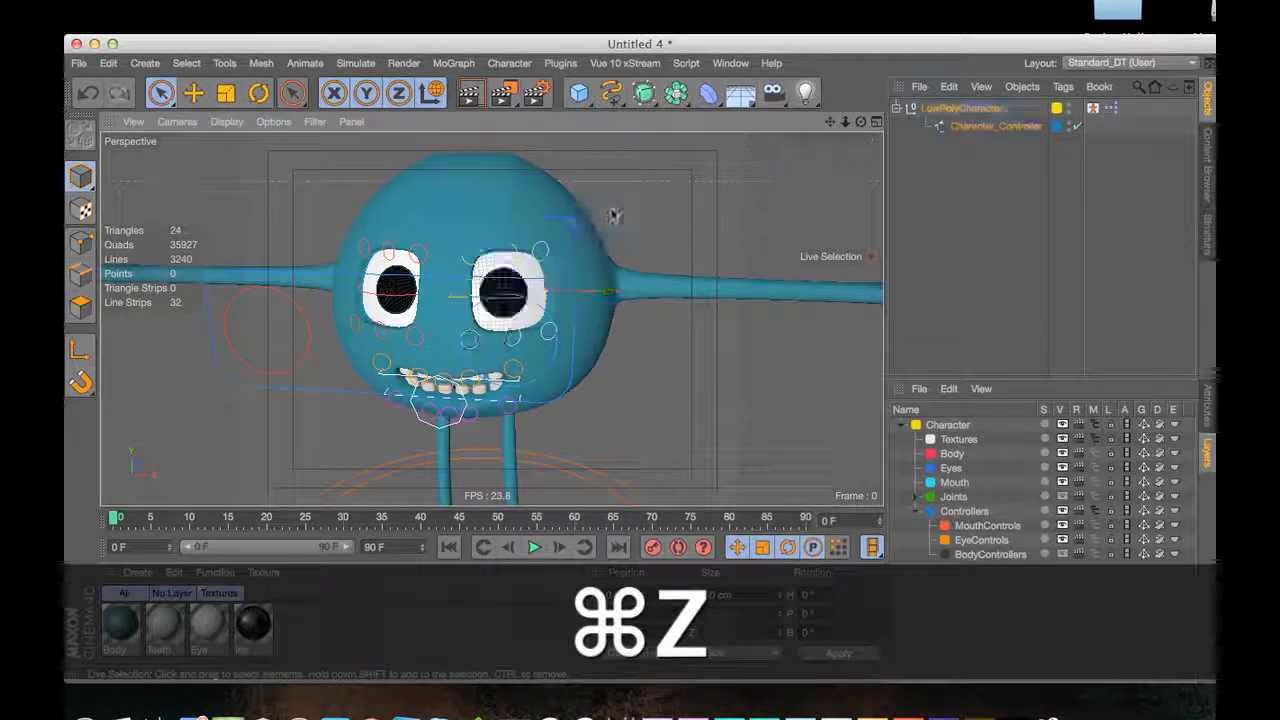
Try R_LowerEye1_Controller below the right eye and undo the changes made with it
key("3")
left_click_drag(614, 215, 655, 260)
left_click(437, 255)
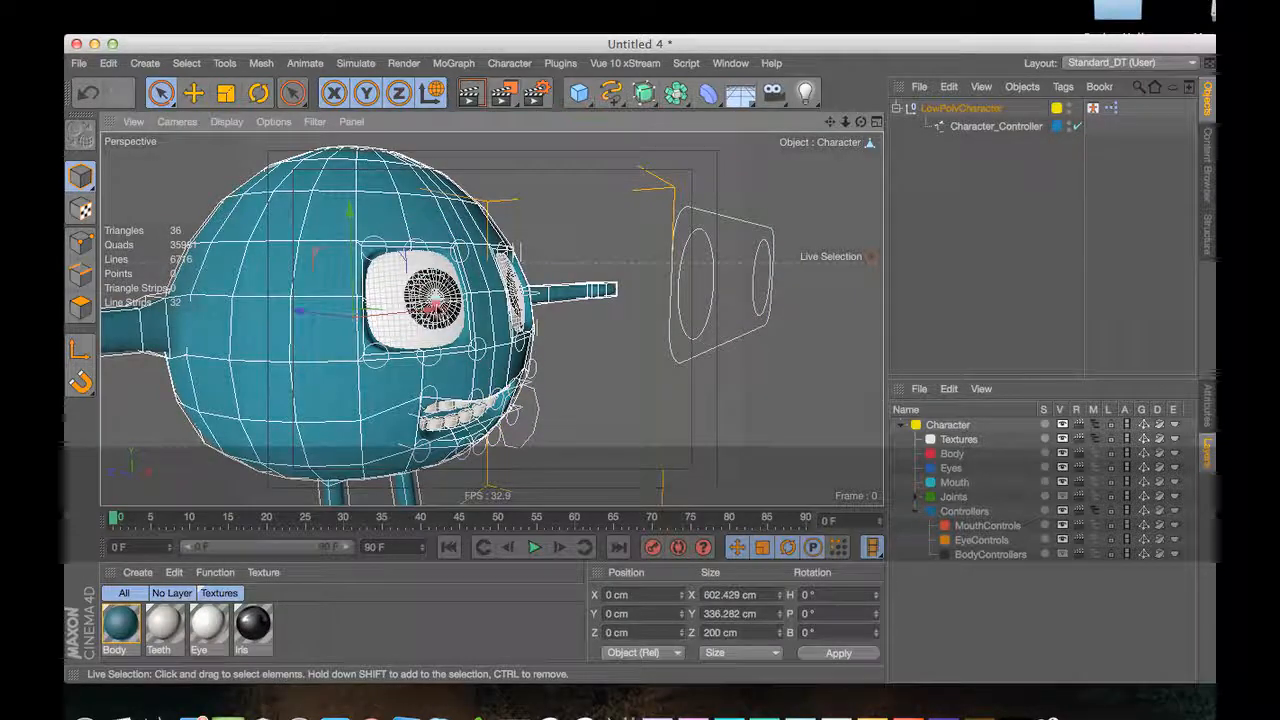
left_click(484, 346)
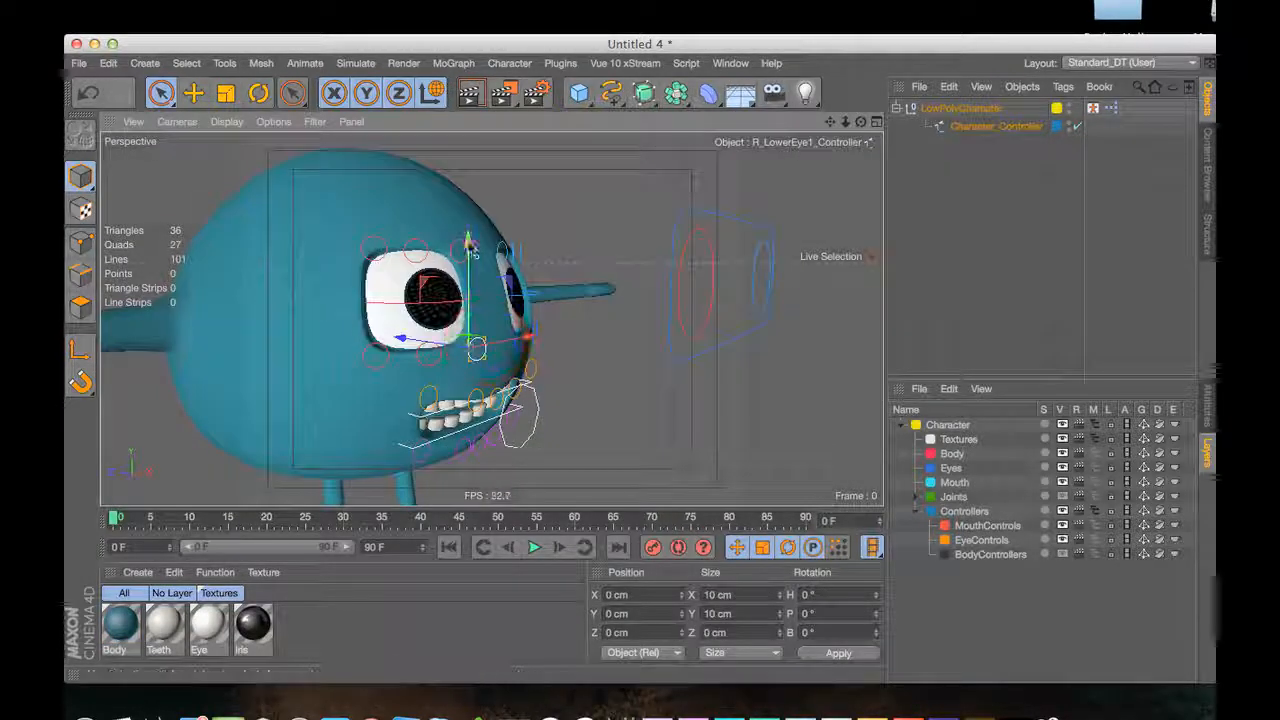
key("super+z")
key("super+z")
key("super+z")
key("super+z")
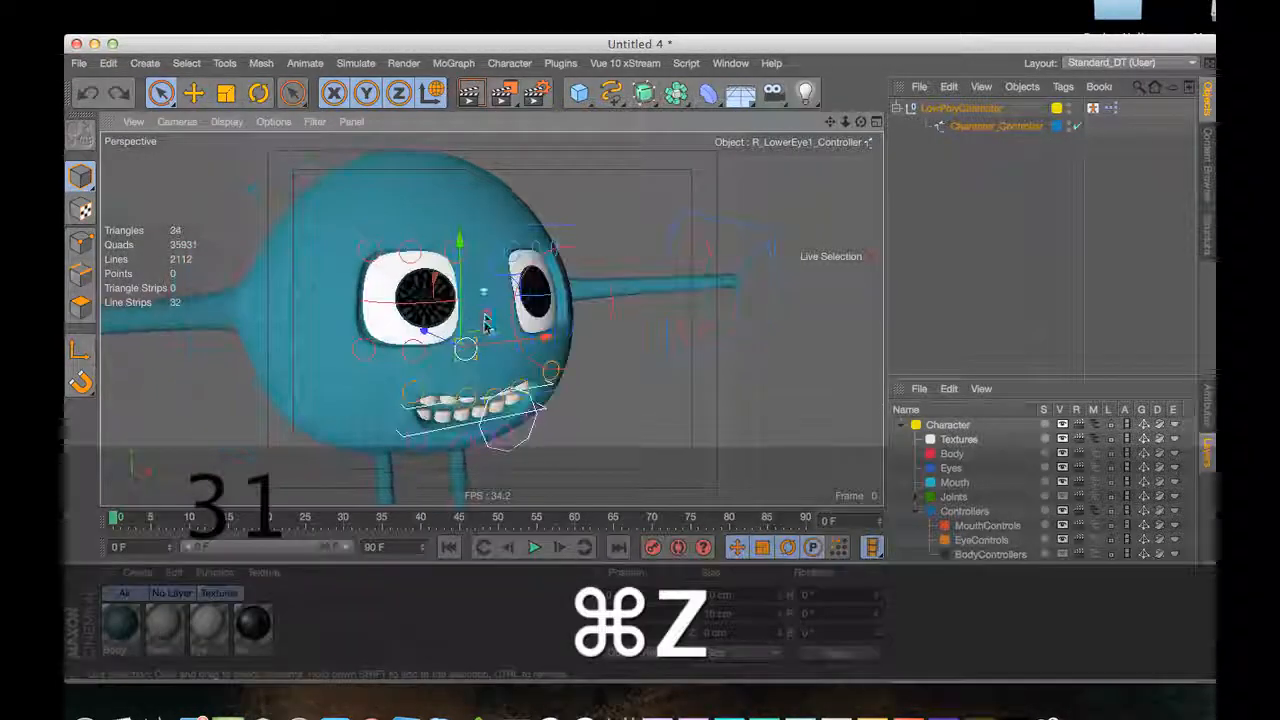
key("super+z")
key("super+z")
key("super+z")
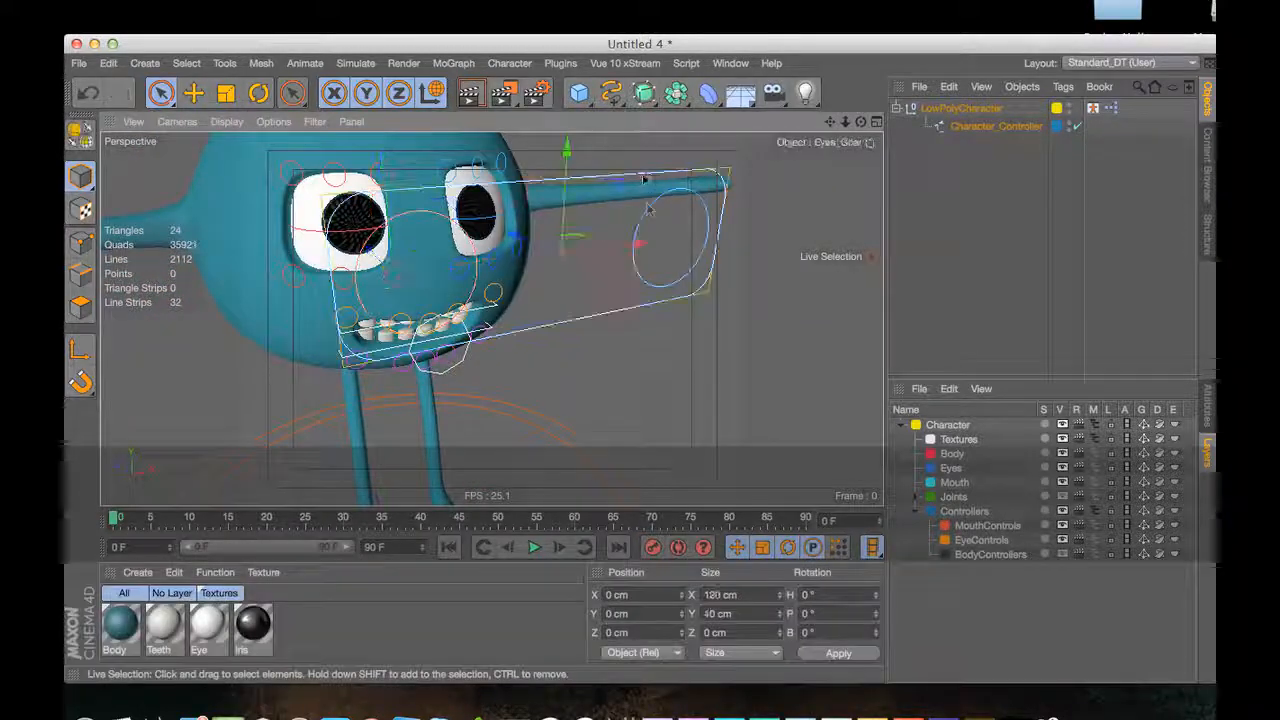
Move the Eyes_Goal controller to test the gaze of both eyes and undo the move
left_click_drag(623, 186, 698, 213)
key("super+z")
key("super+z")
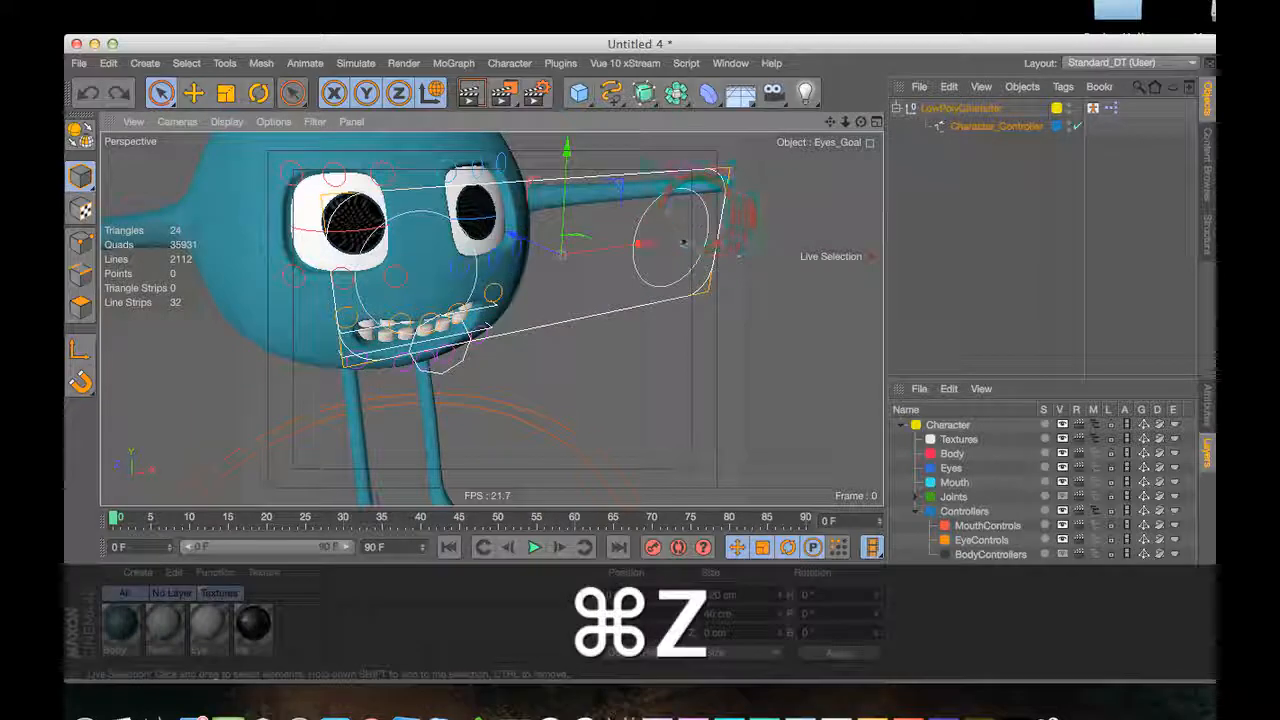
key("3")
left_click_drag(490, 251, 607, 175)
key("1")
key("2")
key("super+z")
Select L_Eye_Goal and R_Eye_Goal together, move them about 70 cm sideways, and undo the move
left_click(603, 268)
left_click(594, 217)
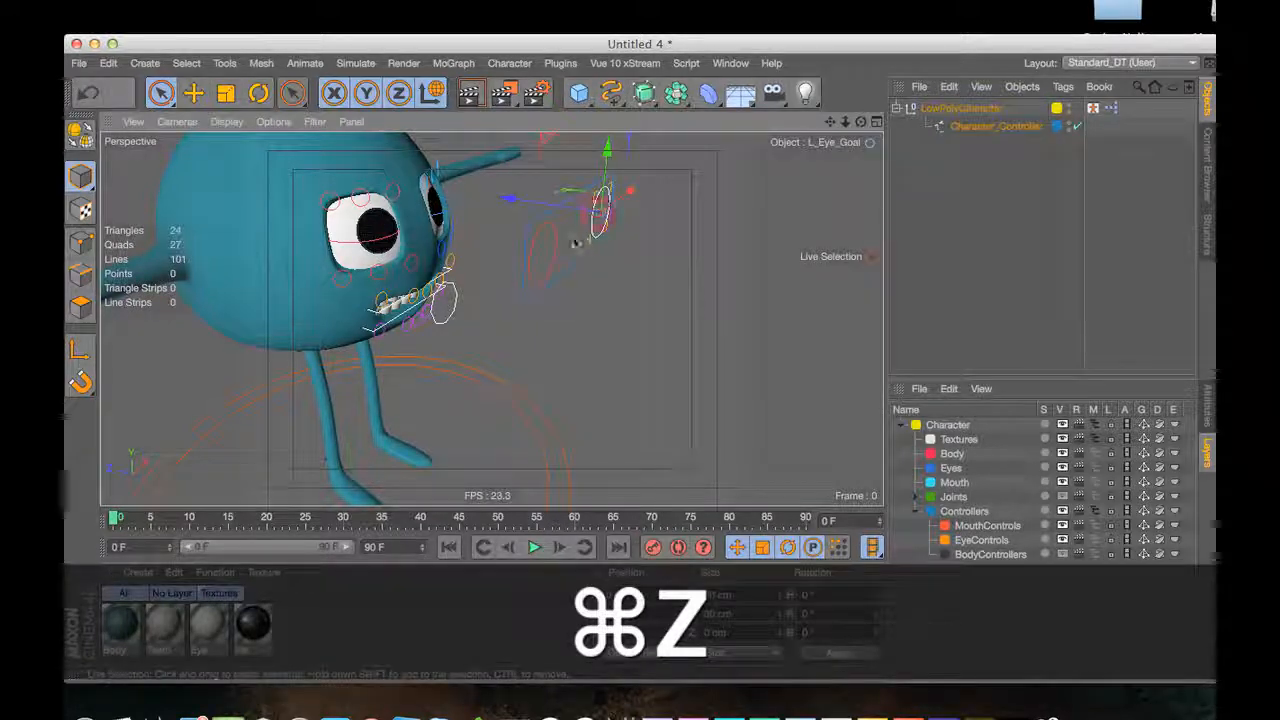
left_click(556, 248, "shift")
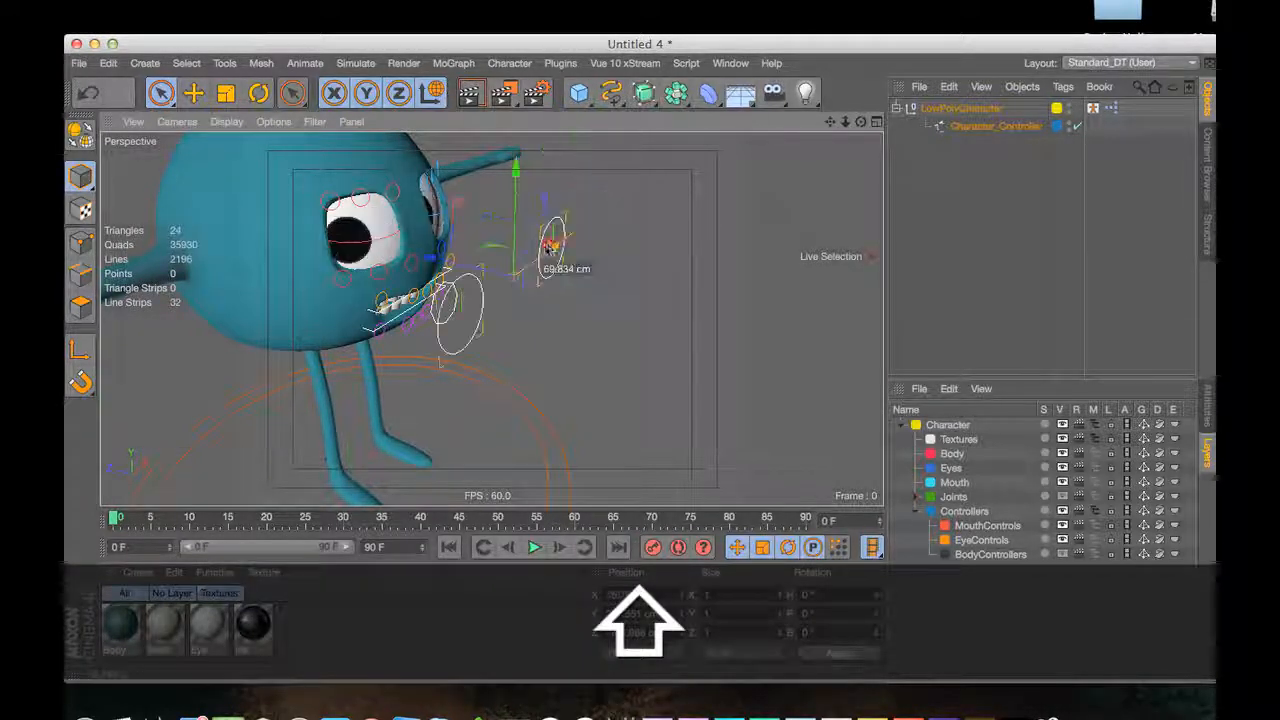
left_click_drag(549, 248, 510, 228)
key("super+z")
Reselect both eye goals in front of the face and move them sideways along the X axis
key("3")
left_click_drag(565, 249, 641, 248)
key("3")
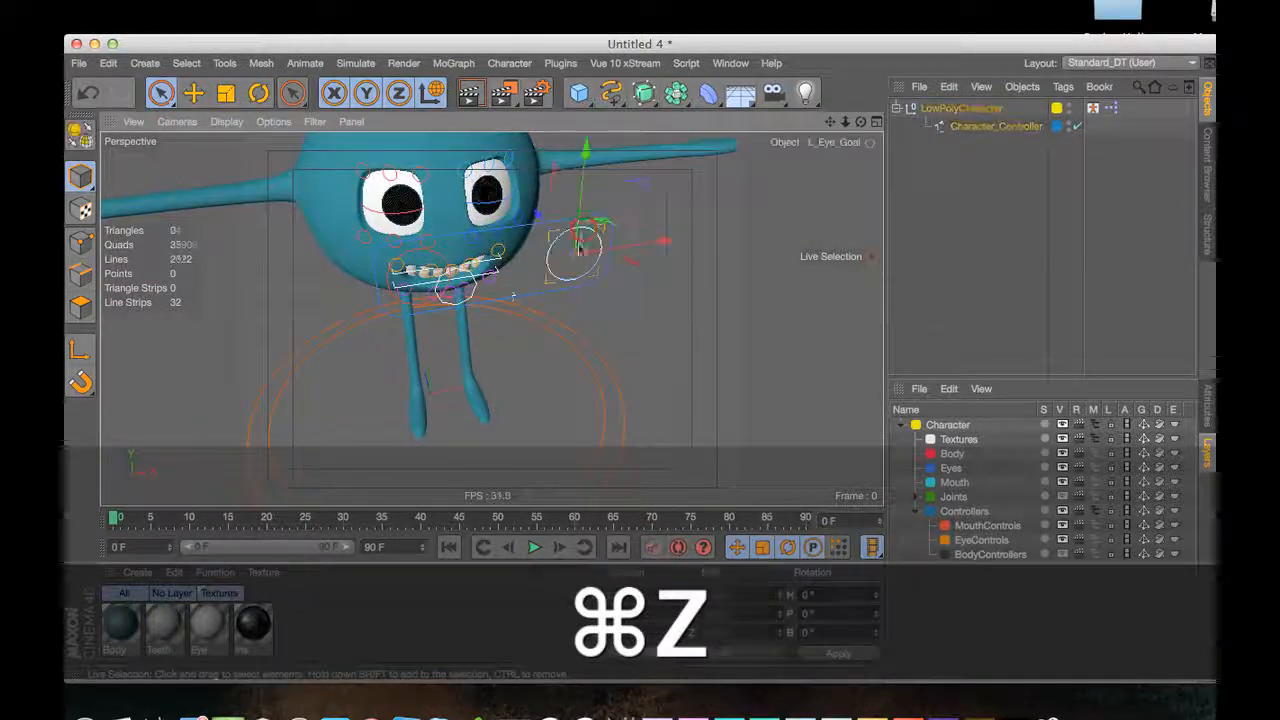
key("3")
left_click_drag(513, 296, 367, 280)
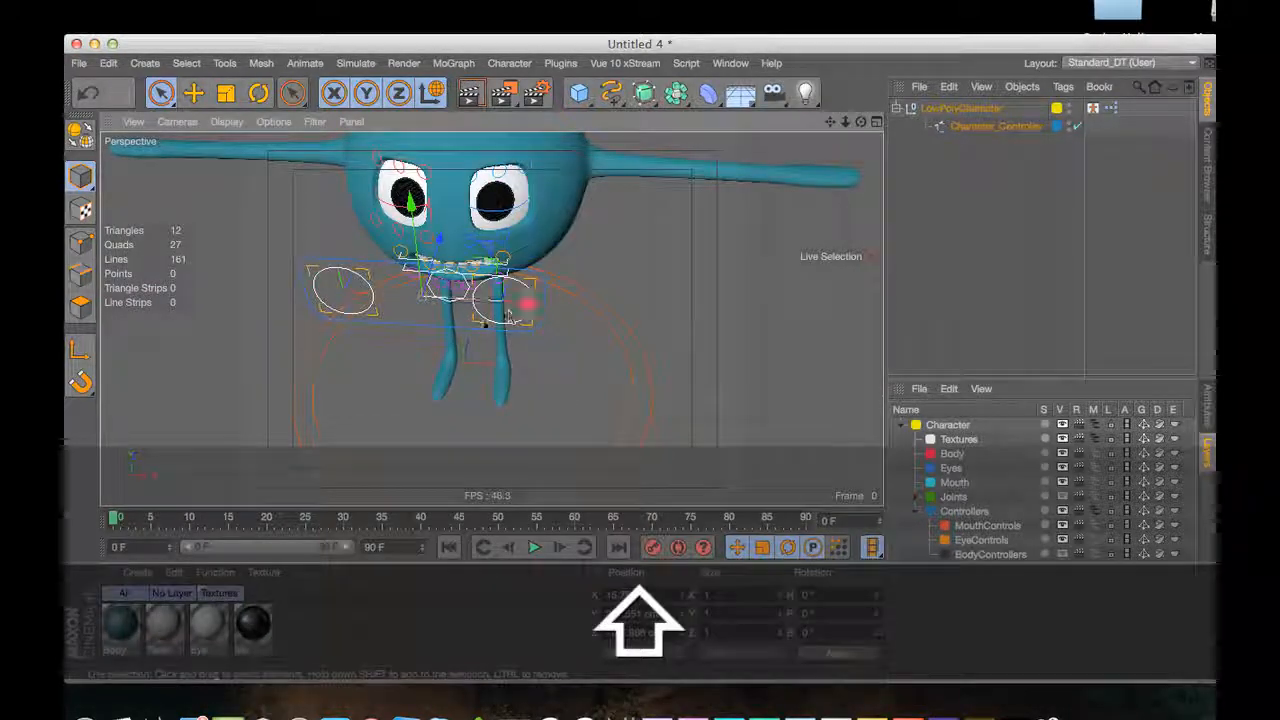
left_click_drag(602, 309, 541, 312)
Select only R_Eye_Goal and shift it along the X axis to turn the right eye independently
left_click(443, 300)
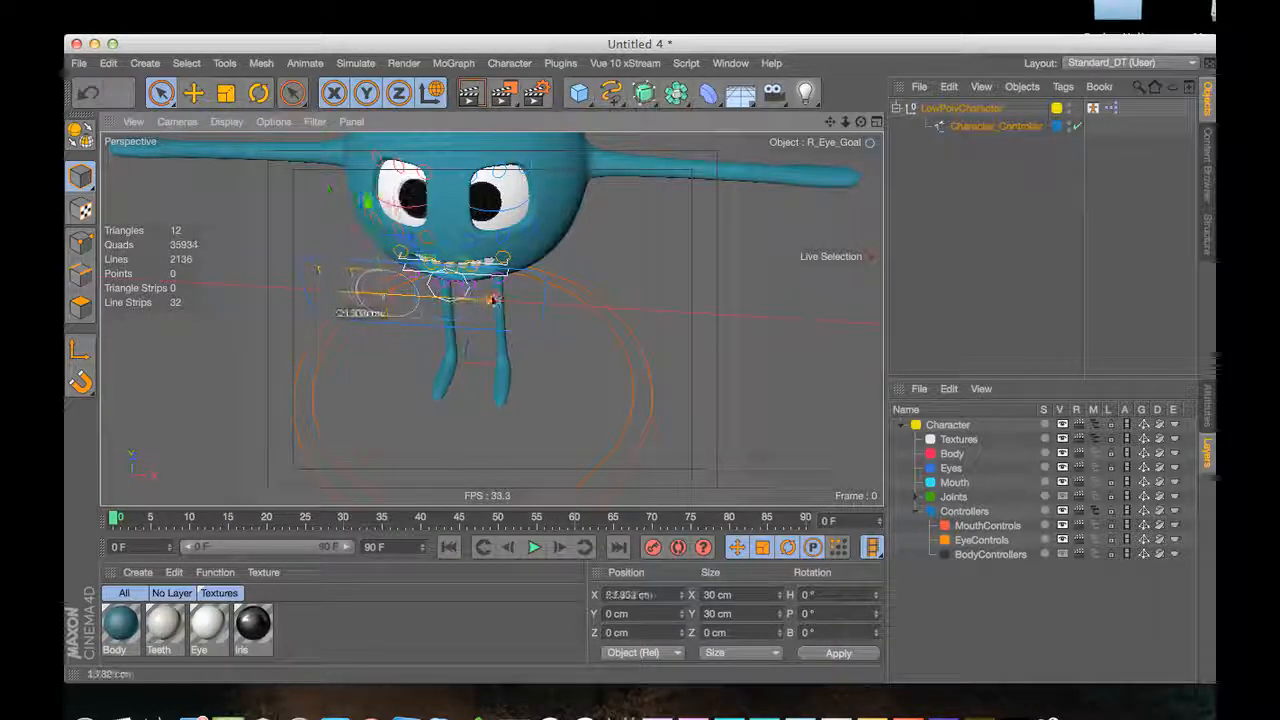
key("3")
left_click_drag(480, 305, 464, 317)
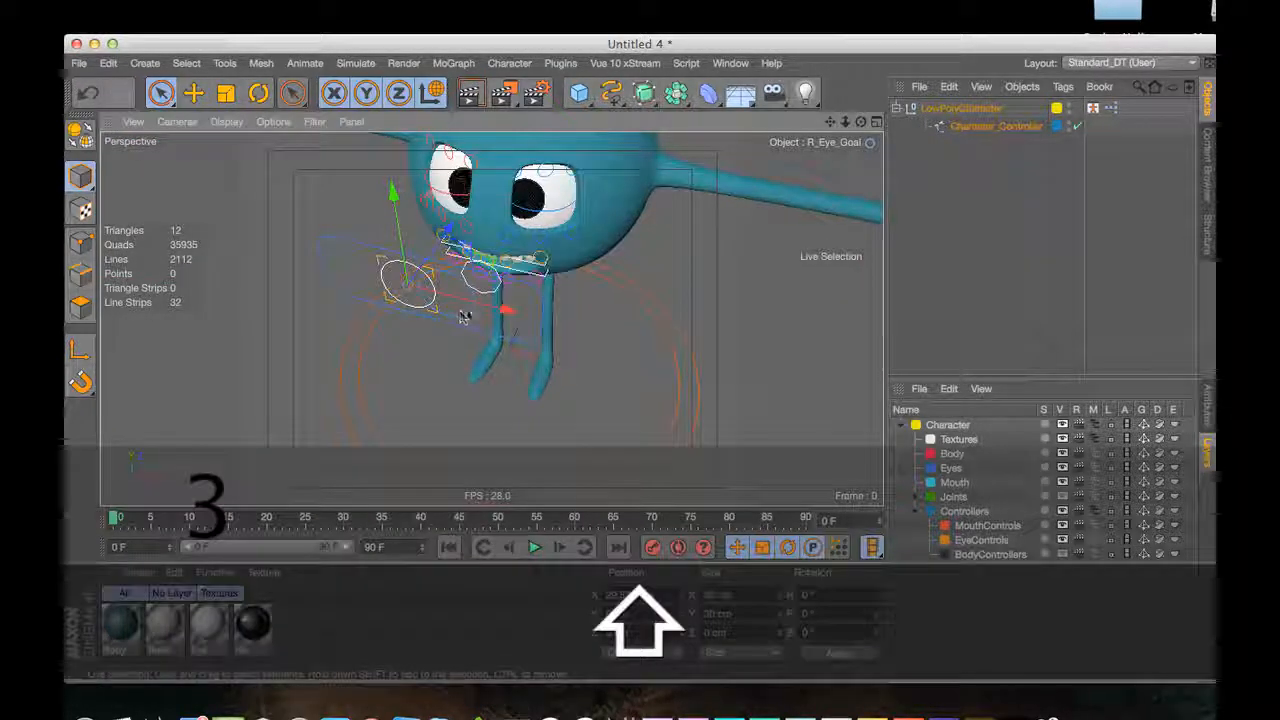
Select Eyes_Goal and lower it to a Y position of about -52 cm
left_click(372, 250)
left_click_drag(414, 196, 422, 322)
key("3")
left_click_drag(476, 240, 497, 146)
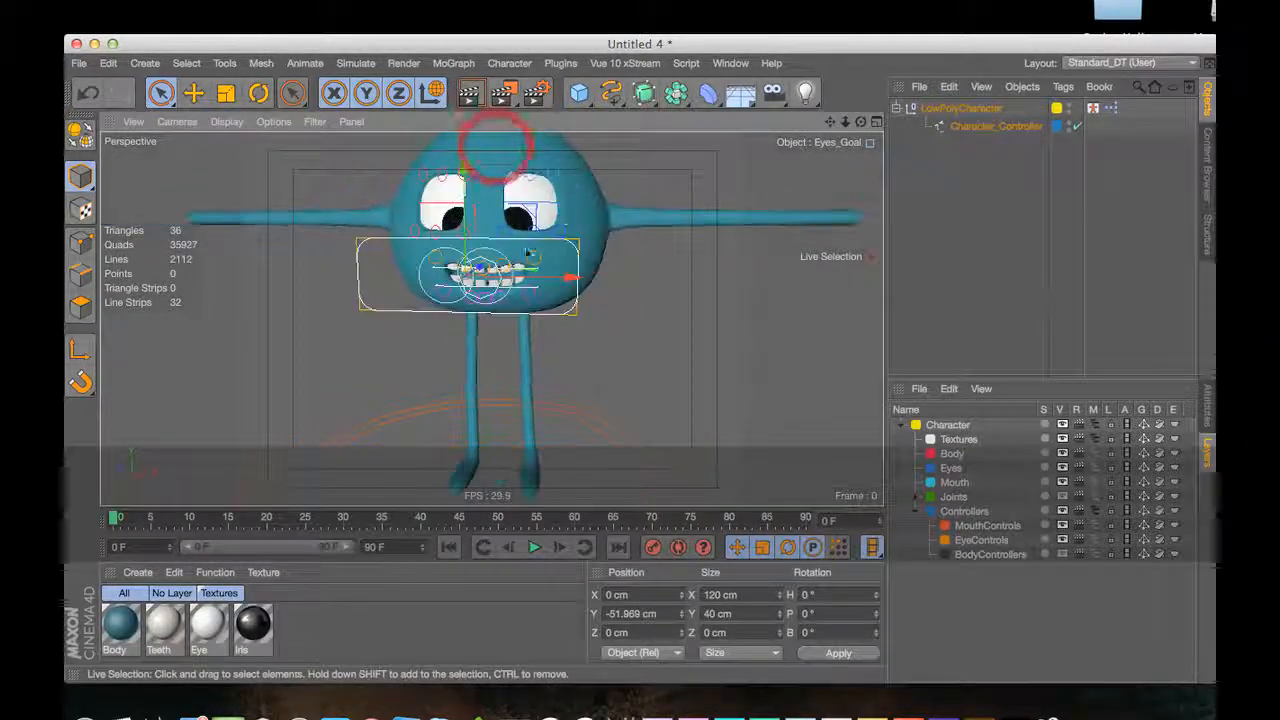
Select only L_Eye_Goal and move it upward and outward from the face
left_click_drag(537, 279, 486, 290)
left_click(405, 291)
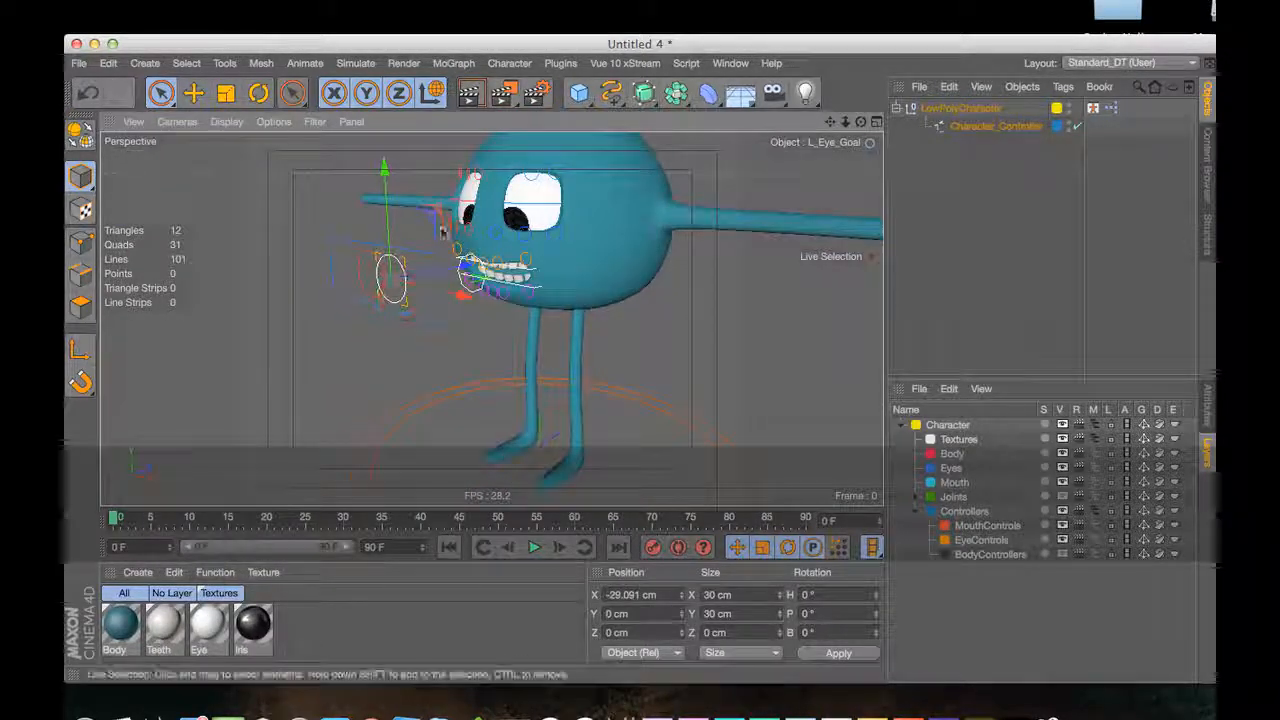
left_click_drag(440, 213, 506, 142)
key("3")
Select only R_Eye_Goal and move it outward, away from the left goal
left_click_drag(396, 288, 449, 300)
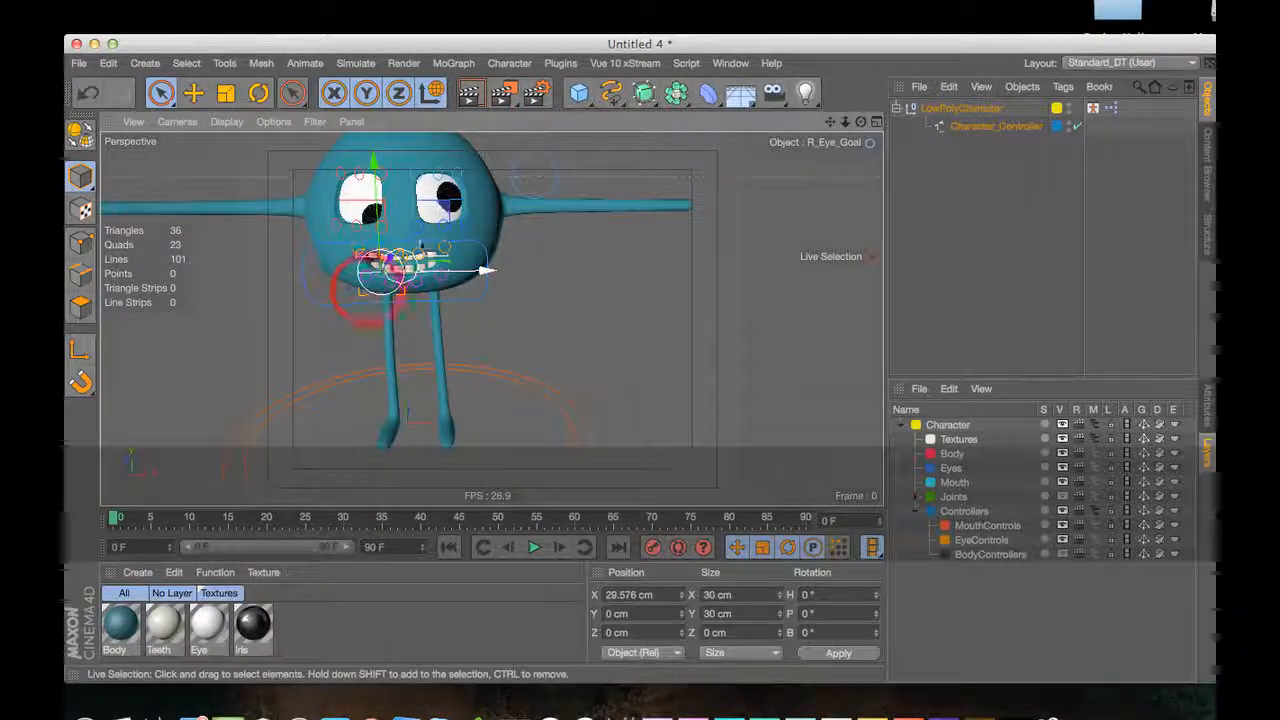
left_click_drag(445, 208, 347, 213)
key("3")
left_click_drag(452, 284, 403, 296)
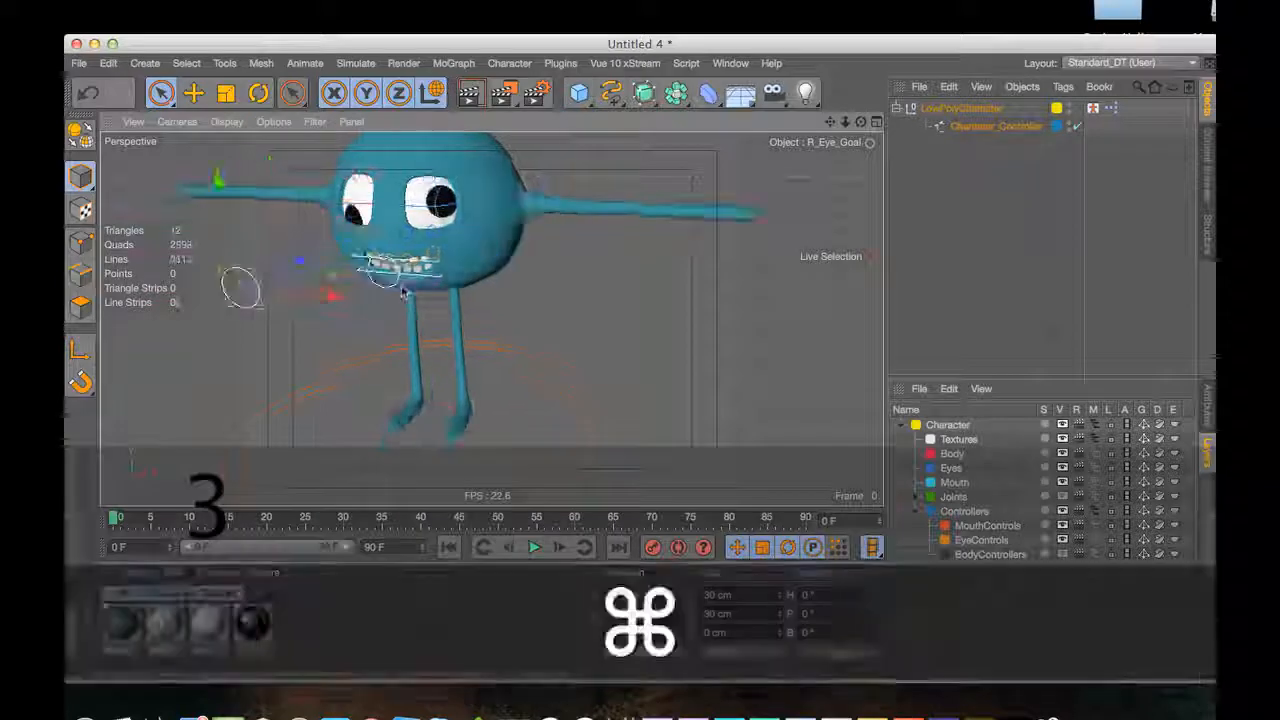
Undo the moves of the individual eye goals and of Eyes_Goal
key("super+z")
key("super+z")
key("super+z")
key("super+z")
key("super+z")
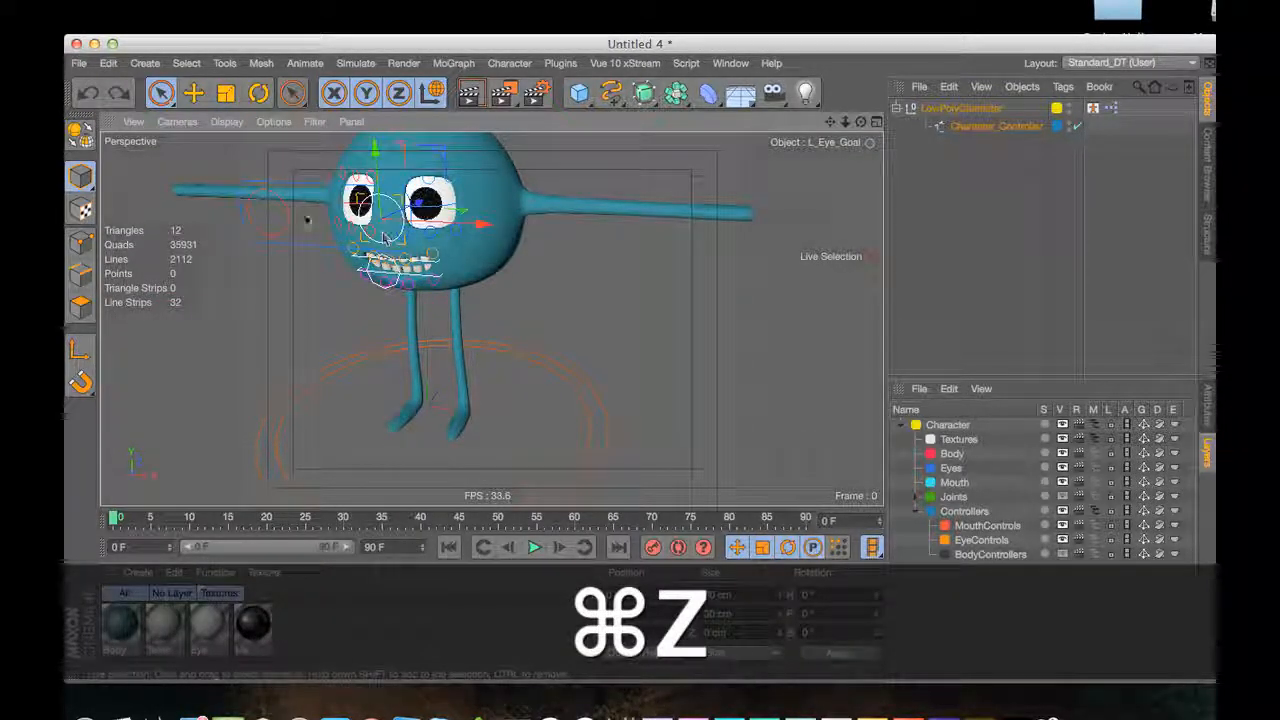
Select L_Eye_Goal and R_Eye_Goal together and set their circle radius to 5 cm to shrink the irises
left_click(291, 214, "shift")
key("3")
mouse_move(293, 218)
left_mouse_down()
mouse_move(337, 229)
mouse_move(280, 218)
left_mouse_up()
key("1")
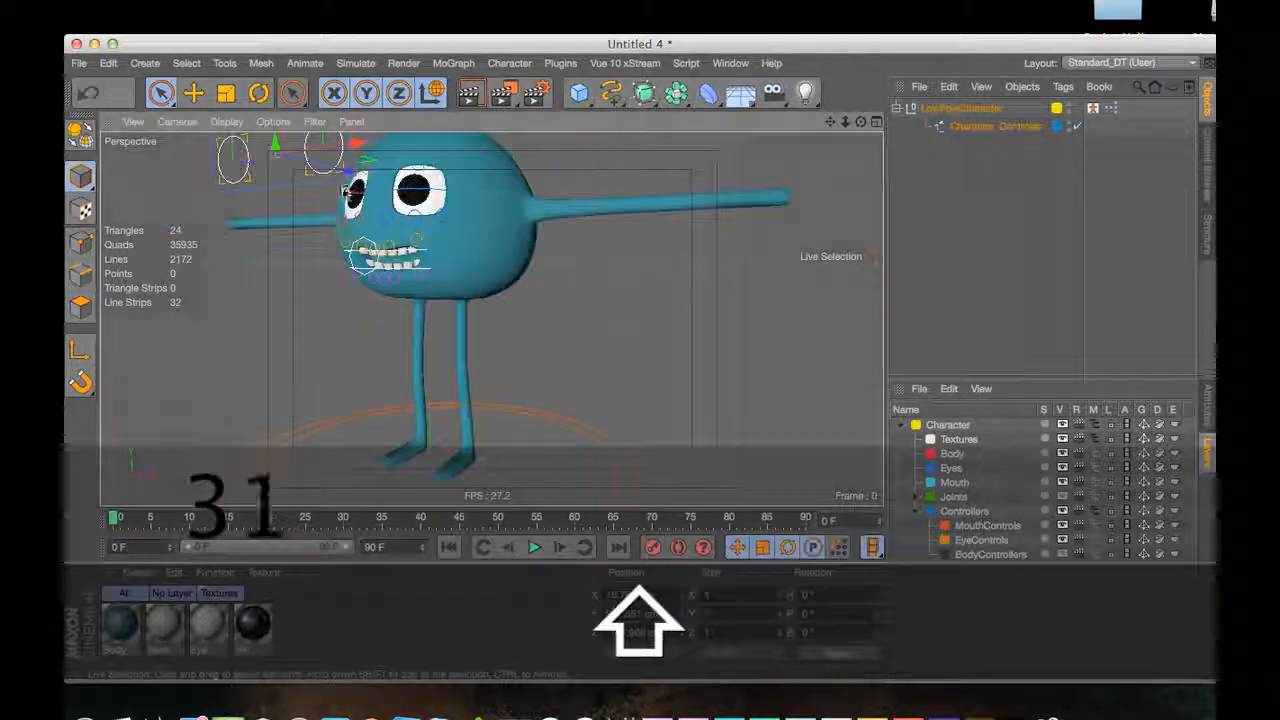
left_click_drag(706, 214, 723, 260)
left_click(1208, 400)
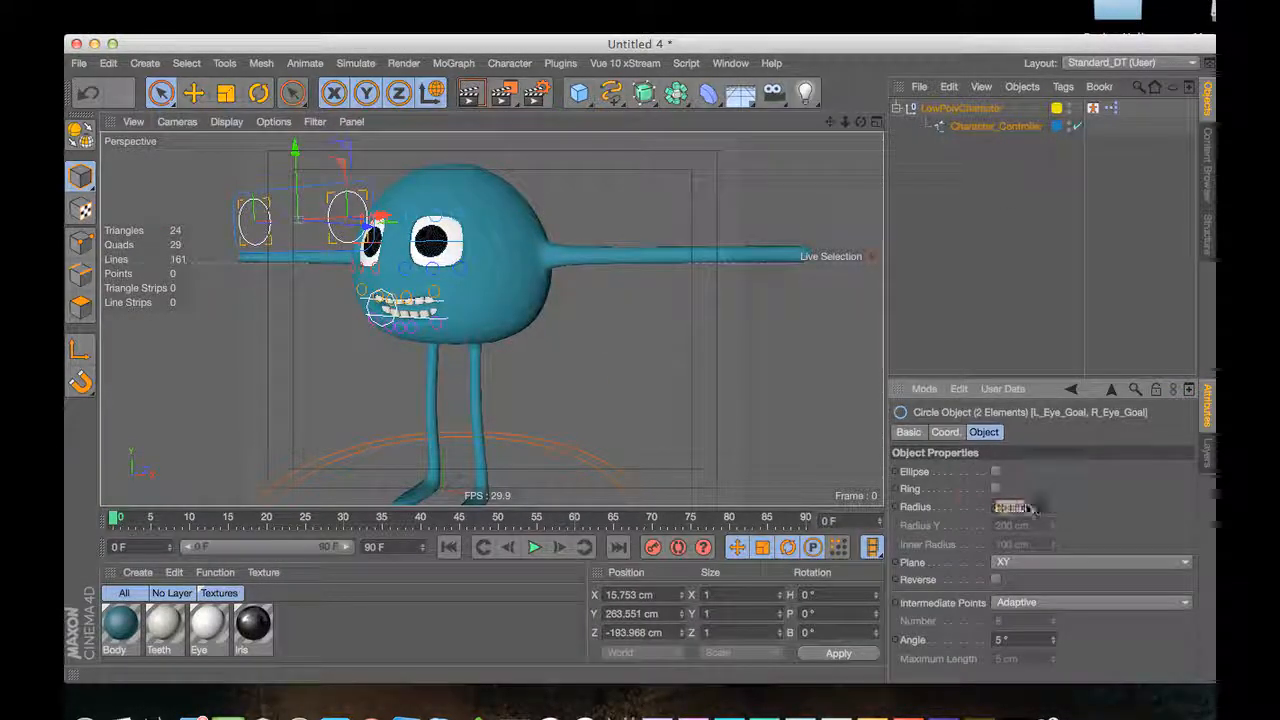
type("5")
Check the LowPolyCharacter controls, reselect both eye goals, and reduce their circle radius below 5 cm
left_click(964, 107)
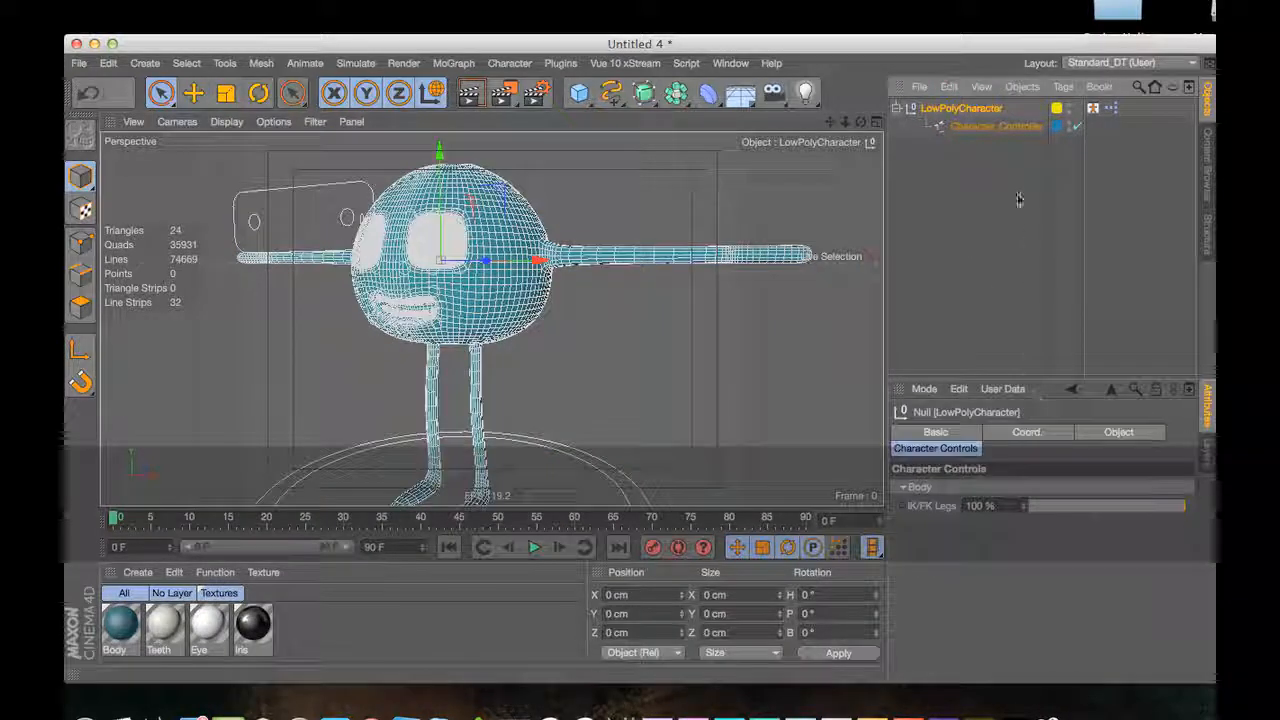
left_click(255, 219)
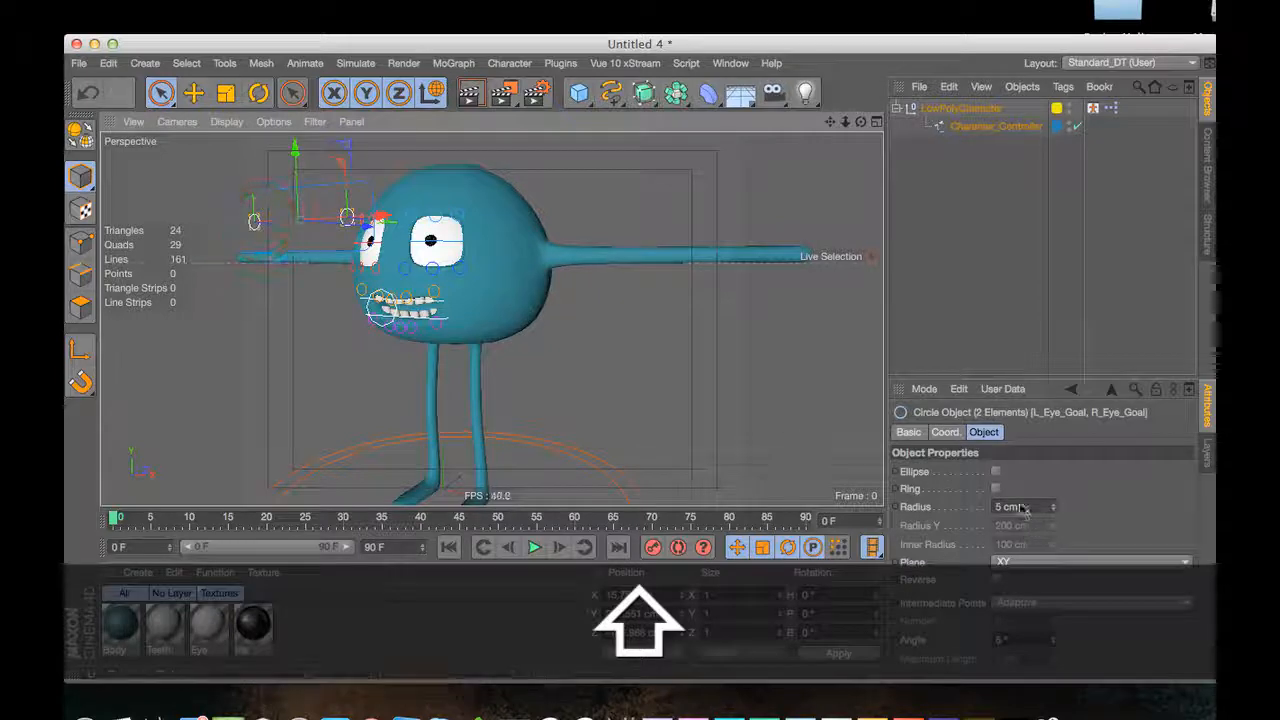
double_click(1022, 508)
type("5")
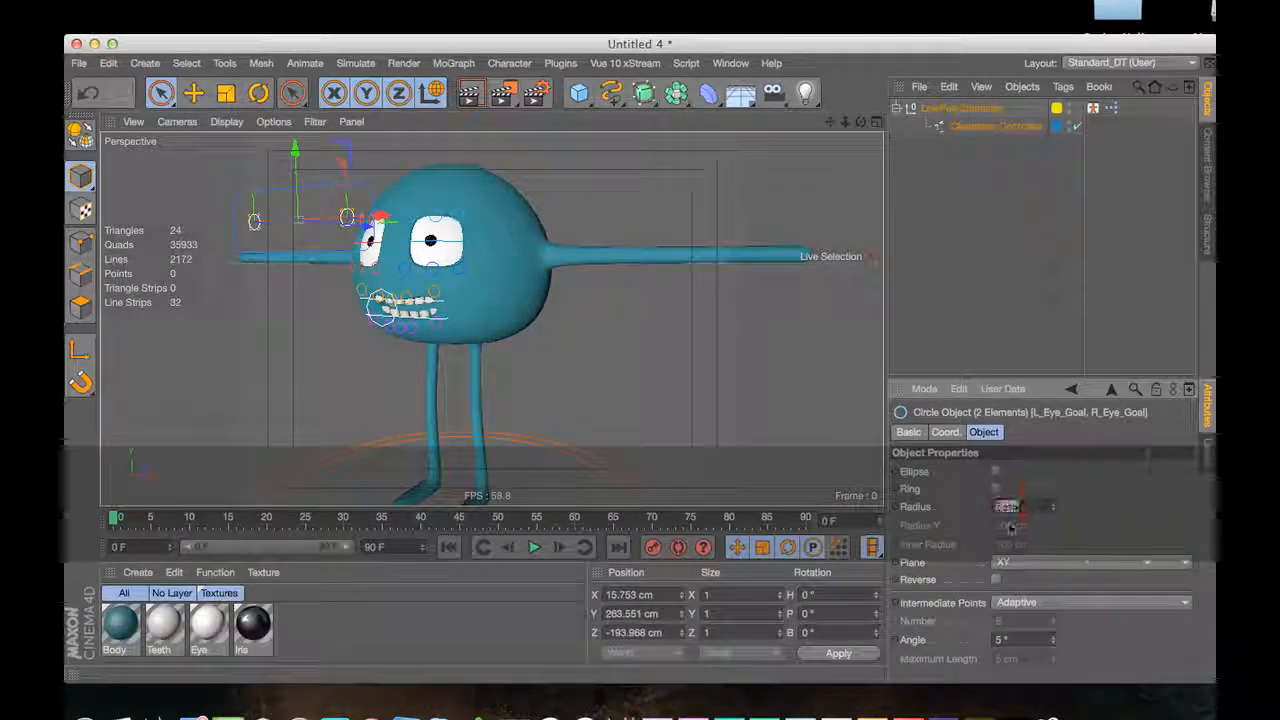
type("3")
key("2")
mouse_move(464, 275)
left_mouse_down()
mouse_move(420, 248)
mouse_move(640, 226)
mouse_move(473, 270)
left_mouse_up()
Enlarge the radius of both eye goal circles to 20 cm and reduce it to 15 cm
double_click(1020, 507)
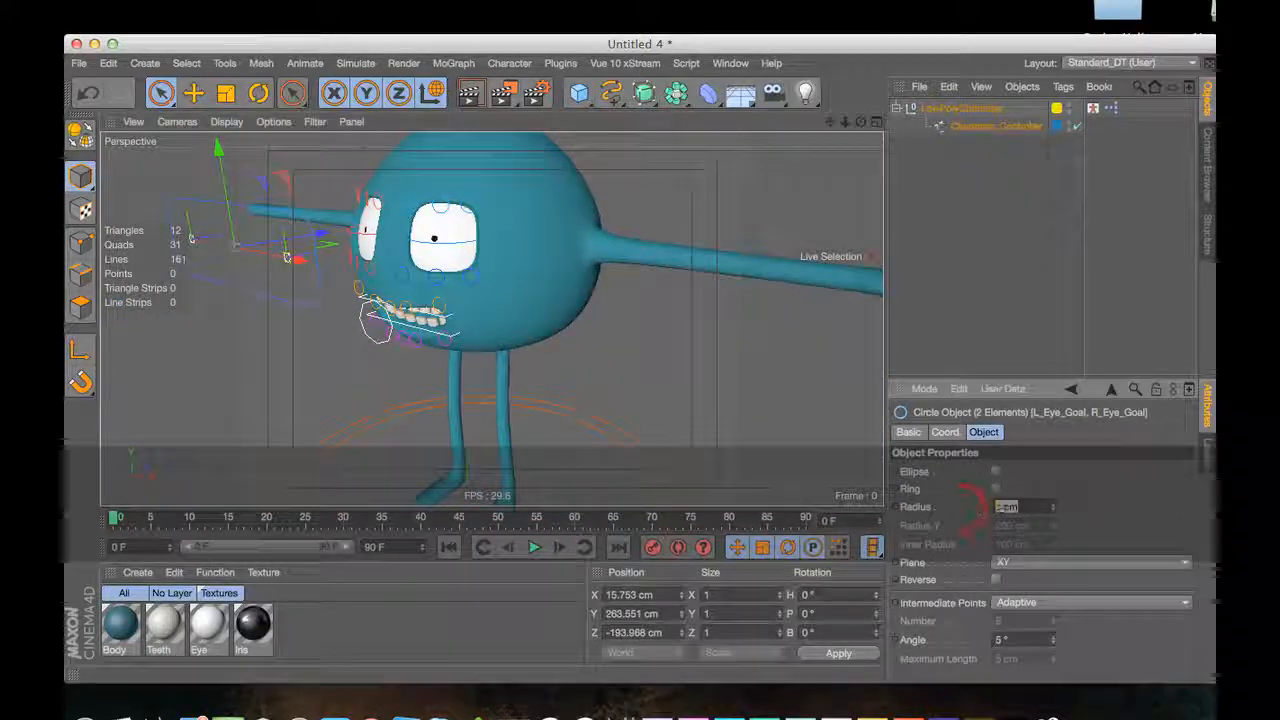
type("20")
key("Return")
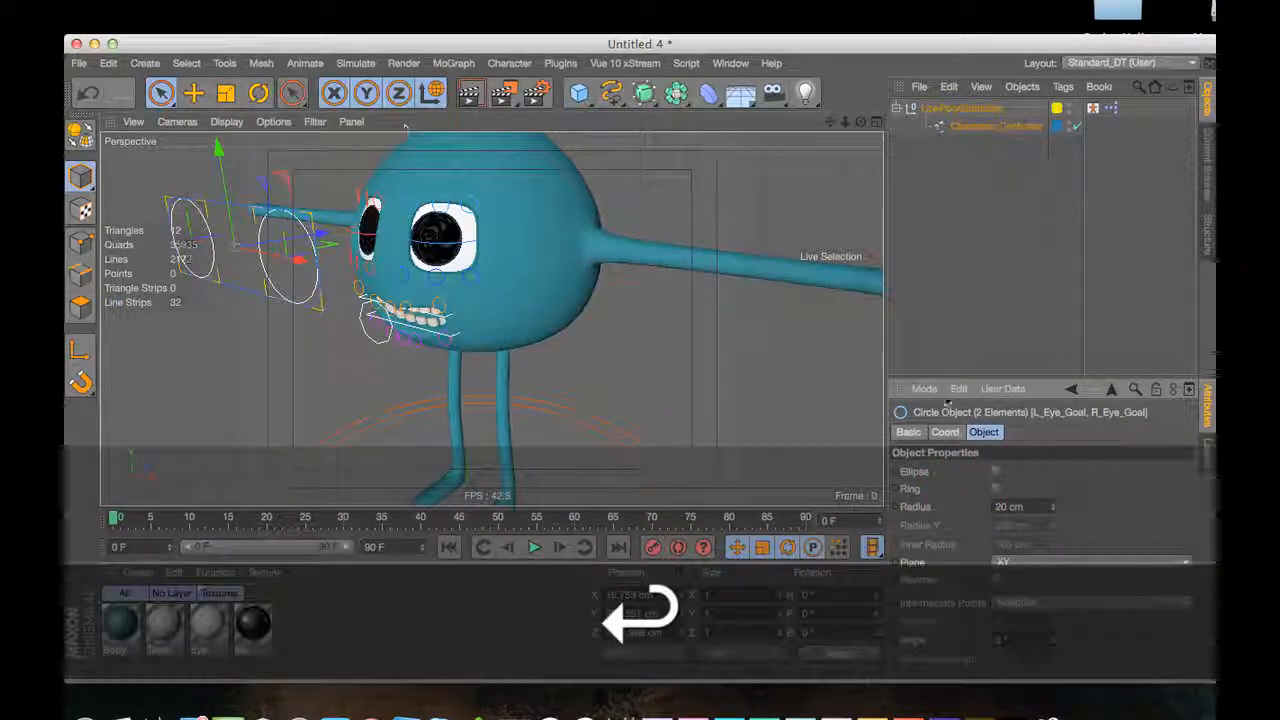
key("Return")
Set the radius of both eye goal circles to 10 cm
double_click(1044, 509)
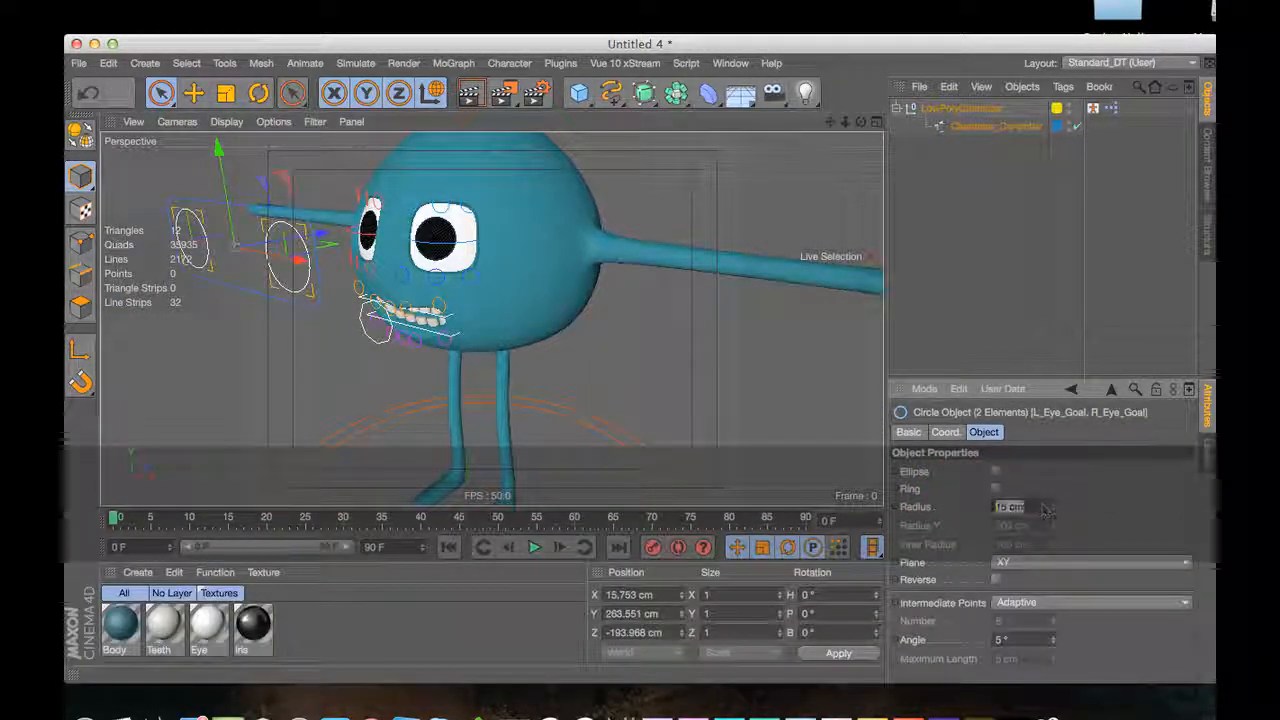
type("10")
key("Return")
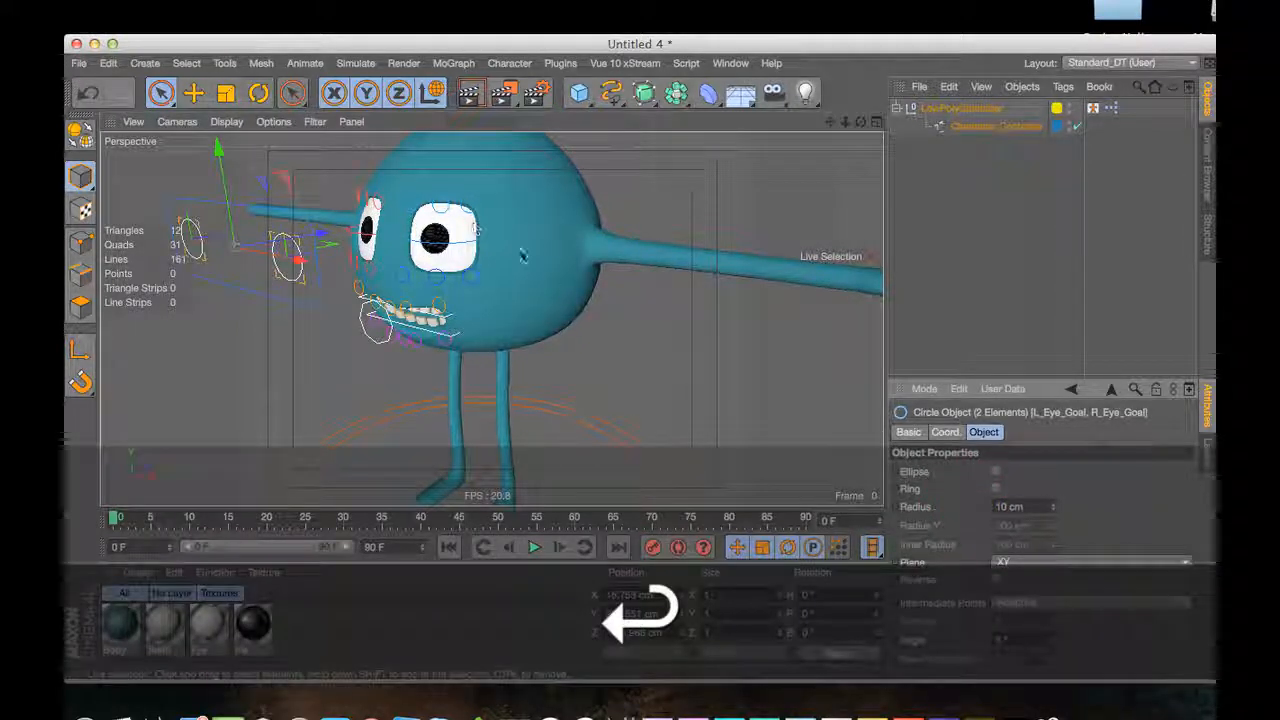
Deselect the eye goals, open the layer list, and view the whole character at an angle
key("3")
left_click_drag(394, 261, 465, 255)
left_click(611, 311)
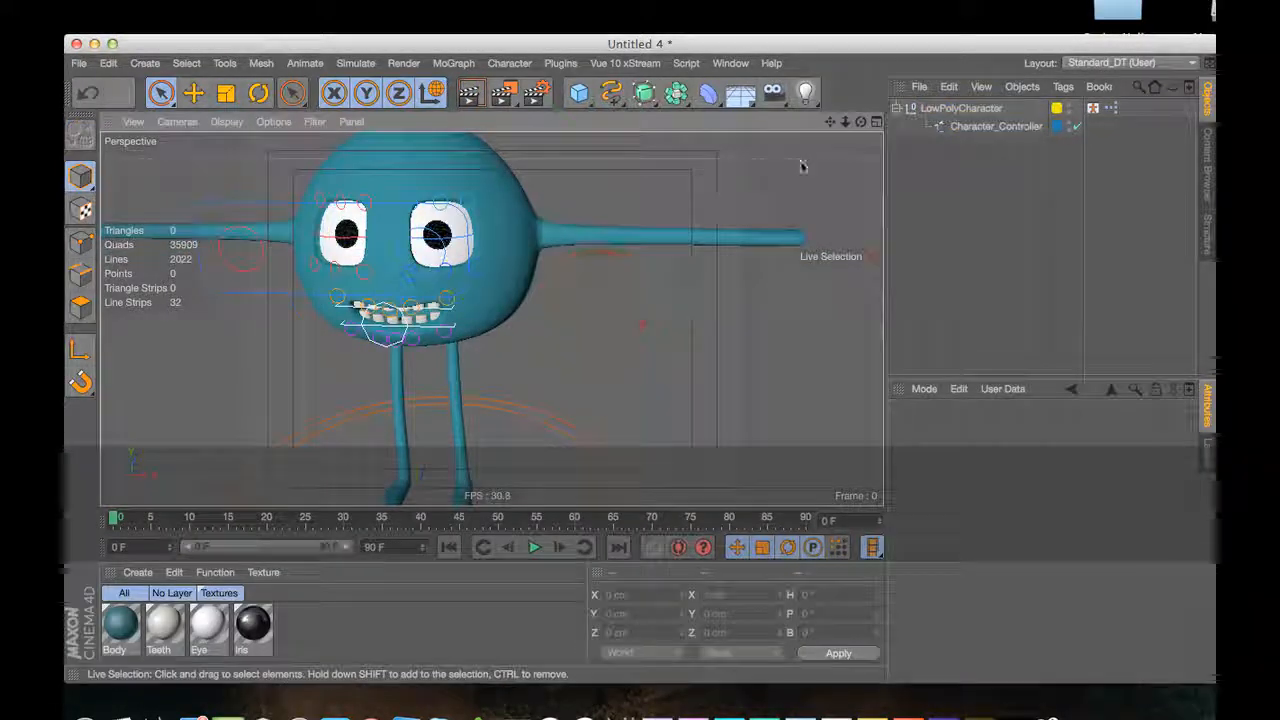
left_click(1207, 455)
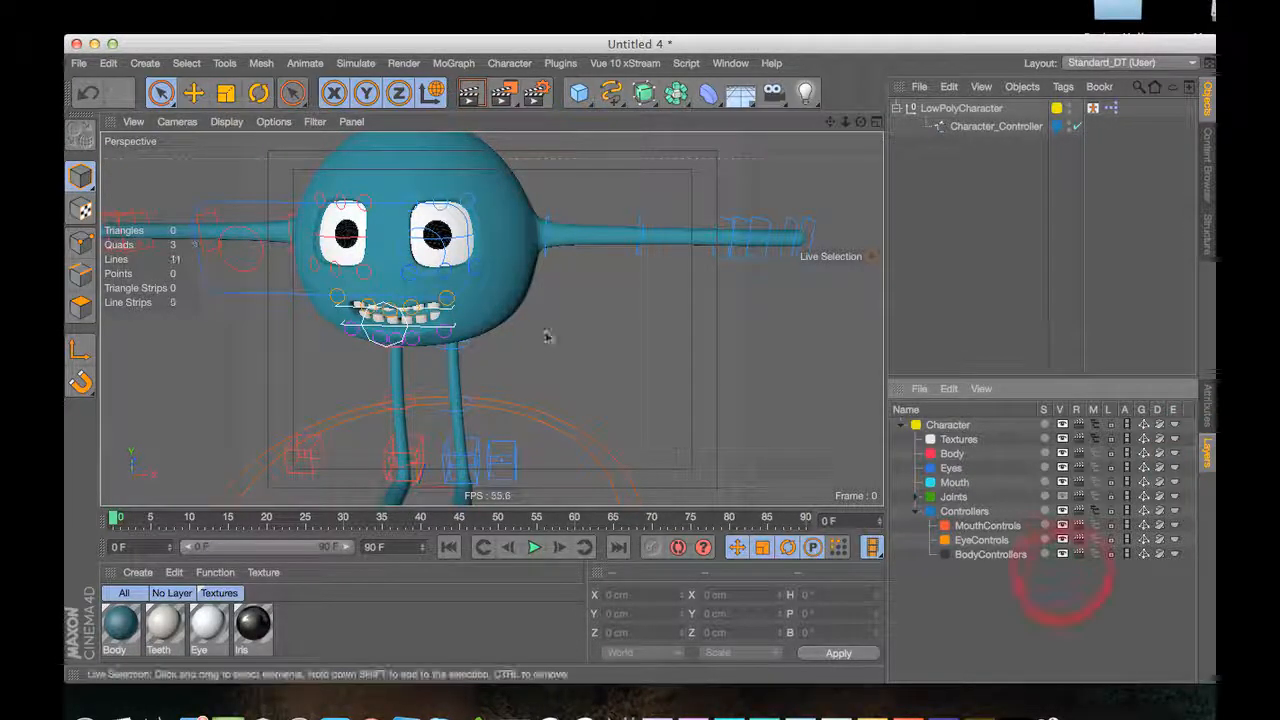
key("3")
left_click_drag(547, 337, 450, 325)
key("2")
key("3")
left_click_drag(530, 310, 543, 294)
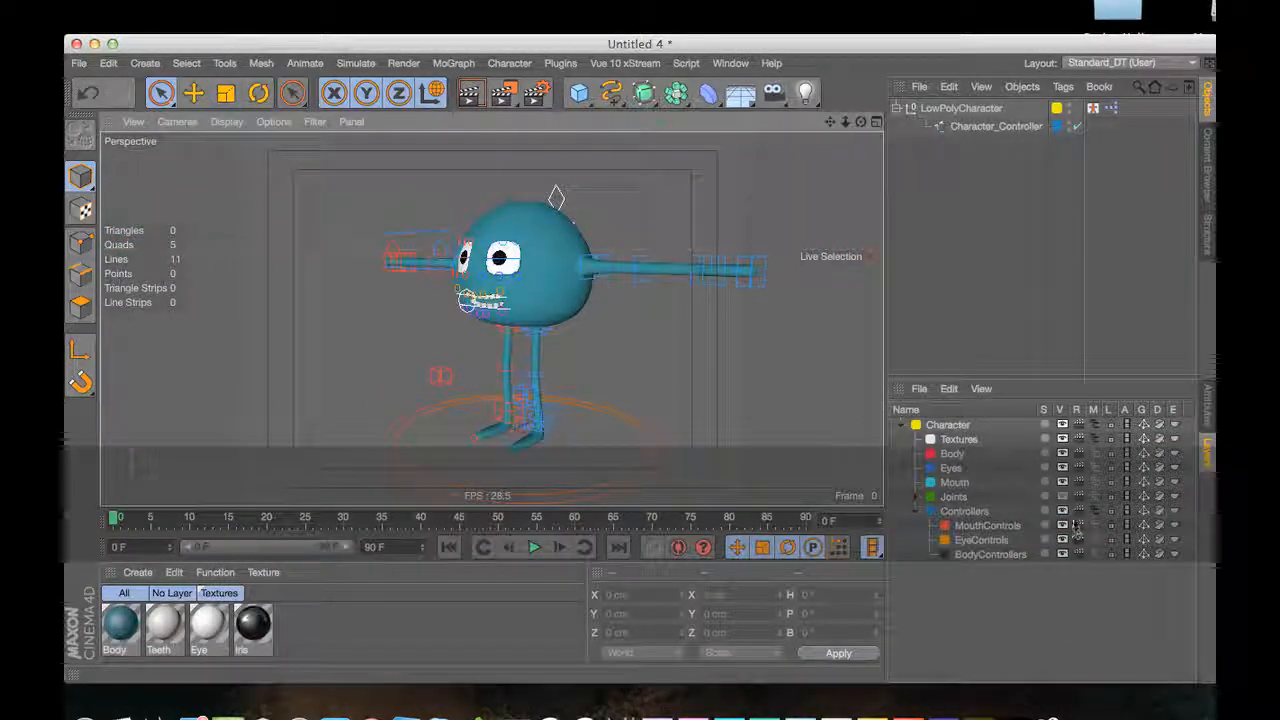
Hide all of the character's controllers in the viewport through the Controllers layer
left_click(1063, 512)
left_click(1063, 513)
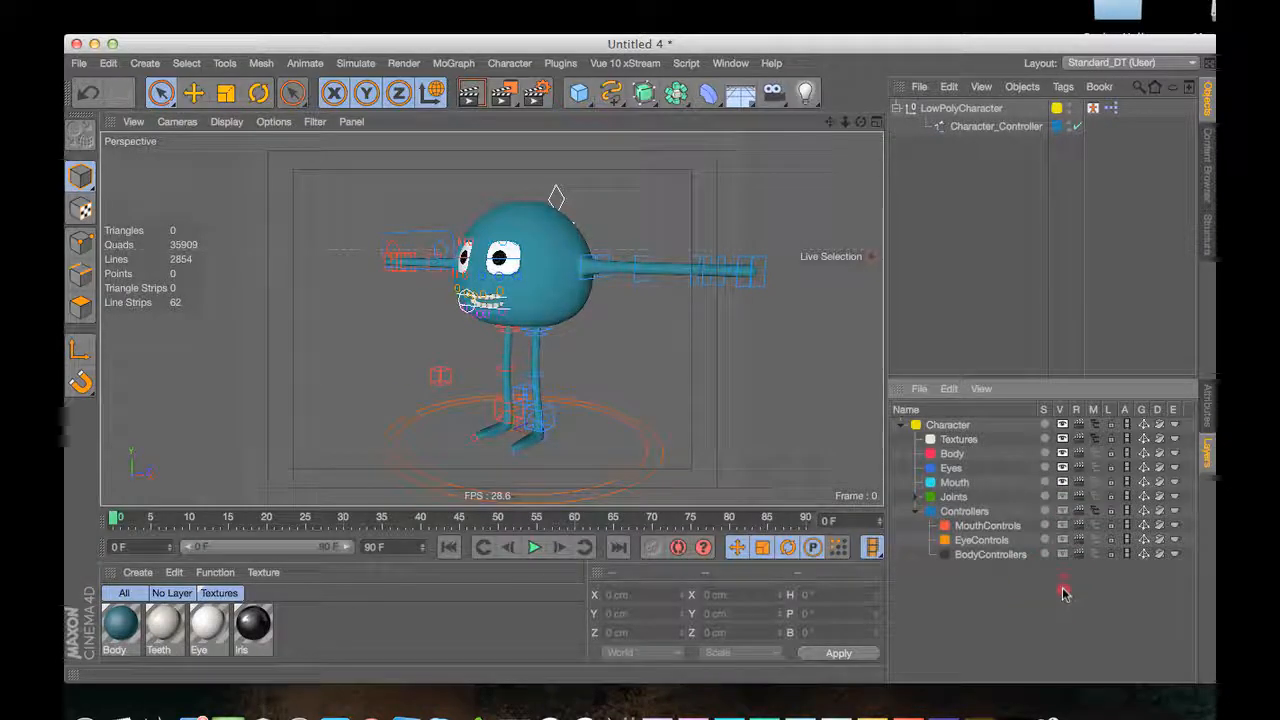
left_click_drag(1063, 594, 1067, 593)
Examine the character without its controllers from several angles and distances
key("3")
left_click_drag(557, 366, 670, 352)
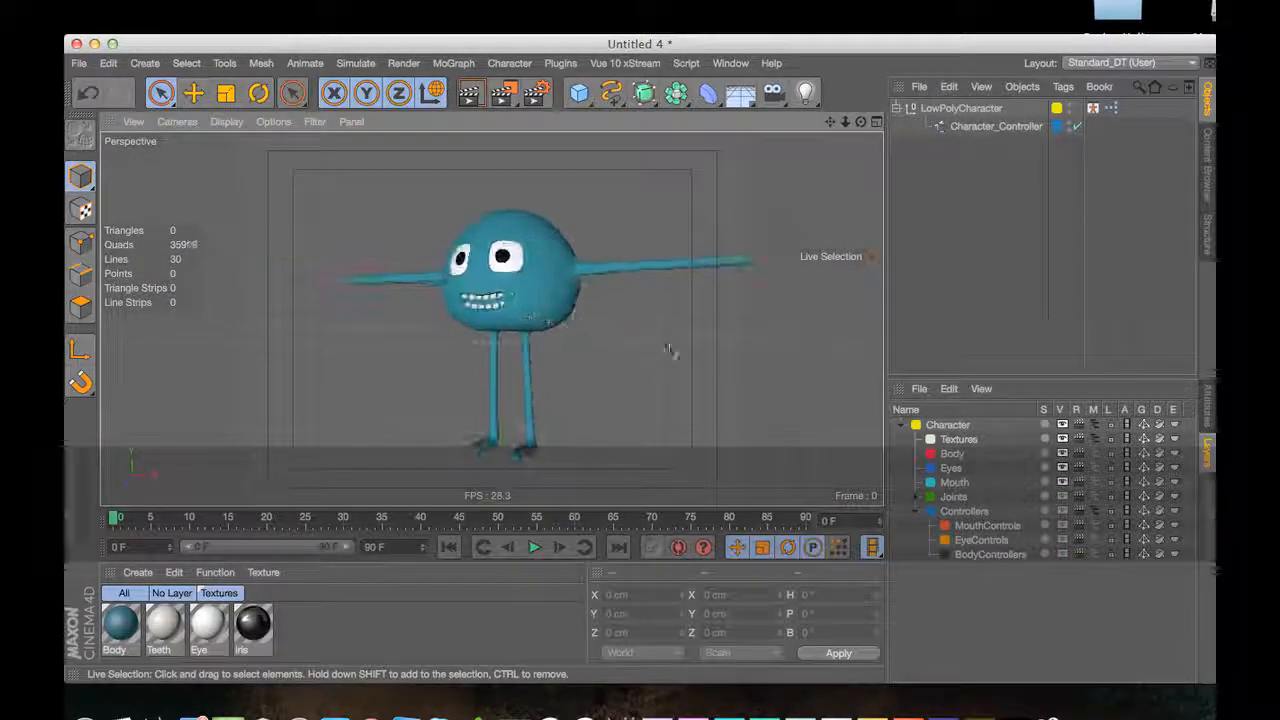
key("3")
left_click_drag(563, 352, 629, 363)
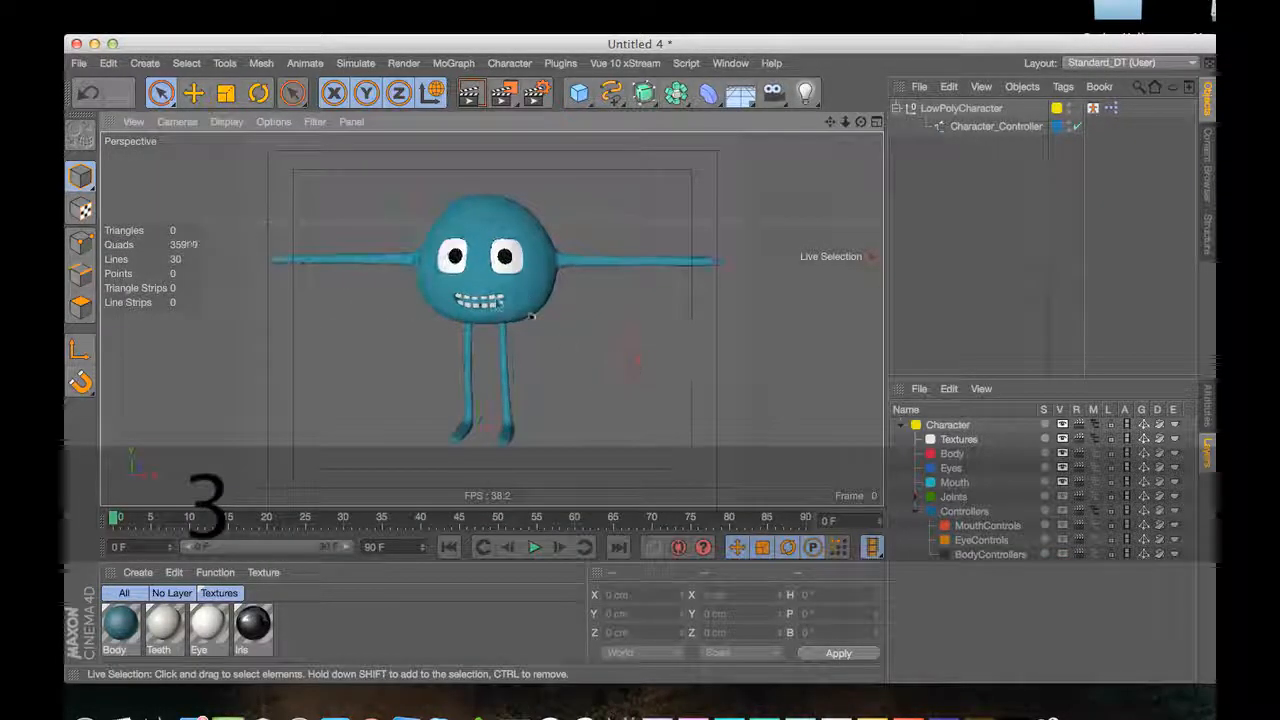
key("2")
left_click_drag(500, 275, 618, 258)
key("3")
left_click_drag(560, 312, 406, 351)
key("2")
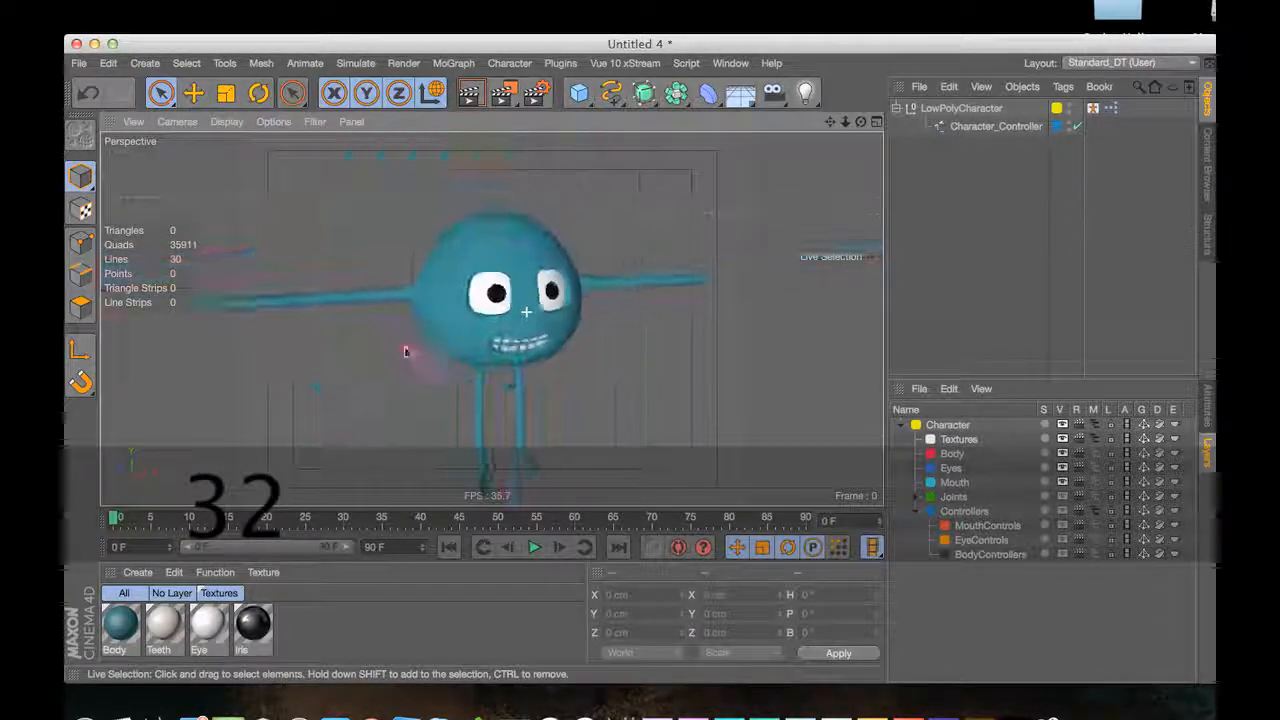
key("1")
left_click_drag(468, 289, 425, 258)
key("3")
mouse_move(420, 259)
left_mouse_down()
mouse_move(468, 275)
mouse_move(362, 250)
left_mouse_up()
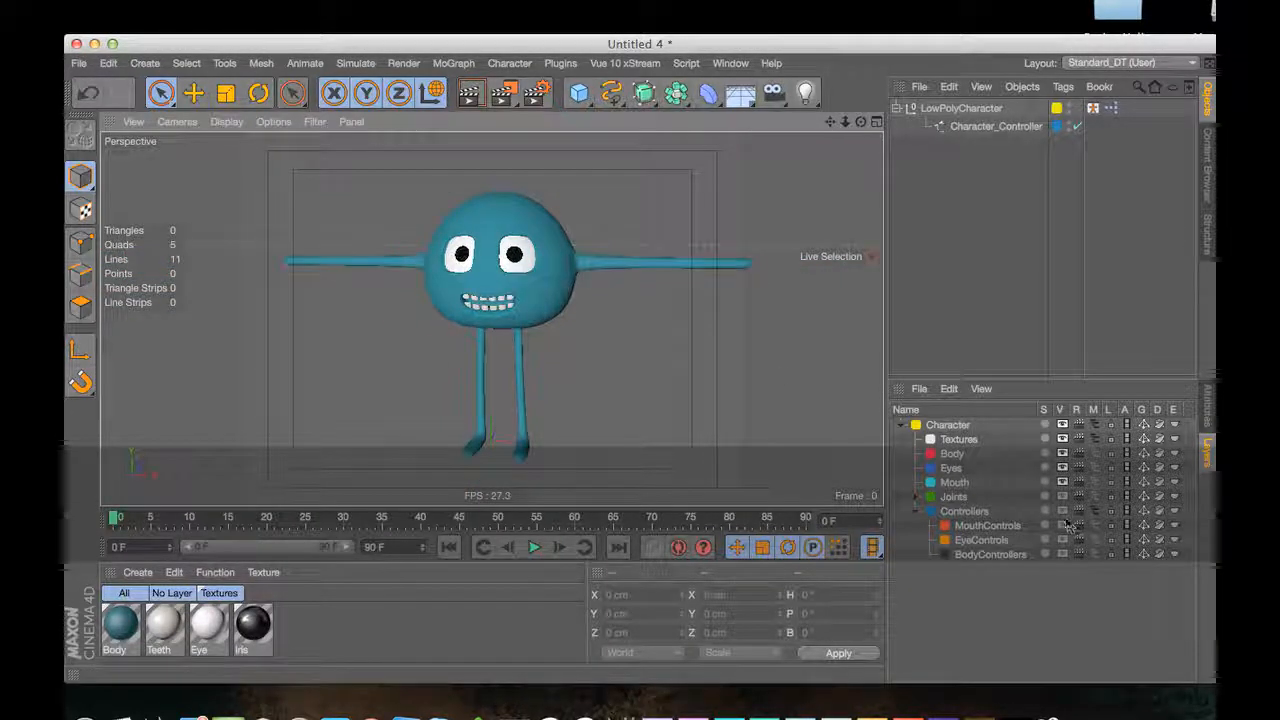
Make the controllers visible in the viewport again and collapse the Controllers layer group
left_click(1062, 525)
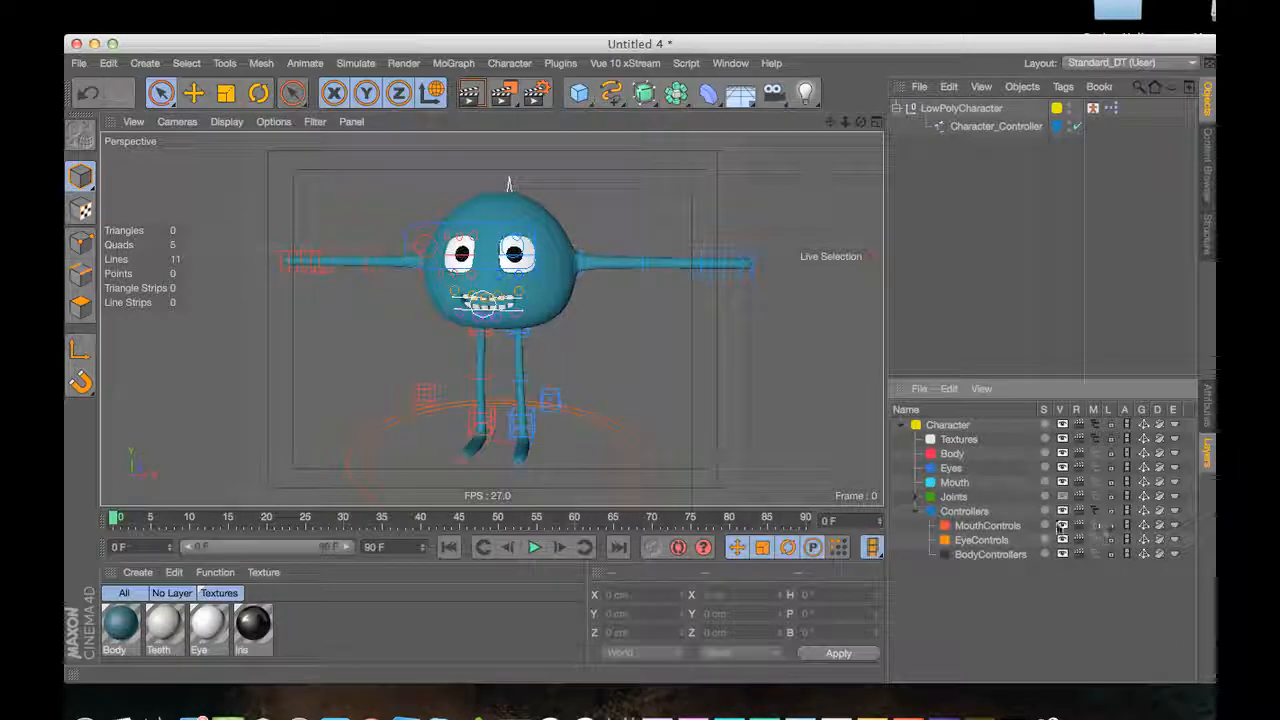
left_click(913, 511)
key("3")
key("1")
mouse_move(508, 277)
left_mouse_down()
mouse_move(596, 285)
mouse_move(484, 283)
left_mouse_up()
key("2")
left_click_drag(484, 283, 443, 286)
key("3")
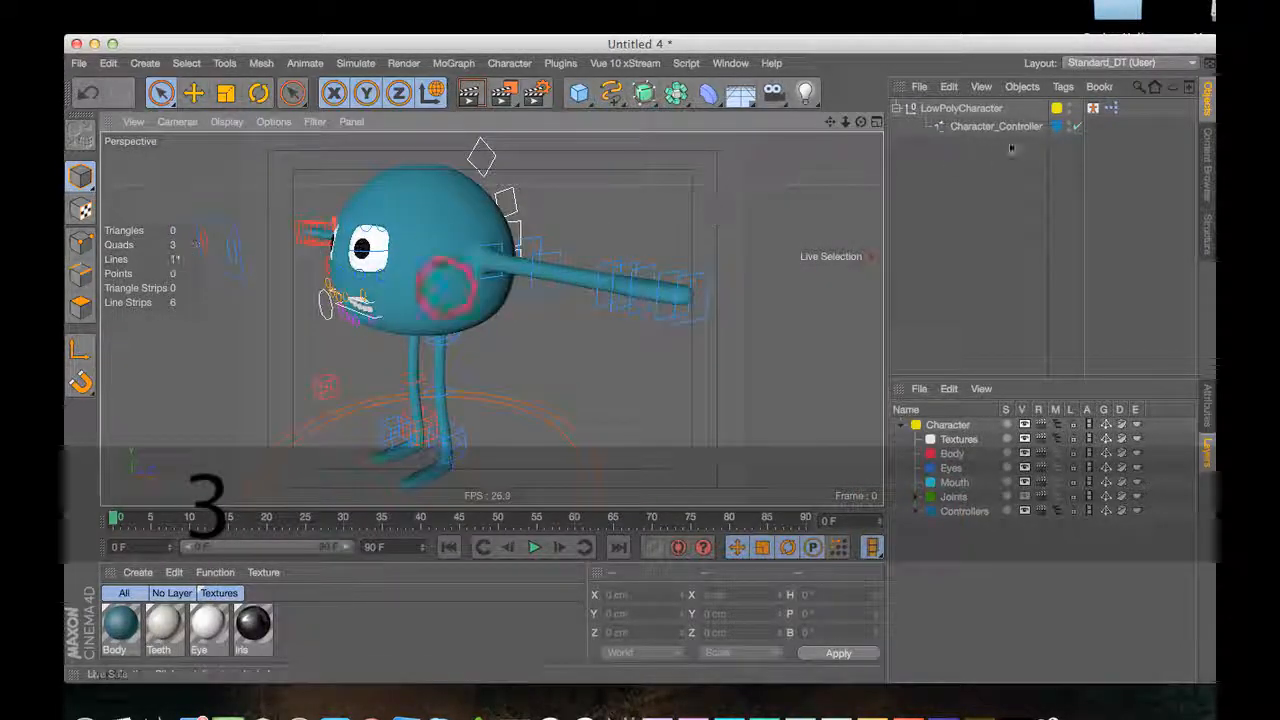
Open LowPolyCharacter's Visual Selector tag and enlarge the attributes area to show the complete Facial Controls picture
left_click(1094, 108)
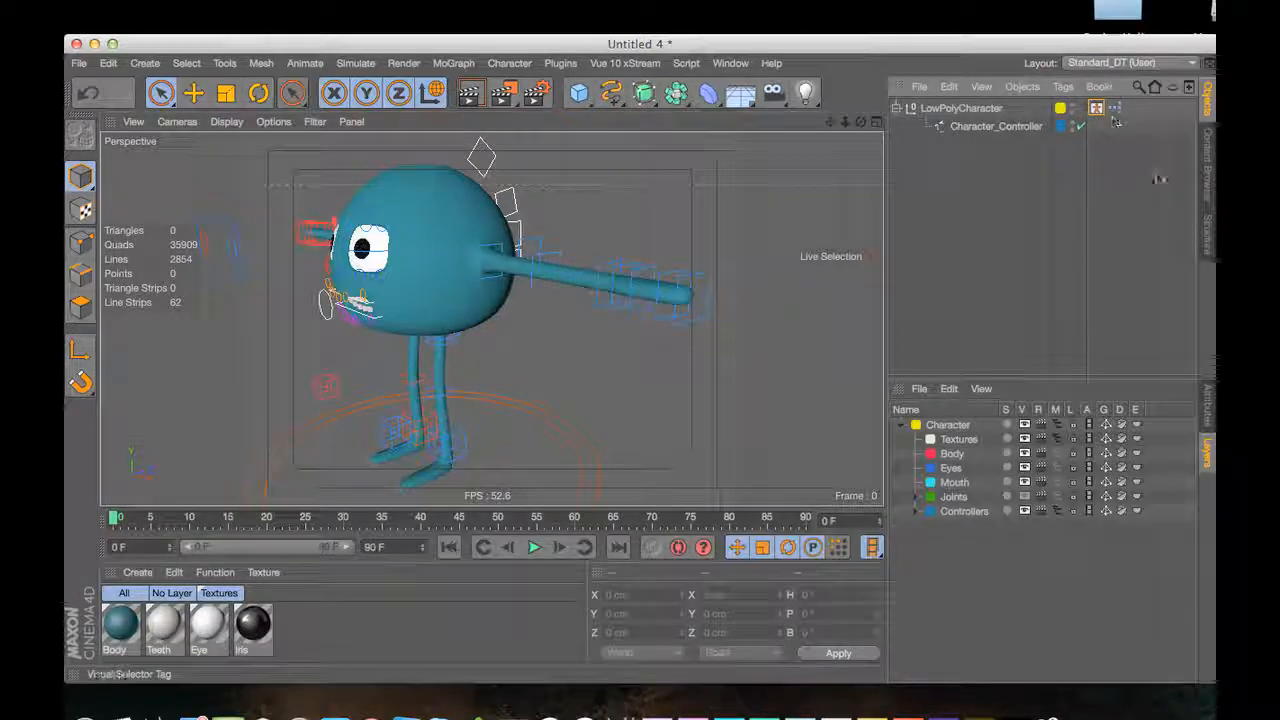
left_click(1207, 405)
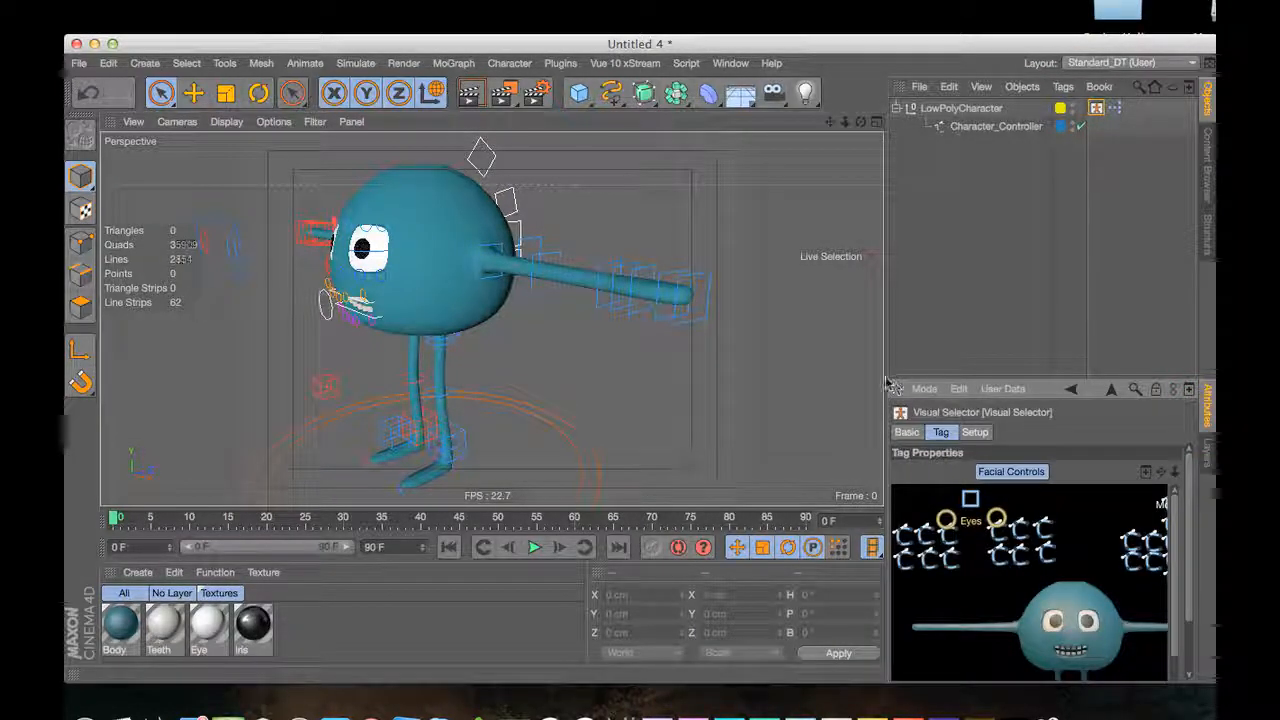
left_click_drag(886, 380, 858, 171)
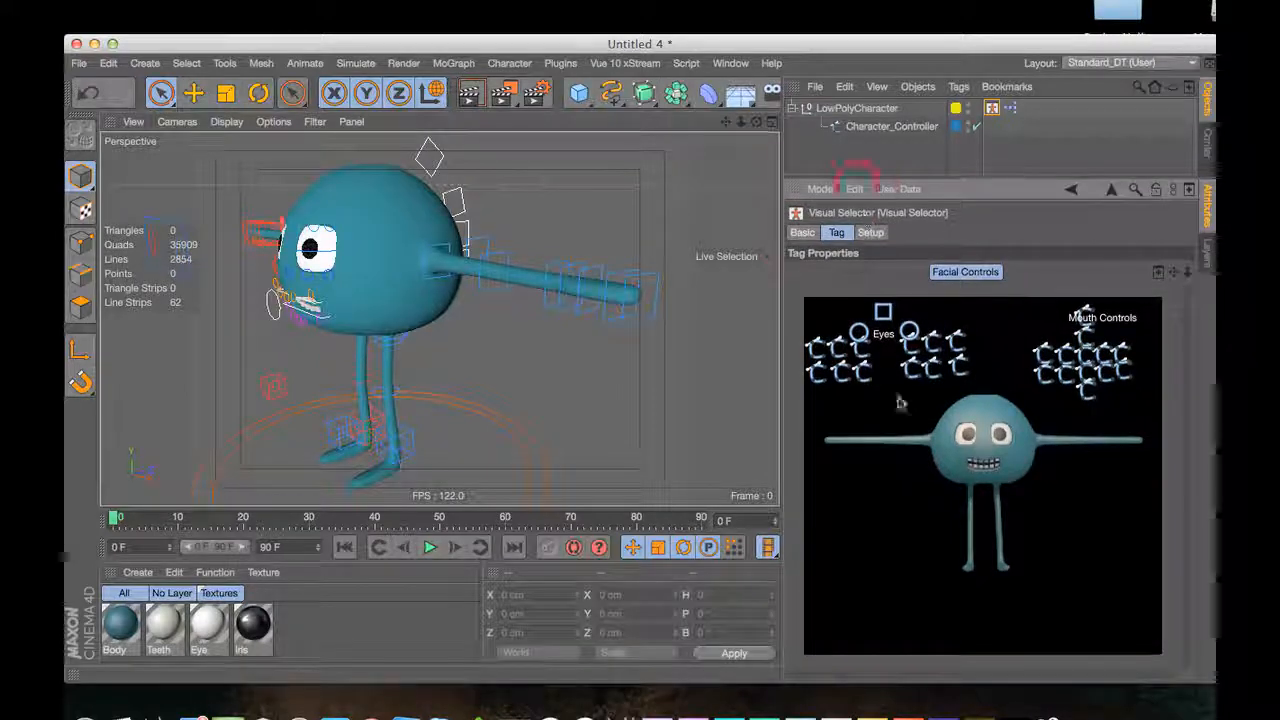
left_click(904, 309)
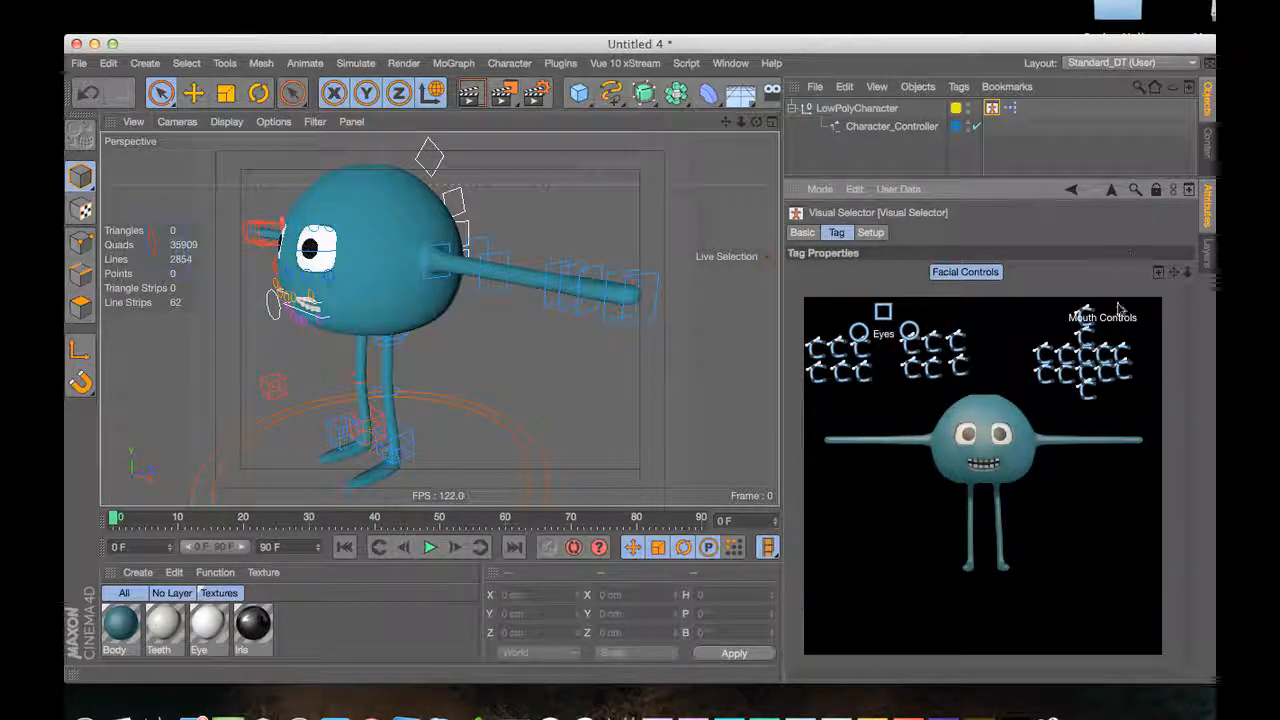
Select mouth controllers in the Facial Controls picture for moving and close the floating Attributes window
left_click(1085, 314)
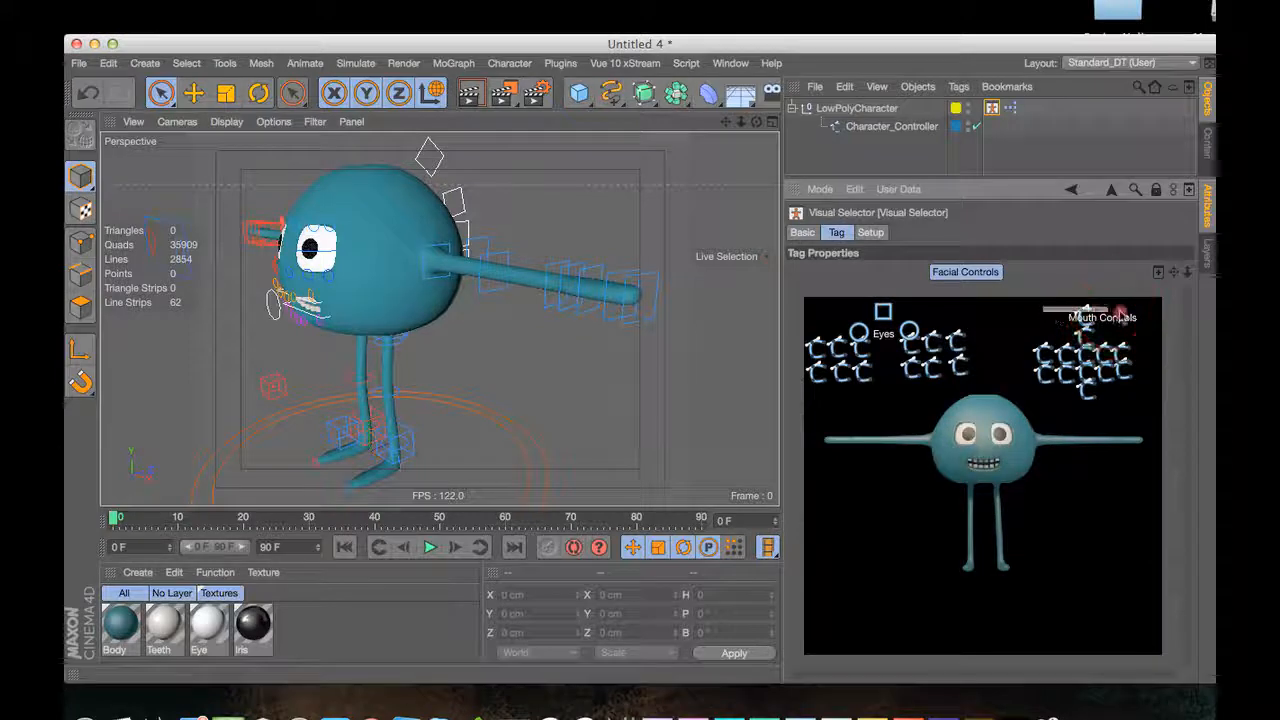
left_click(1118, 315)
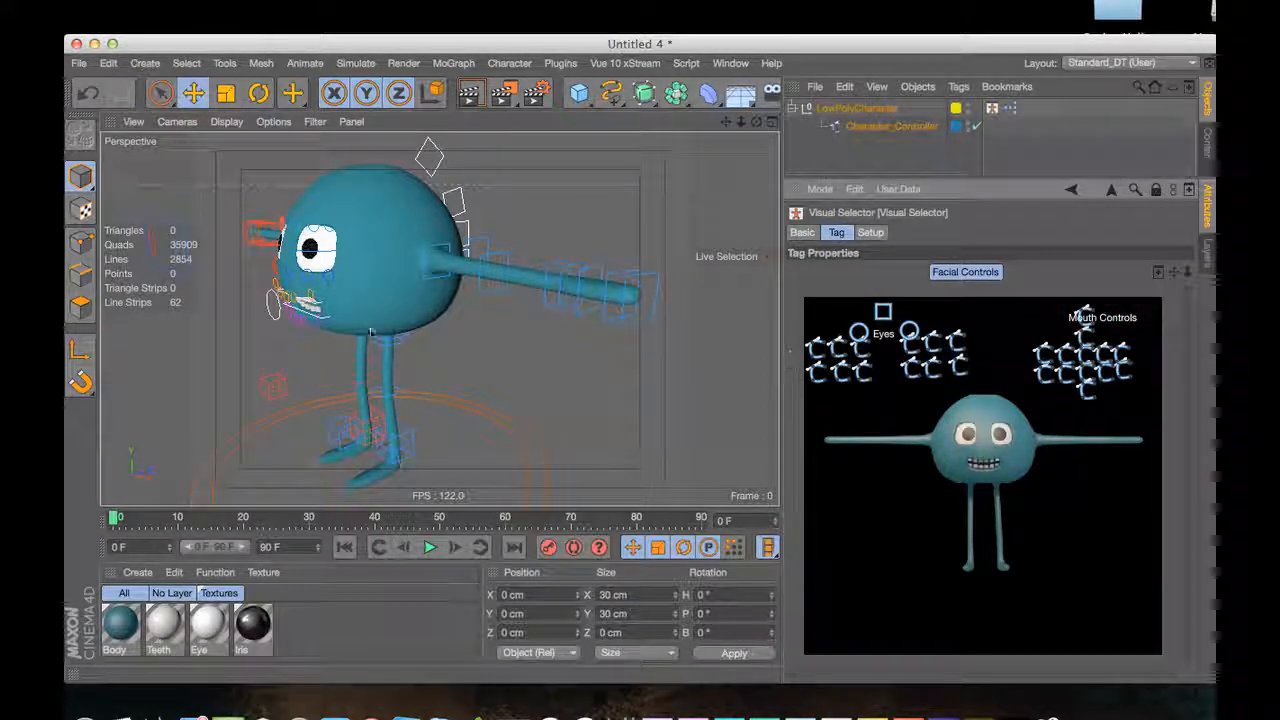
key("e")
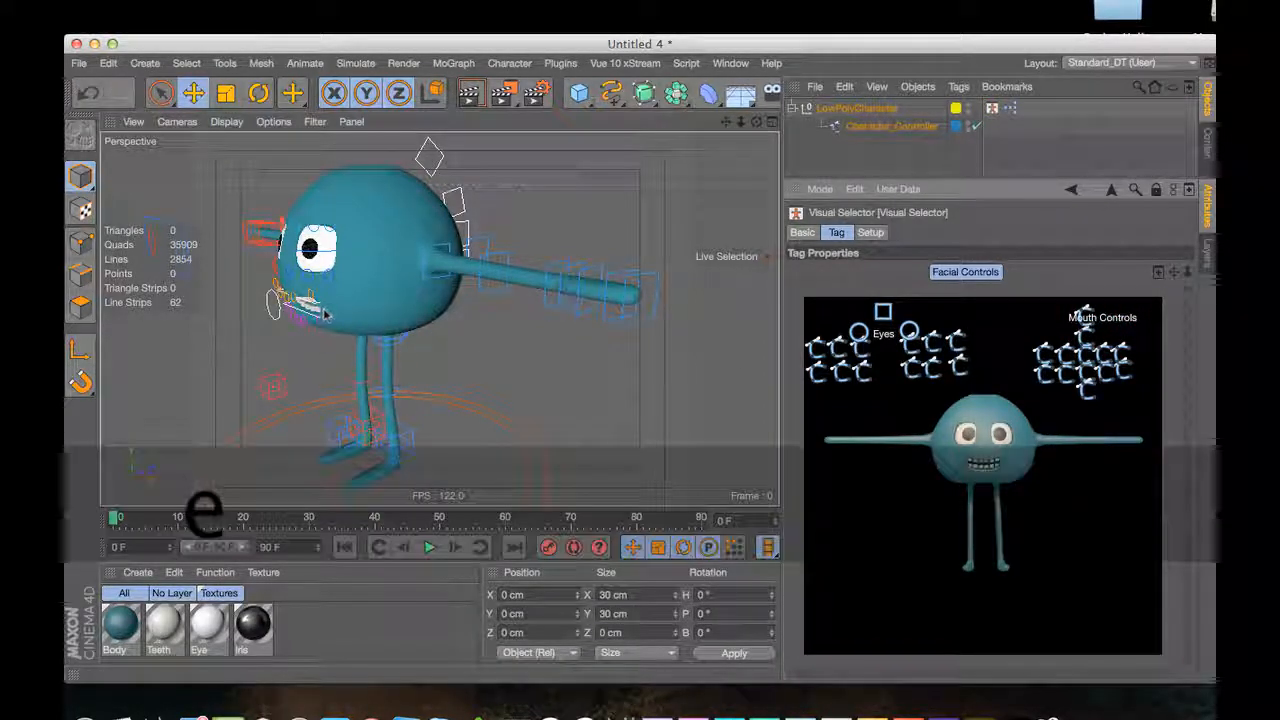
left_click_drag(1063, 330, 1135, 342)
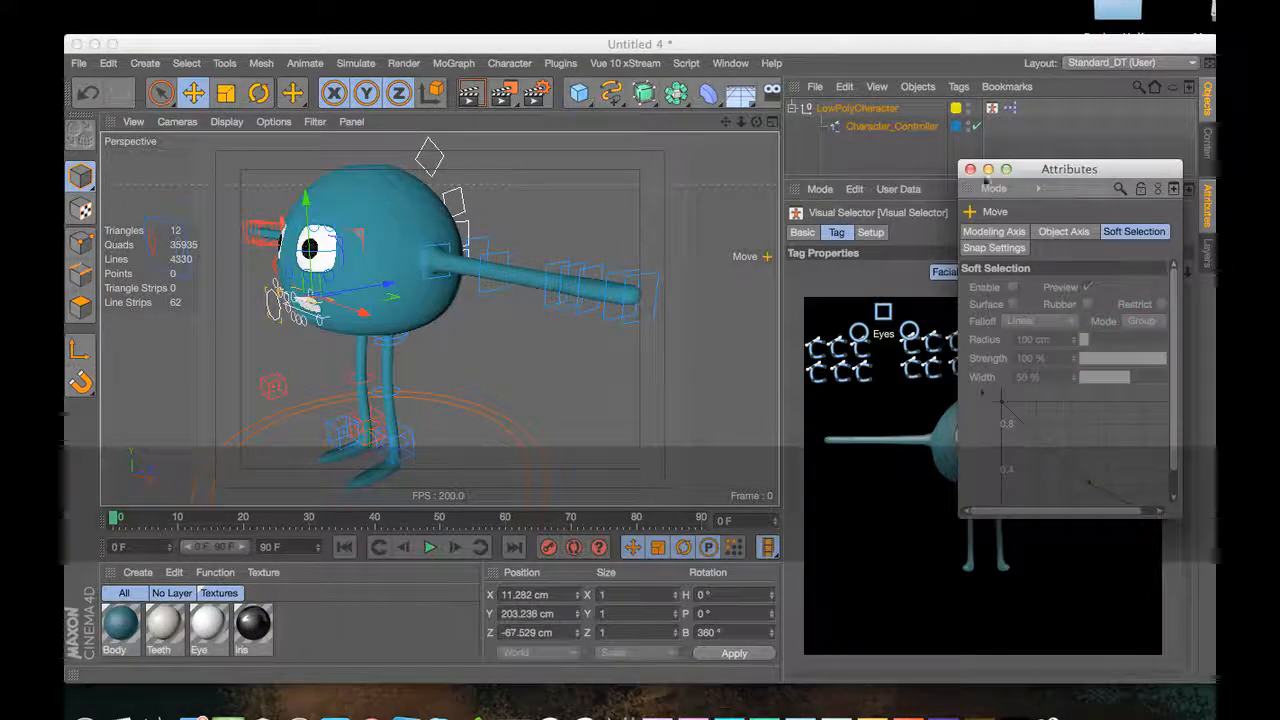
left_click(970, 170)
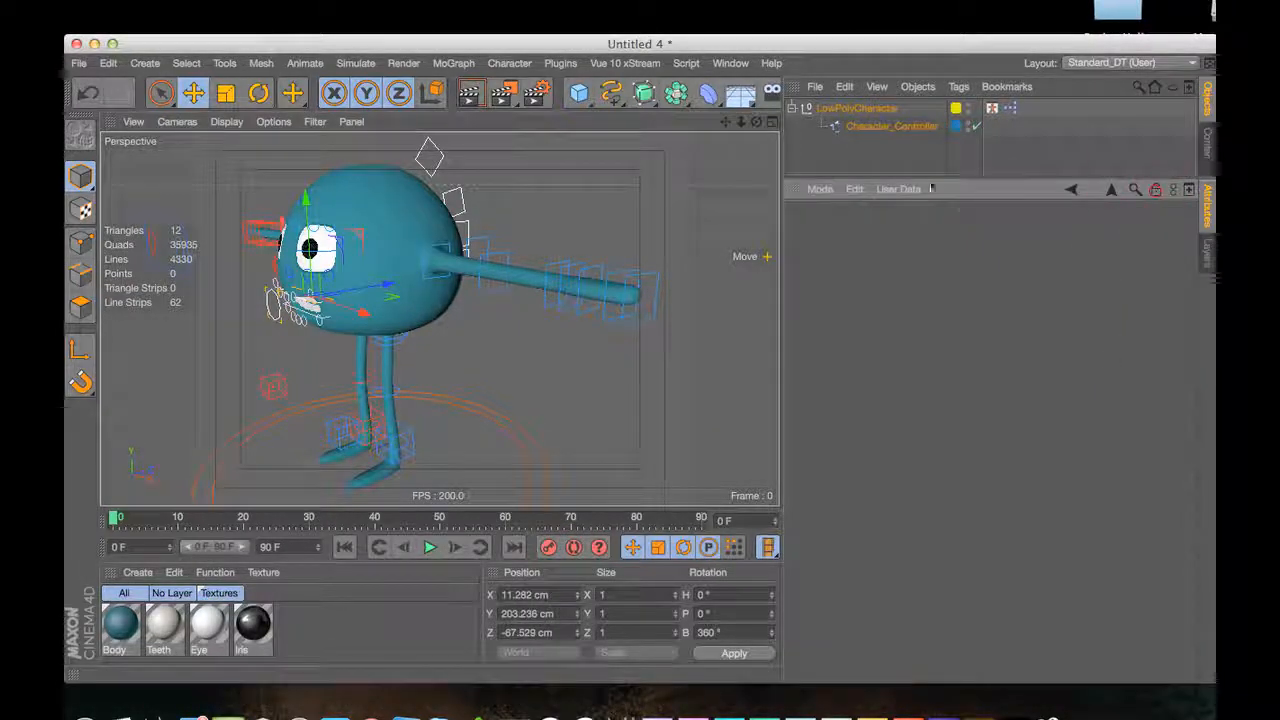
Reselect the group of mouth controllers through the Visual Selector, test moving them, and undo the last change
left_click(991, 108)
left_click_drag(1014, 352, 1123, 386)
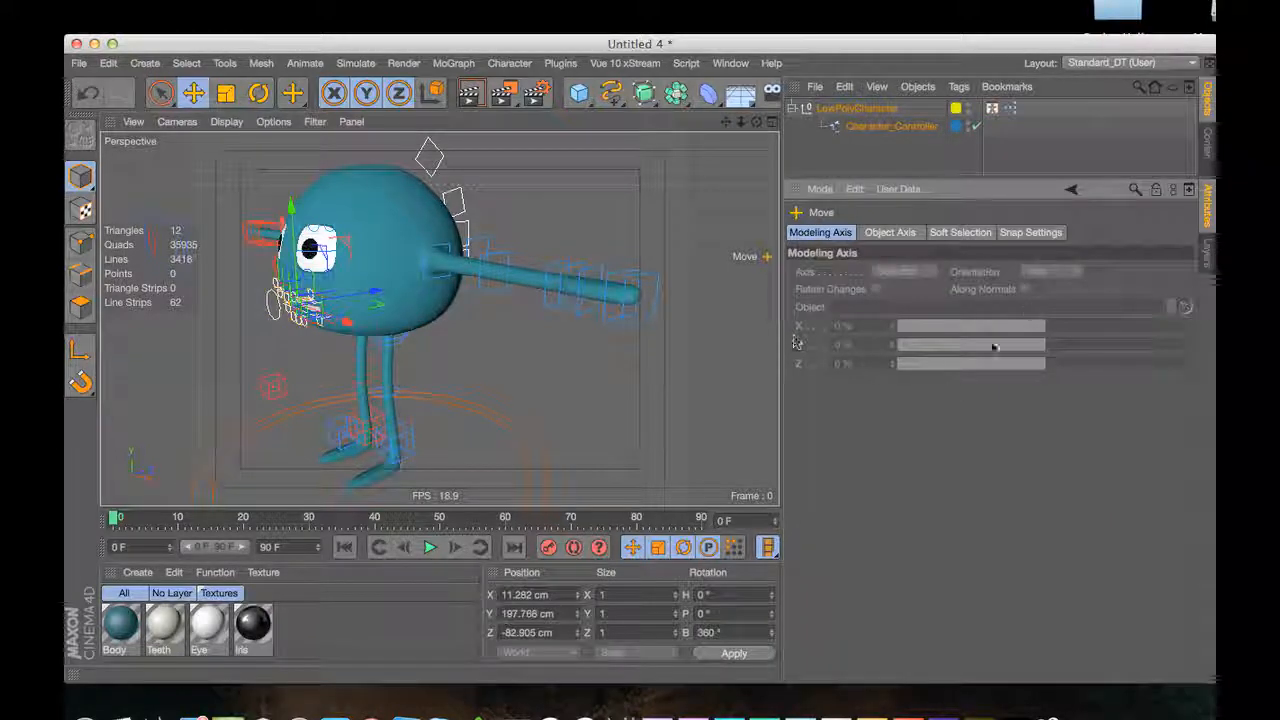
key("3")
left_click_drag(338, 250, 383, 234)
key("2")
left_click_drag(324, 271, 413, 268)
key("3")
key("2")
key("super+z")
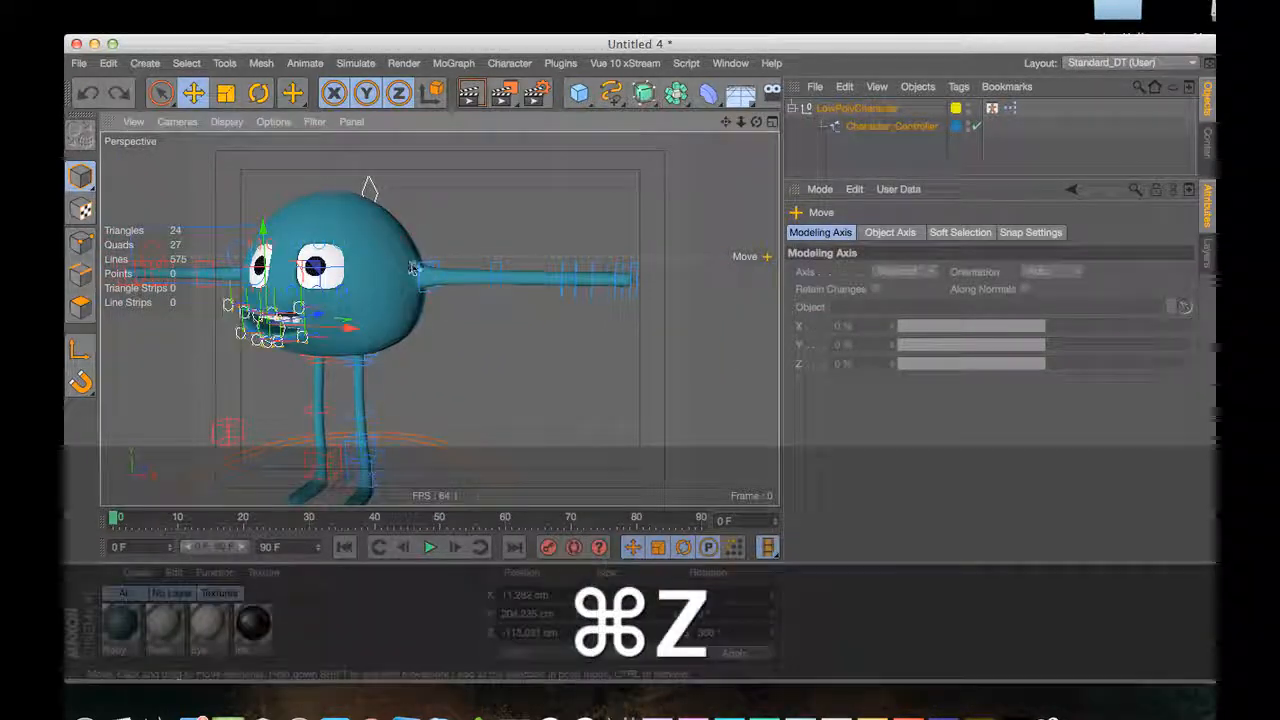
Examine the displaced mouth controllers up close and from the side
key("2")
left_click_drag(311, 314, 354, 317)
key("3")
left_click_drag(440, 317, 365, 326)
key("3")
key("3")
left_click_drag(478, 296, 368, 313)
key("2")
key("1")
key("3")
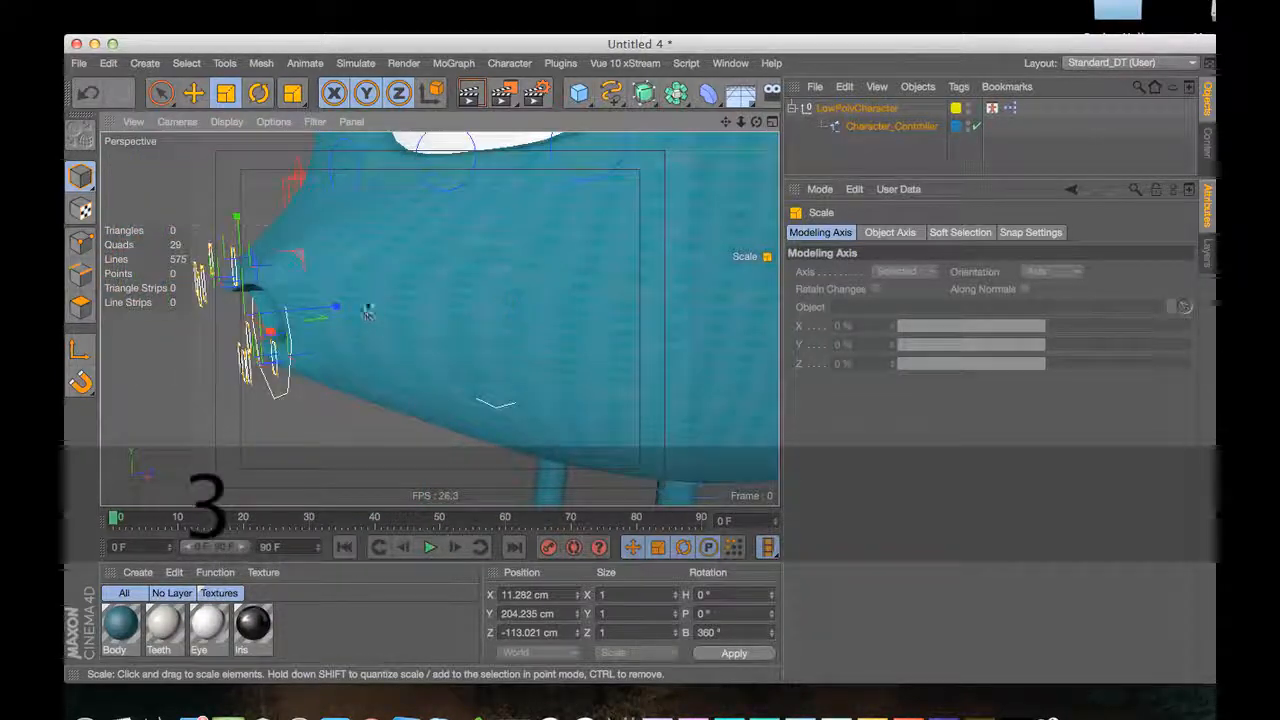
Try shifting the selected mouth controllers back towards the face along Z, and undo the mouth moves
key("e")
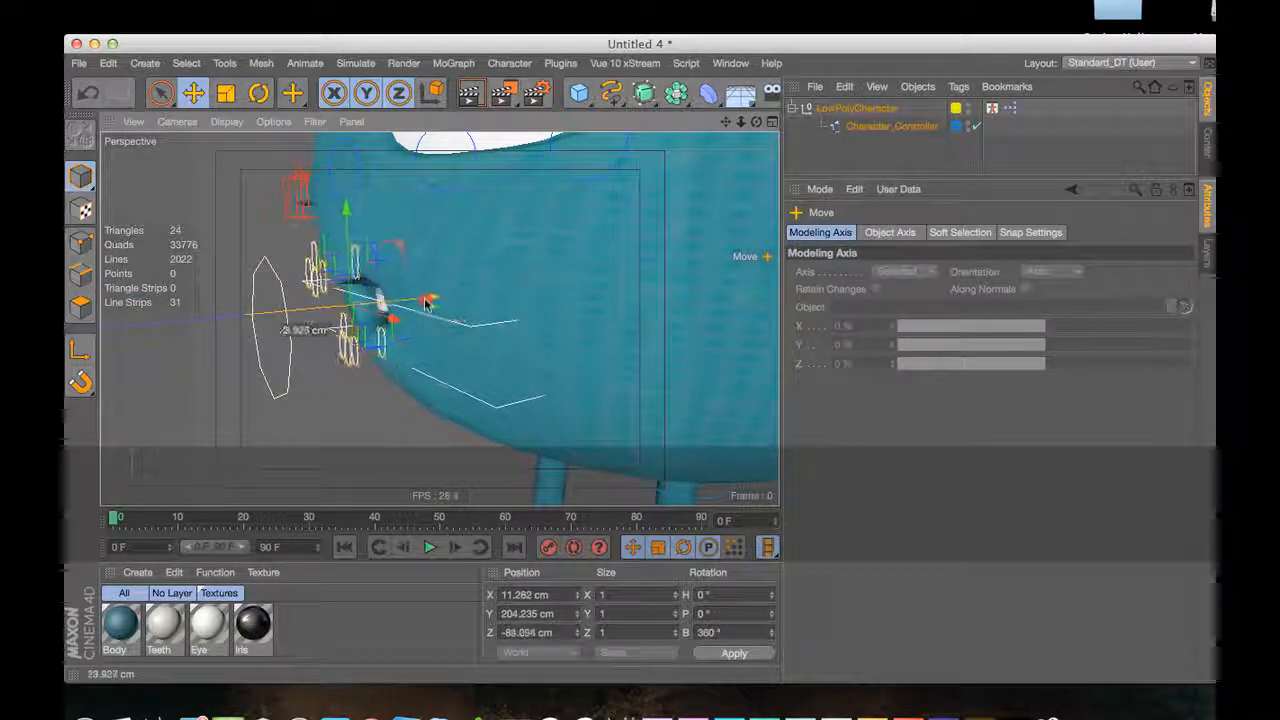
key("3")
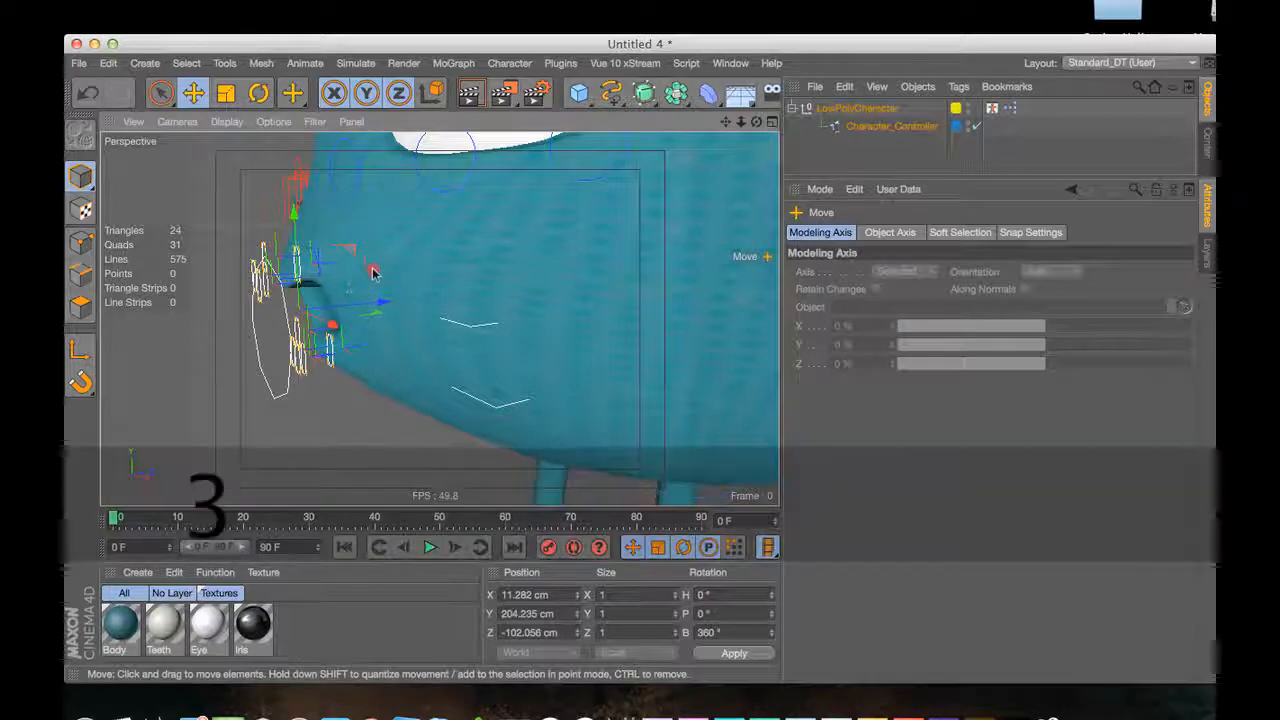
left_click_drag(371, 271, 520, 285)
key("super+z")
key("super+z")
key("super+z")
key("super+z")
Examine the face and mouth from the side and front with no controller selected
key("3")
key("2")
key("3")
left_click_drag(388, 316, 302, 323)
left_click(302, 323)
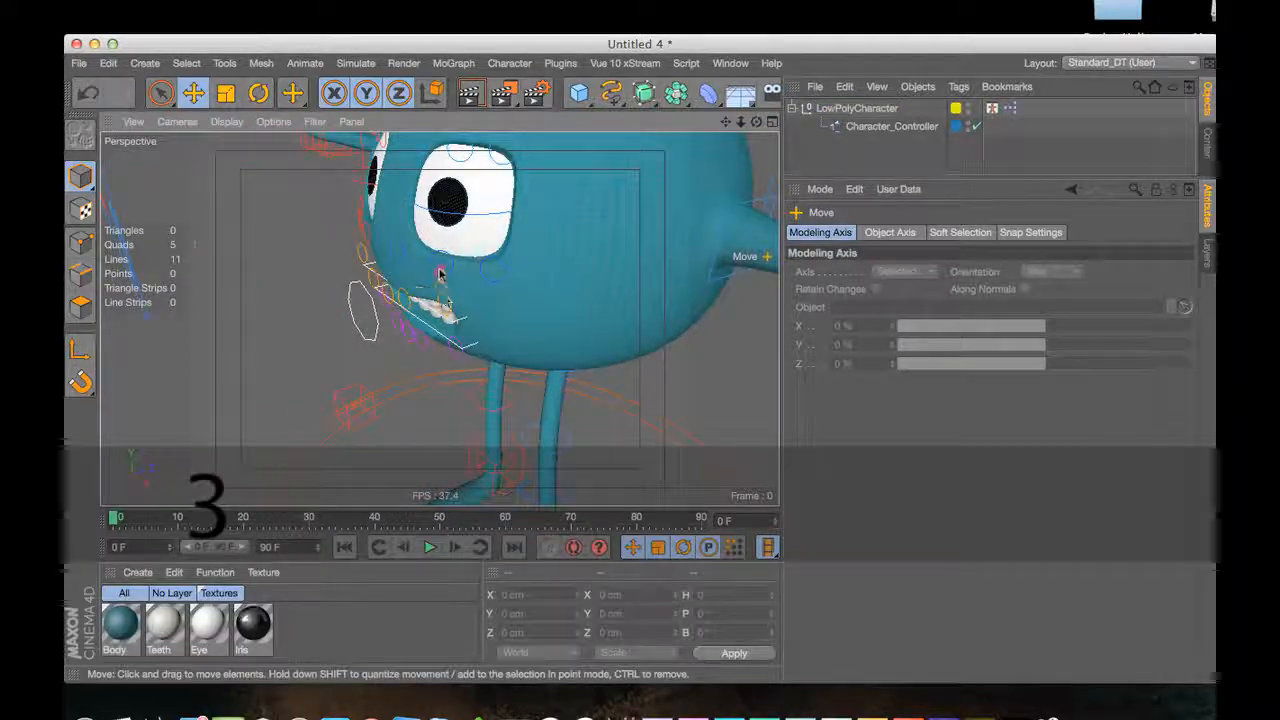
left_click_drag(440, 273, 533, 233)
left_click_drag(473, 261, 589, 297, "alt")
left_click_drag(554, 349, 590, 329, "alt")
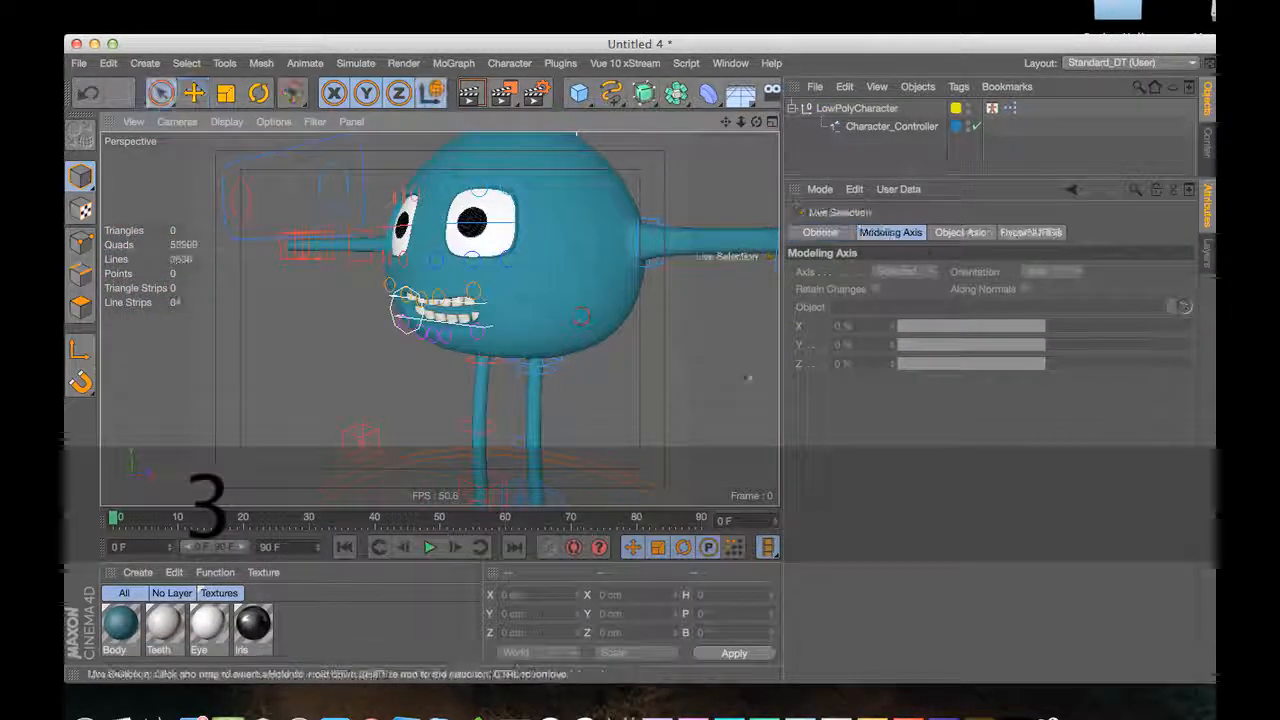
left_click_drag(747, 379, 494, 319, "alt")
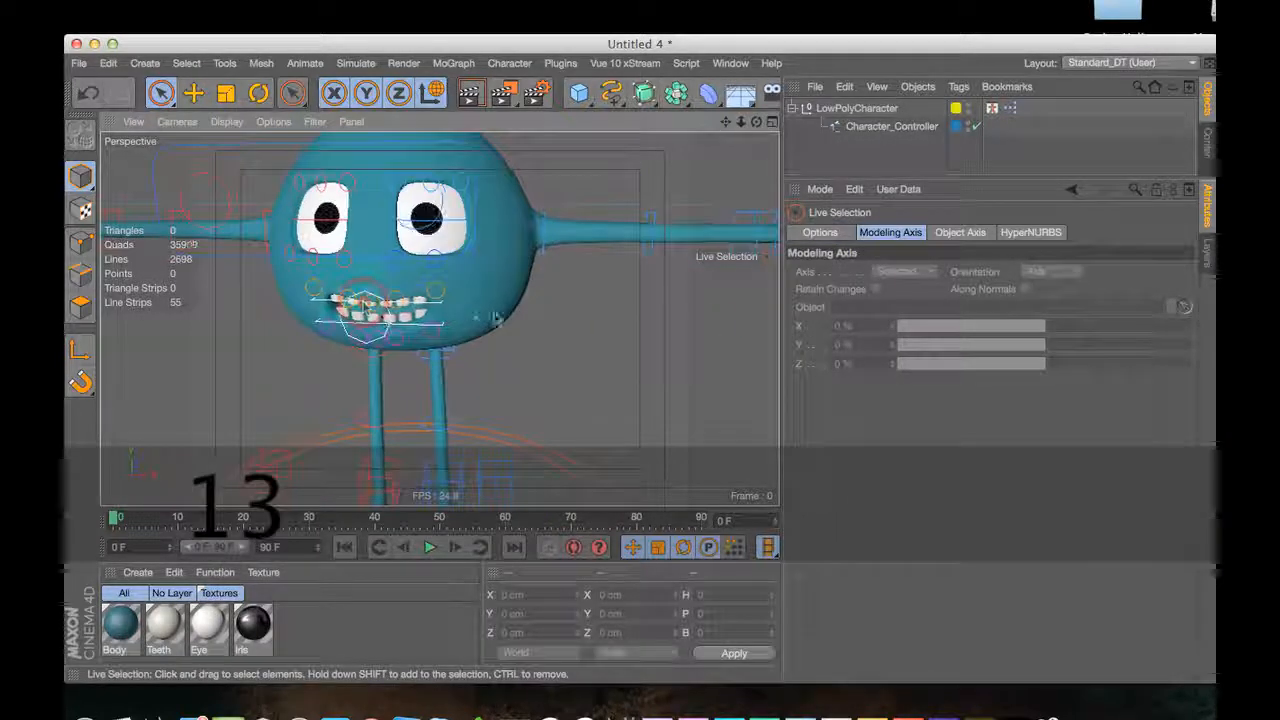
Pick Jaw_Top_Controller through the Visual Selector, try moving it vertically, and undo the move
left_click(991, 107)
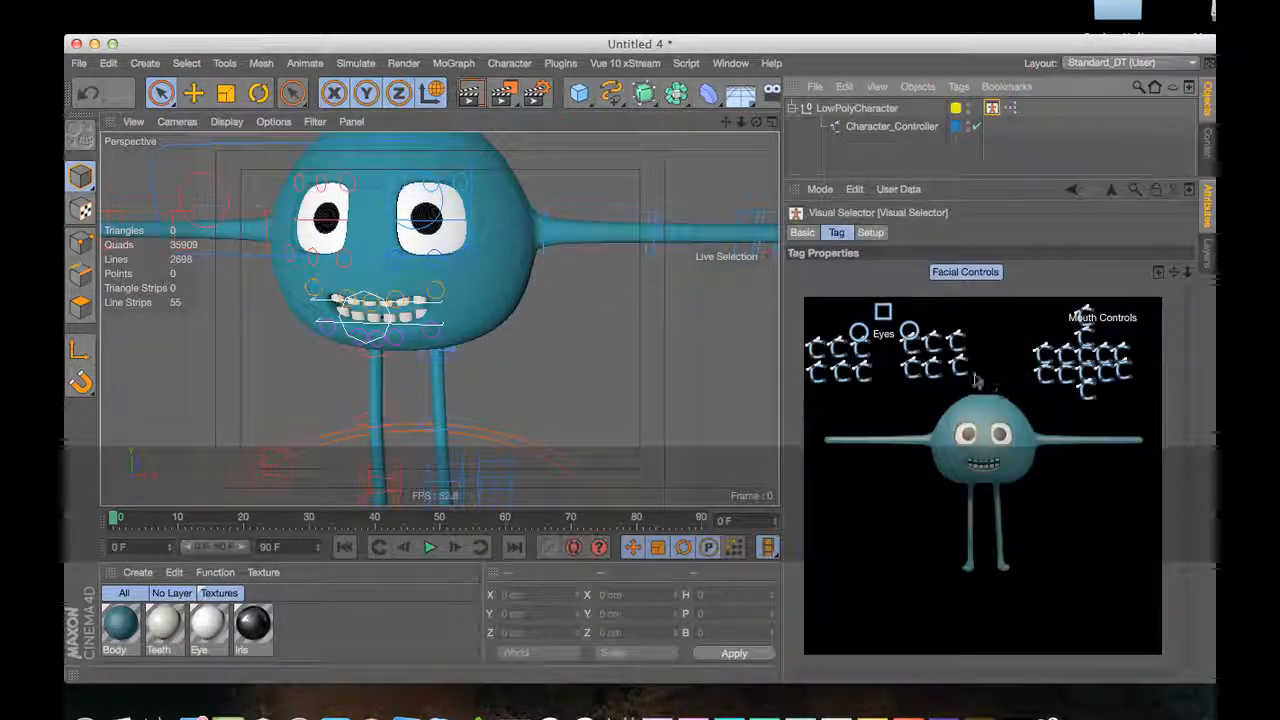
left_click(1088, 344)
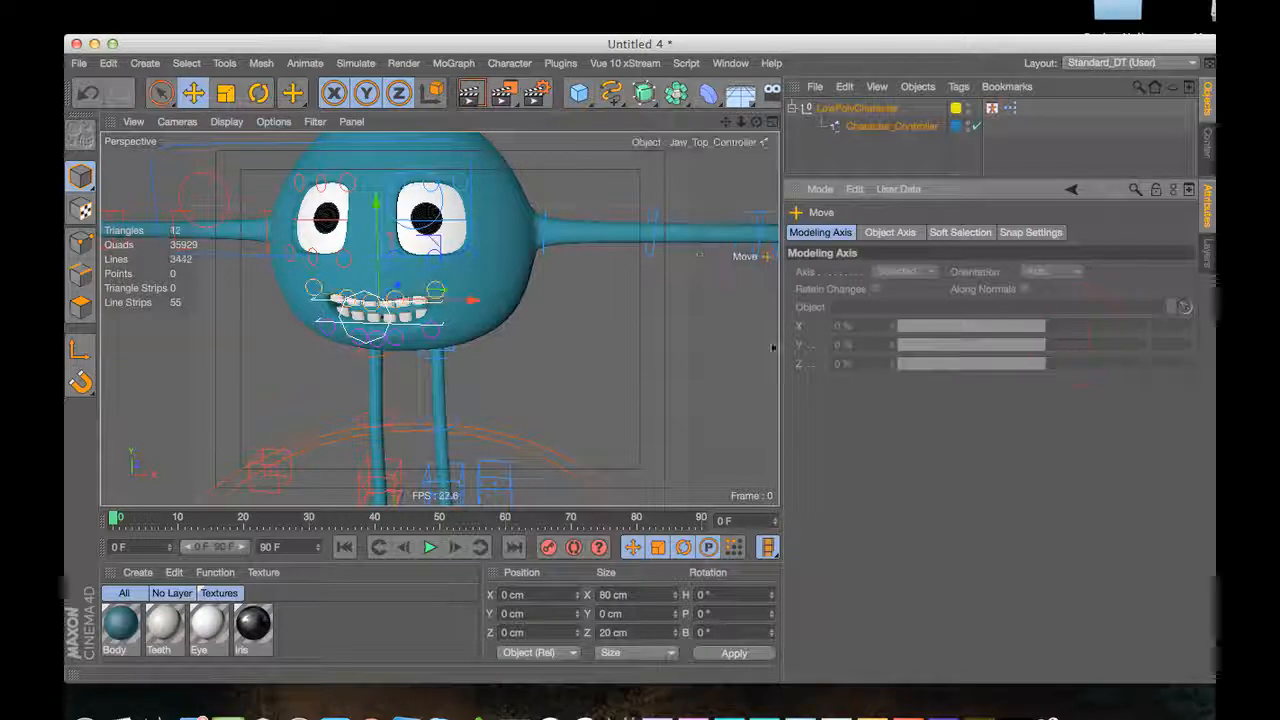
left_click_drag(385, 205, 382, 208)
key("super+z")
key("super+z")
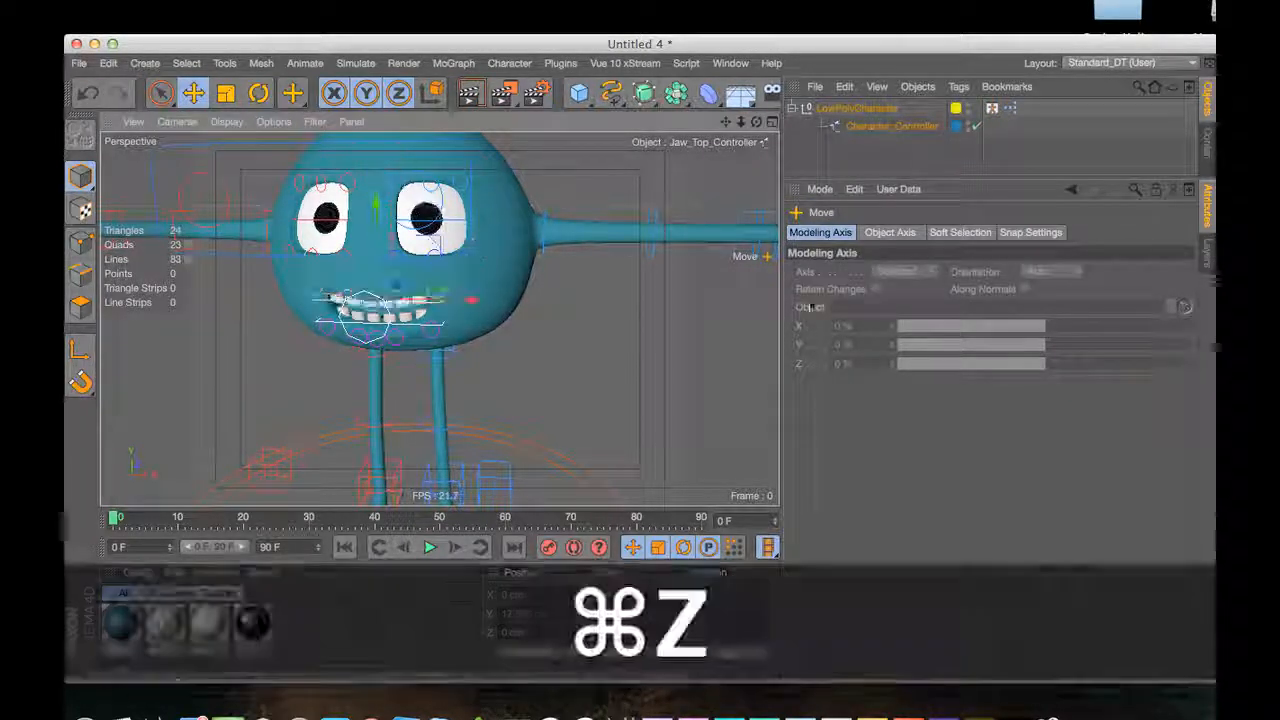
Pick Jaw_Bottom_Controller through the Visual Selector, try lowering it, and undo the move
left_click(1100, 398)
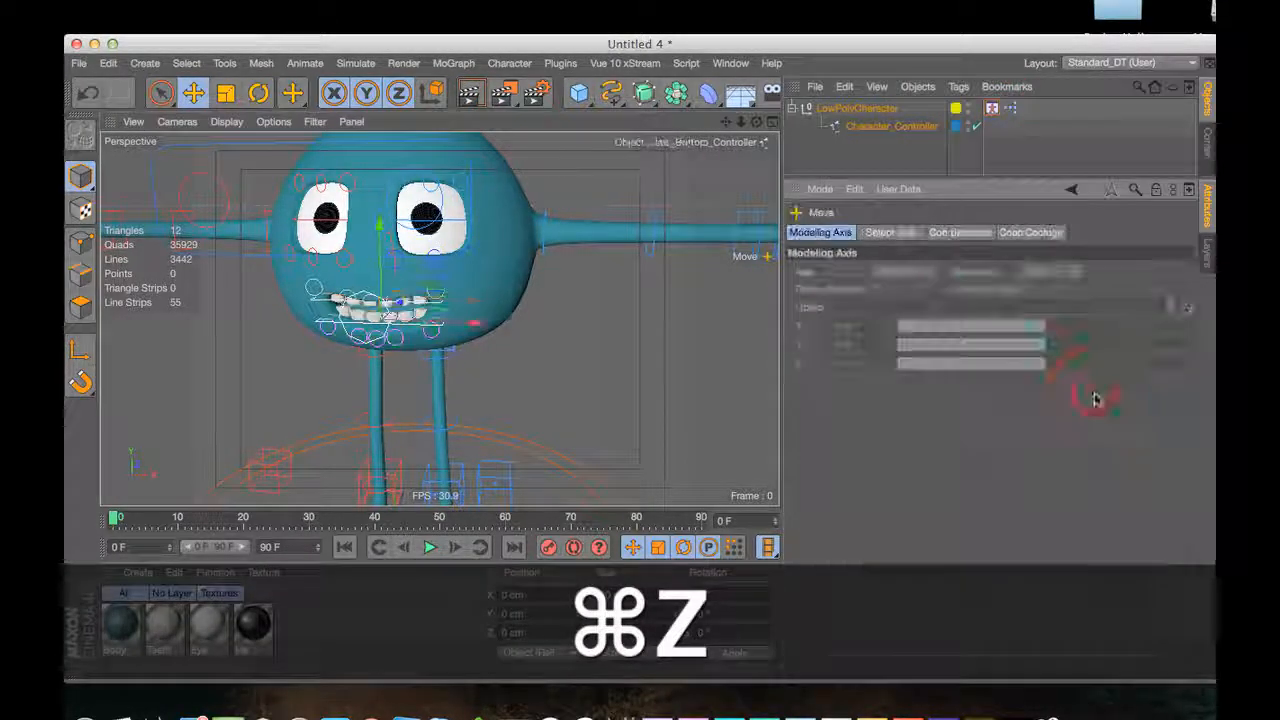
left_click_drag(388, 215, 390, 259)
key("super+z")
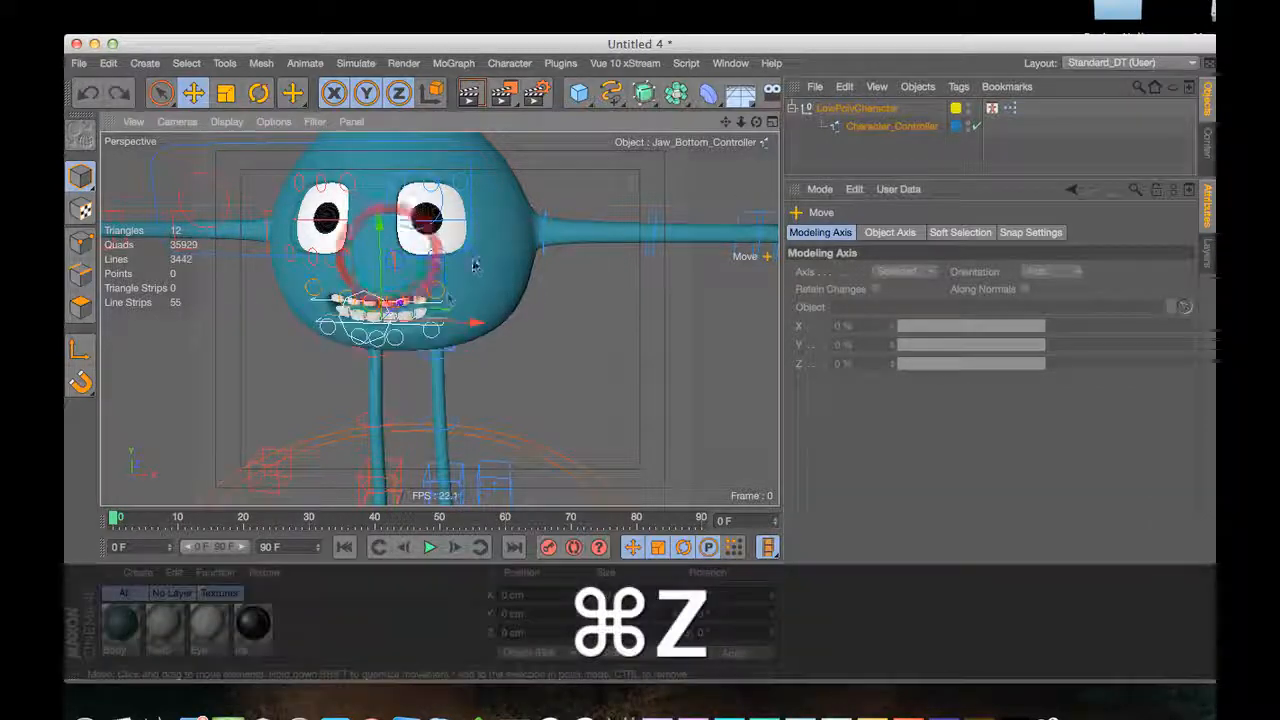
Rotate Jaw_Bottom_Controller to a pitch of about -16.2° and move it forward to about -74.3 cm in Z
key("r")
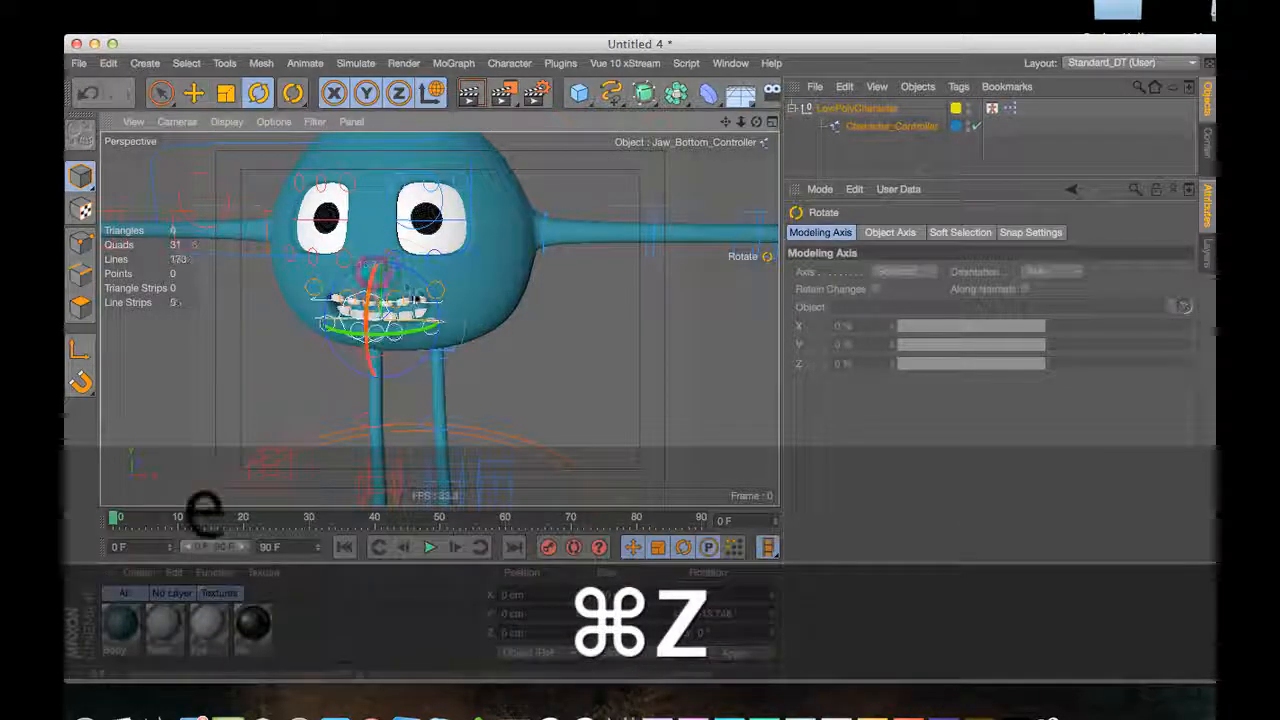
left_click_drag(418, 299, 418, 304)
key("3")
left_click_drag(418, 304, 481, 307)
key("e")
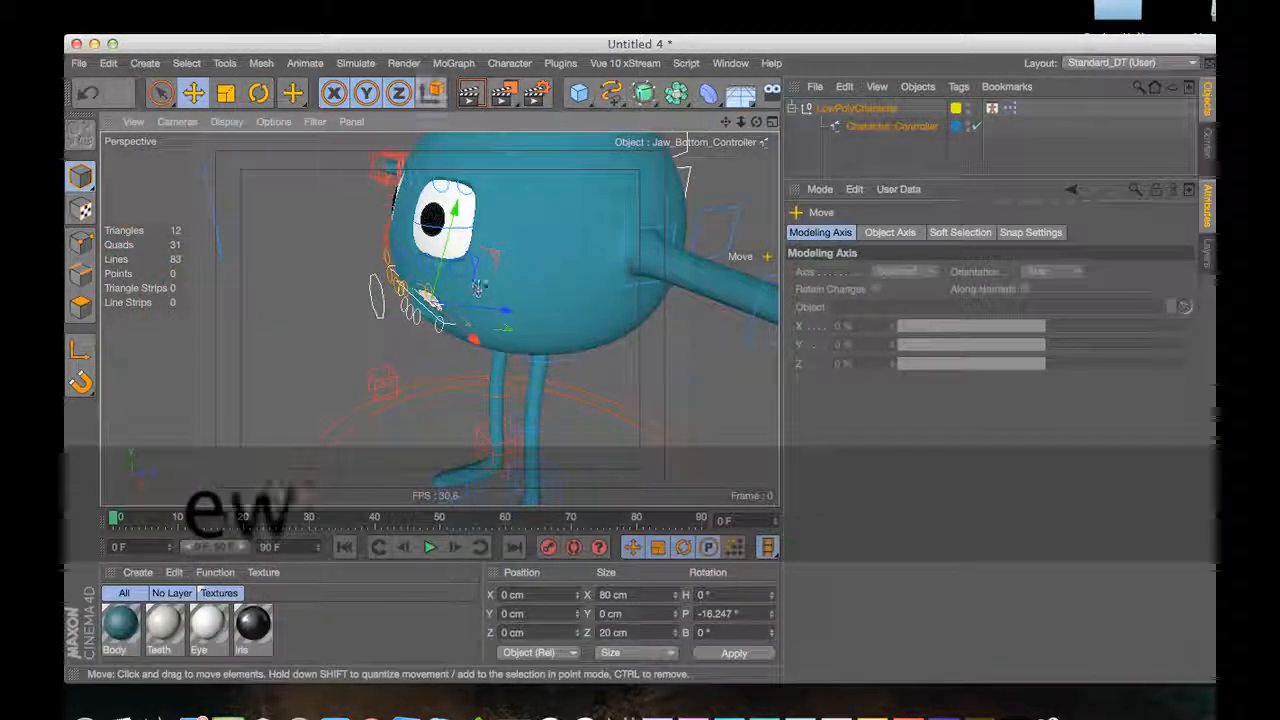
key("3")
left_click_drag(416, 316, 547, 228)
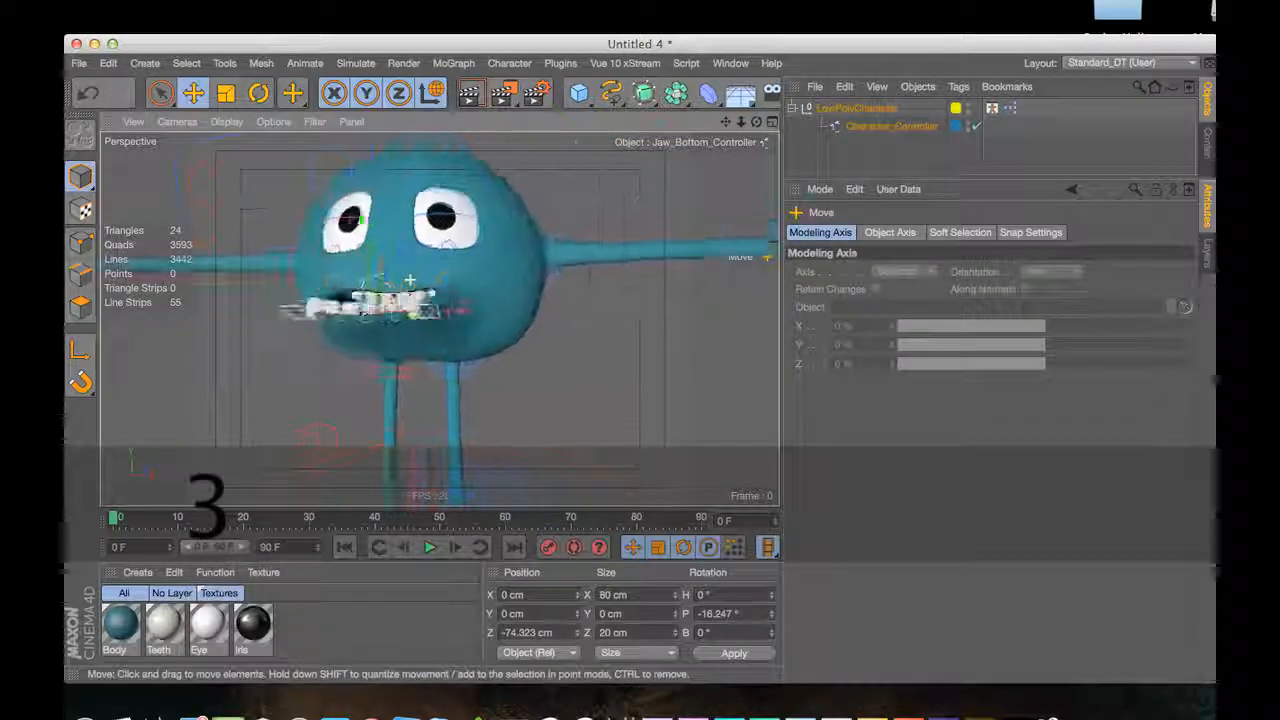
Undo the rotation and move of Jaw_Bottom_Controller until the character is back in its neutral pose
key("super+z")
key("super+z")
key("super+z")
key("super+z")
key("super+z")
key("super+z")
key("super+z")
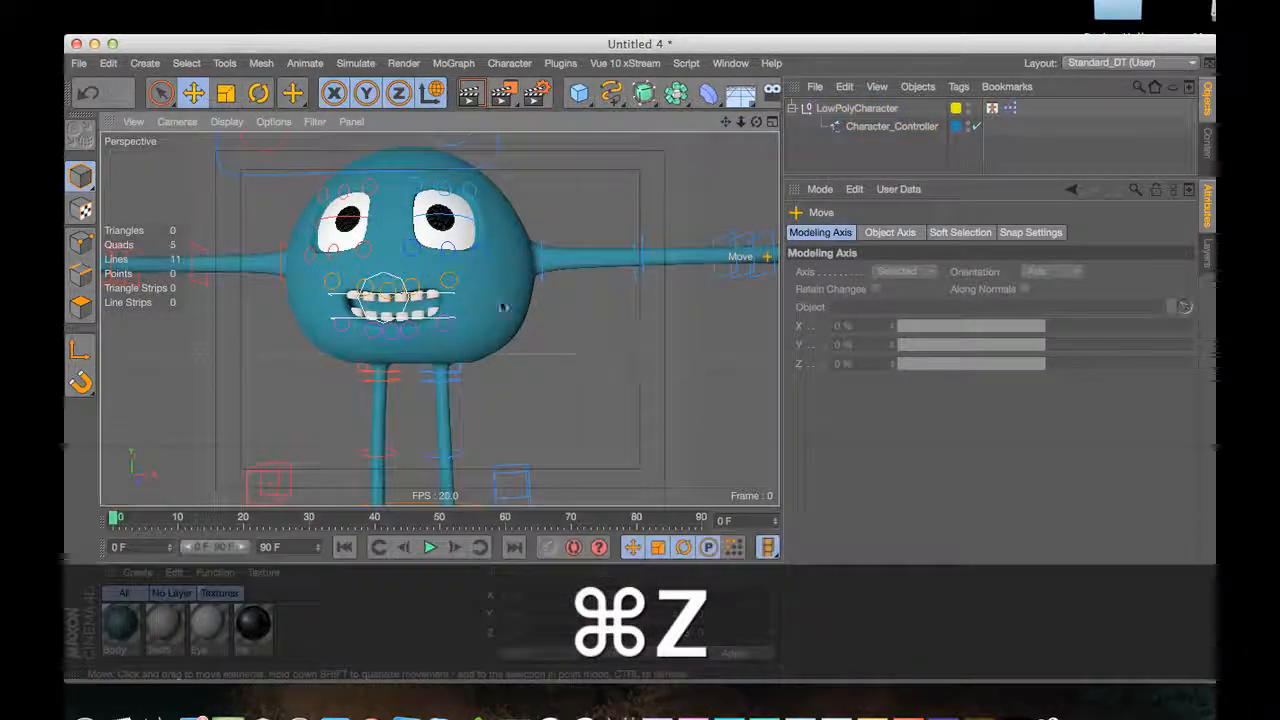
Select Mouth_Controller in front of the face, try moving it vertically, and undo the move
left_click_drag(472, 278, 597, 337)
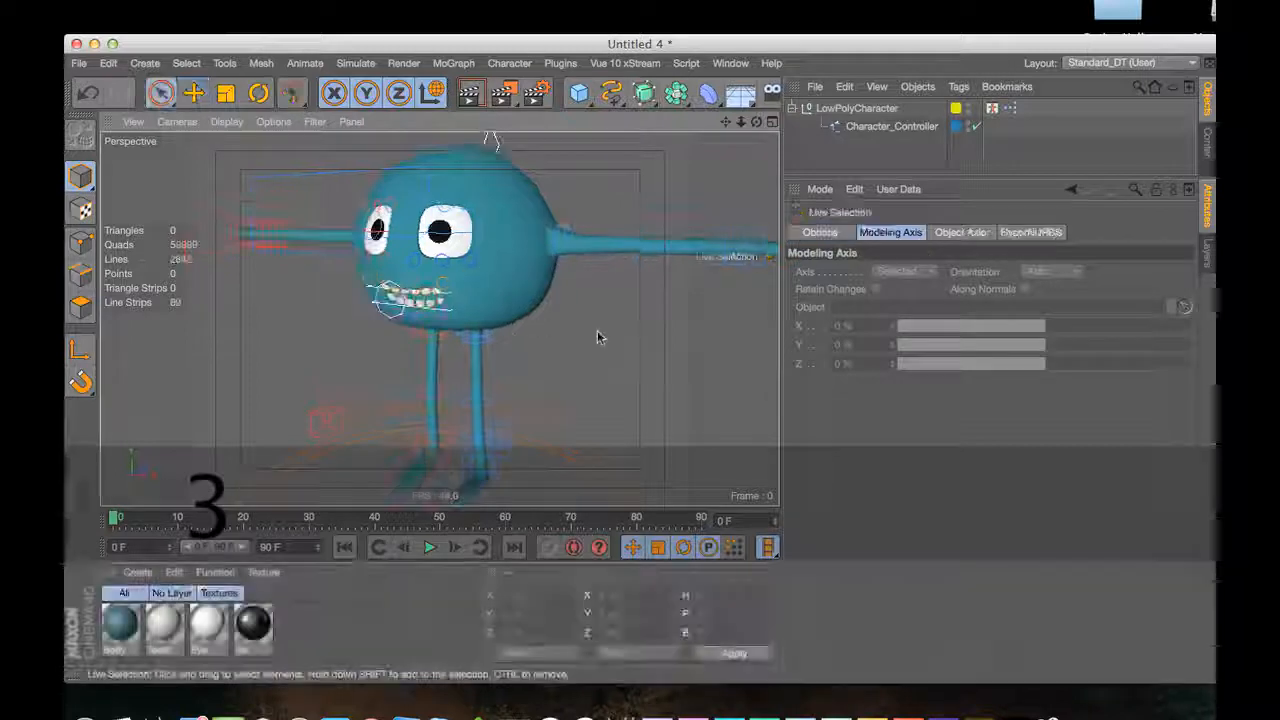
key("2")
left_click_drag(385, 292, 295, 331)
left_click(397, 296)
key("3")
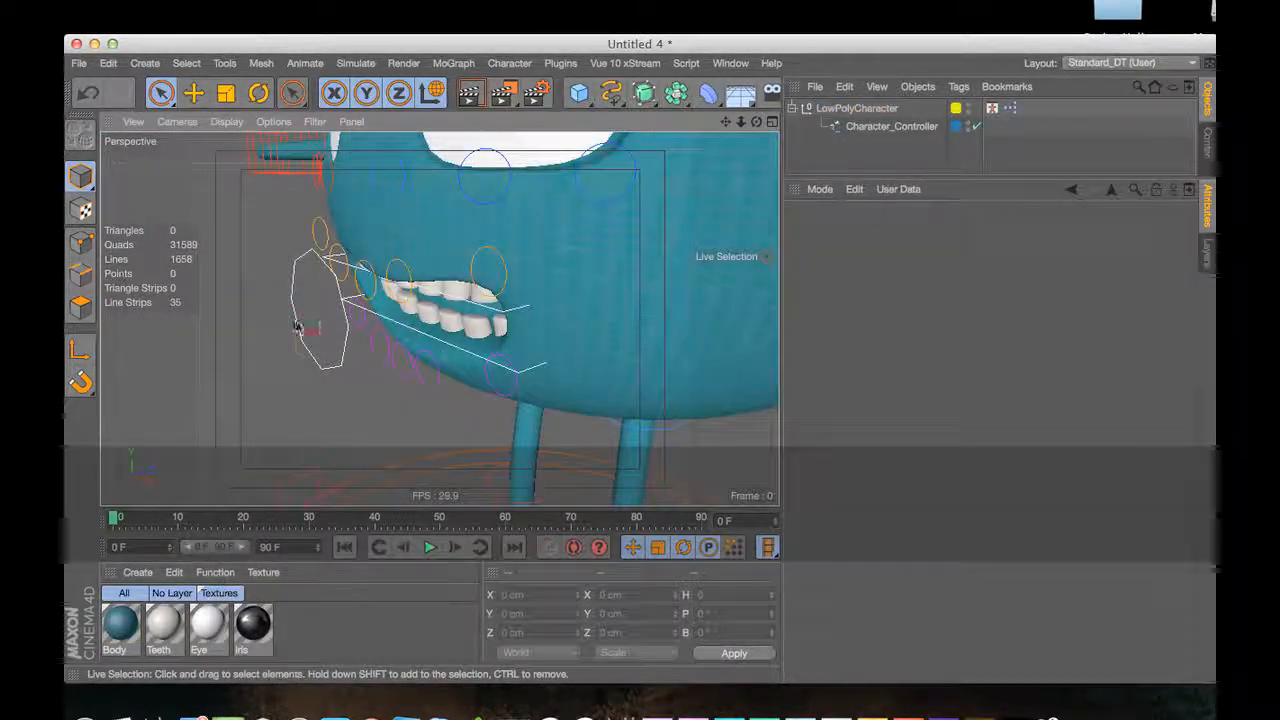
left_click(297, 328)
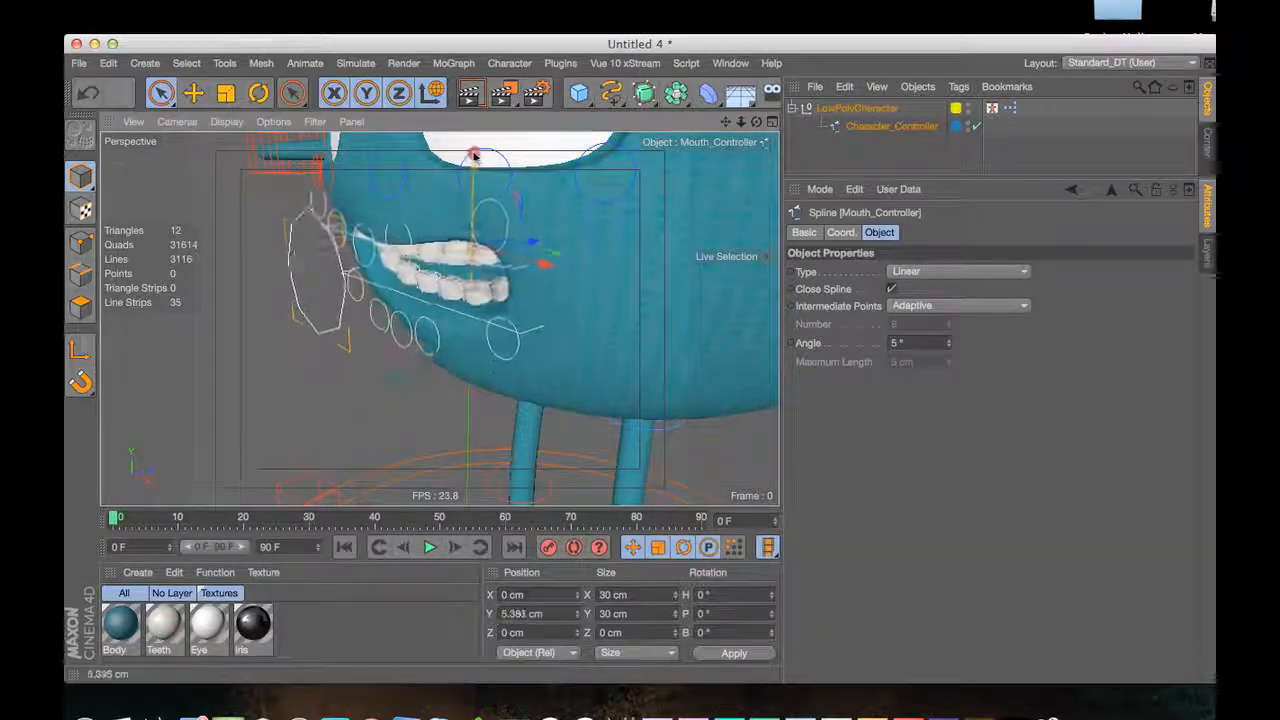
mouse_move(474, 156)
left_mouse_down()
mouse_move(477, 201)
mouse_move(477, 179)
left_mouse_up()
left_click_drag(534, 272, 357, 306)
key("3")
key("2")
key("super+z")
key("super+z")
key("super+z")
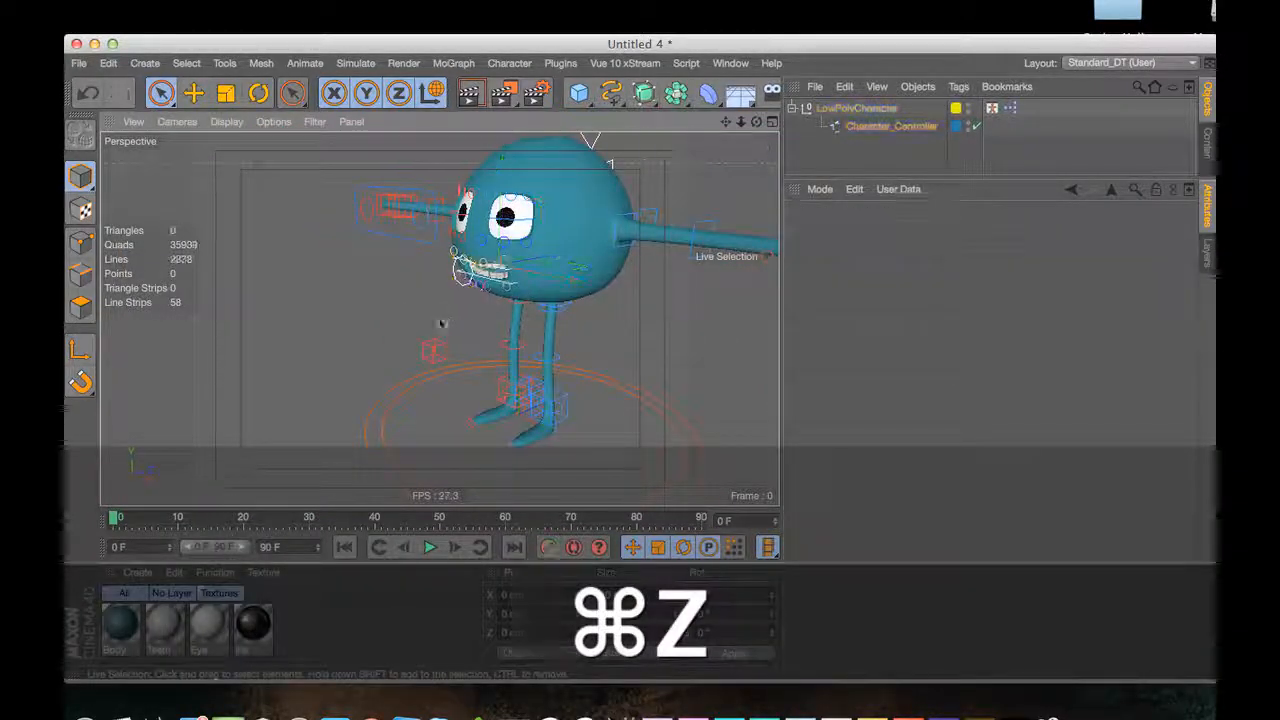
Examine the mouth and the small lip controllers around it from the side and the front
key("3")
left_click_drag(438, 319, 500, 316)
key("2")
left_click_drag(460, 246, 457, 272)
key("3")
left_click_drag(457, 272, 595, 272)
left_click(478, 283)
key("3")
key("2")
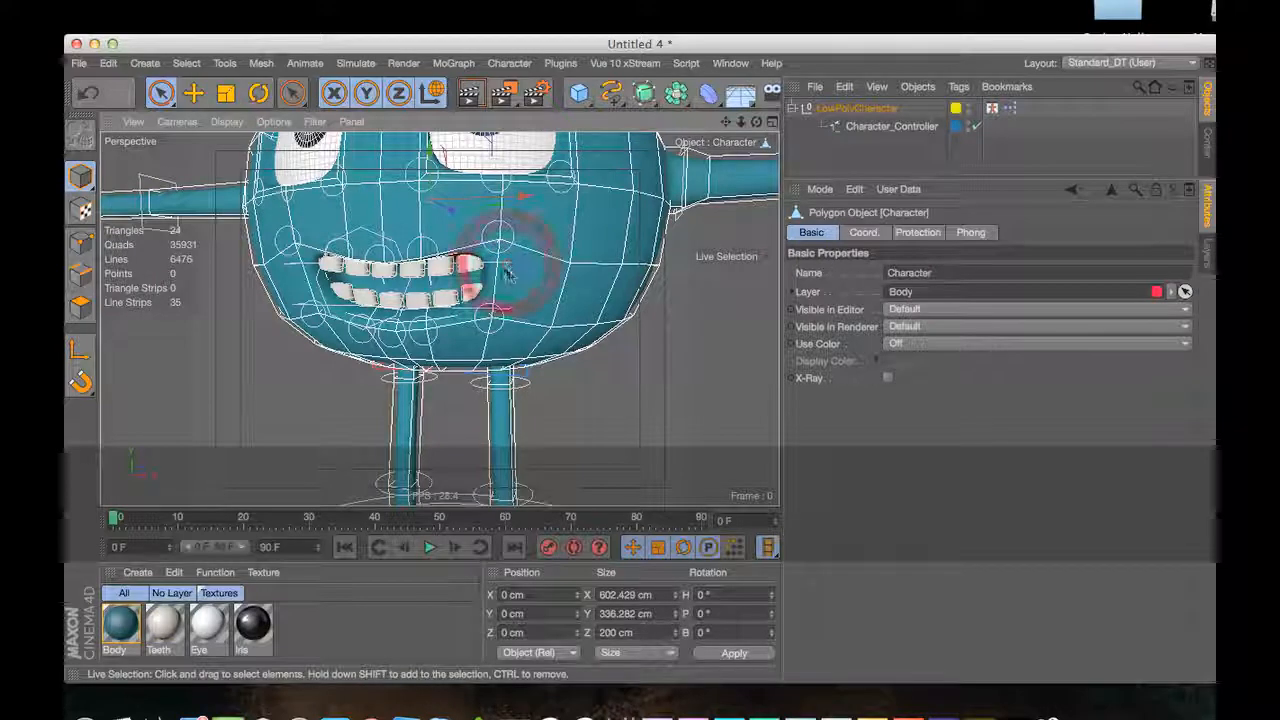
Select Jaw_Bottom_Controller from the side view, try moving it vertically and rotating it, and undo the changes
key("3")
left_click_drag(507, 273, 345, 299)
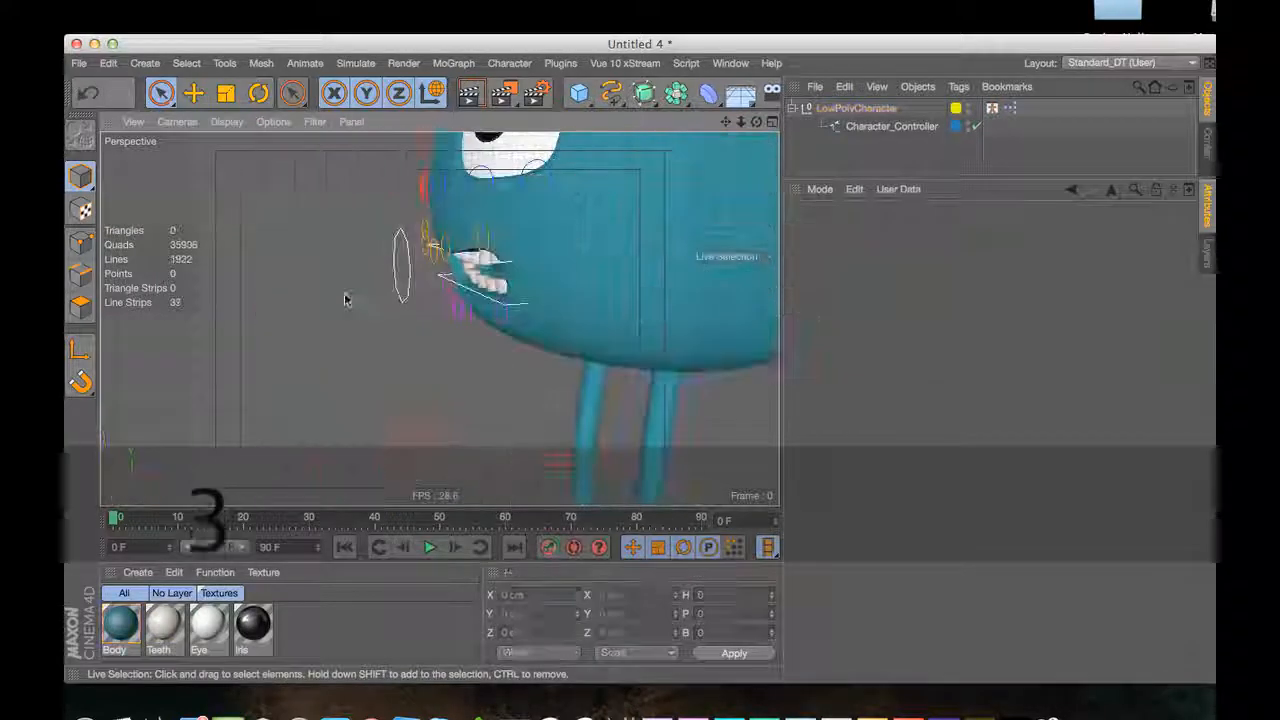
left_click(462, 291)
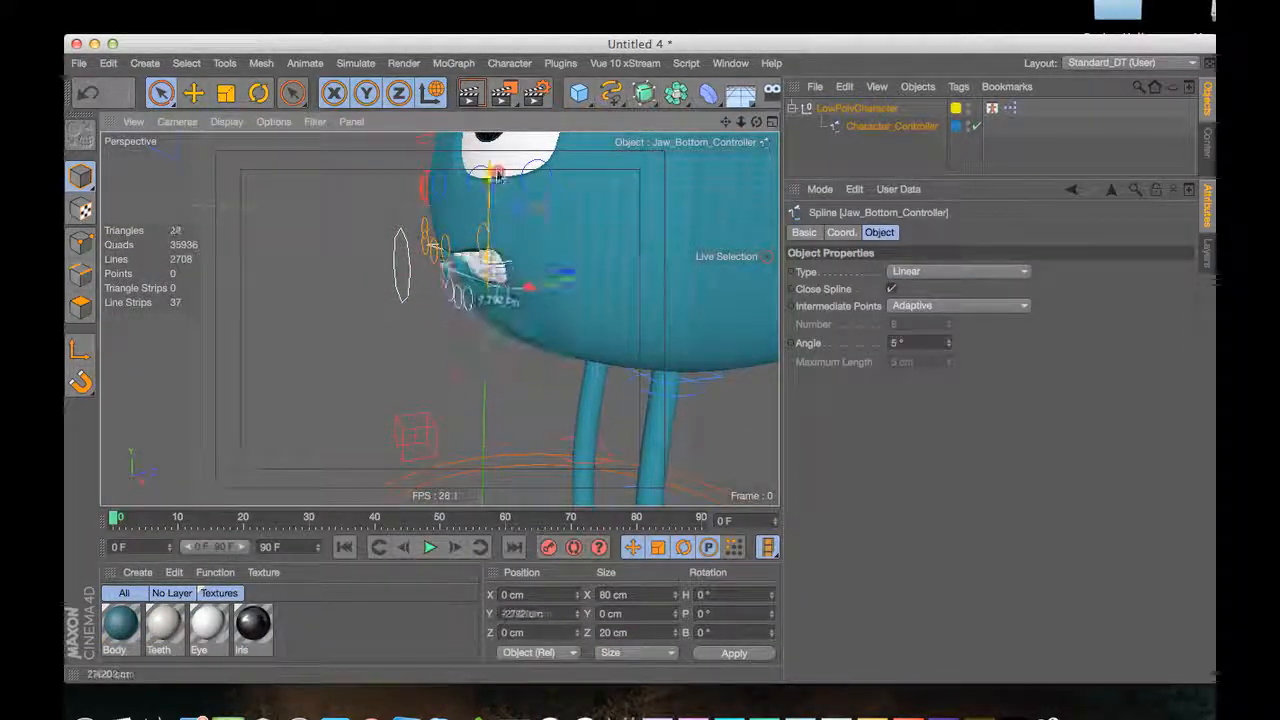
key("super+z")
key("3")
left_click_drag(510, 237, 362, 370)
key("r")
key("super+z")
Clear the selection and examine the whole character from a distance and its face up close
key("3")
key("2")
key("space")
left_click(423, 354)
key("3")
key("2")
key("1")
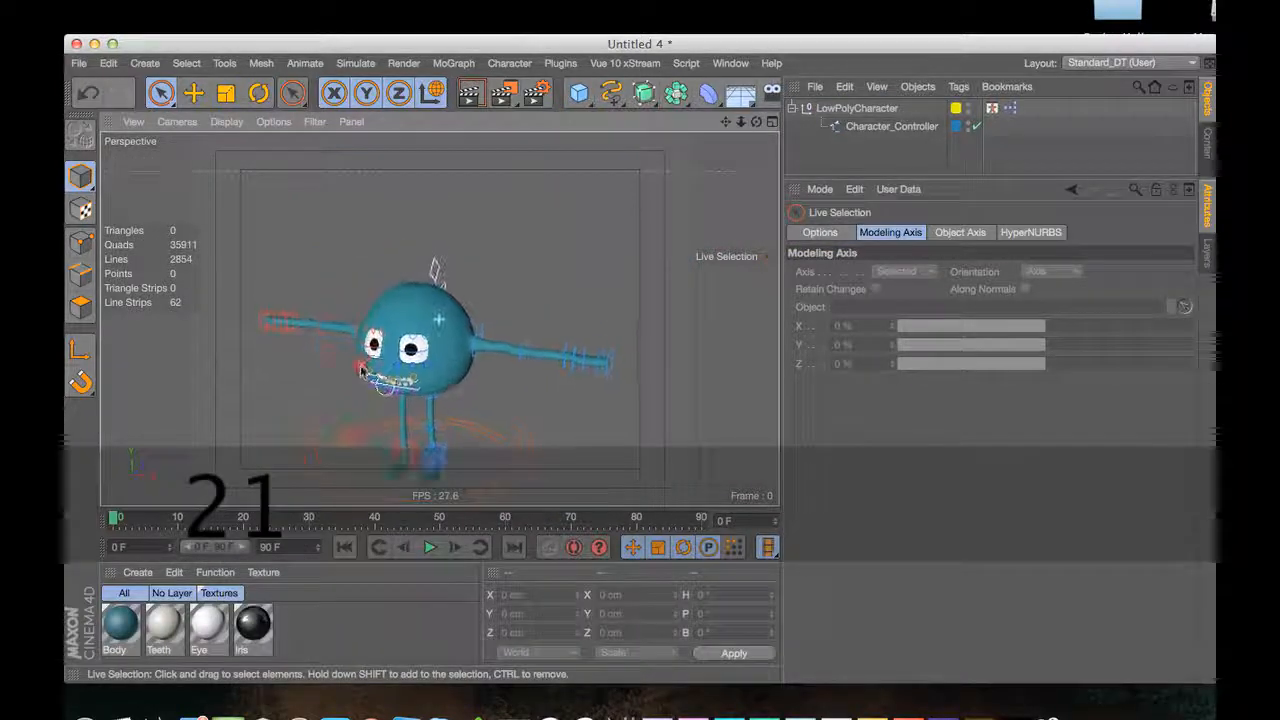
key("1")
left_click_drag(459, 308, 446, 262)
left_click_drag(465, 187, 520, 200)
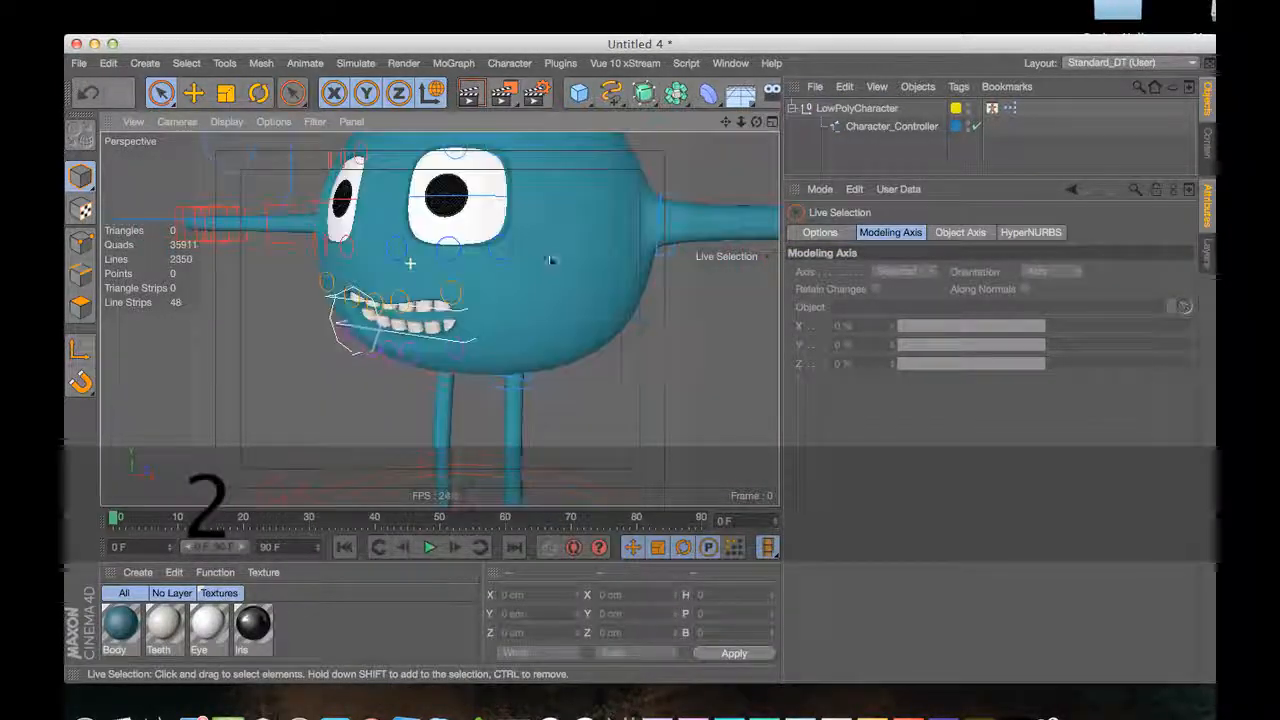
Pick L_Eye_Goal through the Visual Selector, try moving it sideways along X, and undo the move
left_click(991, 107)
left_click(909, 330)
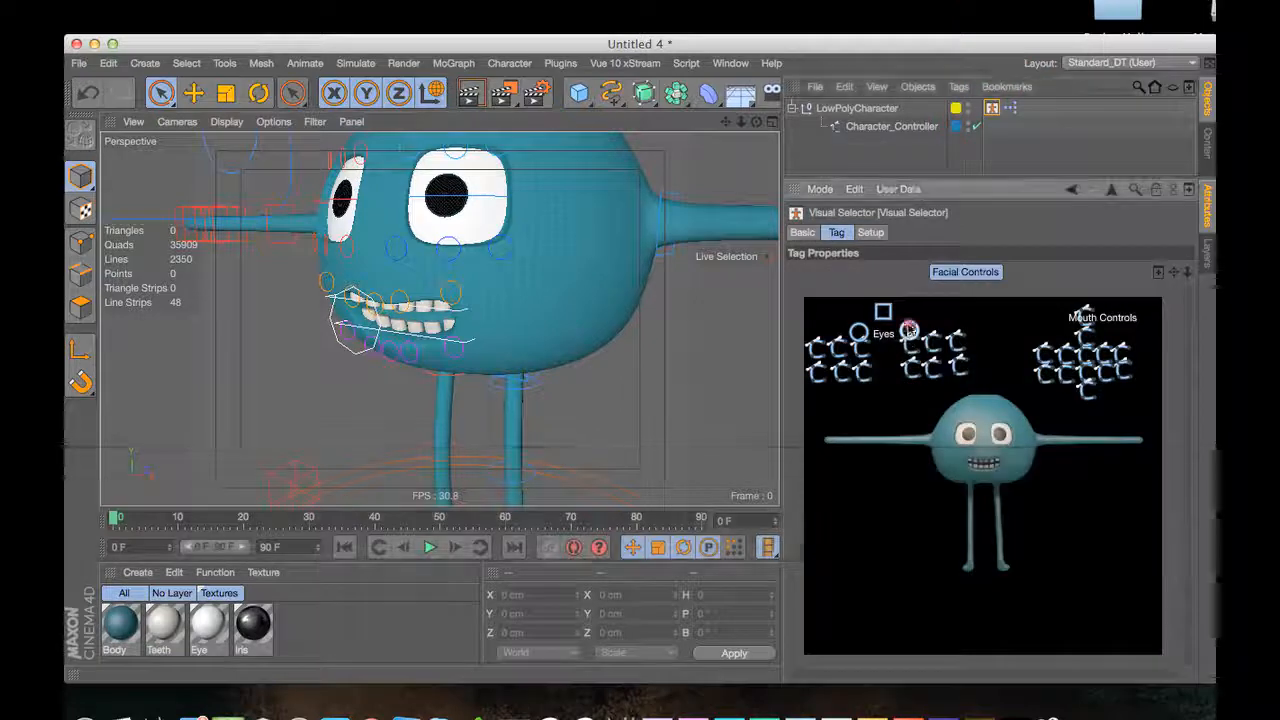
key("2")
left_click_drag(462, 299, 382, 272)
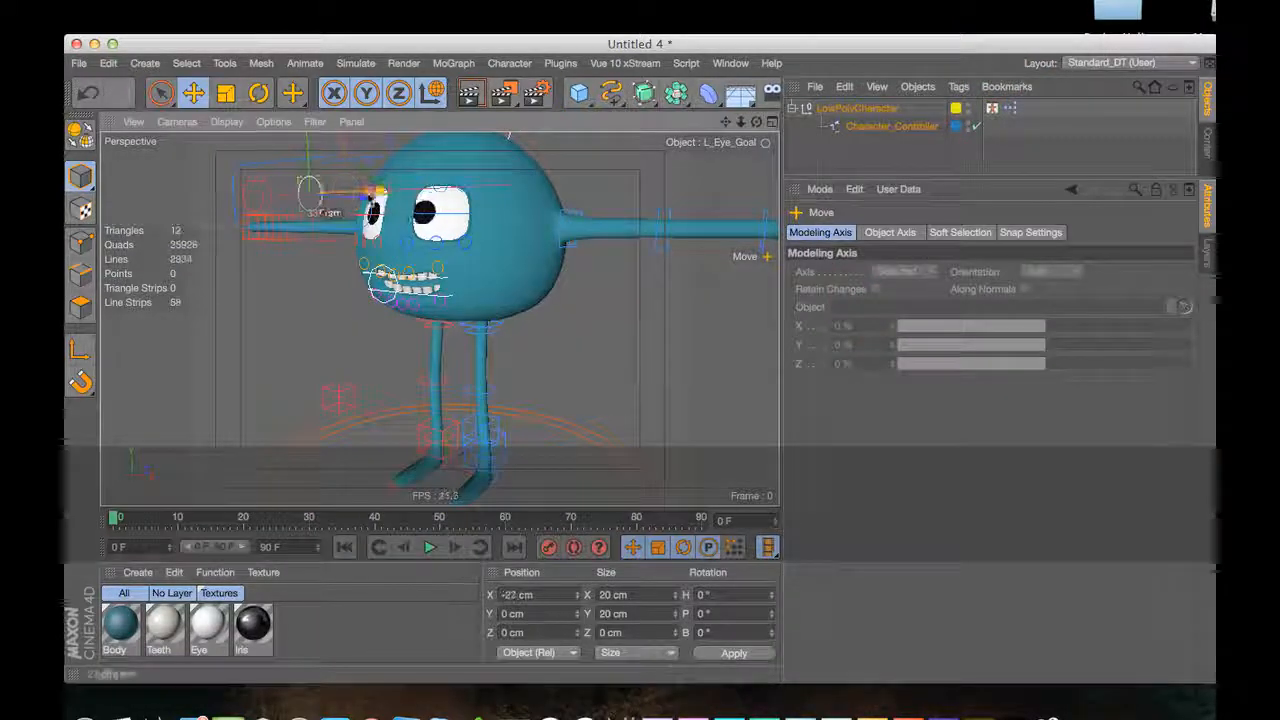
key("super+z")
key("super+z")
key("super+z")
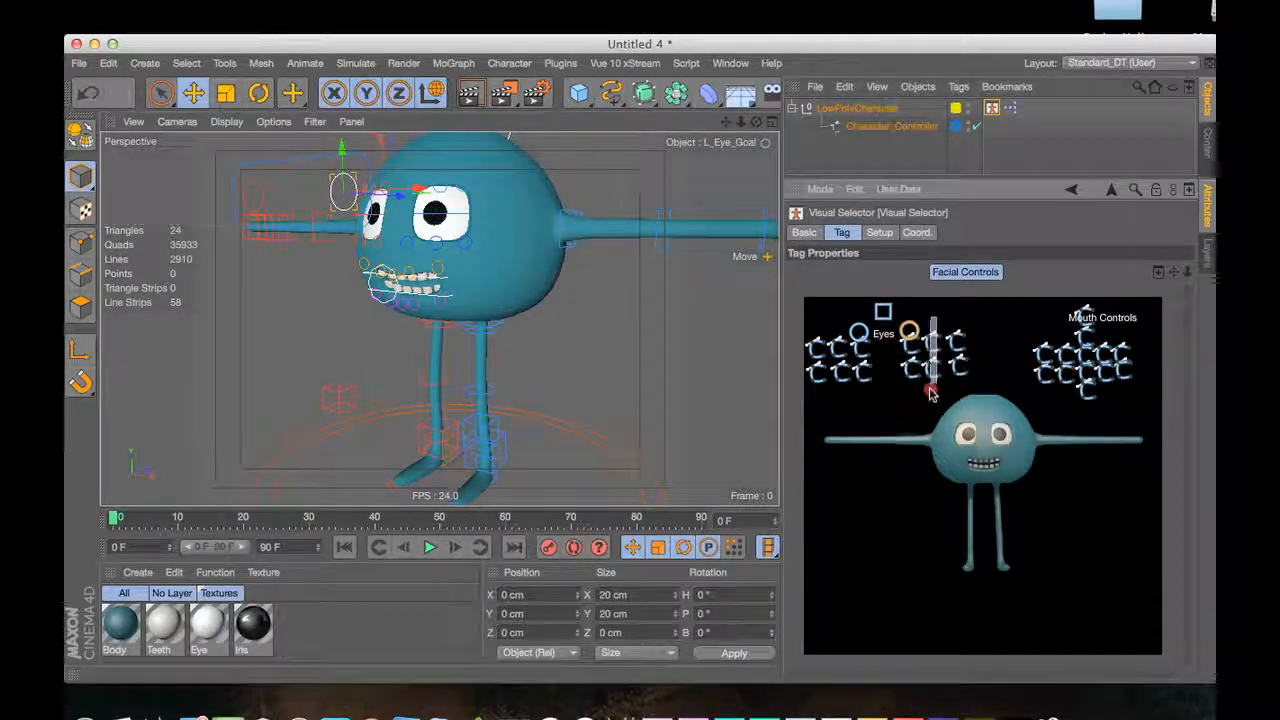
Pick the middle eyelid controllers of the left eye through the Visual Selector, try moving them vertically, and undo the changes
left_click(931, 390)
left_click_drag(444, 150, 445, 136)
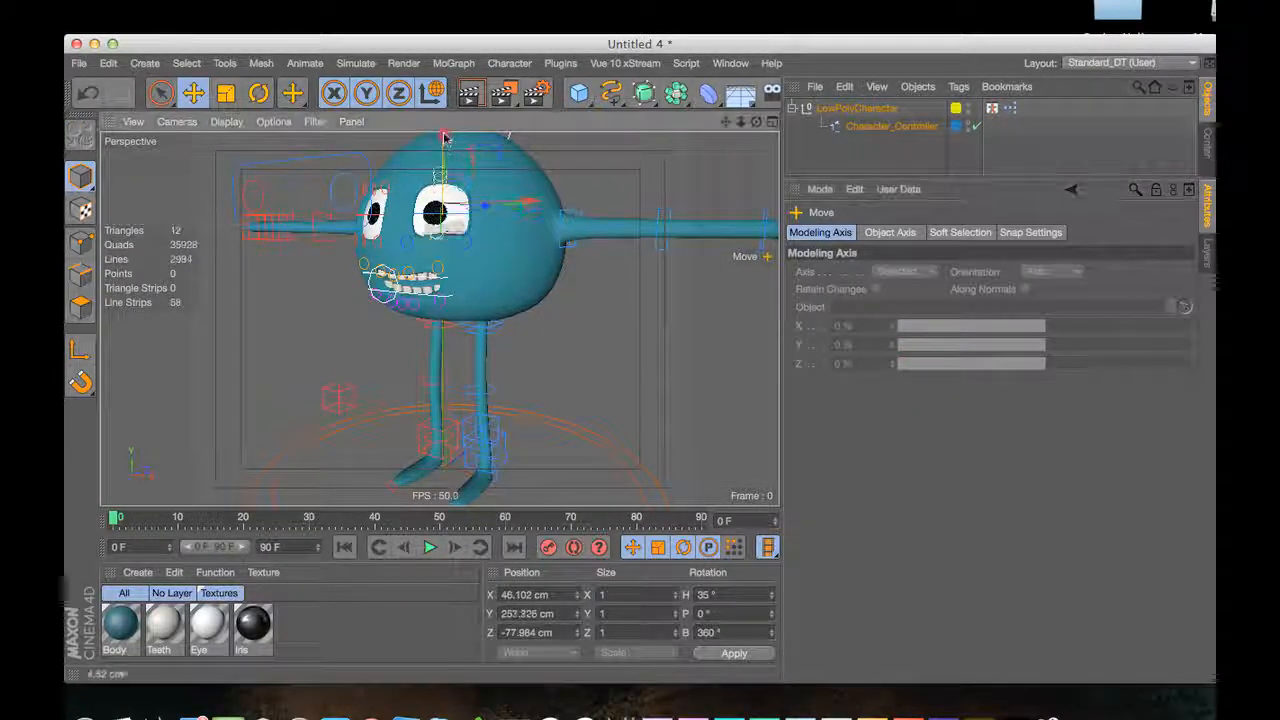
key("3")
left_click_drag(497, 203, 507, 268)
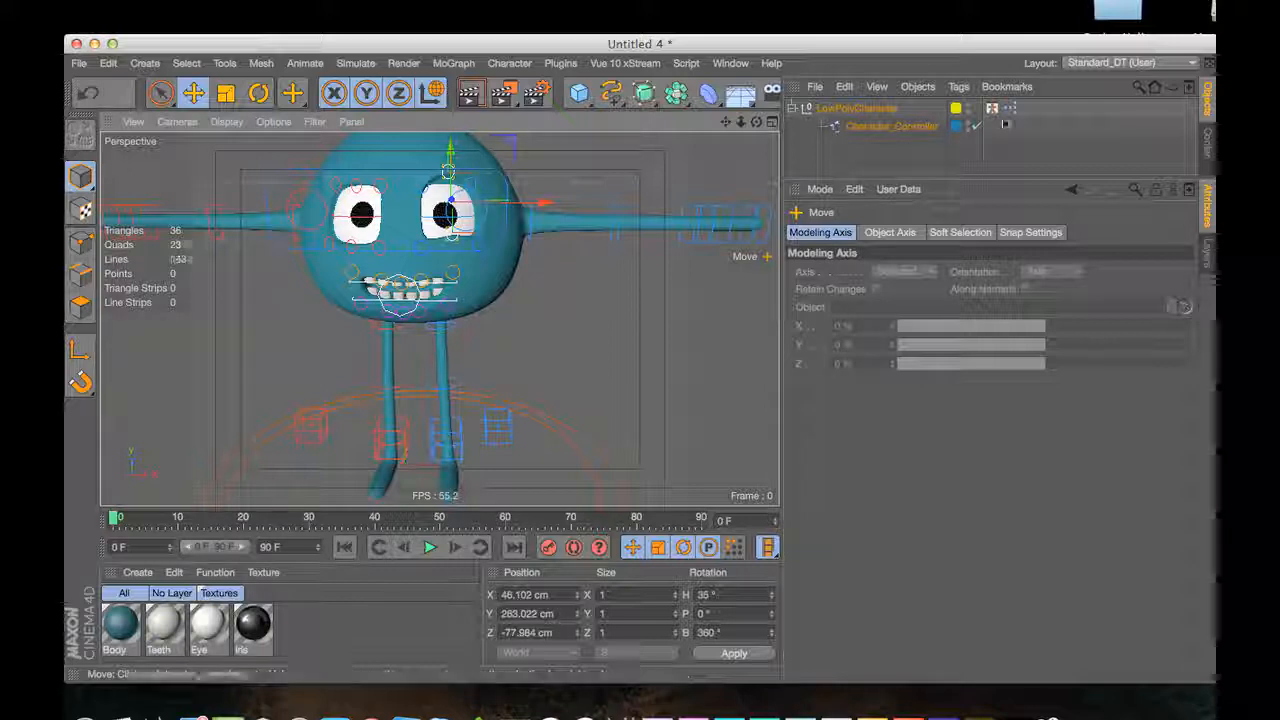
left_click(991, 108)
key("super+z")
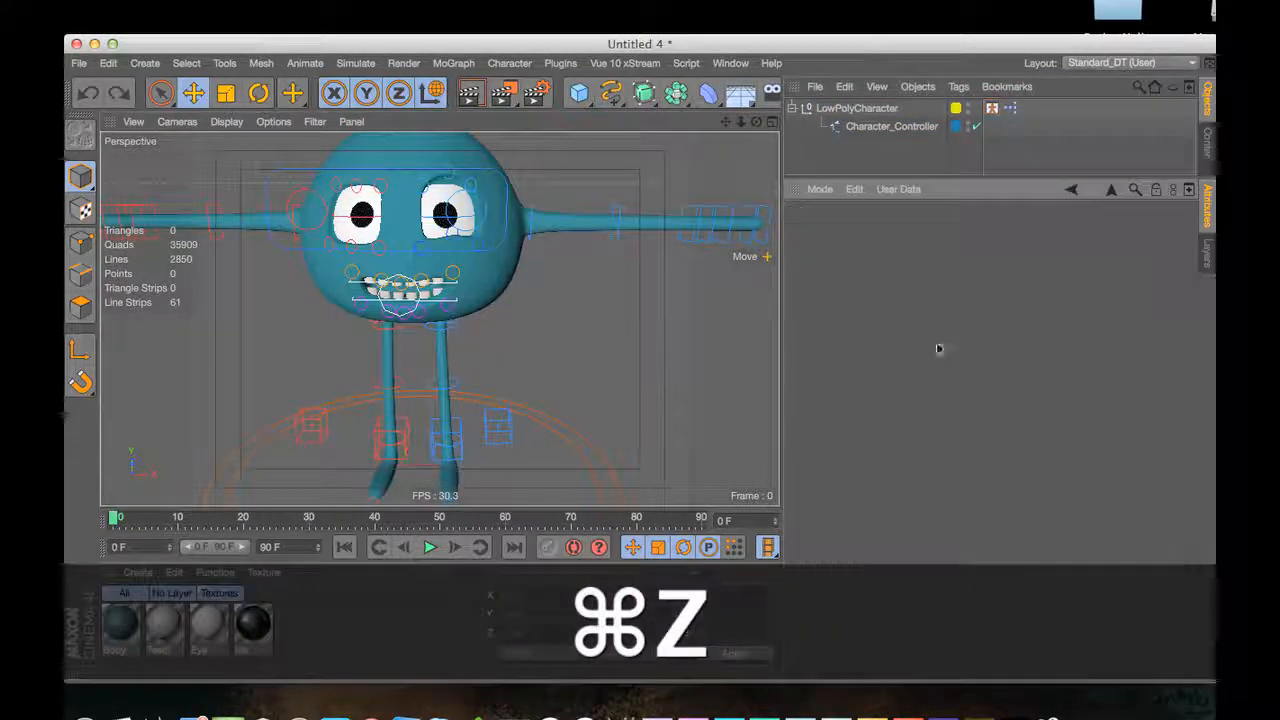
key("super+z")
key("super+z")
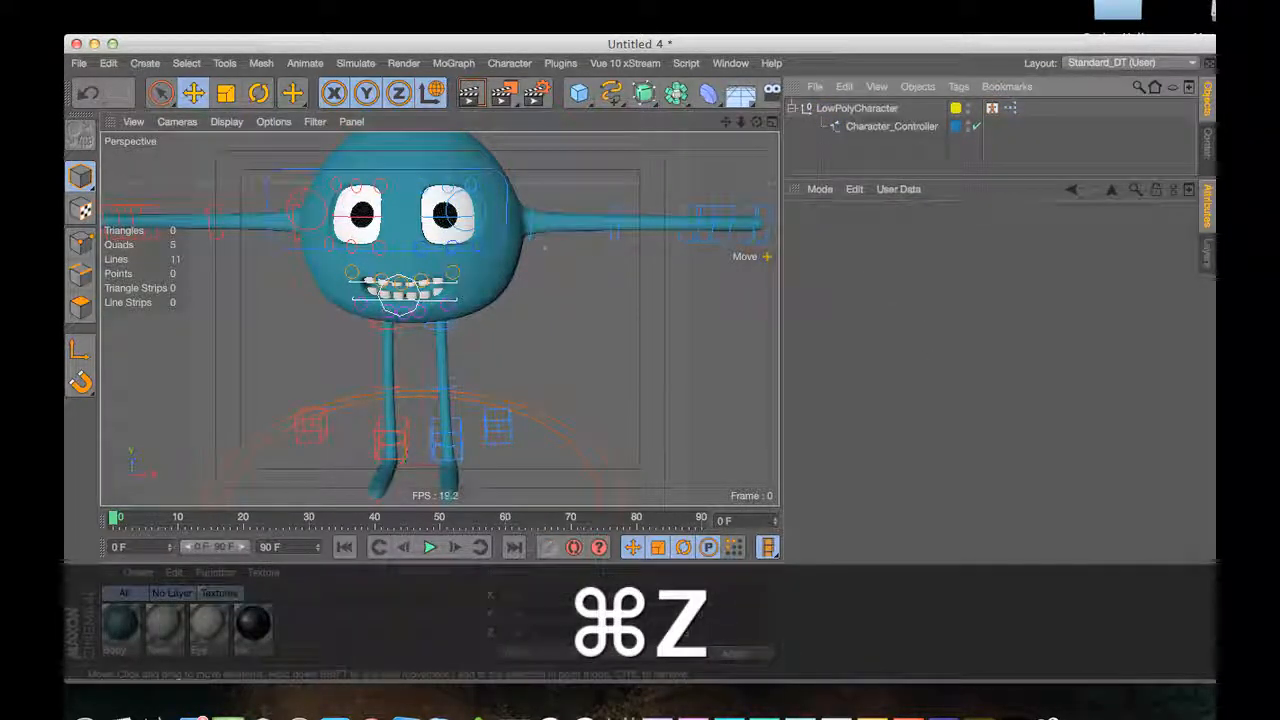
left_click(161, 93)
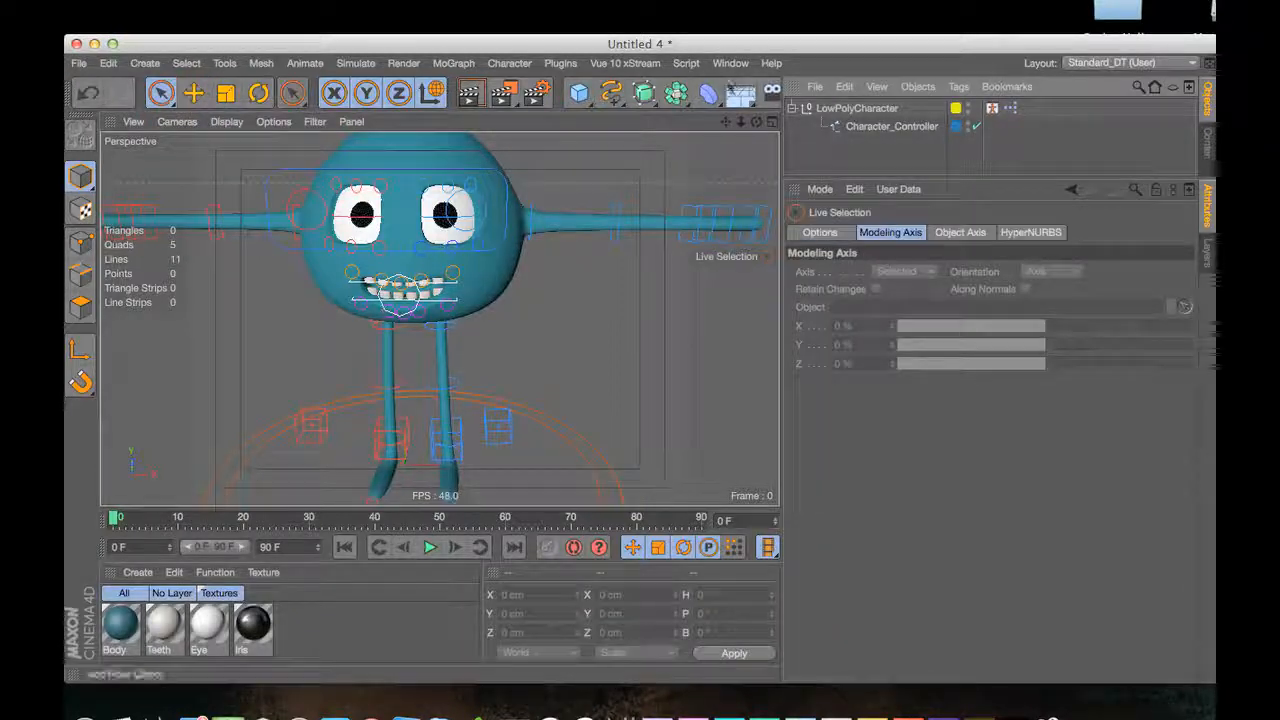
Switch to the open project LowPolyCharacter01.c4d and save it
left_click(730, 63)
left_click(811, 451)
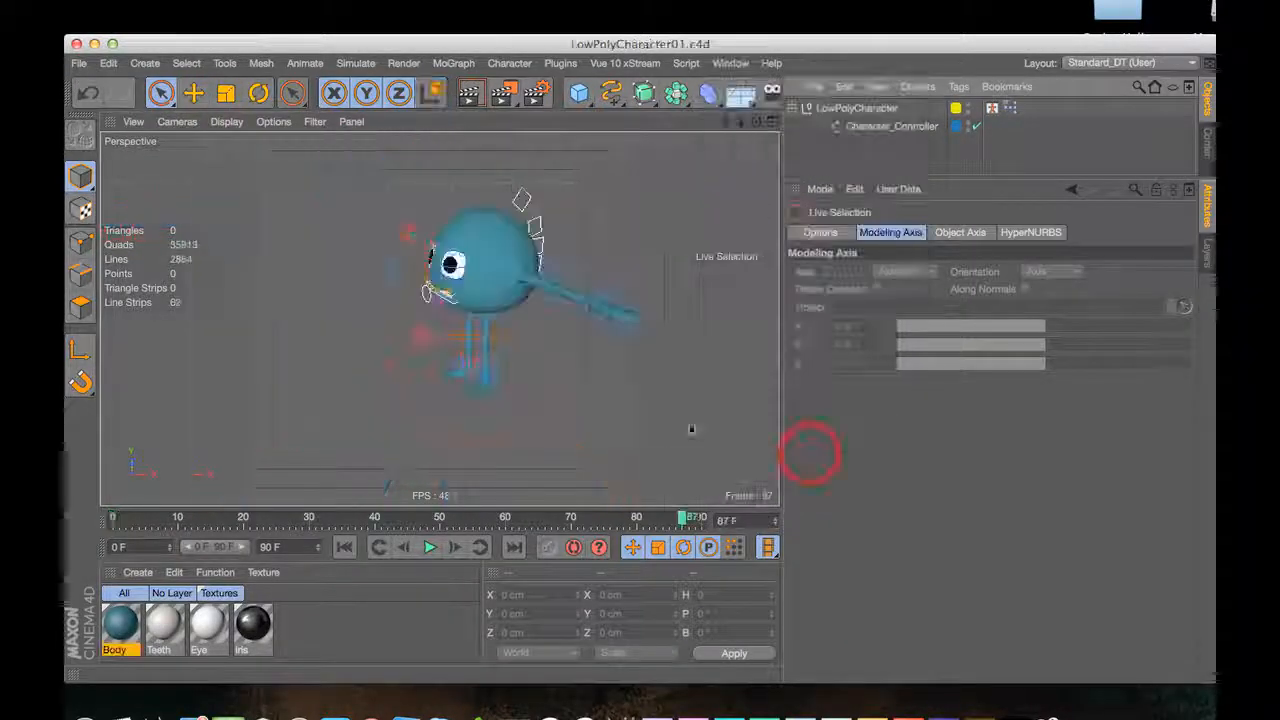
left_click(730, 63)
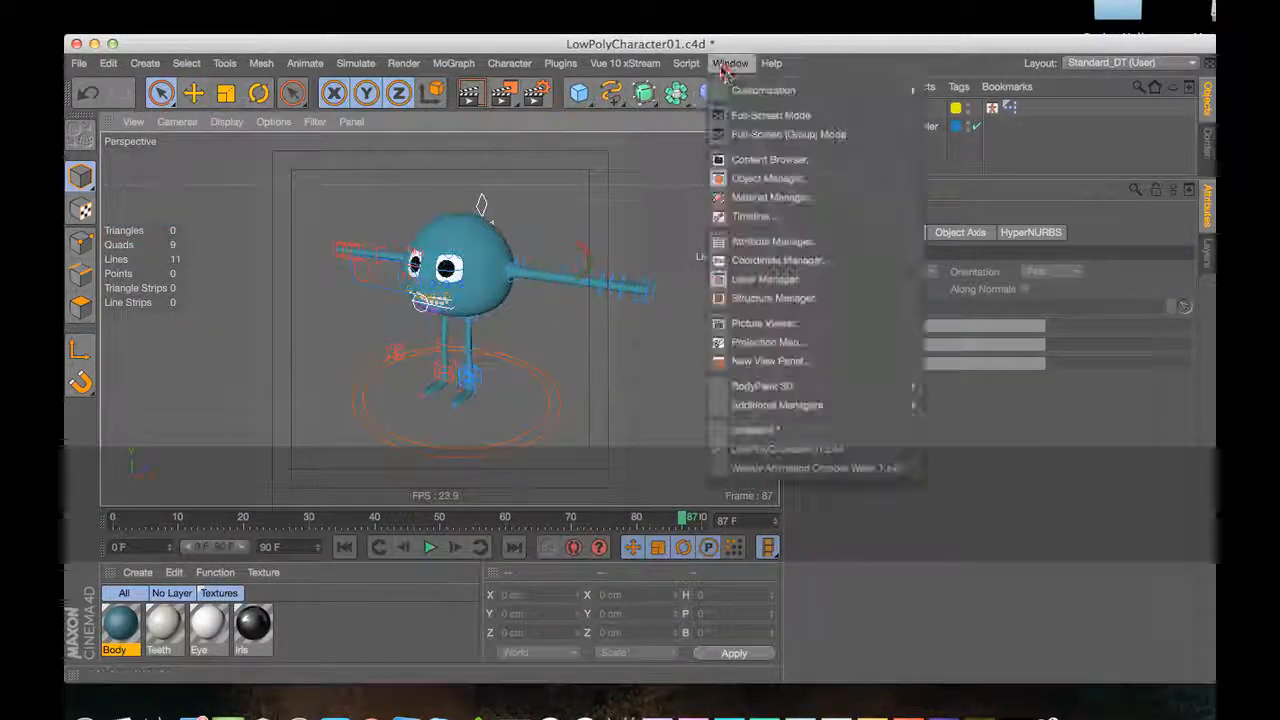
left_click(811, 463)
key("super+s")
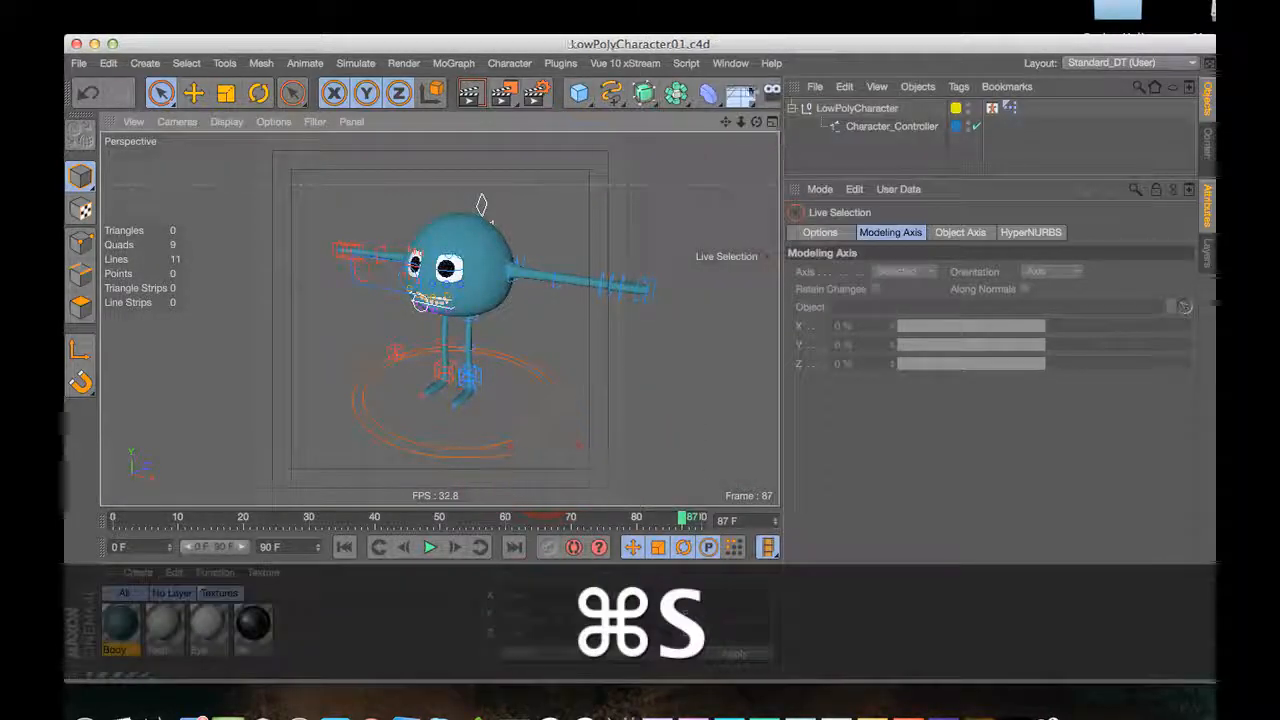
Switch to the project Weekly Animation October Week 1.c4d and toggle Enhanced OpenGL in its viewport
left_click(730, 63)
left_click(811, 465)
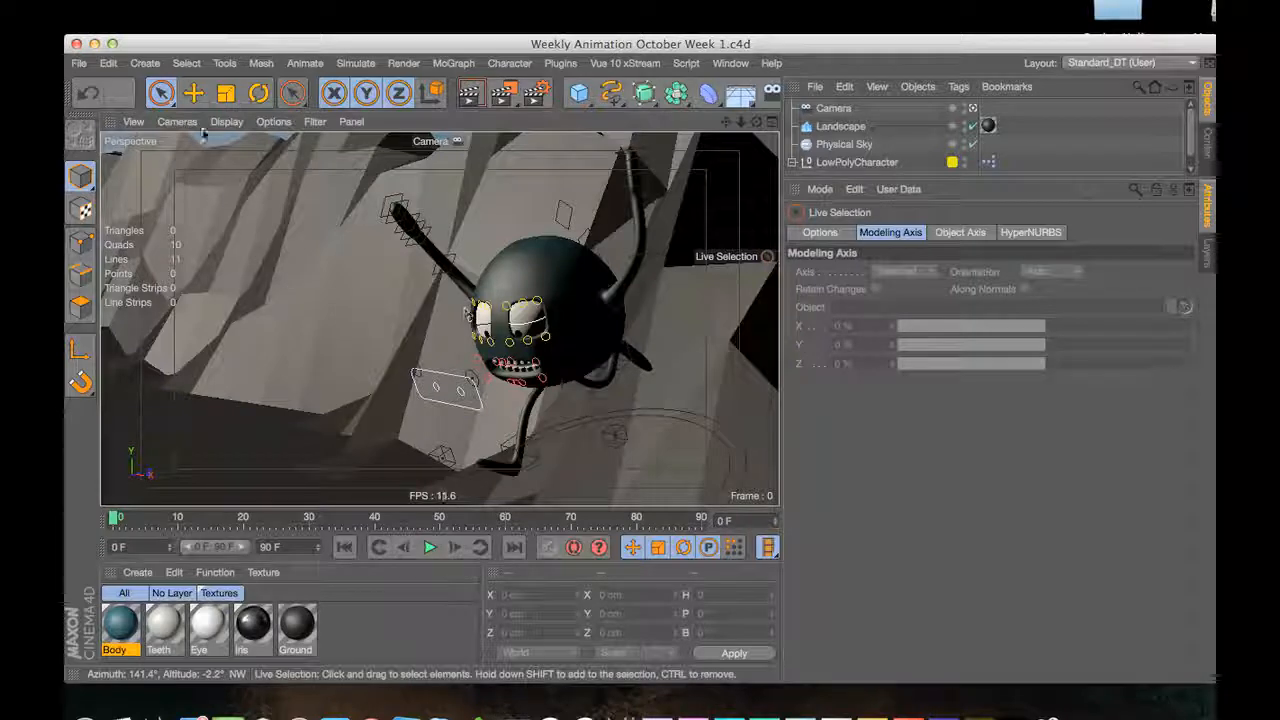
left_click(273, 121)
left_click(291, 218)
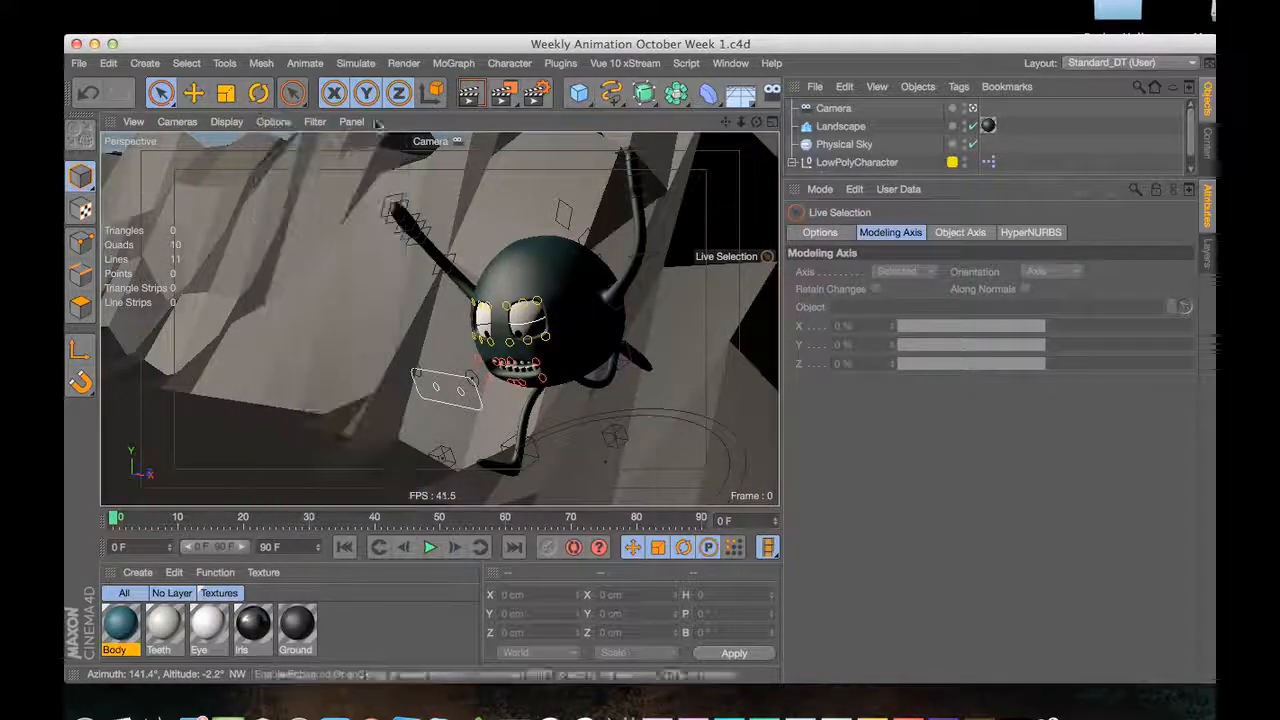
left_click(730, 63)
left_click(728, 455)
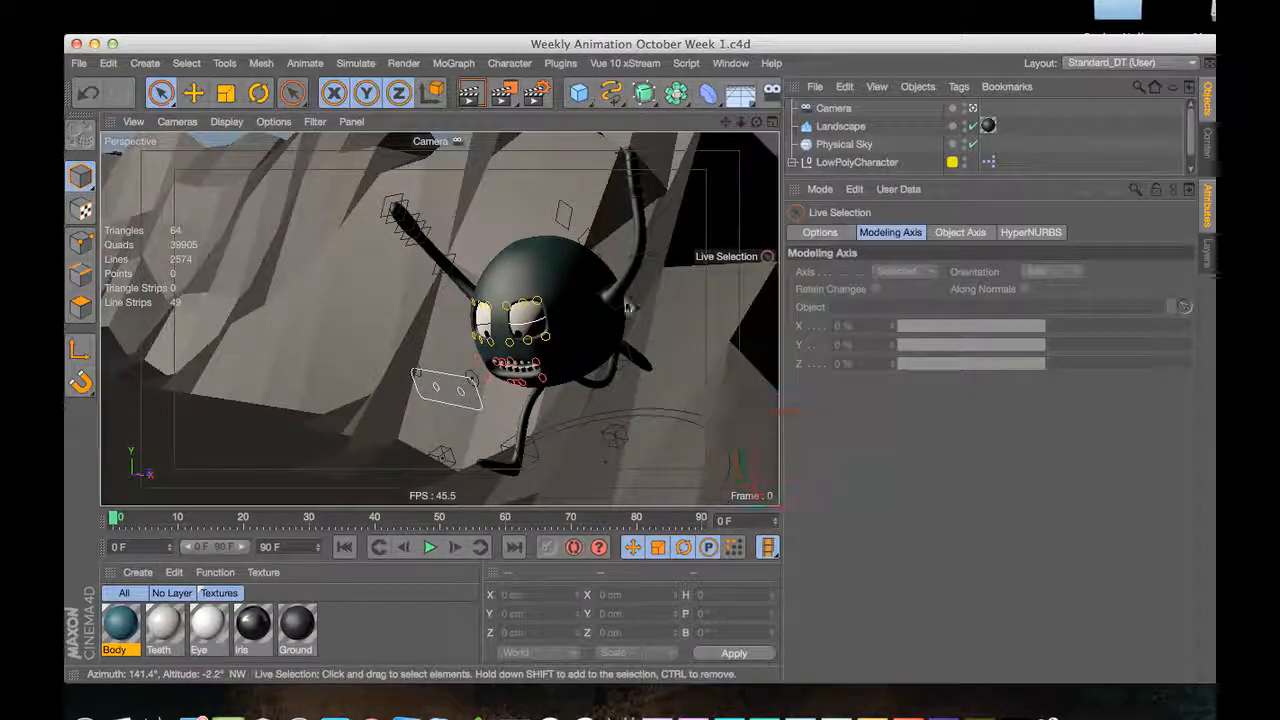
Load the Standard_DT (User) interface layout and switch to the project LowPolyCharacter01.c4d
left_click(730, 63)
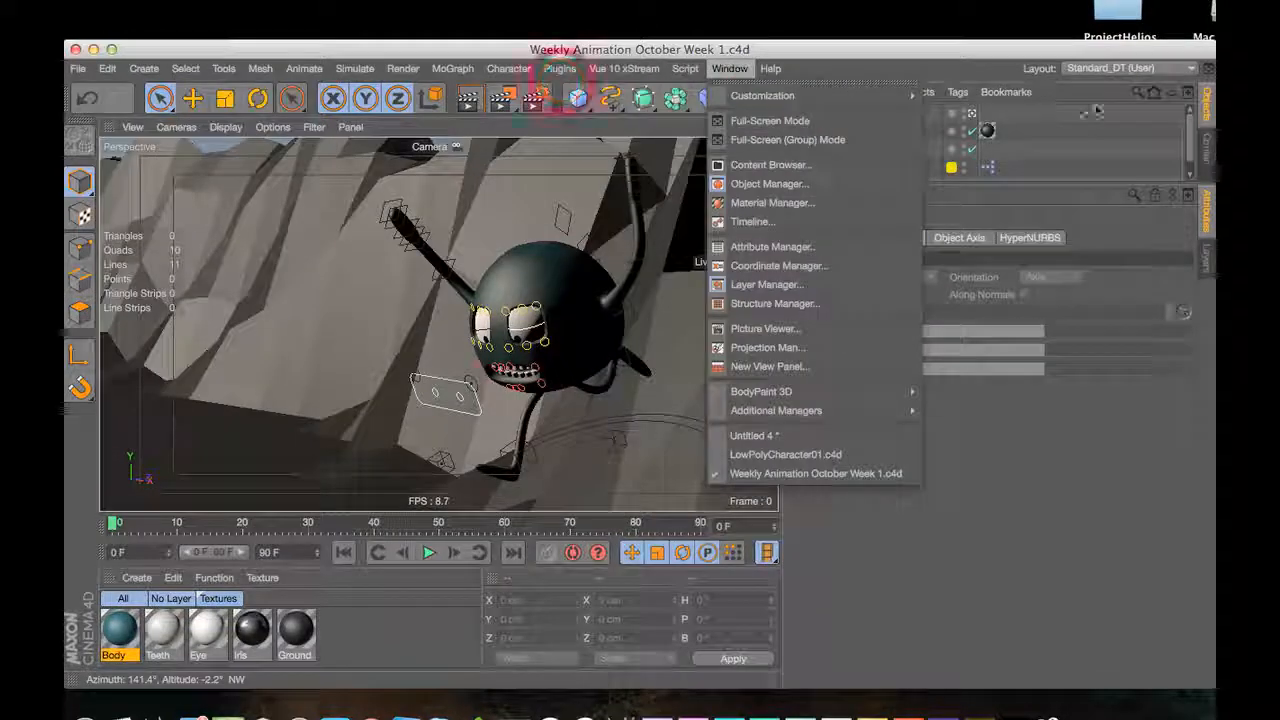
left_click(1128, 68)
left_click(1110, 256)
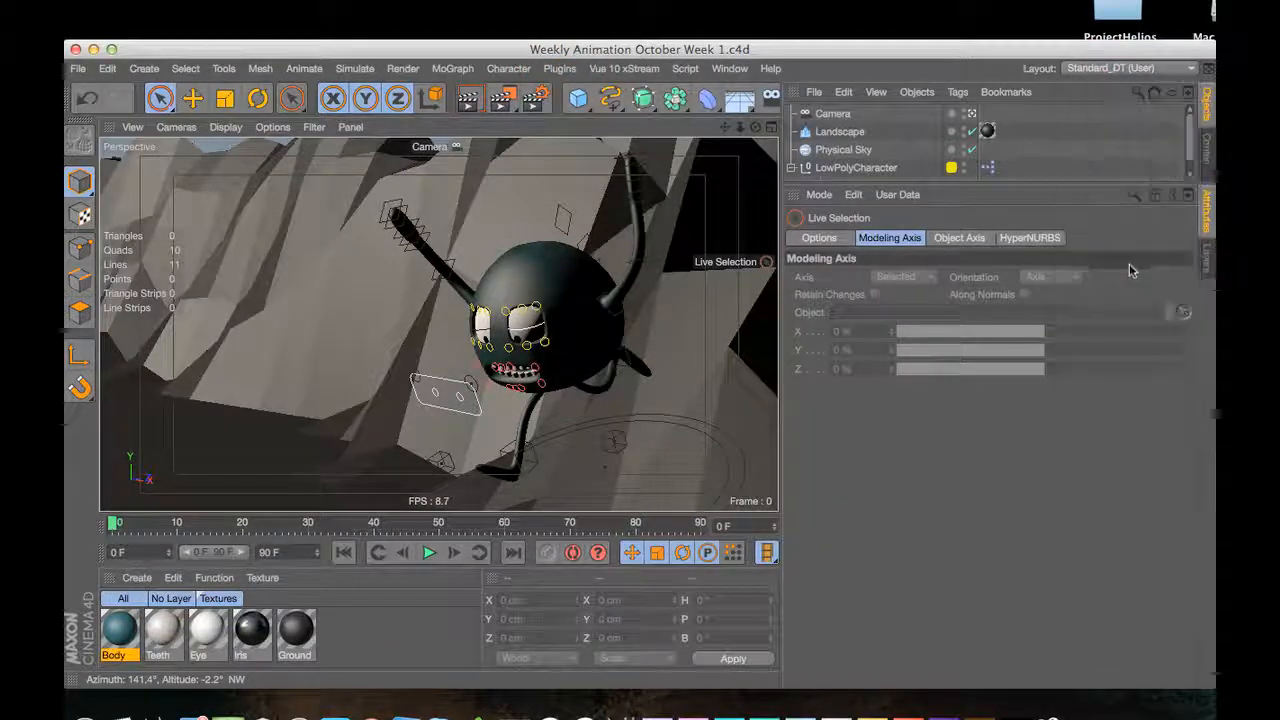
left_click(730, 63)
left_click(757, 450)
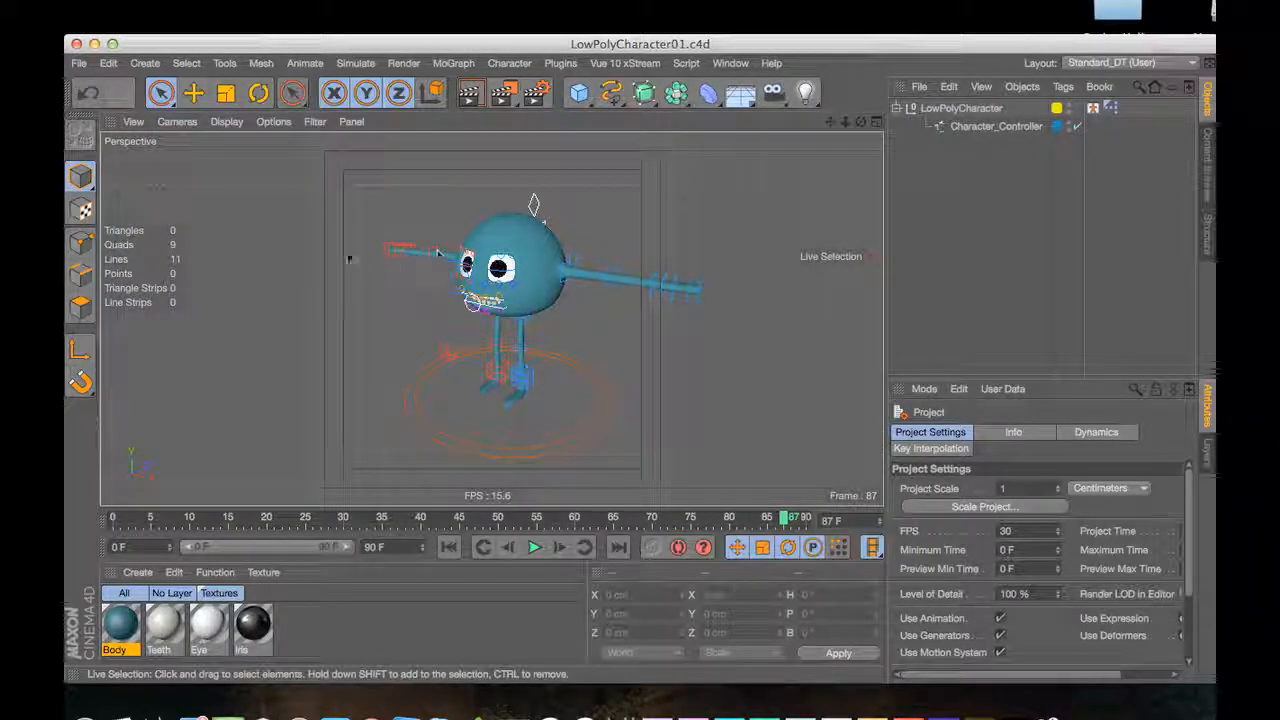
Switch back to Weekly Animation October Week 1.c4d and examine the posed character's face up close
left_click(730, 63)
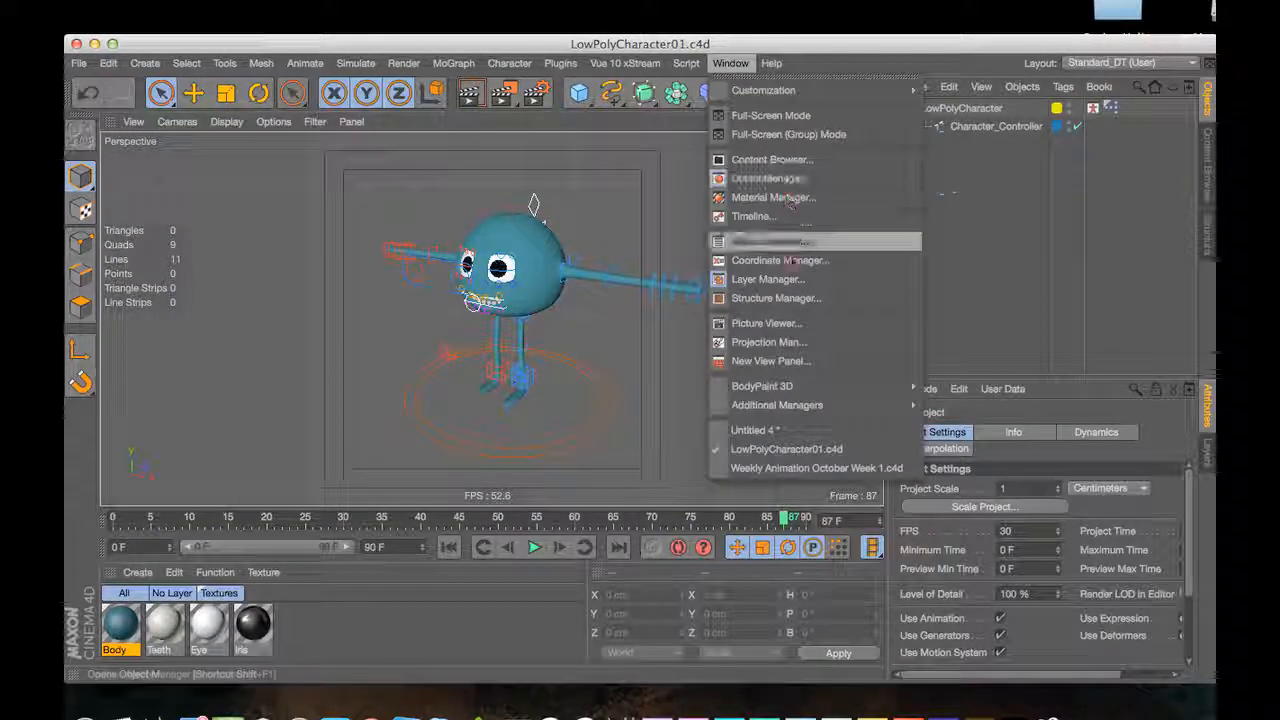
left_click(812, 468)
key("2")
key("3")
left_click_drag(582, 336, 386, 251)
key("1")
key("3")
key("2")
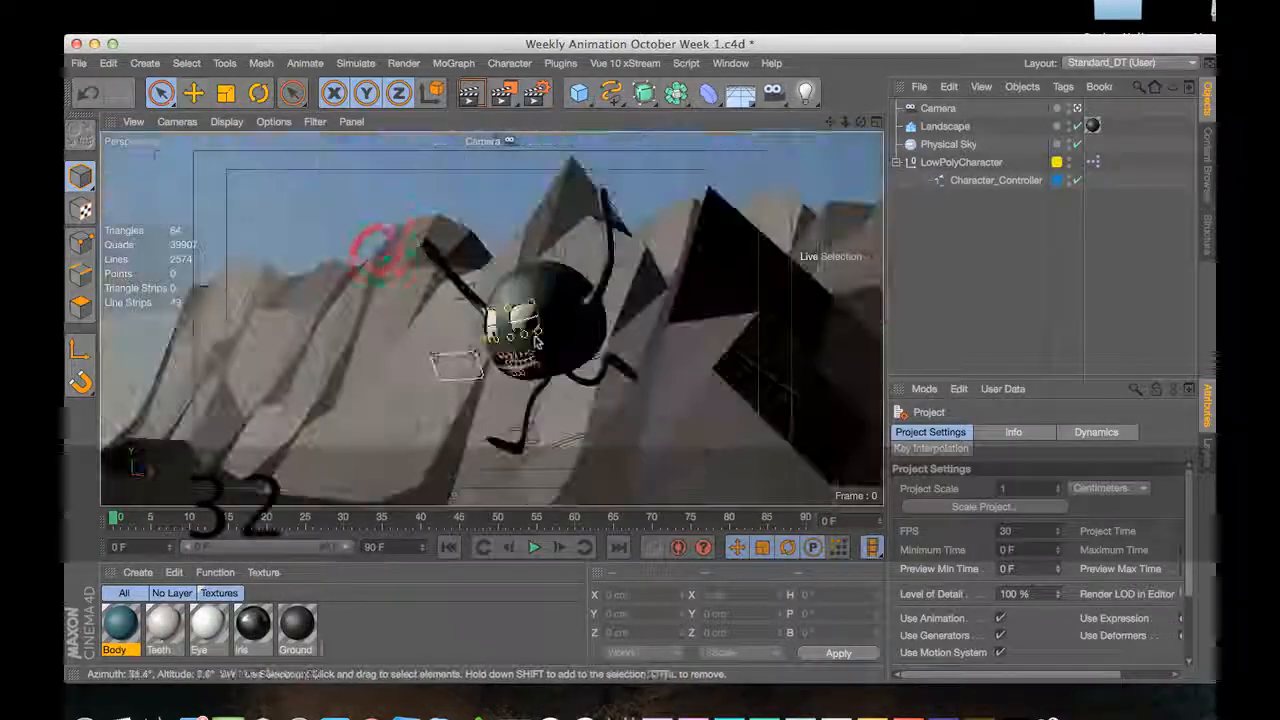
left_click_drag(545, 309, 654, 334)
key("2")
left_click_drag(504, 371, 630, 359)
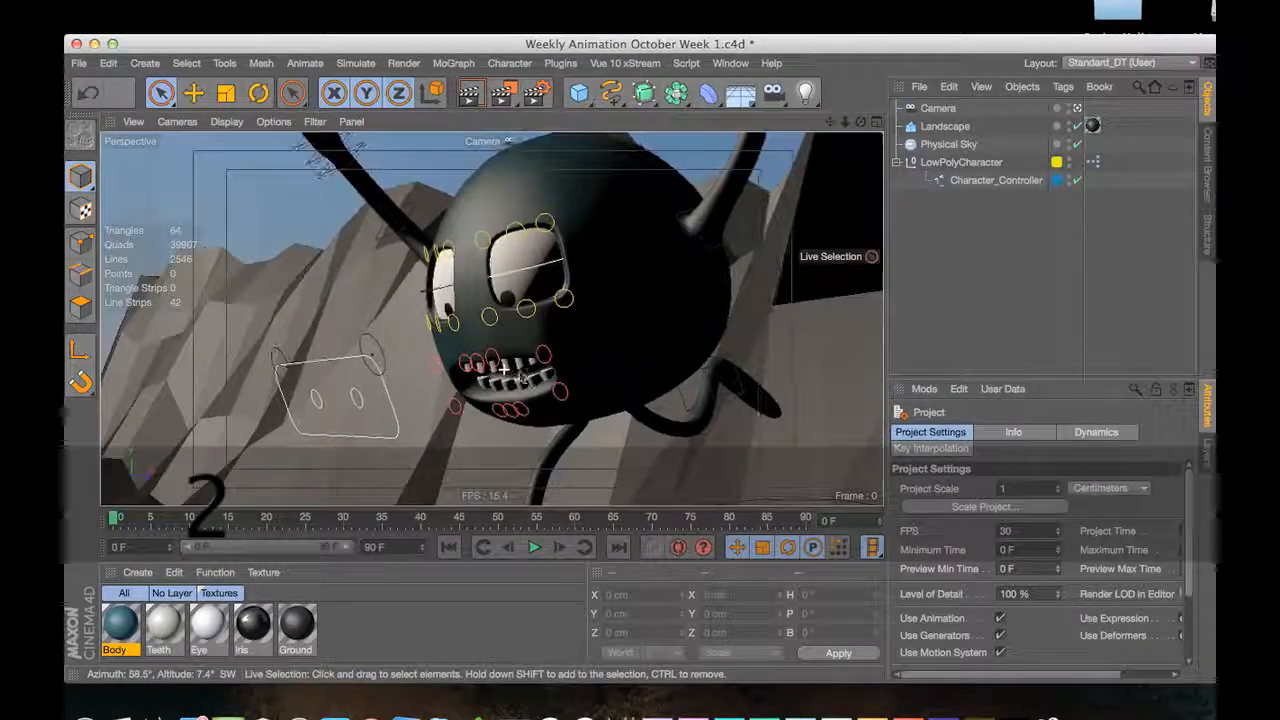
Try to select several upper-lip controllers together on the posed character, including TopMouthInnerLeft_Controller
left_click(492, 357)
left_click(471, 368, "shift")
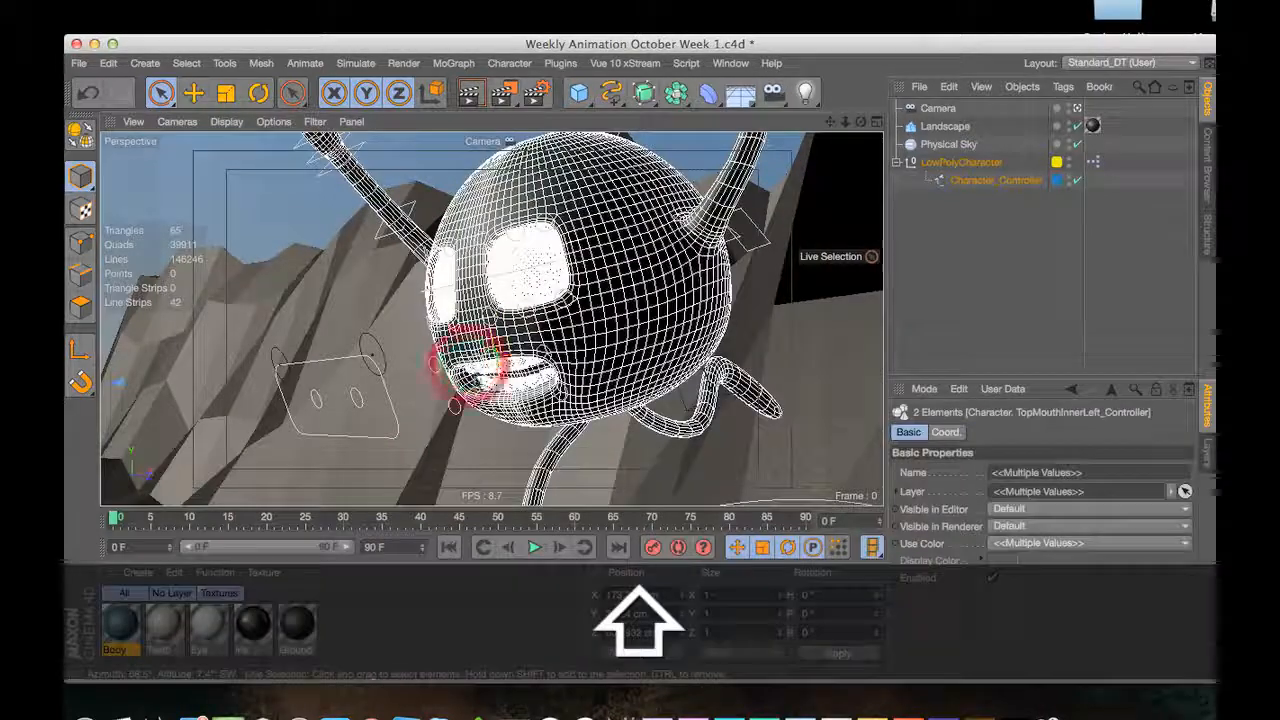
left_click(586, 327)
left_click(586, 327)
key("3")
left_click_drag(503, 320, 491, 329)
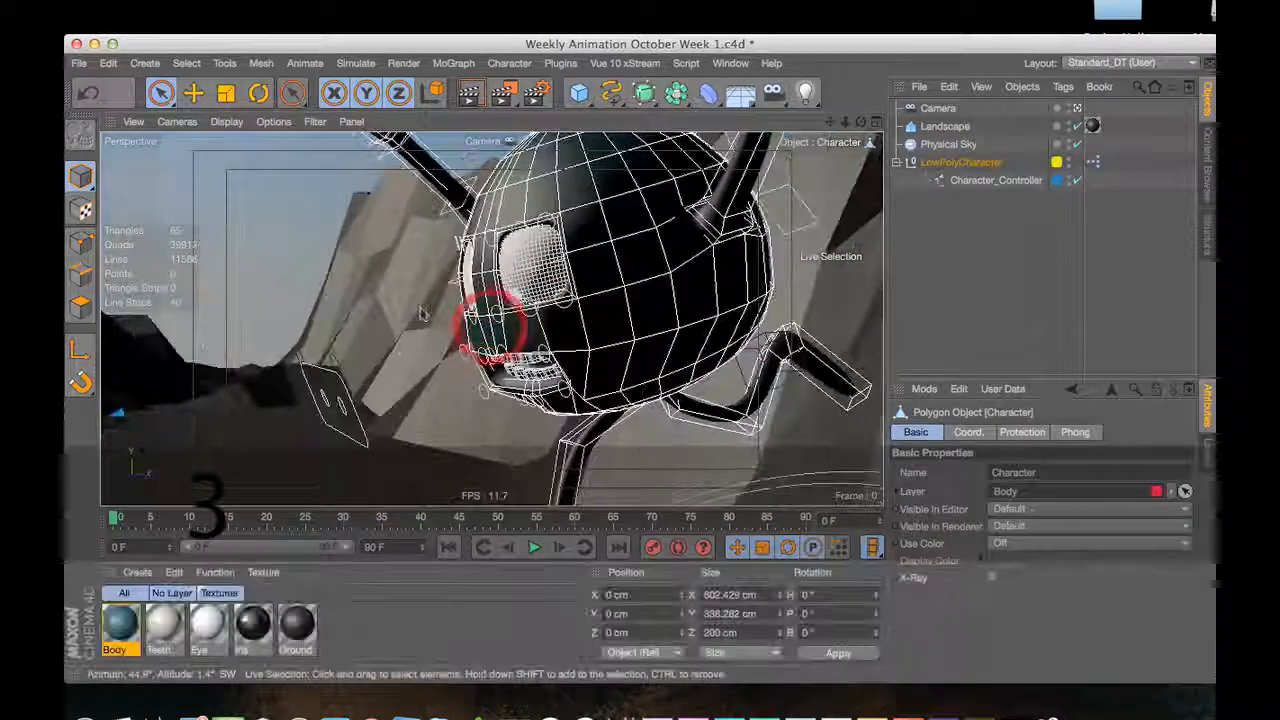
Examine the mountain landscape around the character from a distance with the Physical Sky selected
left_click(274, 265)
key("3")
left_click_drag(376, 269, 400, 340)
key("1")
key("2")
left_click_drag(607, 295, 310, 397)
key("1")
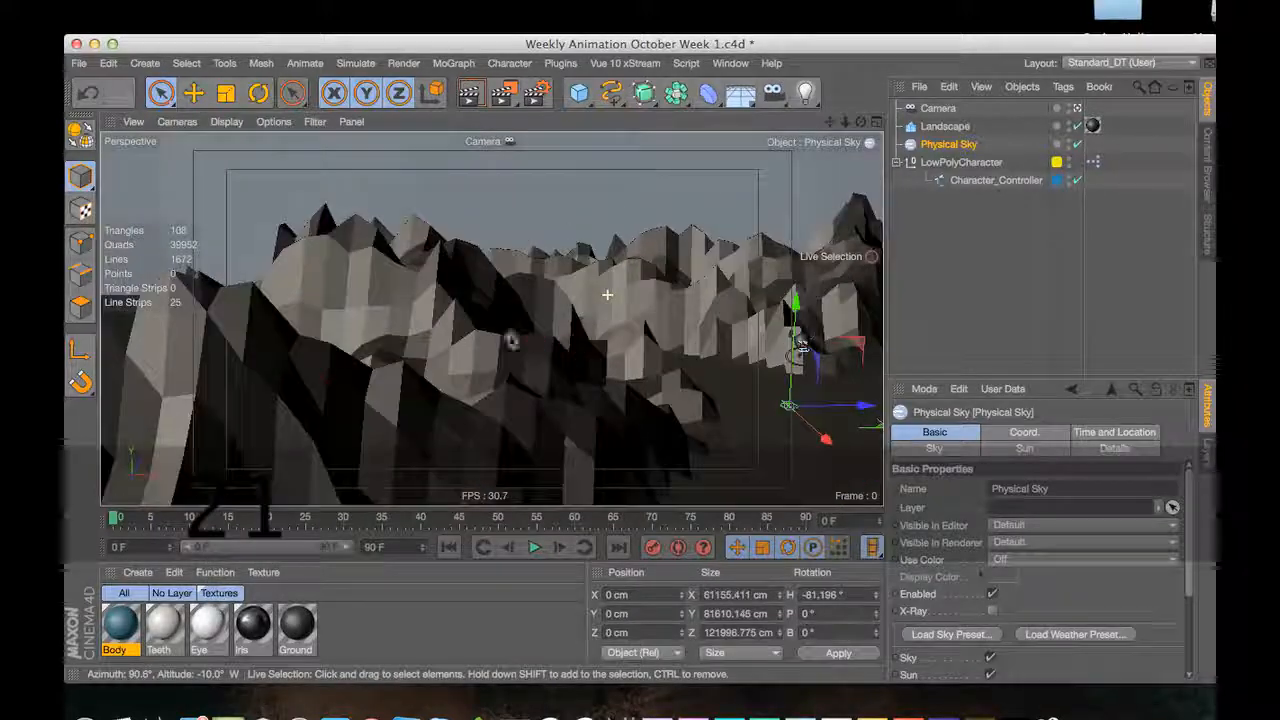
left_click_drag(553, 363, 303, 340)
Undo the view changes back to the close-up of the character's face
key("super+shift+z")
key("super+shift+z")
key("super+shift+z")
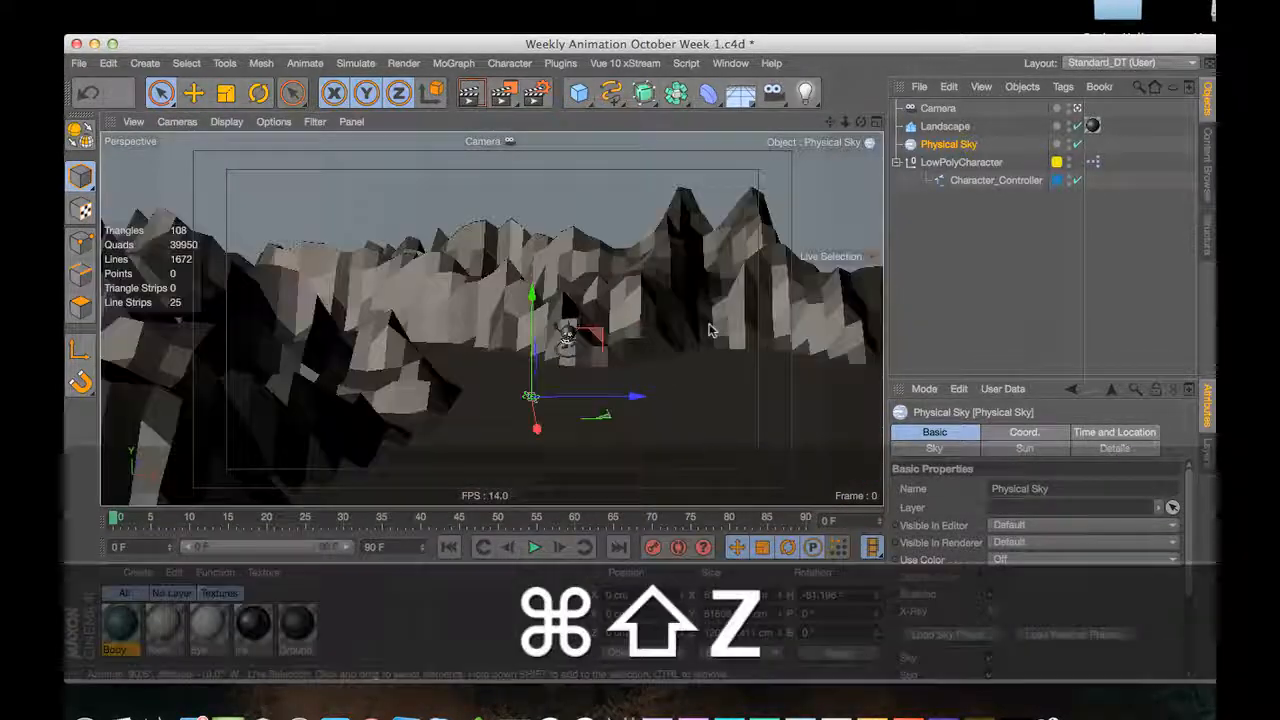
key("super+shift+z")
key("super+shift+z")
key("super+shift+z")
key("super+shift+z")
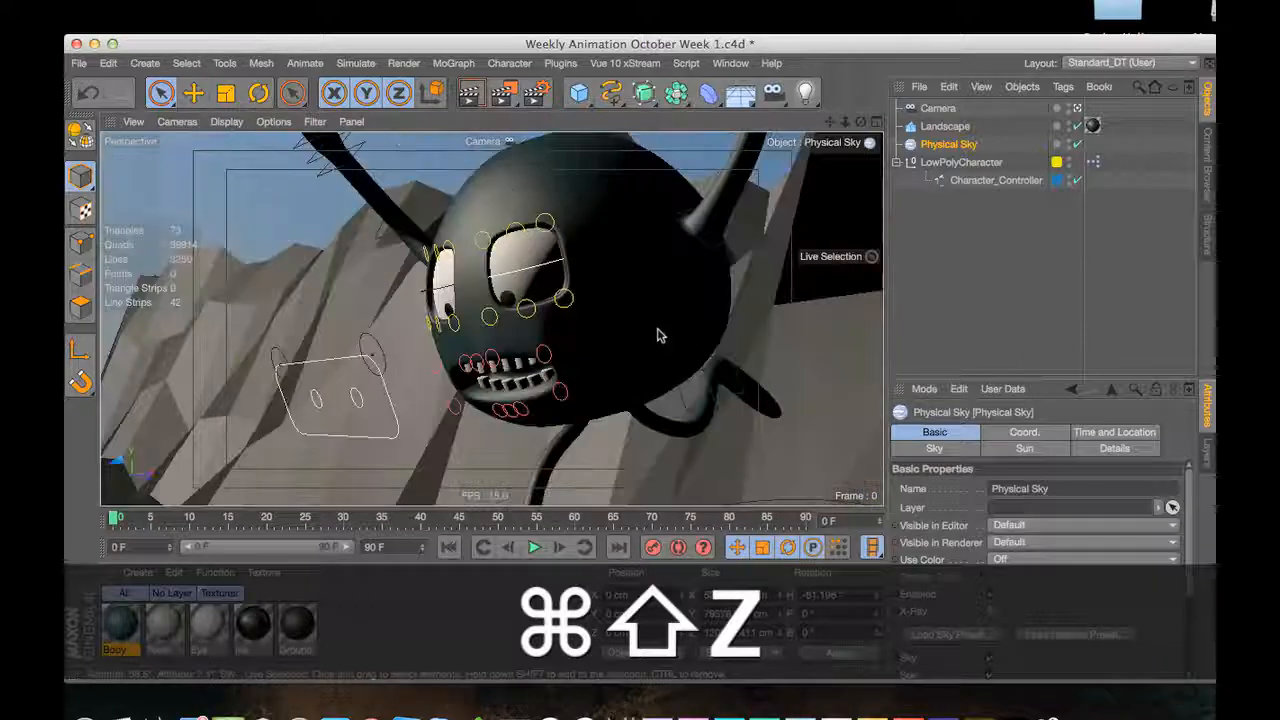
Undo further view changes until the Camera shows the whole character in front of the mountain slope
key("super+shift+z")
key("super+shift+z")
key("super+shift+z")
key("super+shift+z")
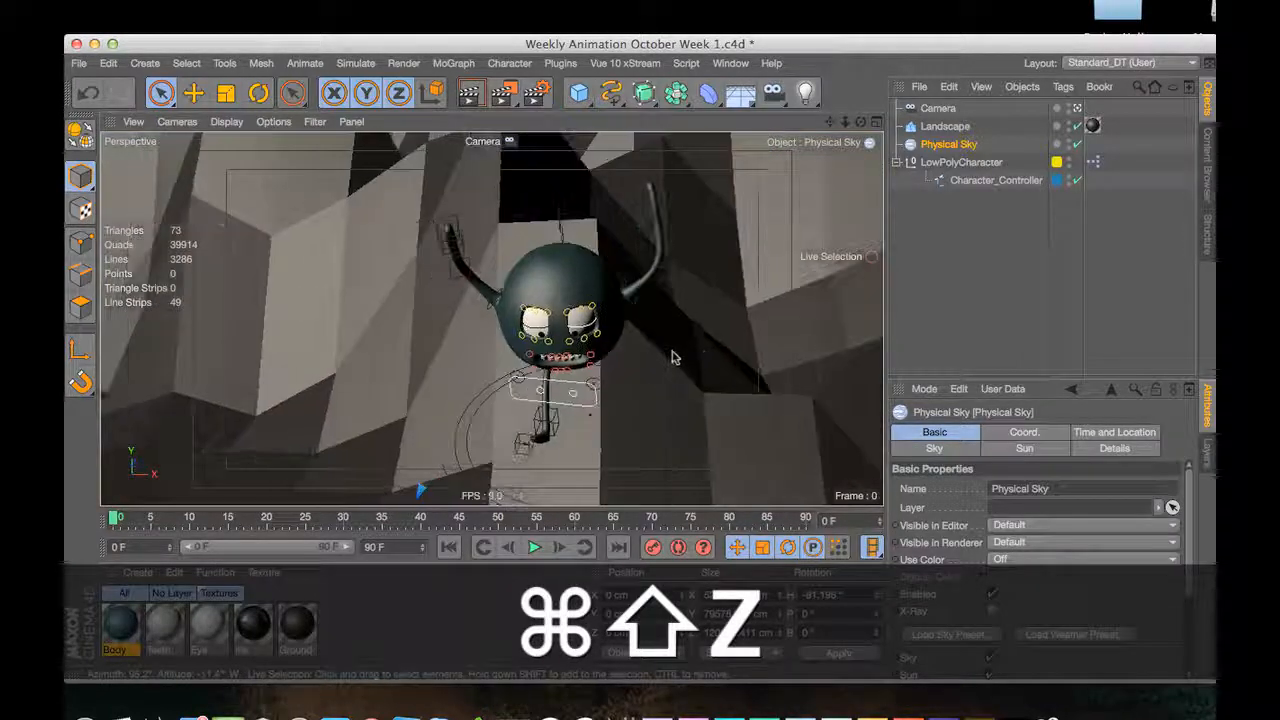
key("super+shift+z")
key("super+shift+z")
key("super+shift+z")
key("super+shift+z")
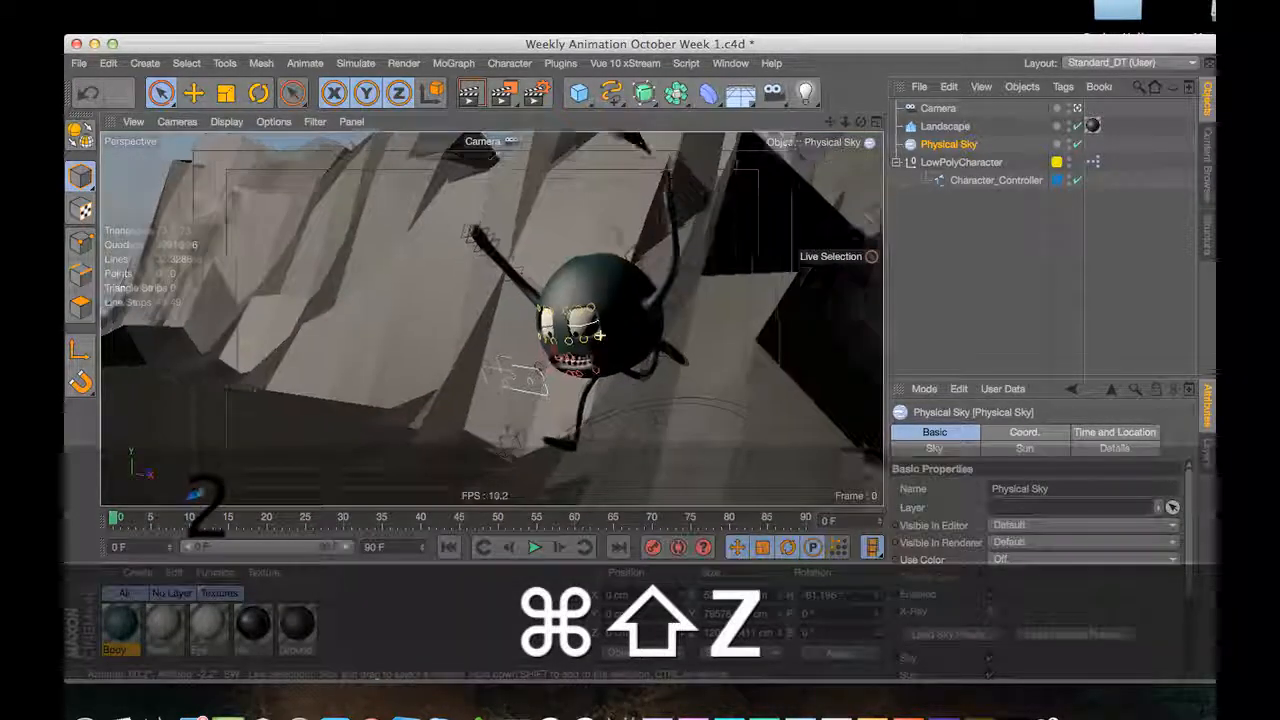
Reframe the Camera's shot so the full character is seen from a greater distance against the mountains
key("2")
left_click_drag(567, 425, 571, 346)
key("1")
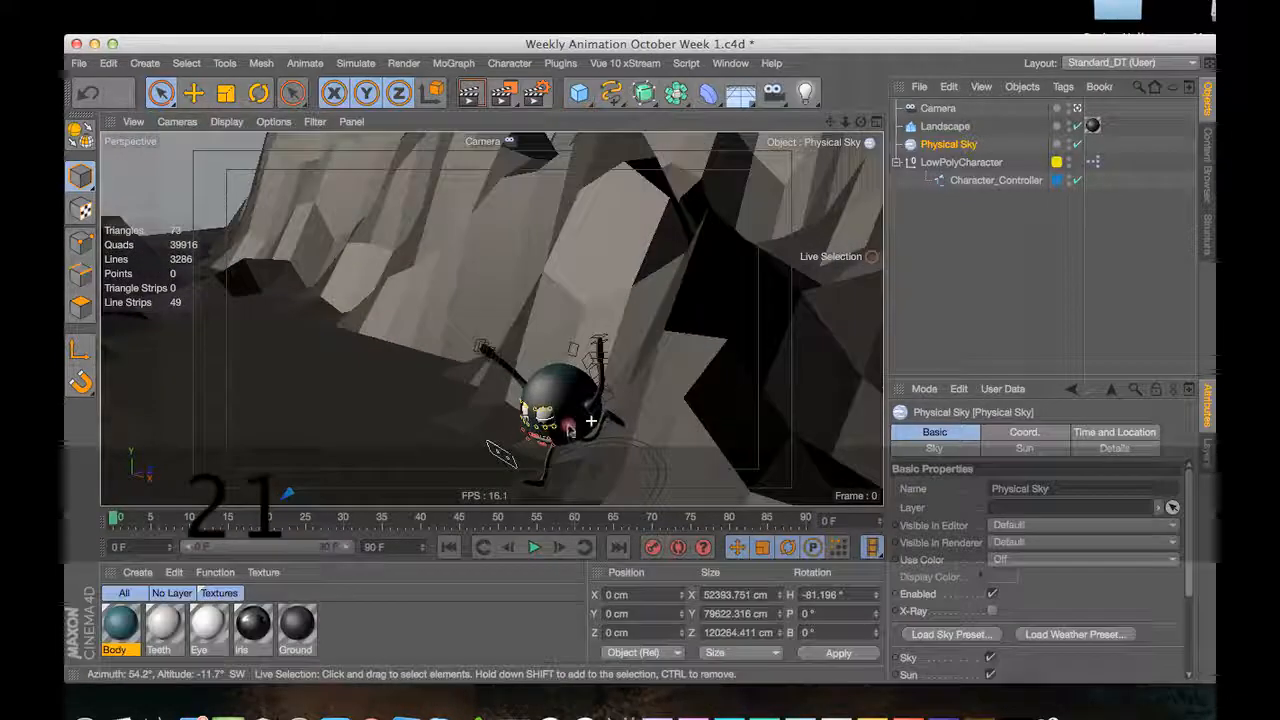
key("3")
left_click_drag(491, 317, 637, 336)
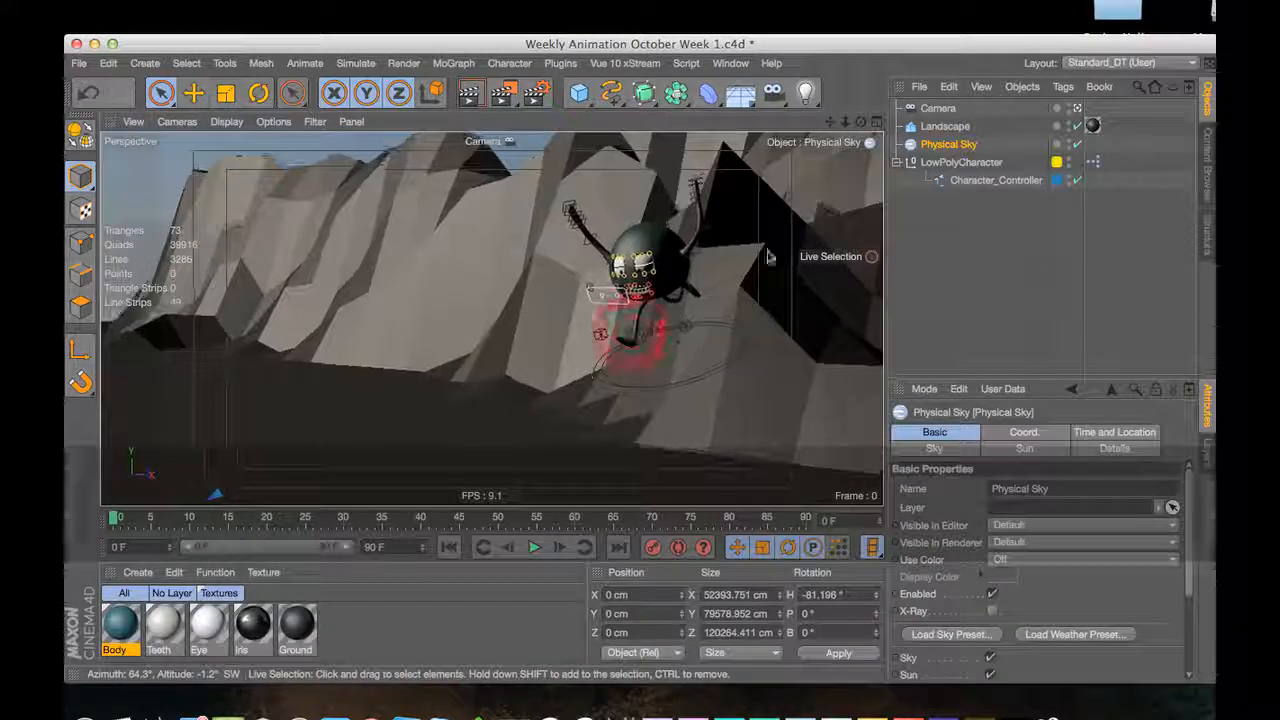
Leave the Camera's view and examine the posed character and its legs from several angles
left_click(1078, 108)
key("3")
left_click_drag(853, 230, 830, 248)
key("1")
key("2")
key("3")
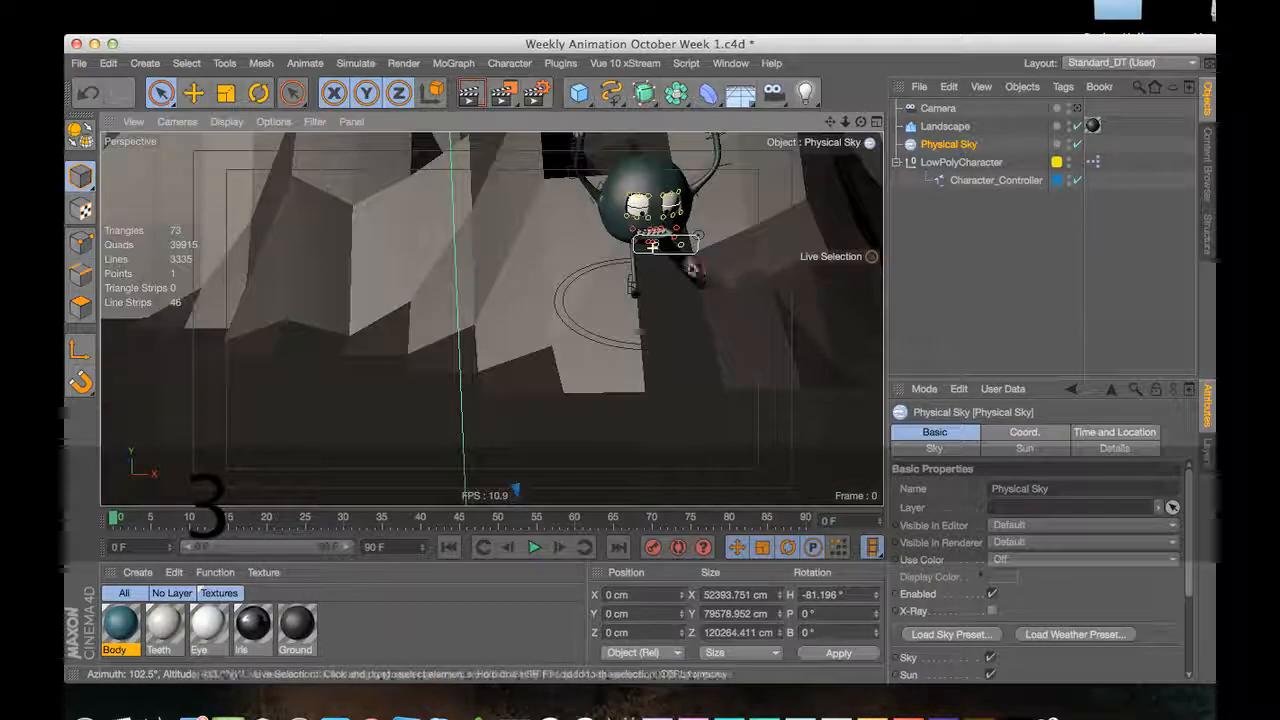
left_click_drag(711, 271, 628, 262)
key("1")
key("2")
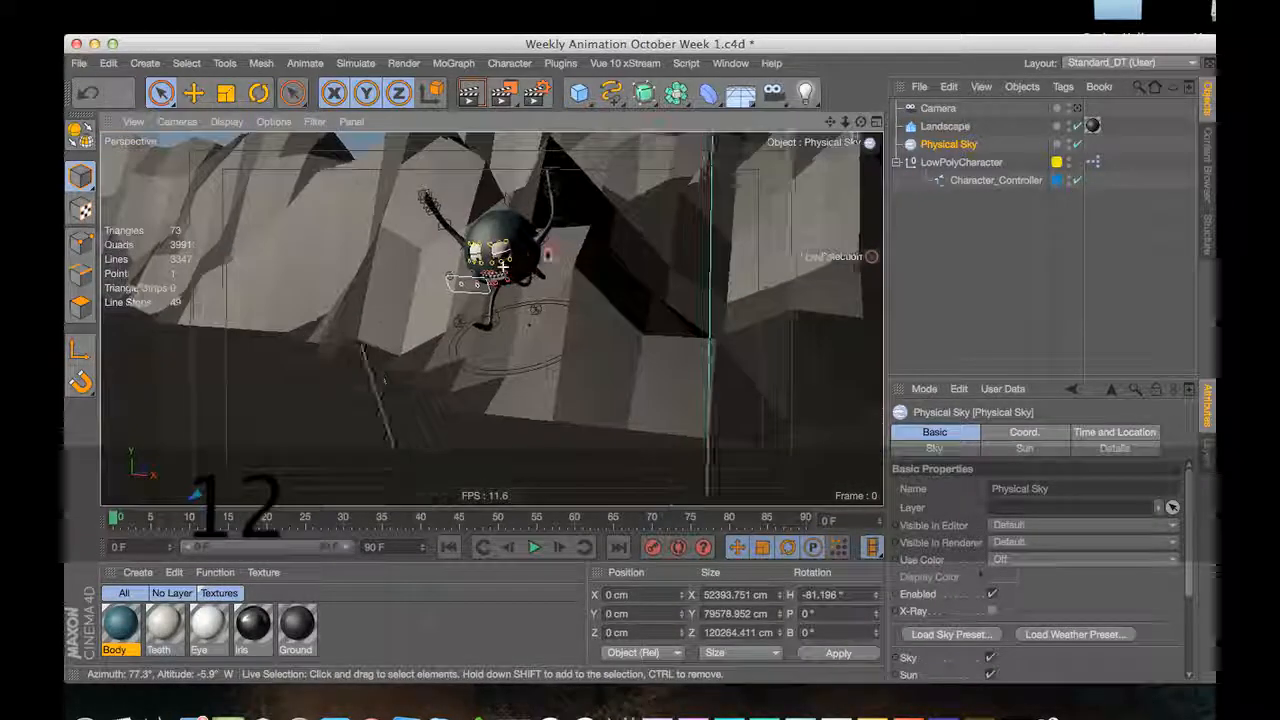
key("3")
left_click_drag(534, 309, 474, 279)
key("2")
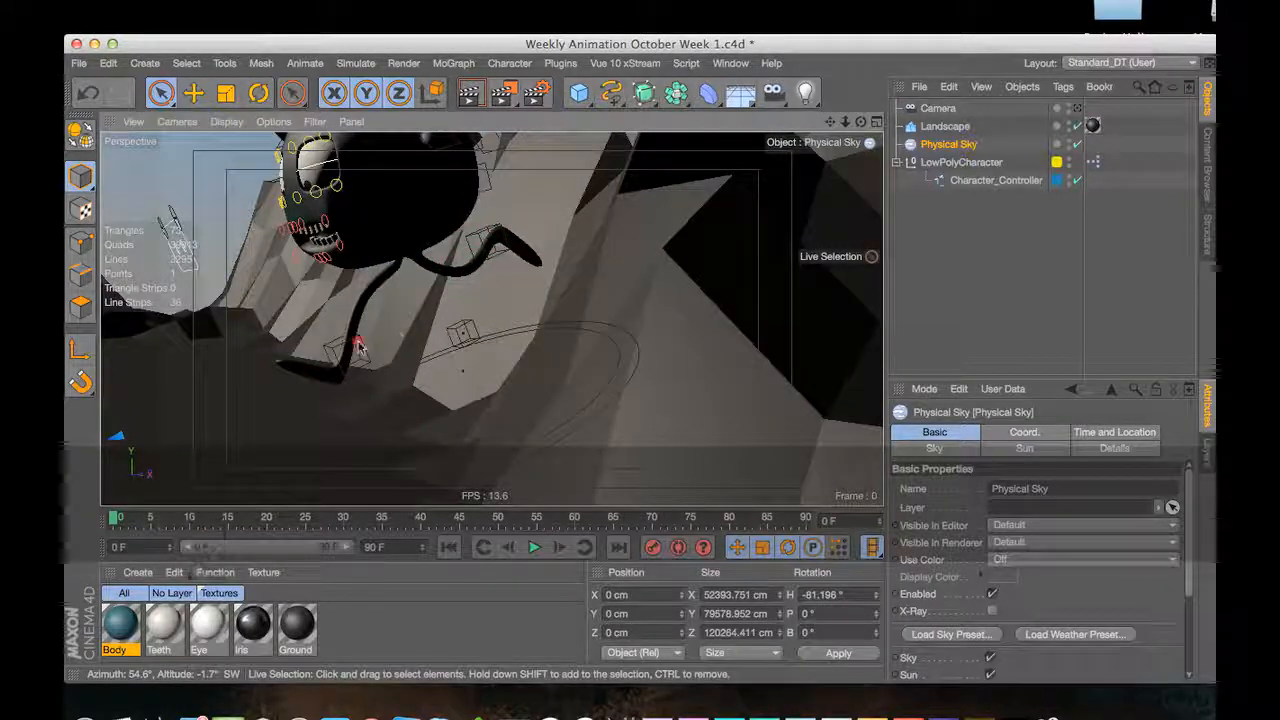
Select the character's R_Ankle.Goal foot controller and activate the Move tool
left_click(362, 347)
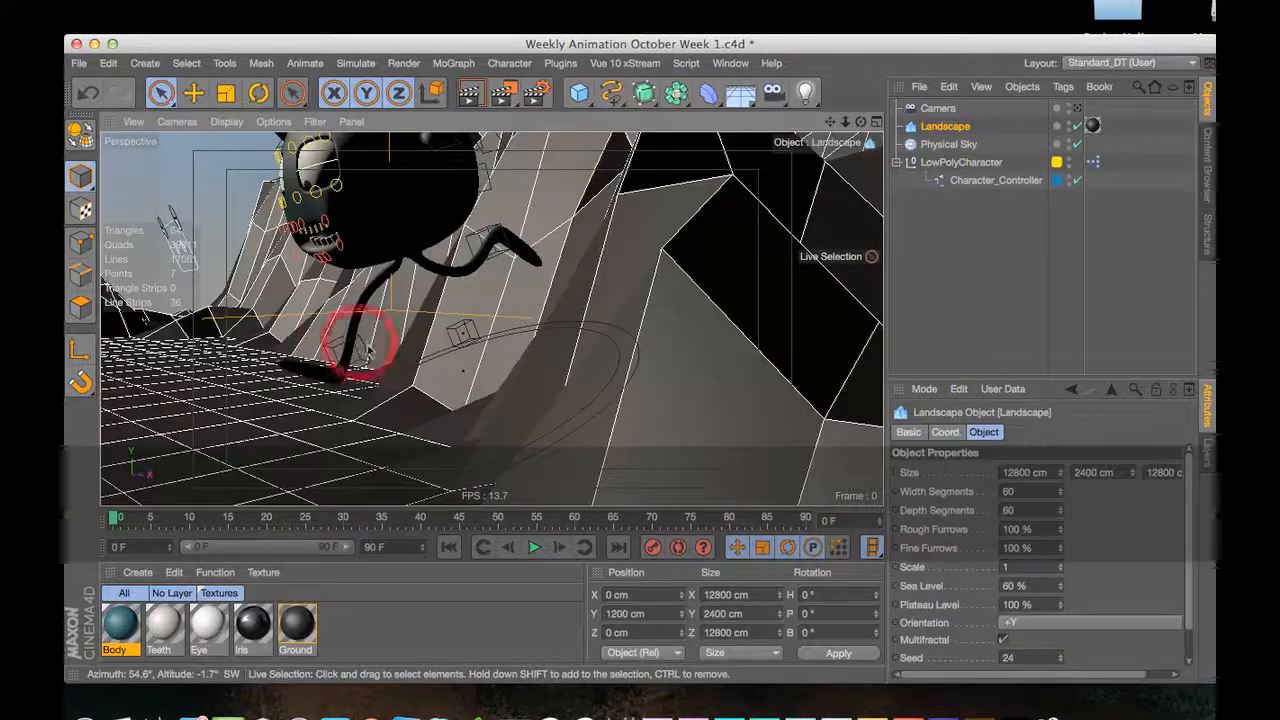
left_click(372, 352)
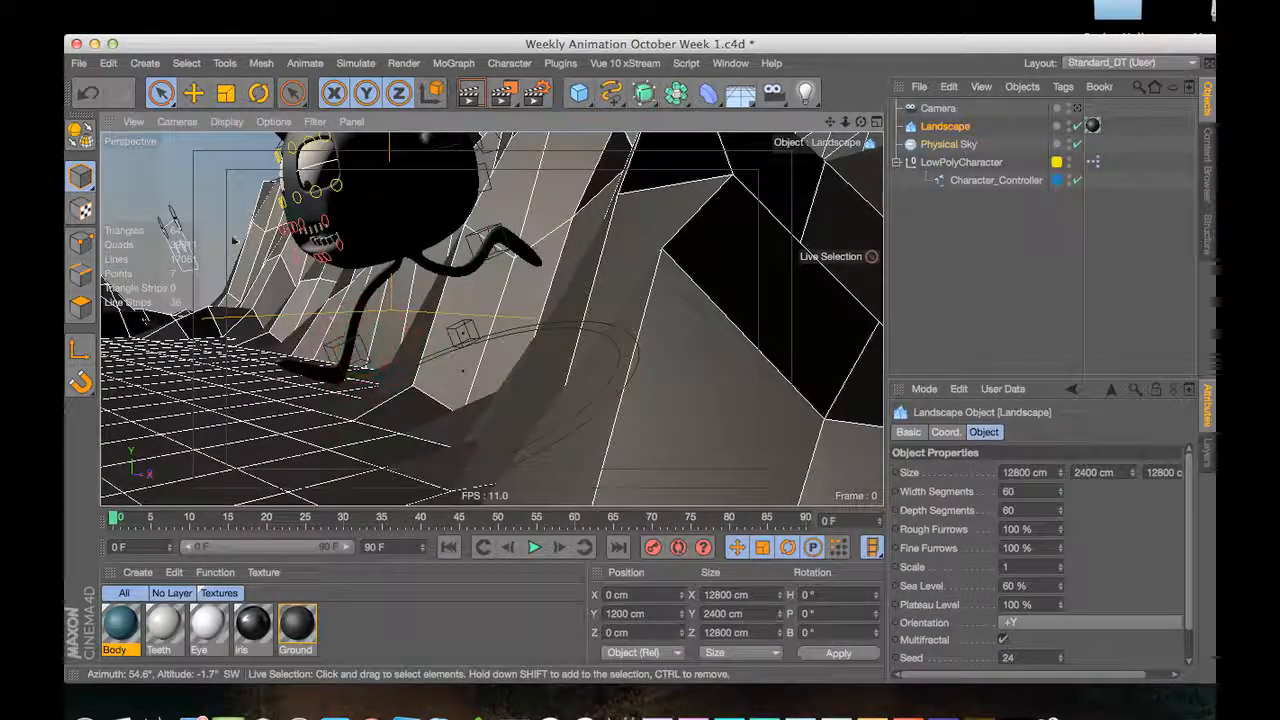
left_click(228, 233)
left_click(360, 351)
key("e")
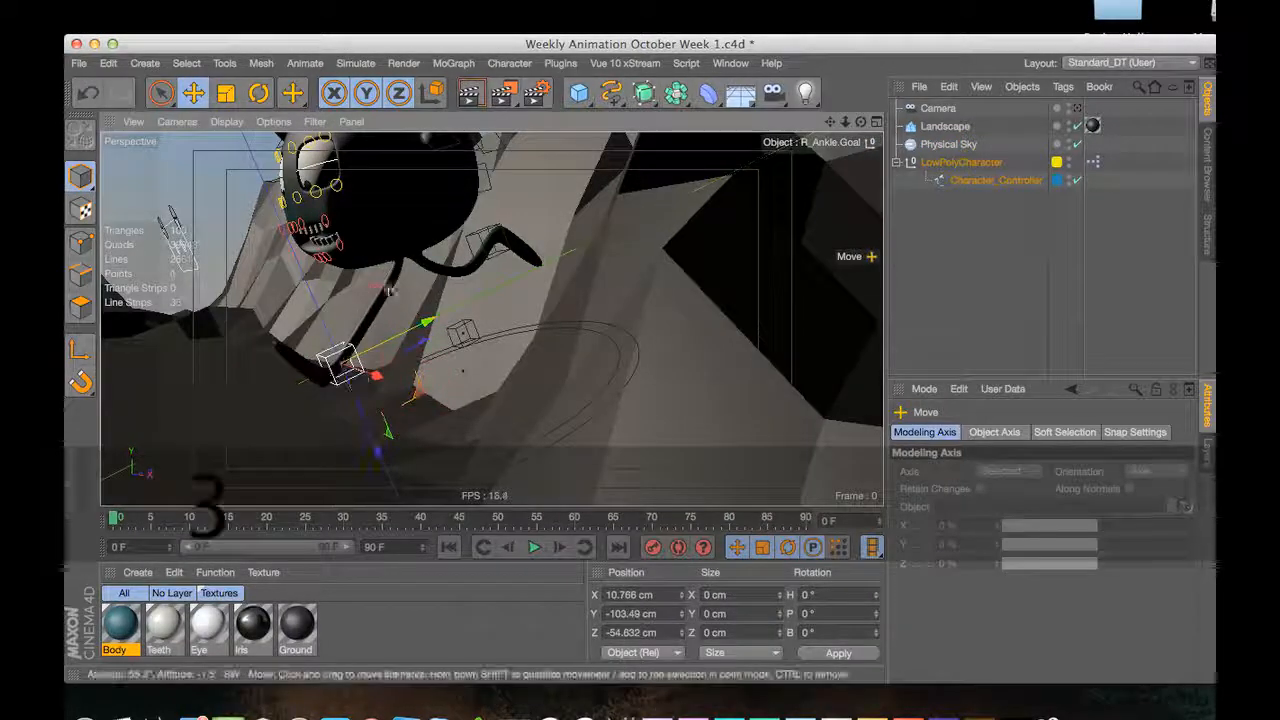
Examine the posed character, the scene camera and the surrounding mountain landscape from several angles and distances
left_click_drag(389, 291, 420, 290, "alt")
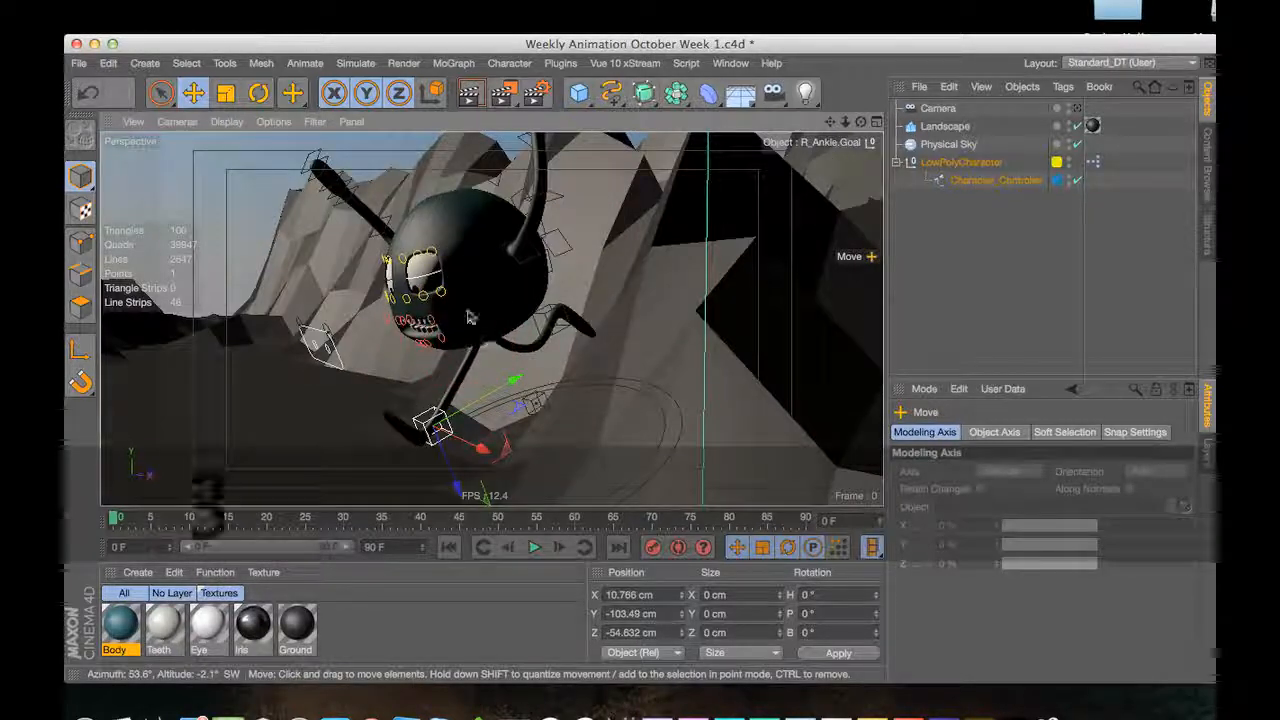
left_click_drag(463, 308, 489, 341, "alt")
left_click_drag(410, 374, 145, 430)
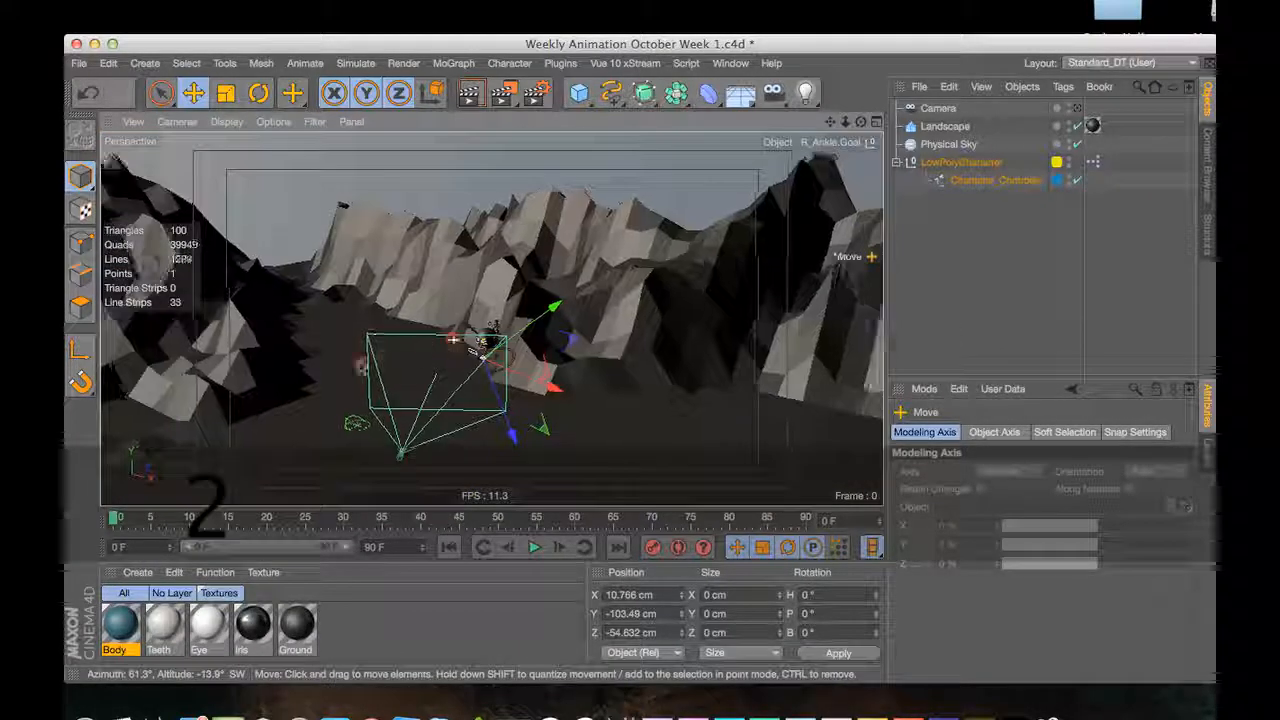
left_click_drag(453, 340, 568, 322)
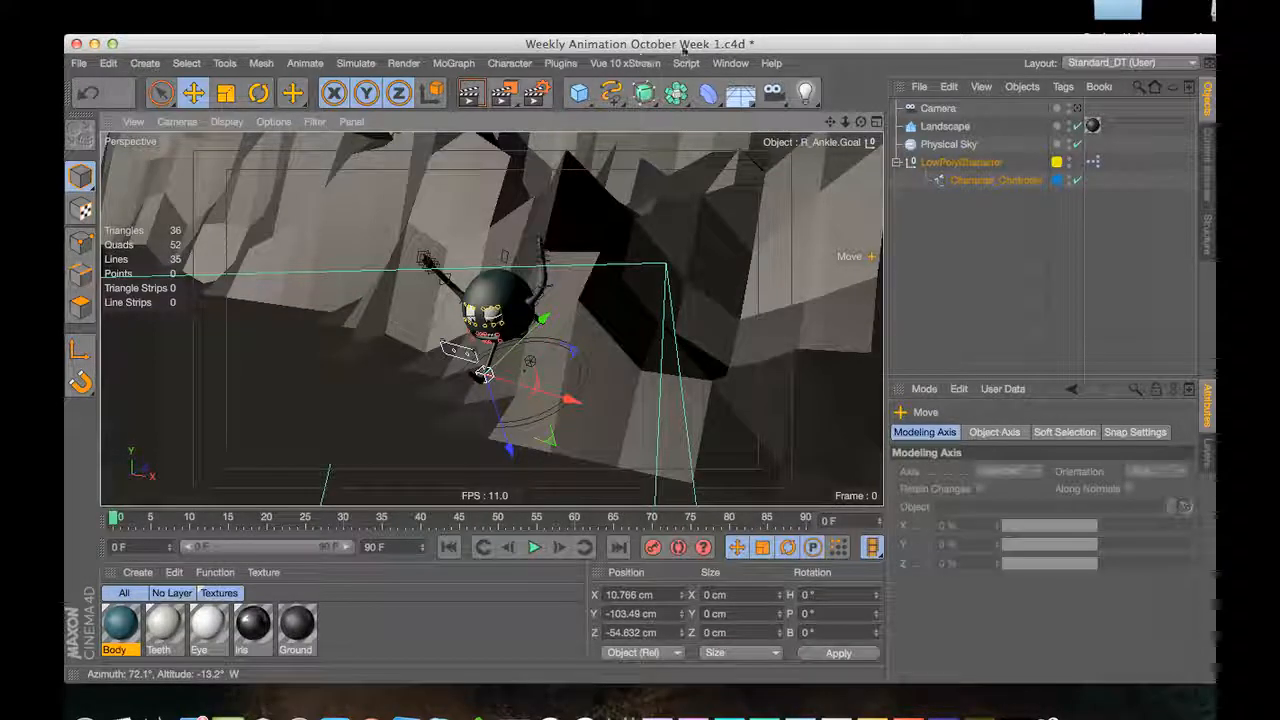
left_click_drag(507, 350, 643, 298)
key("space")
left_click_drag(473, 300, 640, 177)
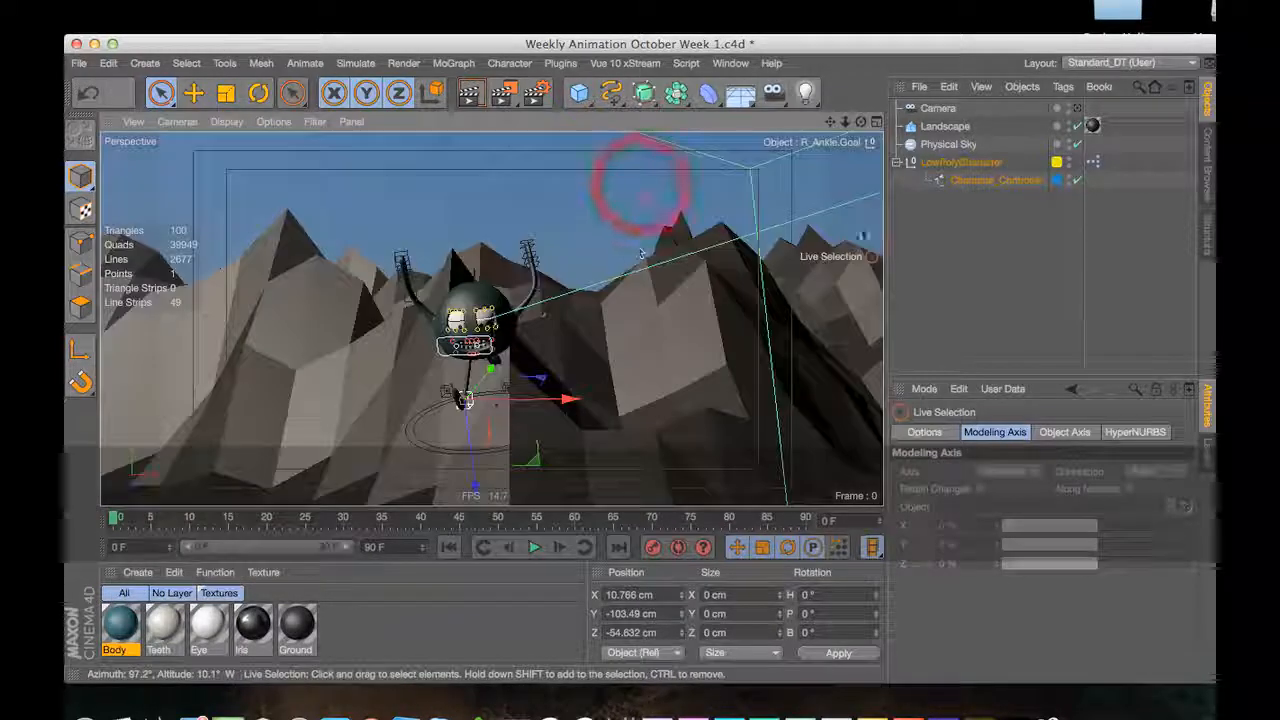
Deselect the foot controller and render the viewport with the character framed against the mountain slope
left_click(951, 237)
left_click_drag(506, 305, 484, 344)
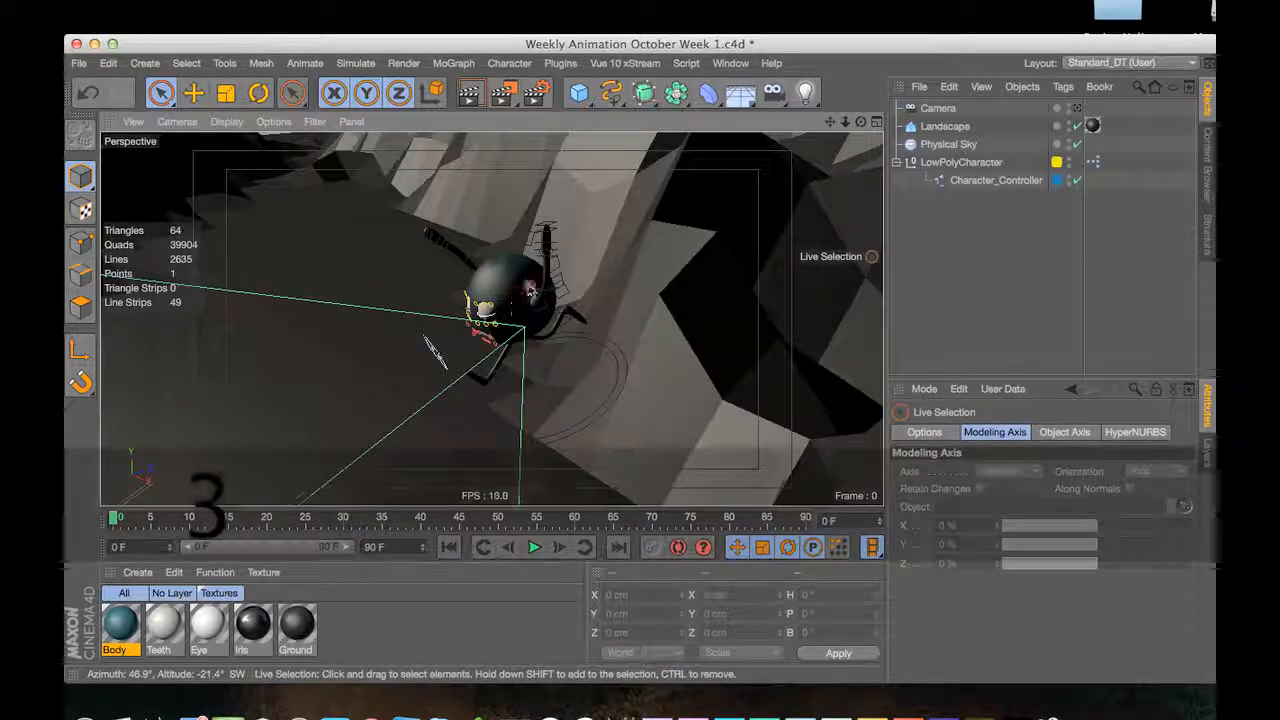
left_click_drag(434, 350, 415, 355, "alt")
left_click_drag(493, 321, 540, 343, "alt")
right_click_drag(588, 304, 640, 304, "alt")
left_click_drag(594, 296, 520, 340, "alt")
middle_click_drag(632, 291, 493, 321, "alt")
left_click_drag(480, 330, 563, 295, "alt")
key("super+r")
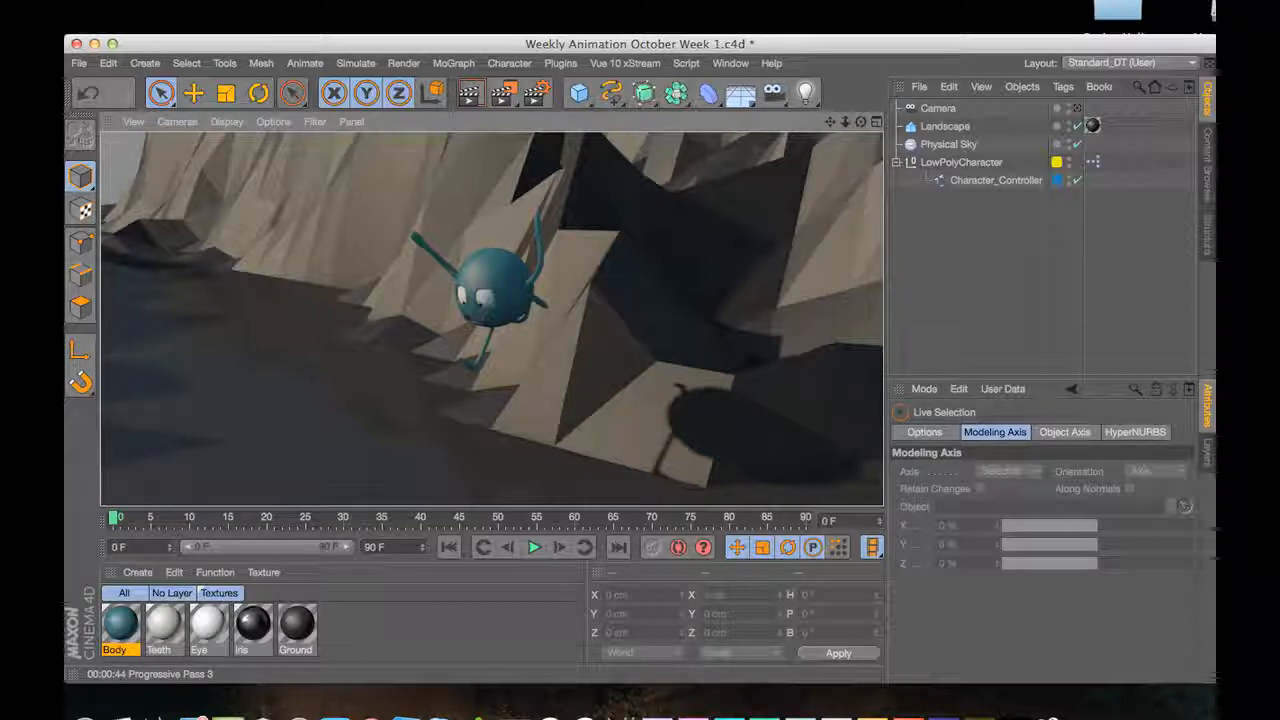
left_click(458, 0)
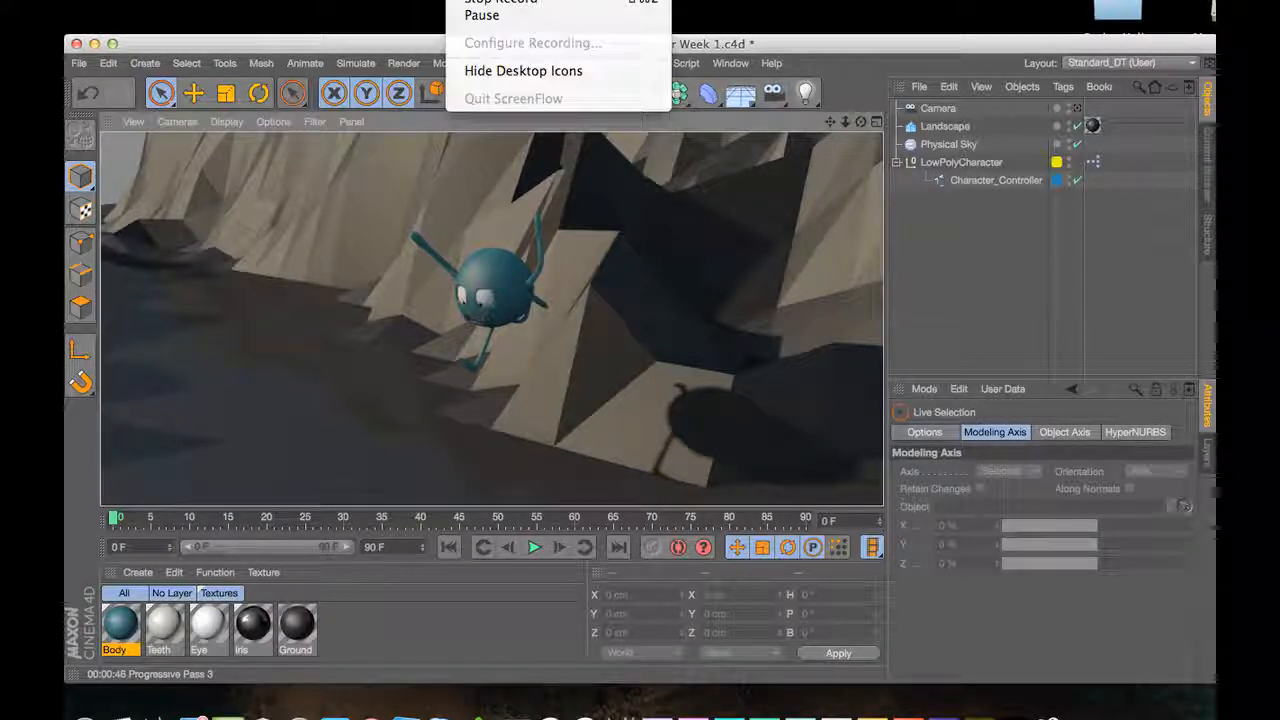